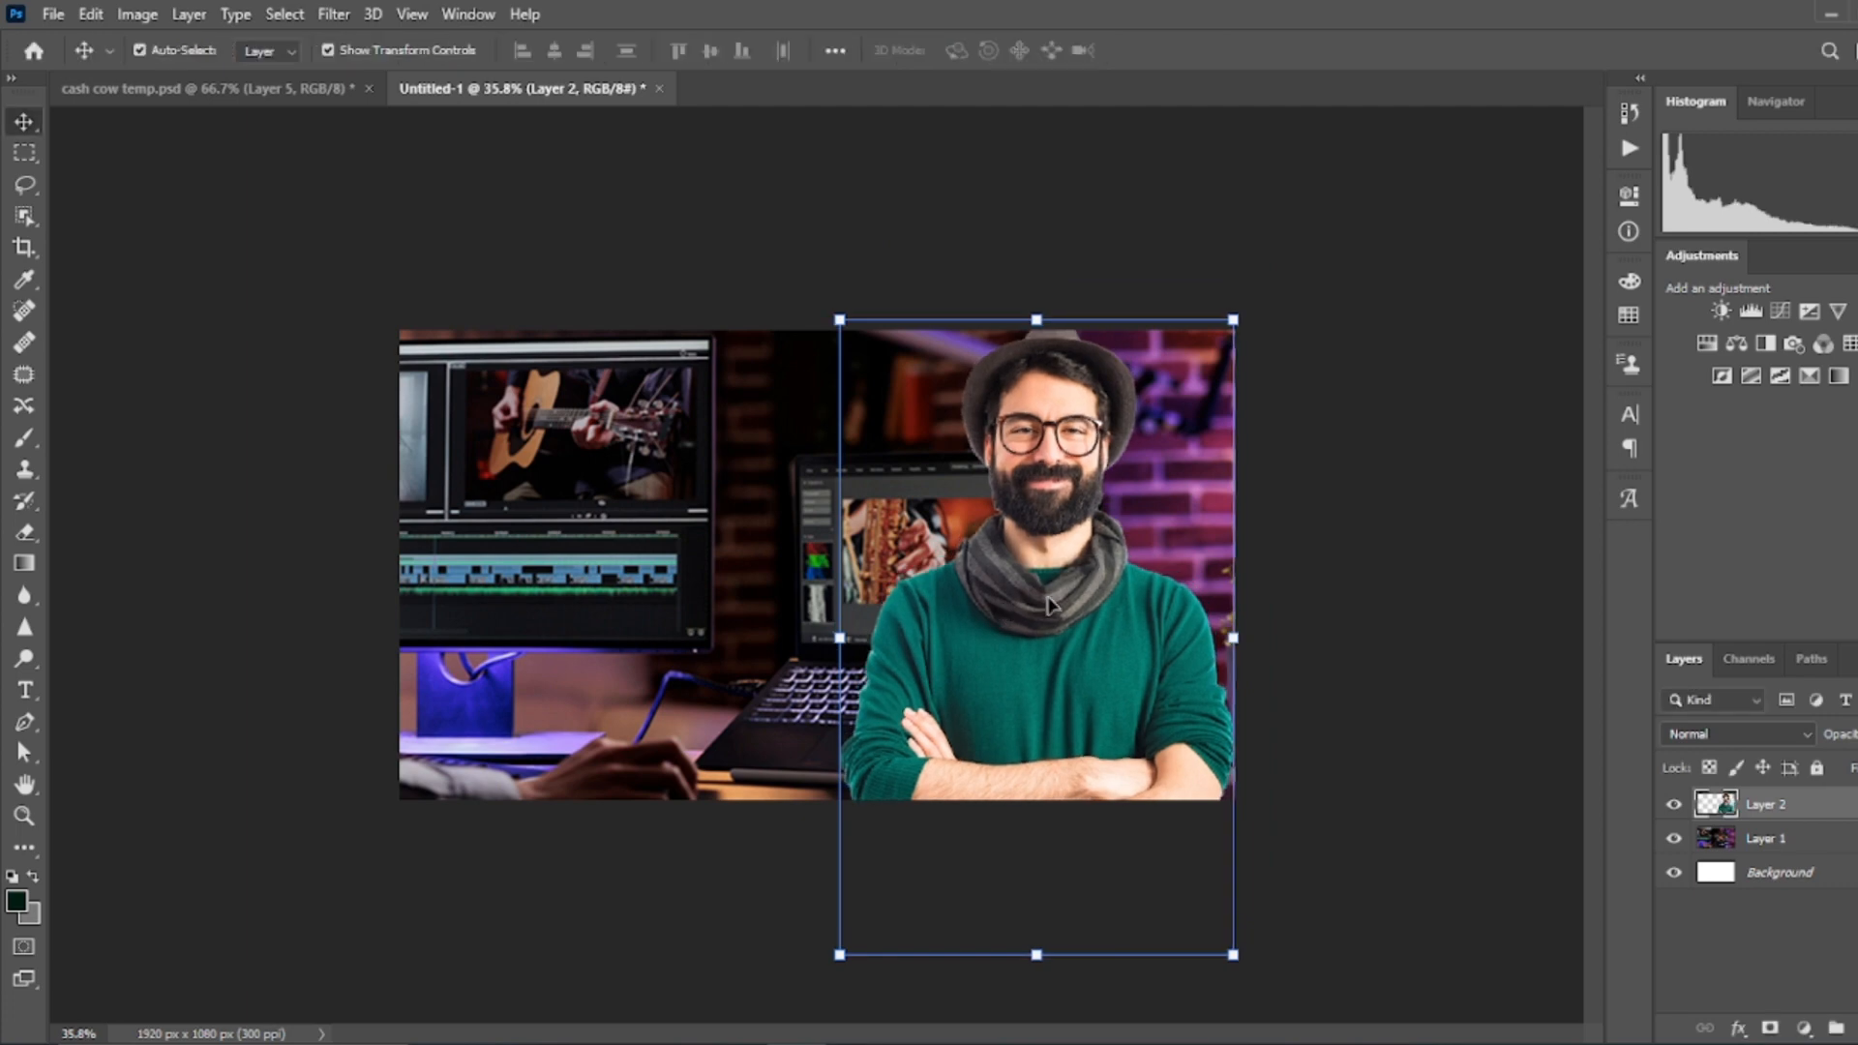
Draw a filled rectangle of about 1960 by 1111 px over the whole canvas, between the background photo and the man.
{"action": "left_click", "coordinate": [1431, 502]}
{"action": "left_click", "coordinate": [1766, 839]}
{"action": "key", "text": "u"}
{"action": "left_click_drag", "start_coordinate": [389, 324], "coordinate": [1239, 799]}
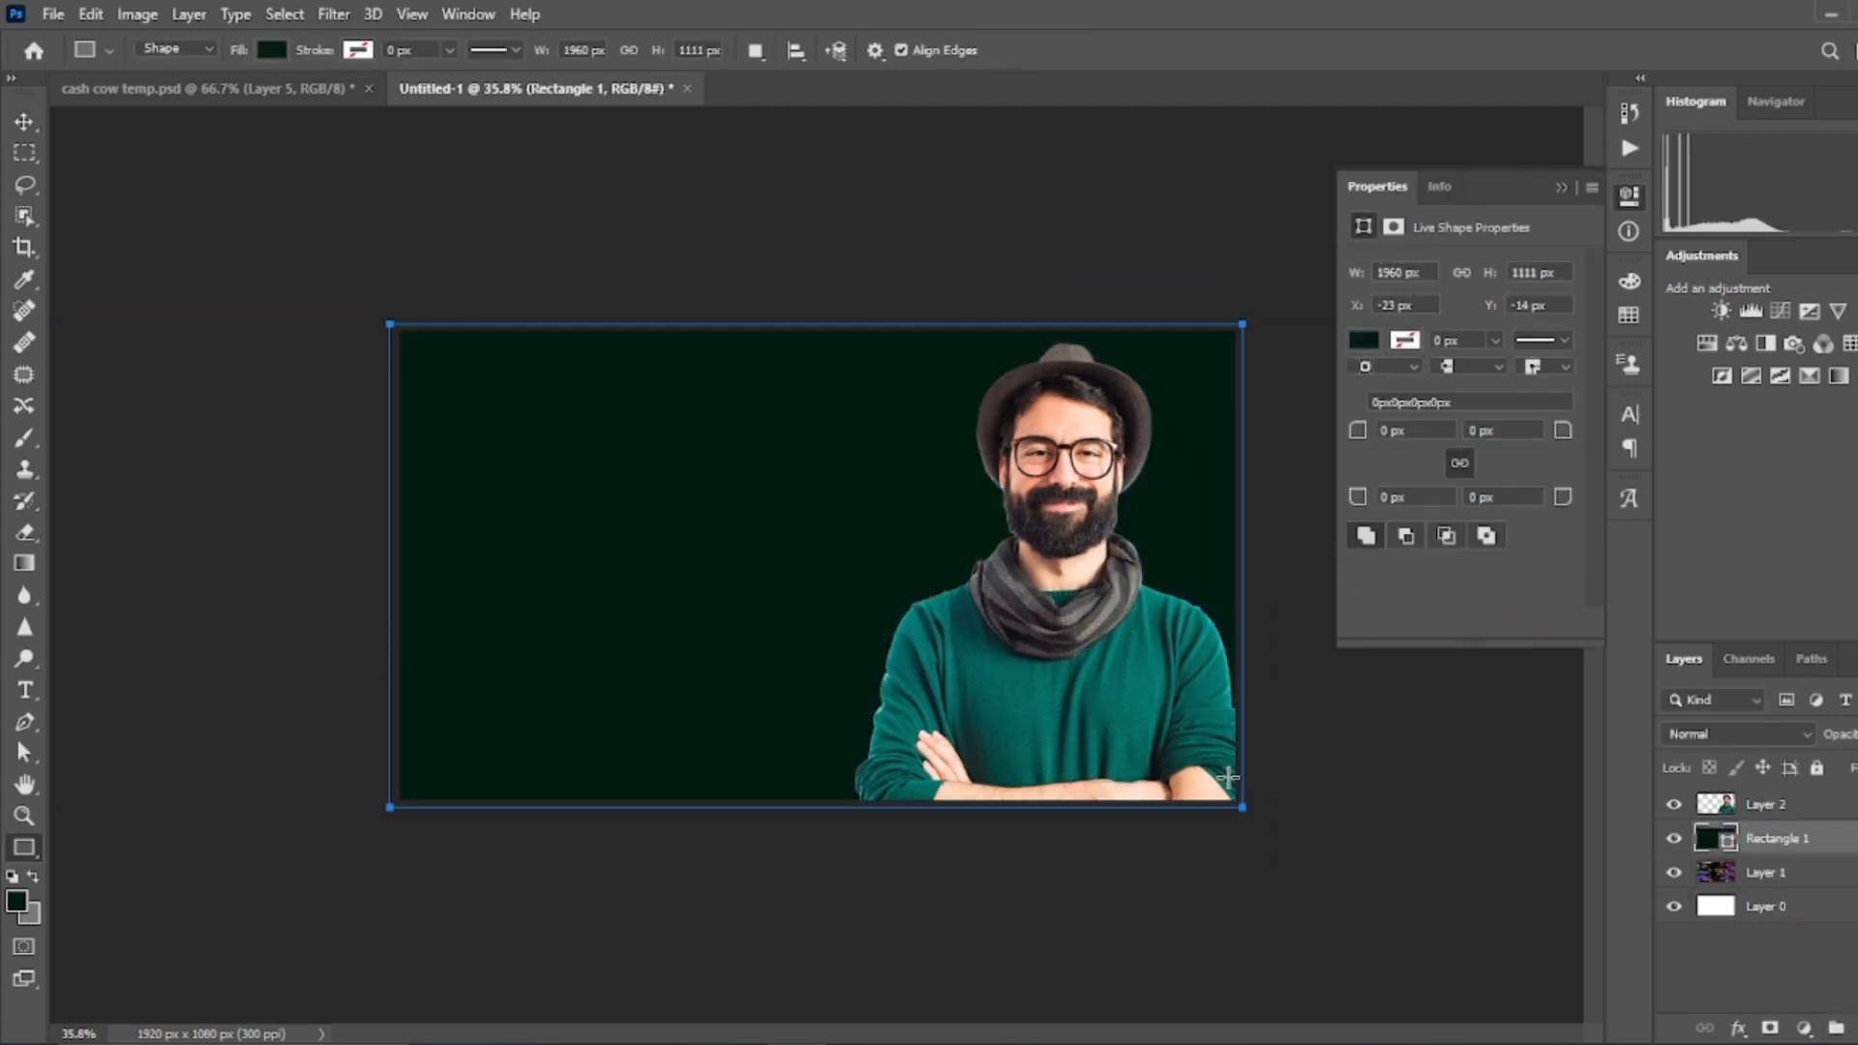
{"action": "key", "text": "v"}
{"action": "right_click", "coordinate": [1771, 838]}
{"action": "left_click", "coordinate": [1493, 49]}
{"action": "left_click_drag", "start_coordinate": [708, 228], "coordinate": [1091, 165]}
{"action": "left_click", "coordinate": [1801, 259]}
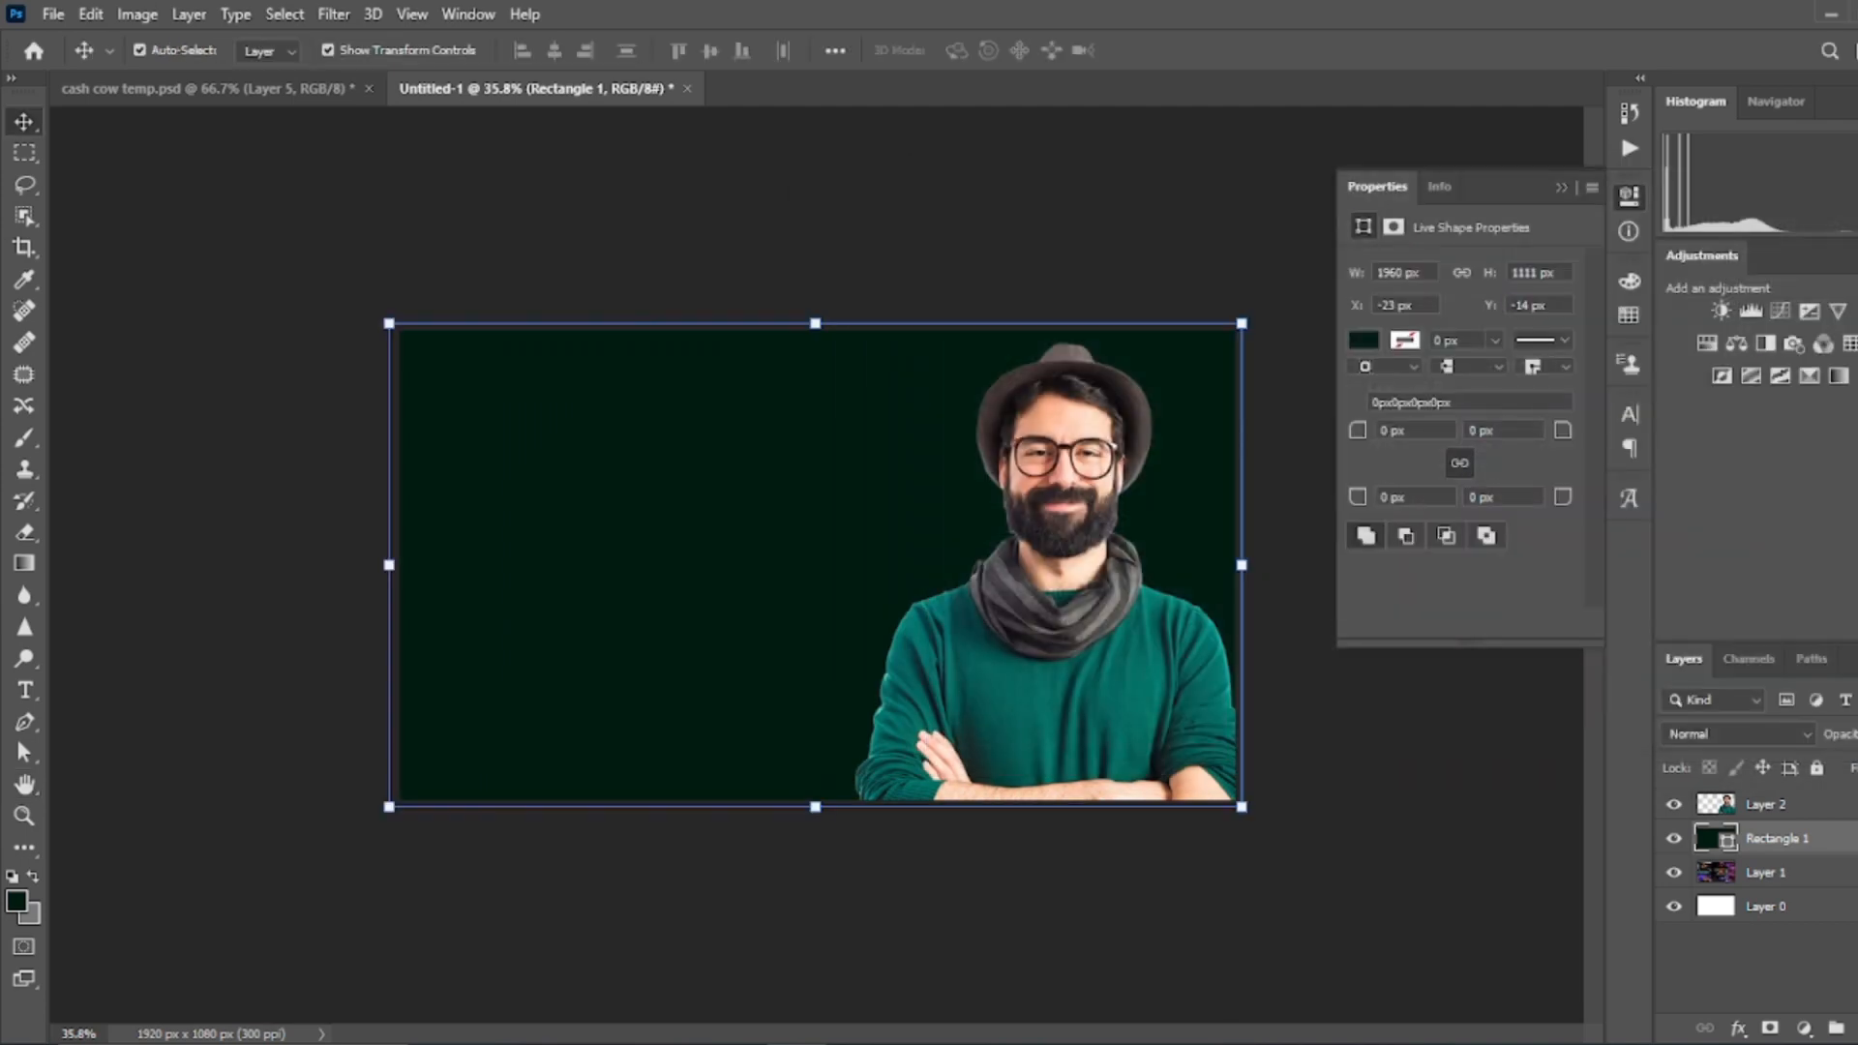
{"action": "left_click", "coordinate": [1736, 1030]}
{"action": "left_click", "coordinate": [1817, 768]}
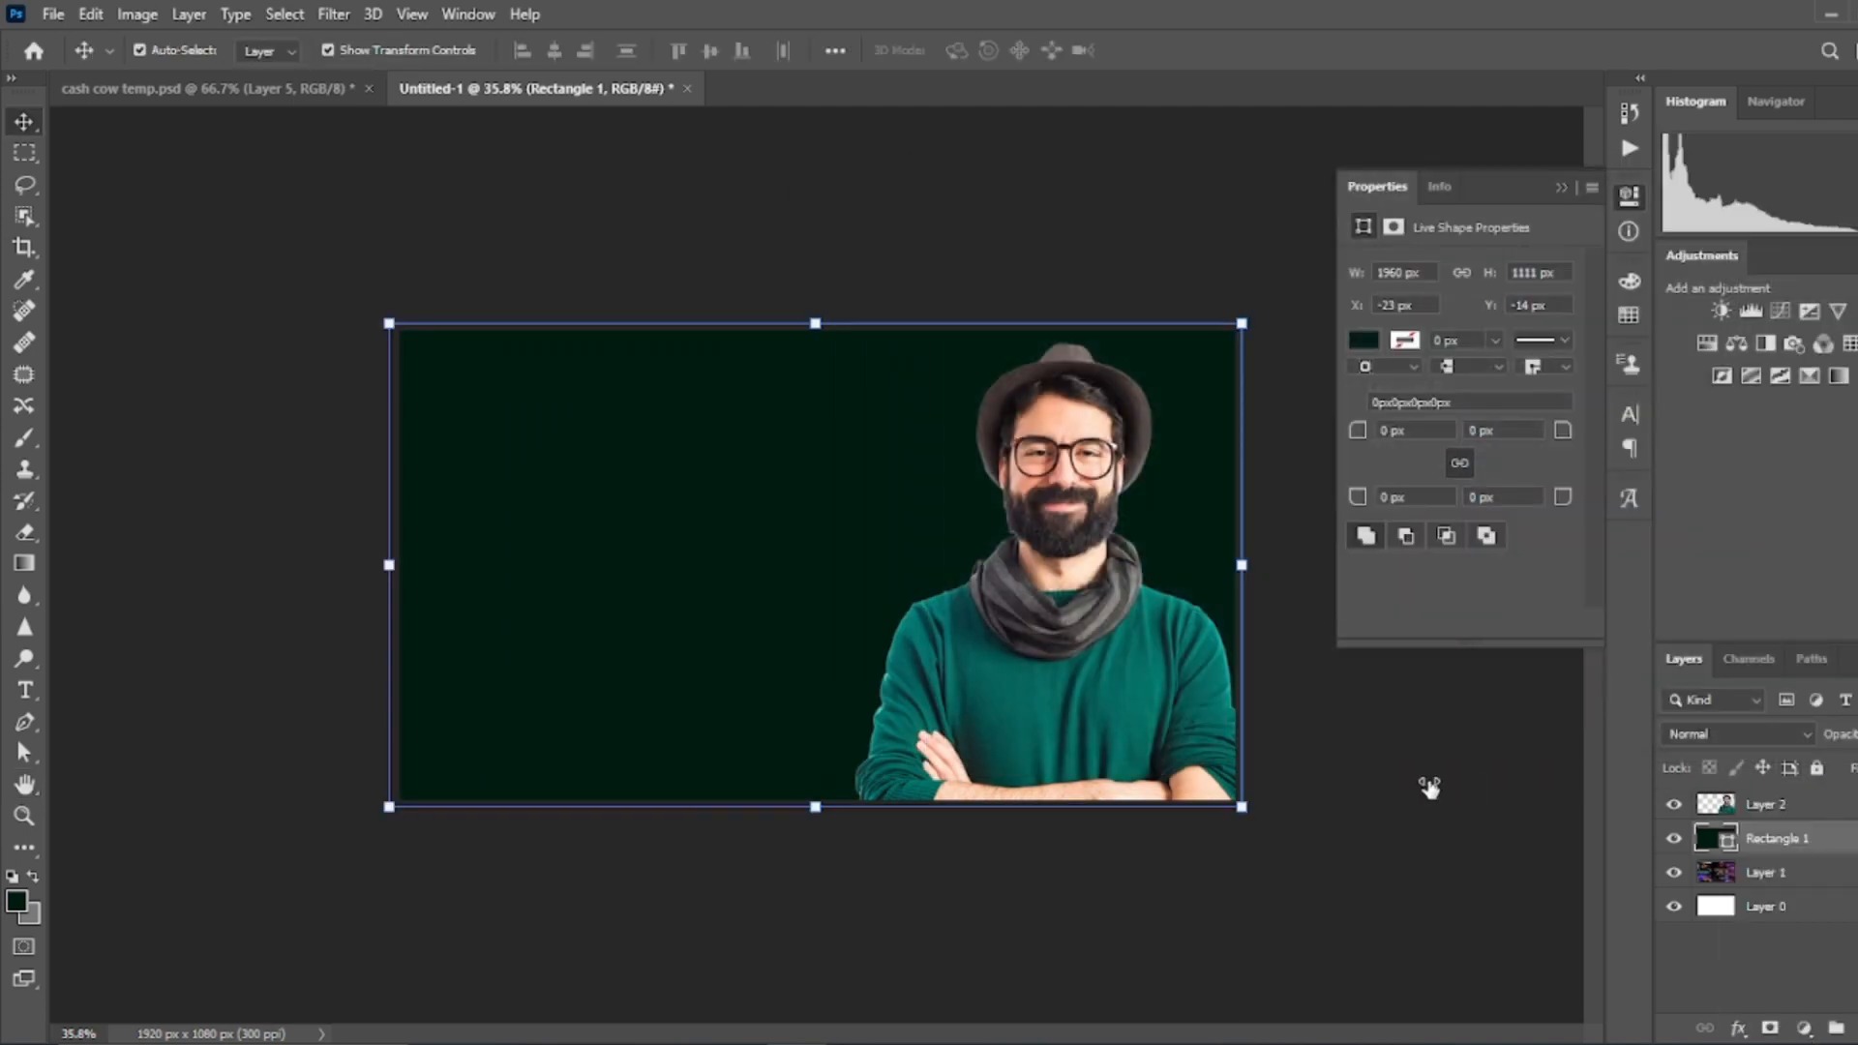
Add a Gradient Overlay with the Purple_07 preset to the rectangle and lower the overlay's opacity.
{"action": "right_click", "coordinate": [1742, 840]}
{"action": "left_click", "coordinate": [1475, 55]}
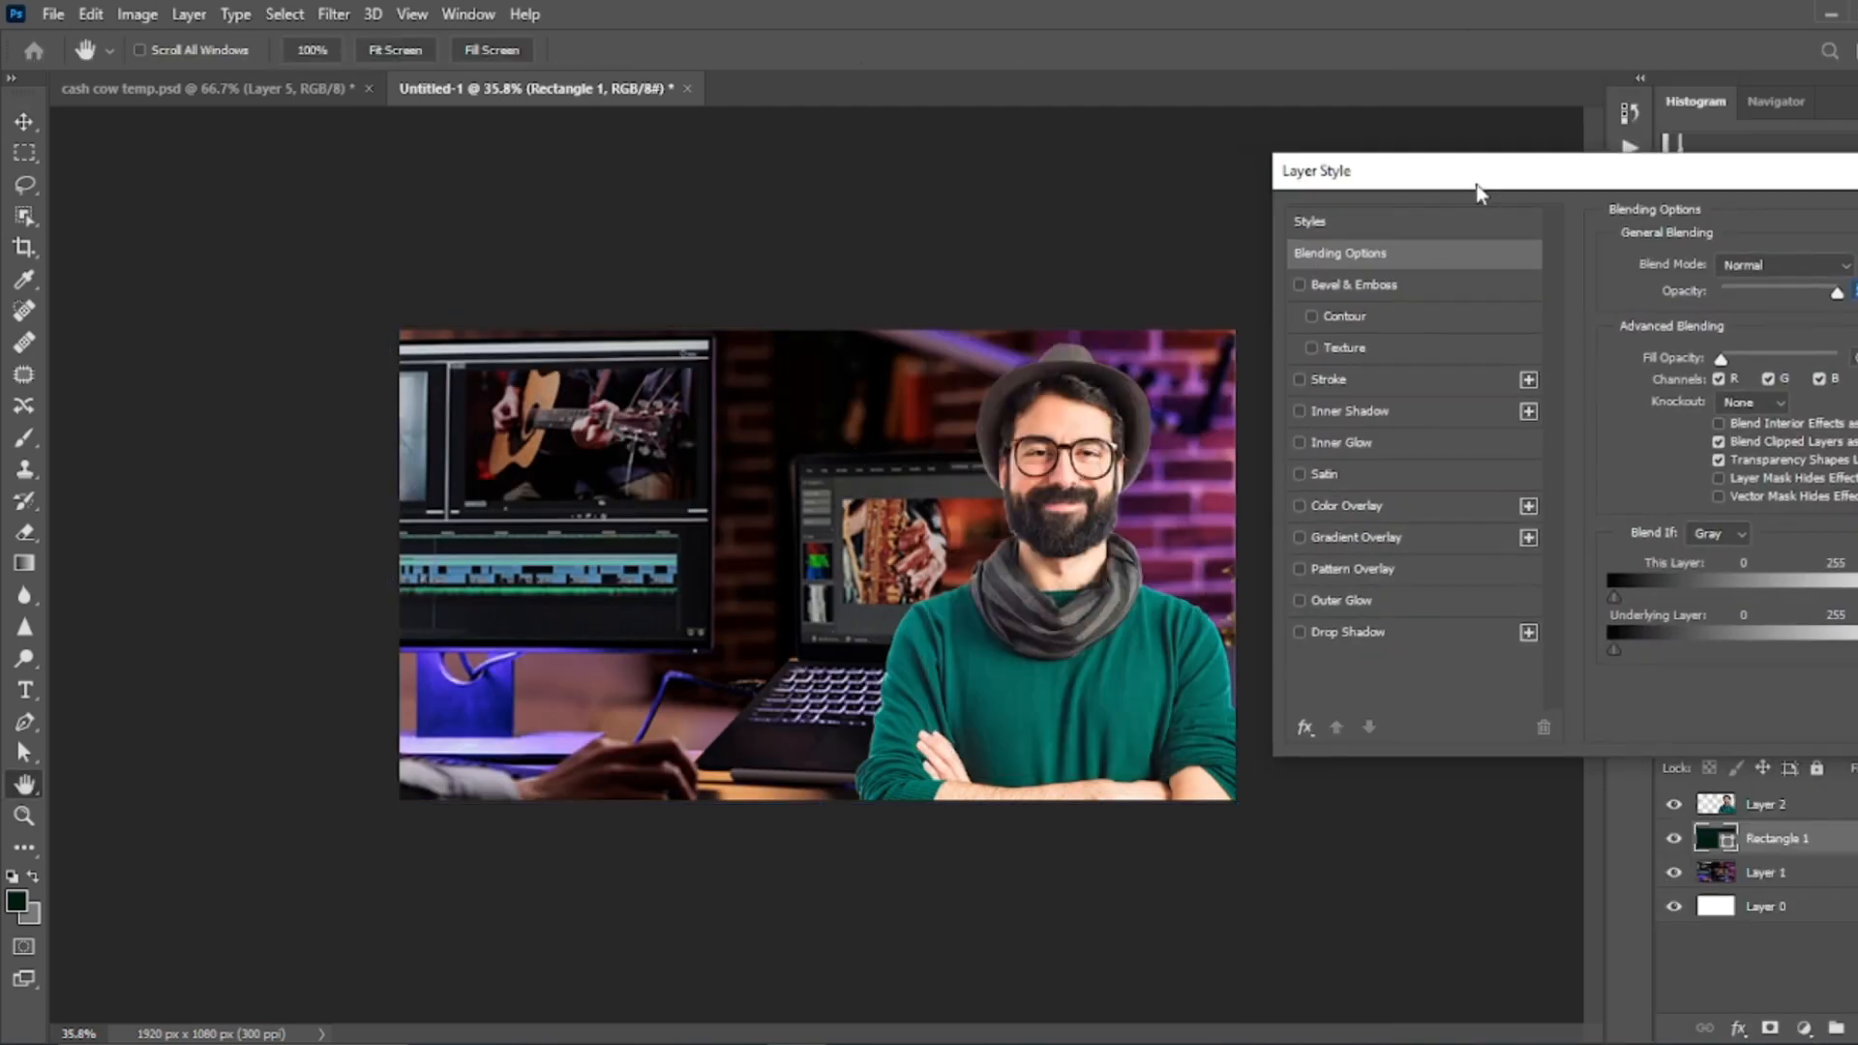
{"action": "left_click", "coordinate": [1355, 537]}
{"action": "left_click", "coordinate": [1751, 320]}
{"action": "left_click", "coordinate": [1301, 383]}
{"action": "scroll", "coordinate": [1564, 428], "scroll_direction": "down", "scroll_amount": 1}
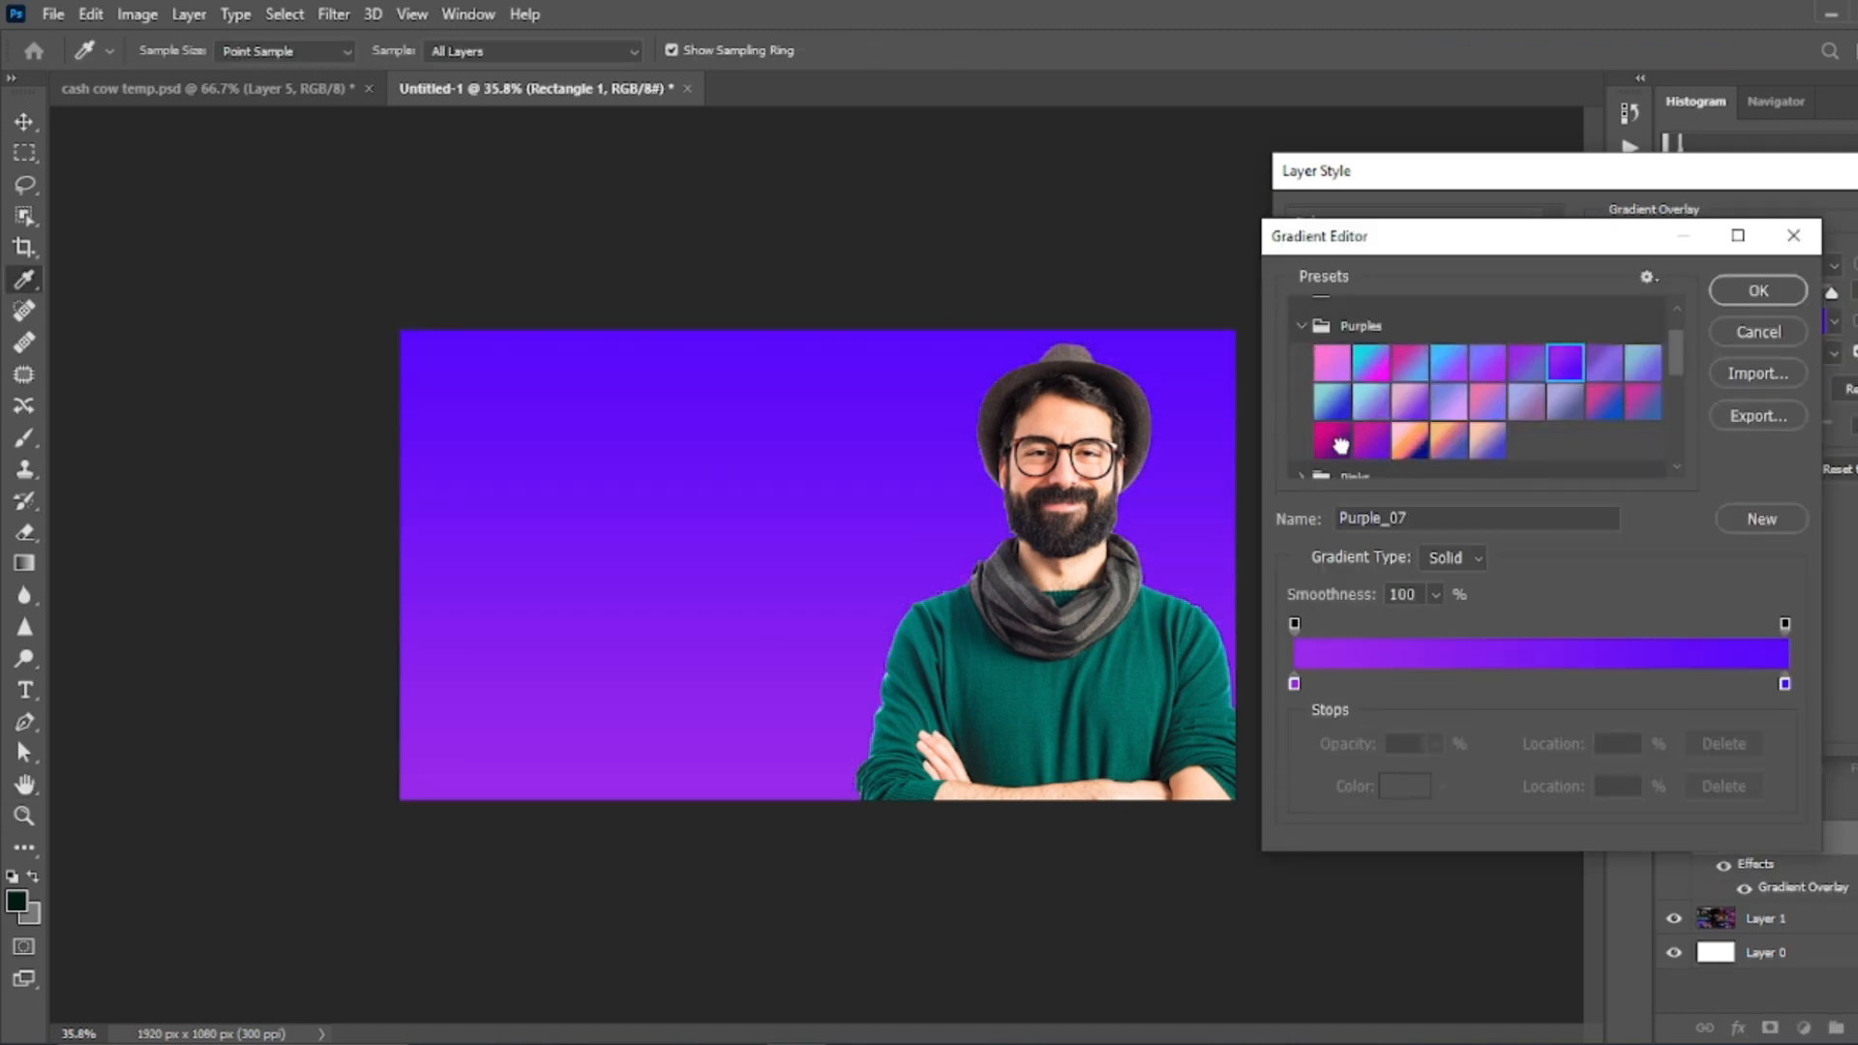
{"action": "left_click", "coordinate": [1339, 444]}
{"action": "left_click", "coordinate": [1572, 365]}
{"action": "left_click", "coordinate": [1781, 294]}
{"action": "left_click_drag", "start_coordinate": [1830, 293], "coordinate": [1772, 293]}
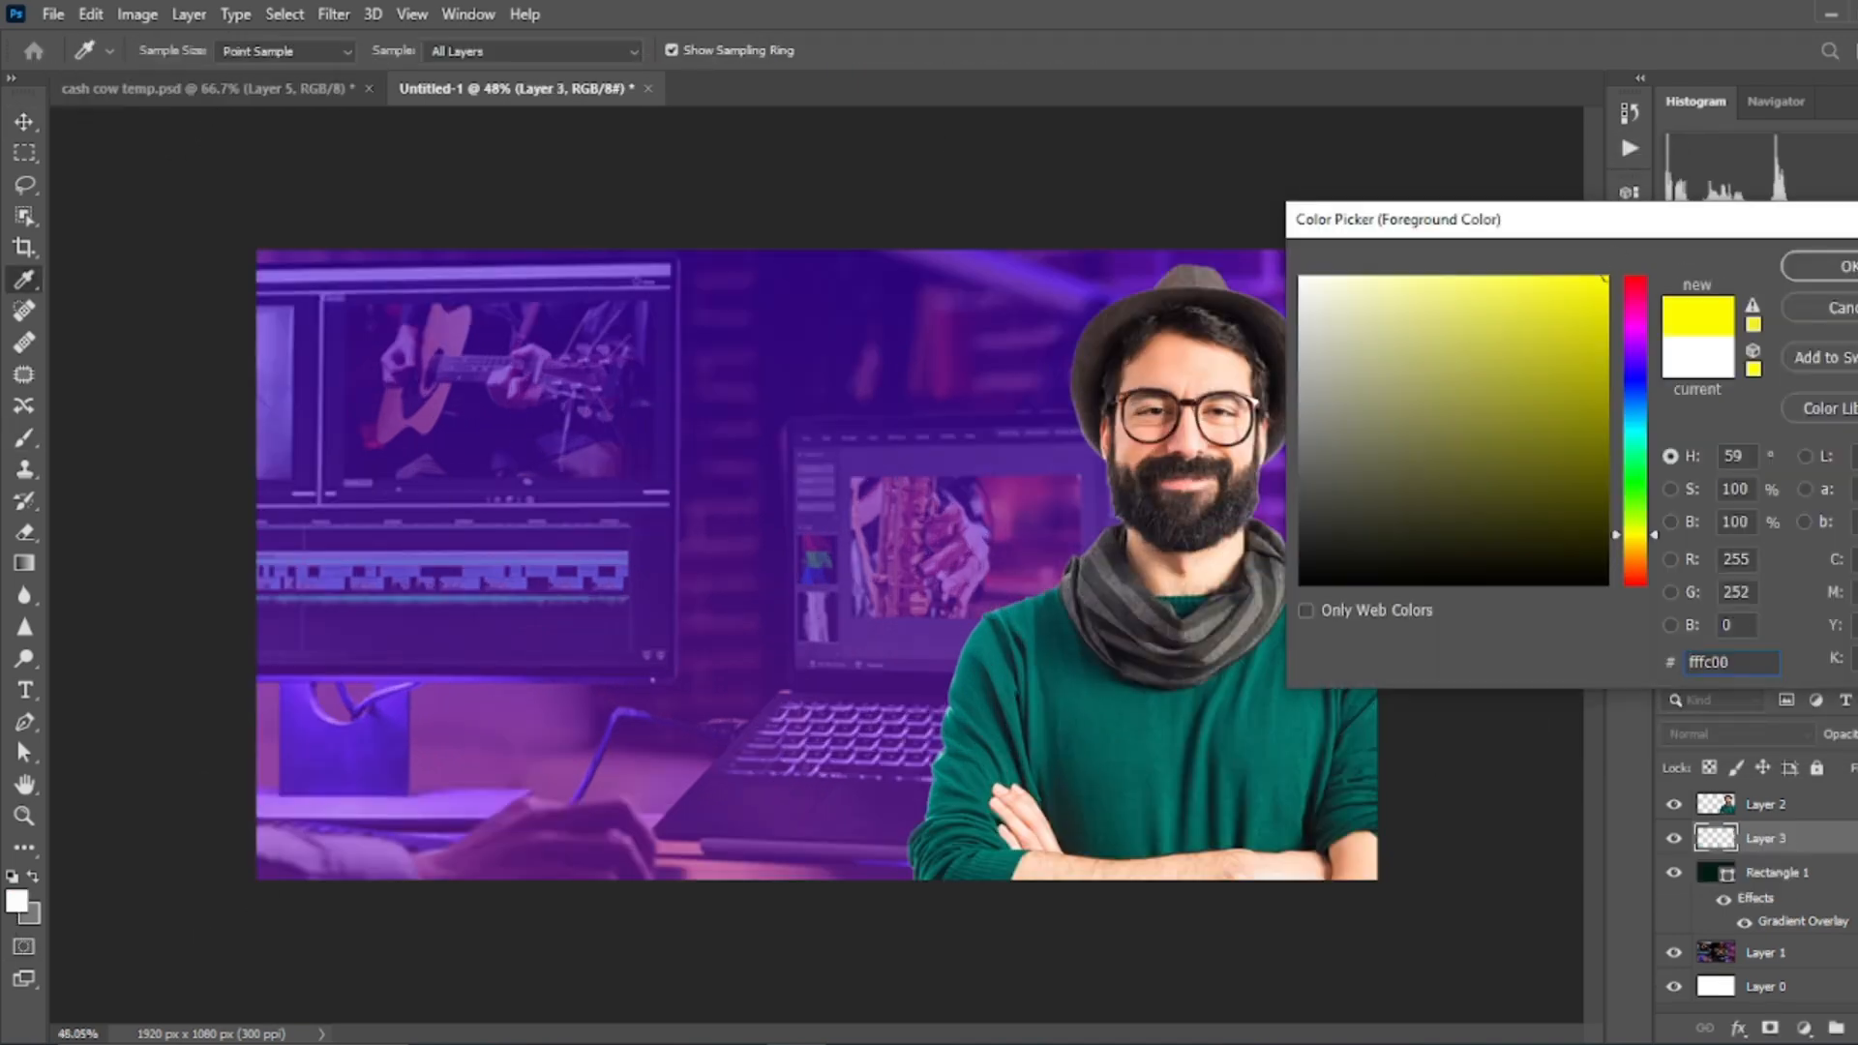
Set the foreground color to yellow fffc00 and paint a broad soft glow behind the man with a brush of about 1100 px.
{"action": "key", "text": "Return"}
{"action": "key", "text": "b"}
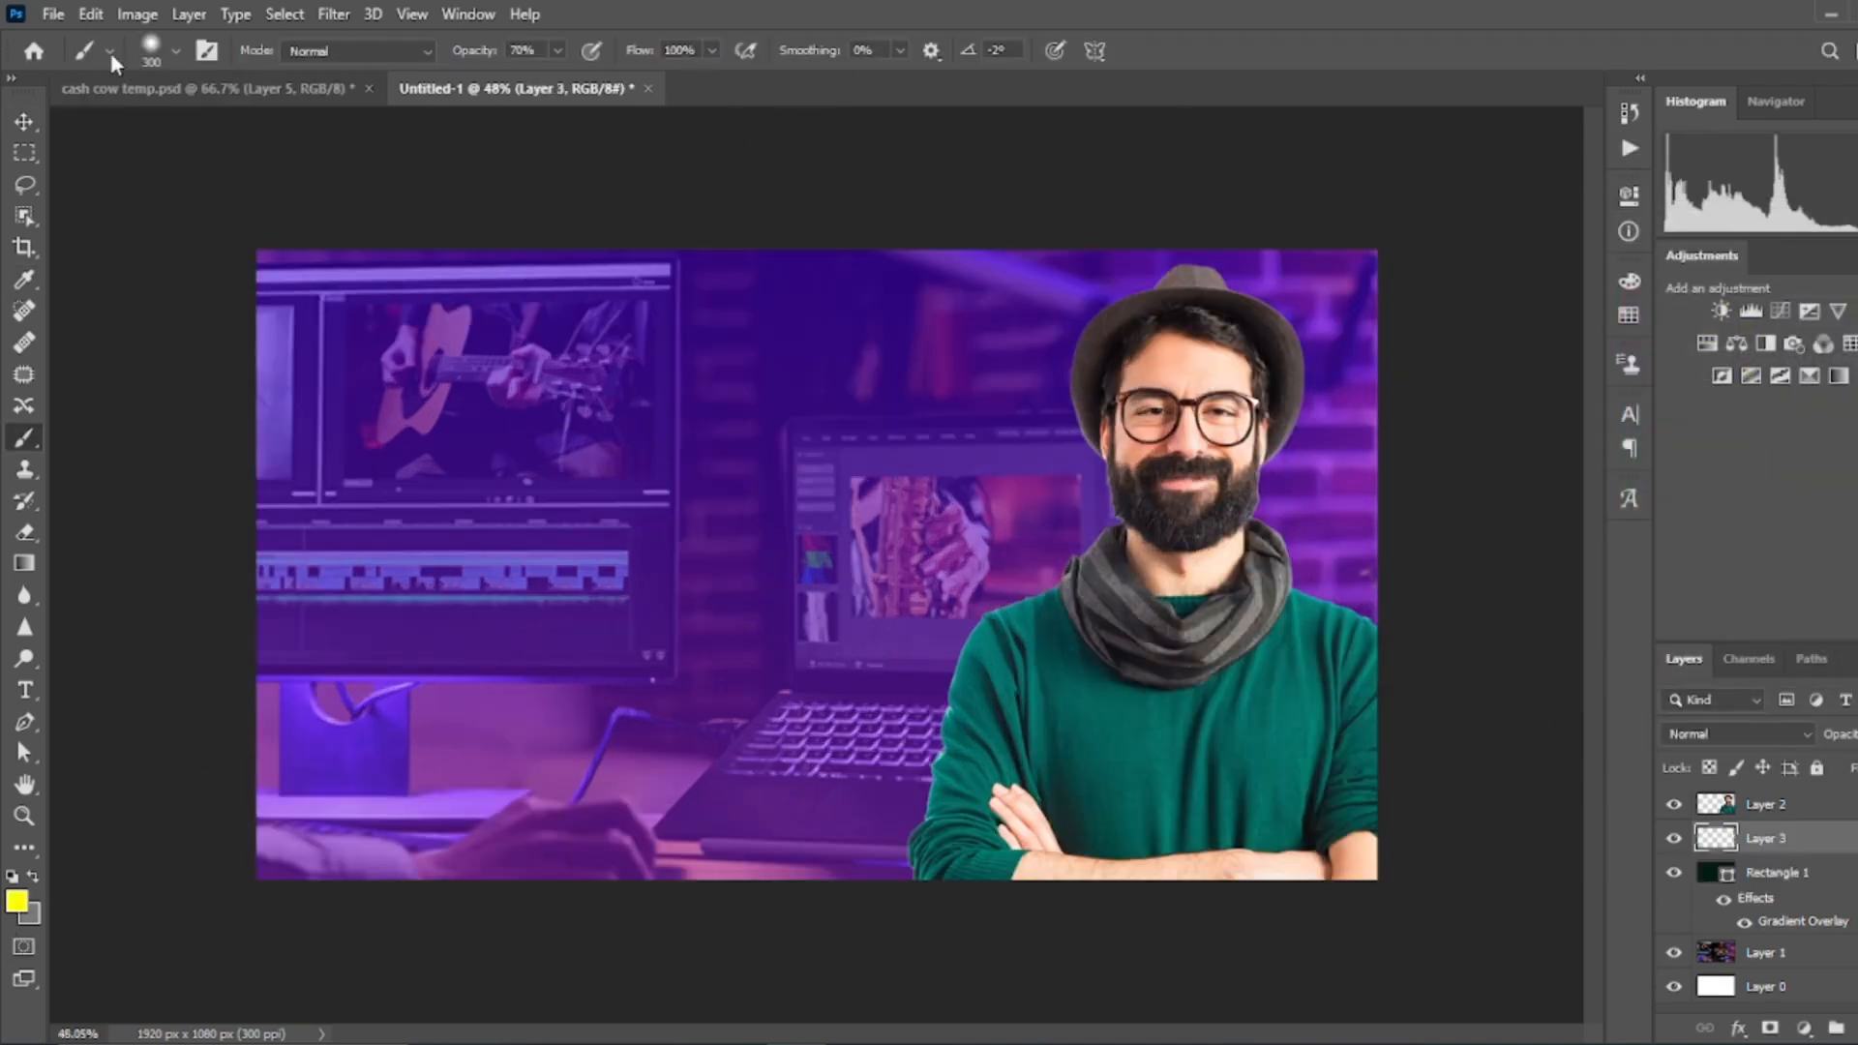
{"action": "left_click", "coordinate": [153, 50]}
{"action": "key", "text": "Return"}
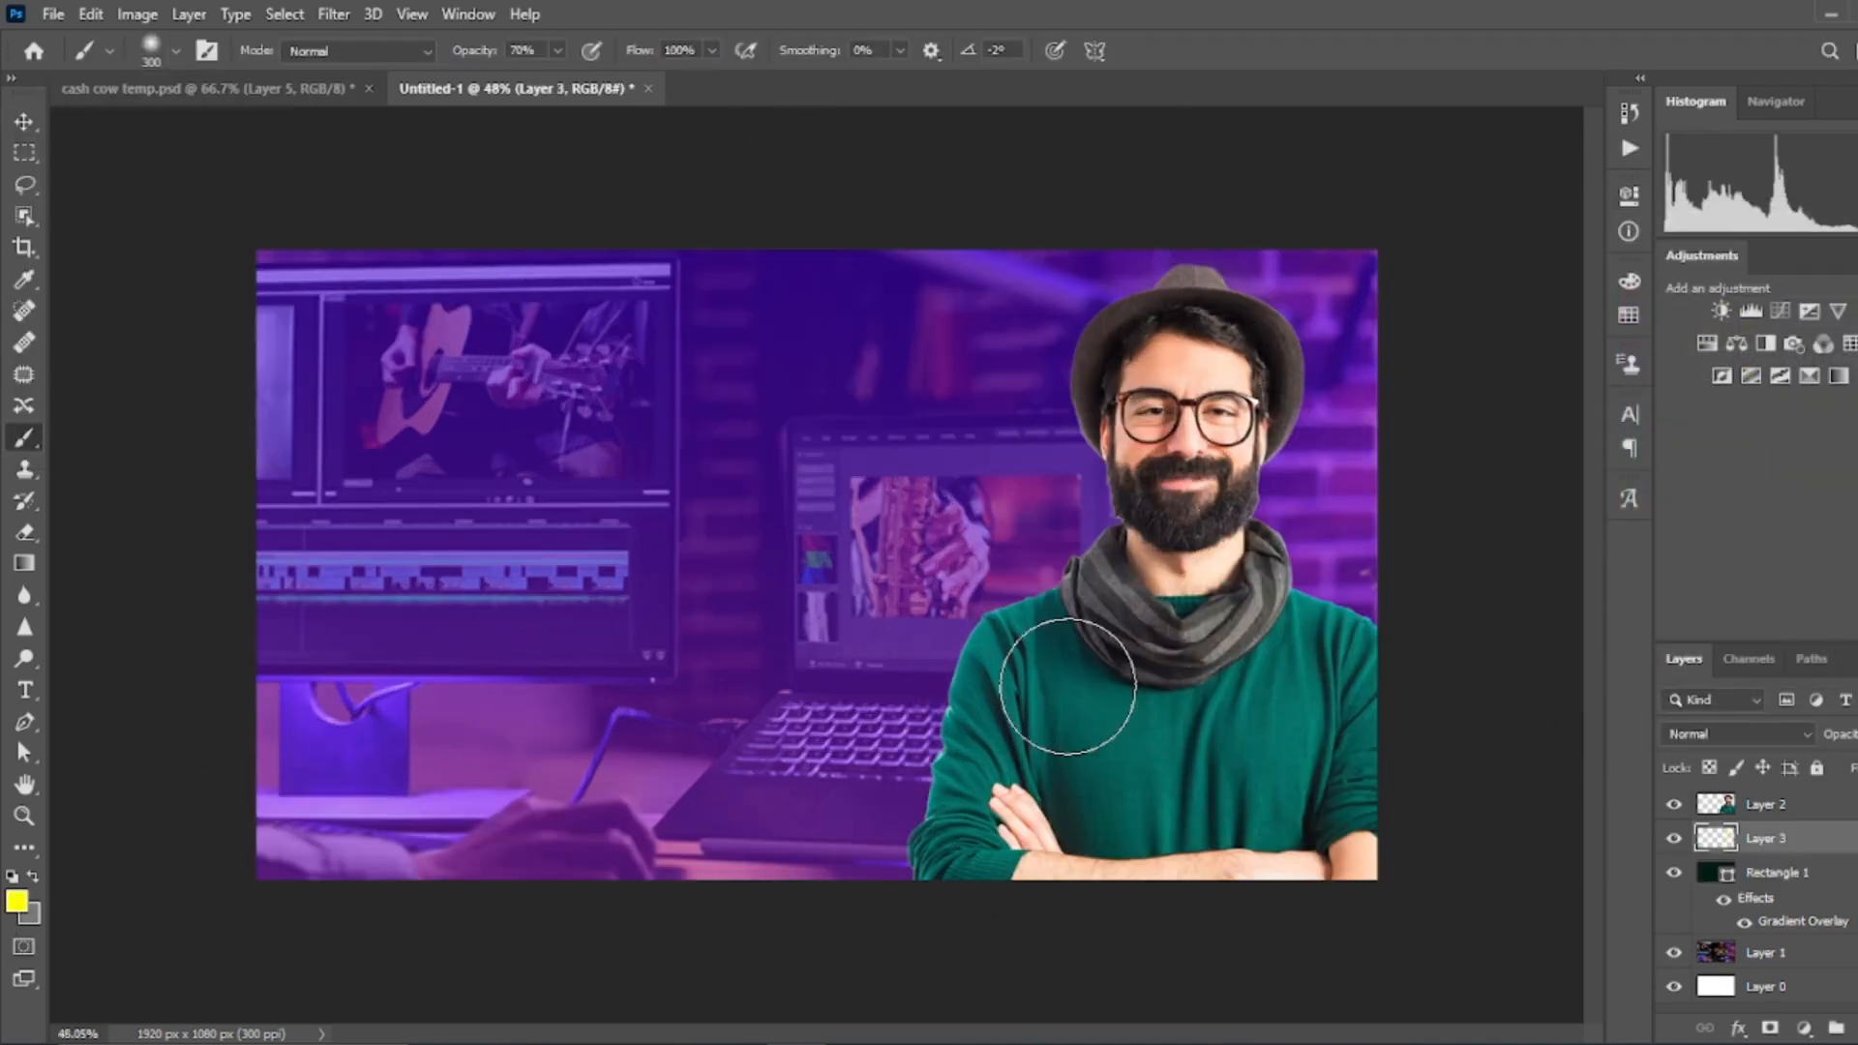
{"action": "key", "text": "]"}
{"action": "key", "text": "]"}
{"action": "key", "text": "]"}
{"action": "mouse_move", "coordinate": [1197, 456]}
{"action": "left_mouse_down"}
{"action": "mouse_move", "coordinate": [1116, 916]}
{"action": "mouse_move", "coordinate": [1061, 973]}
{"action": "left_mouse_up"}
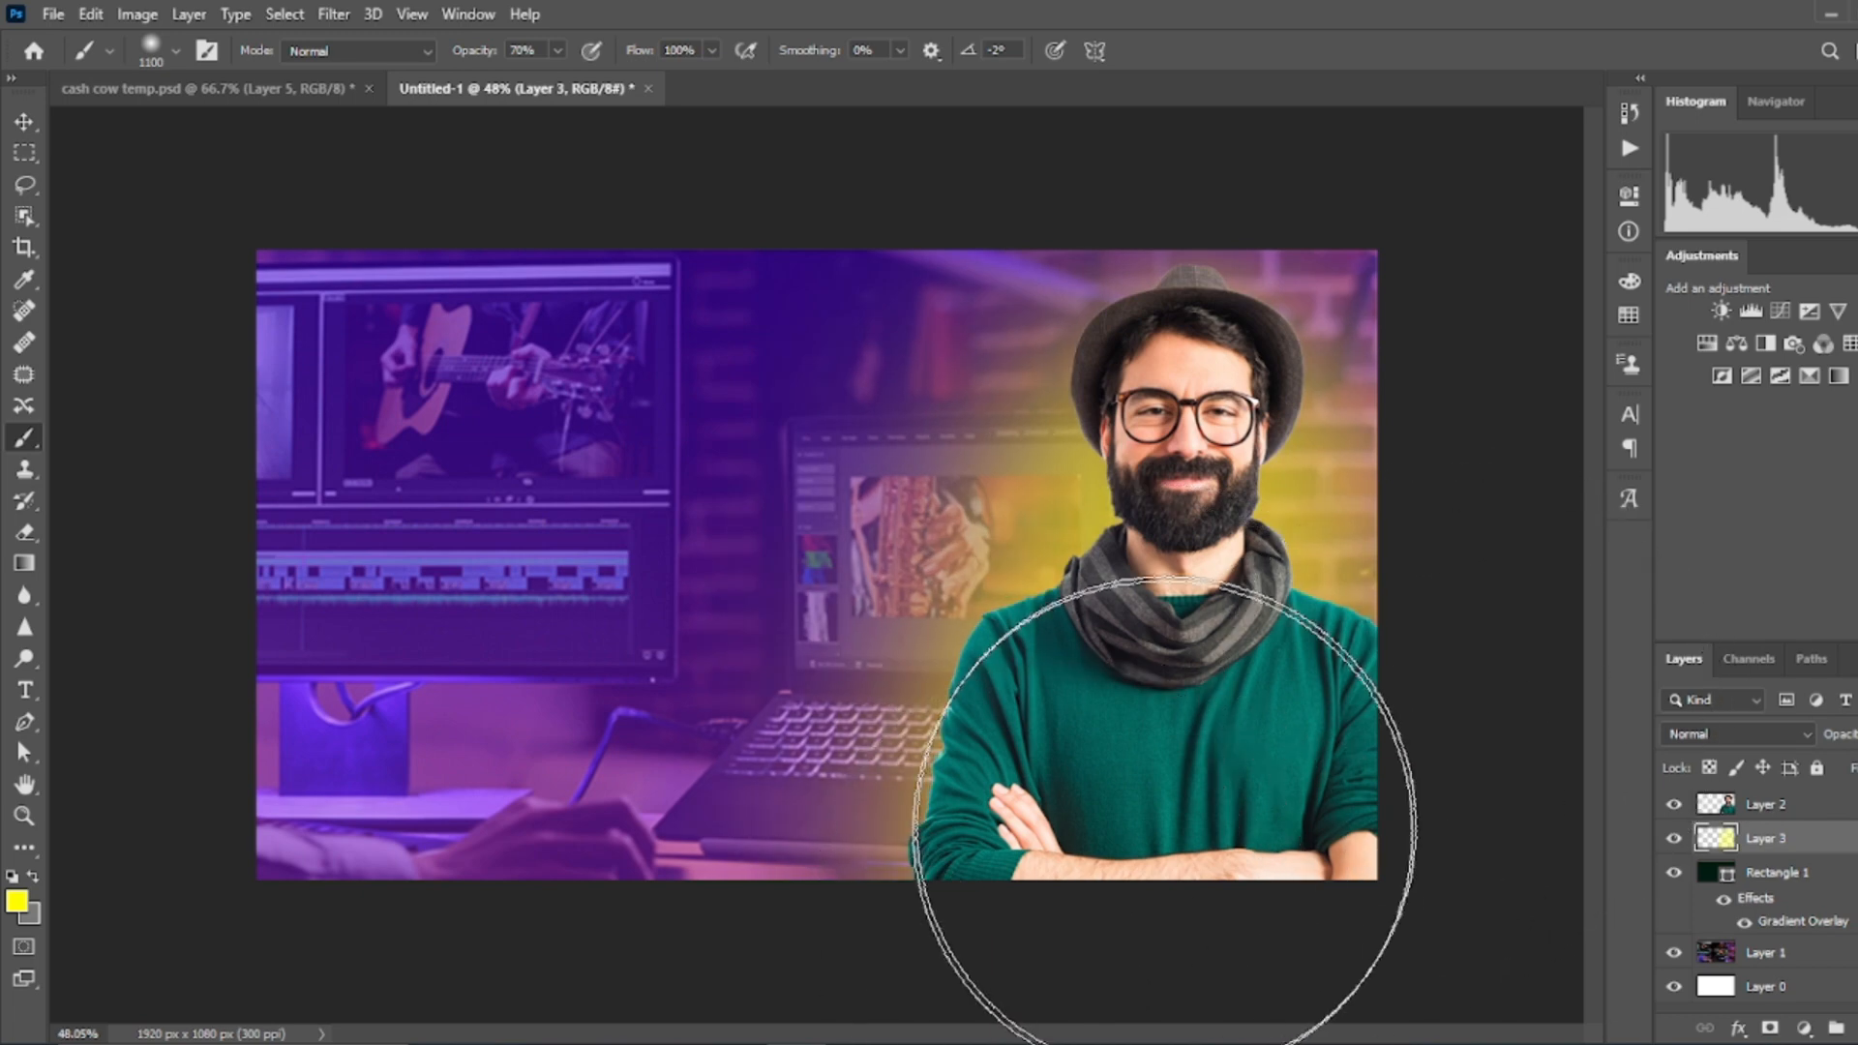
{"action": "mouse_move", "coordinate": [1162, 825]}
{"action": "left_mouse_down"}
{"action": "mouse_move", "coordinate": [1114, 1041]}
{"action": "mouse_move", "coordinate": [1268, 917]}
{"action": "left_mouse_up"}
{"action": "left_click", "coordinate": [1188, 432]}
{"action": "key", "text": "ctrl+z"}
{"action": "key", "text": "ctrl+z"}
Reduce the brush to 500 px and paint a stronger yellow glow close around the man on Layer 3.
{"action": "key", "text": "["}
{"action": "key", "text": "["}
{"action": "key", "text": "["}
{"action": "key", "text": "["}
{"action": "key", "text": "["}
{"action": "key", "text": "["}
{"action": "left_click", "coordinate": [1173, 416]}
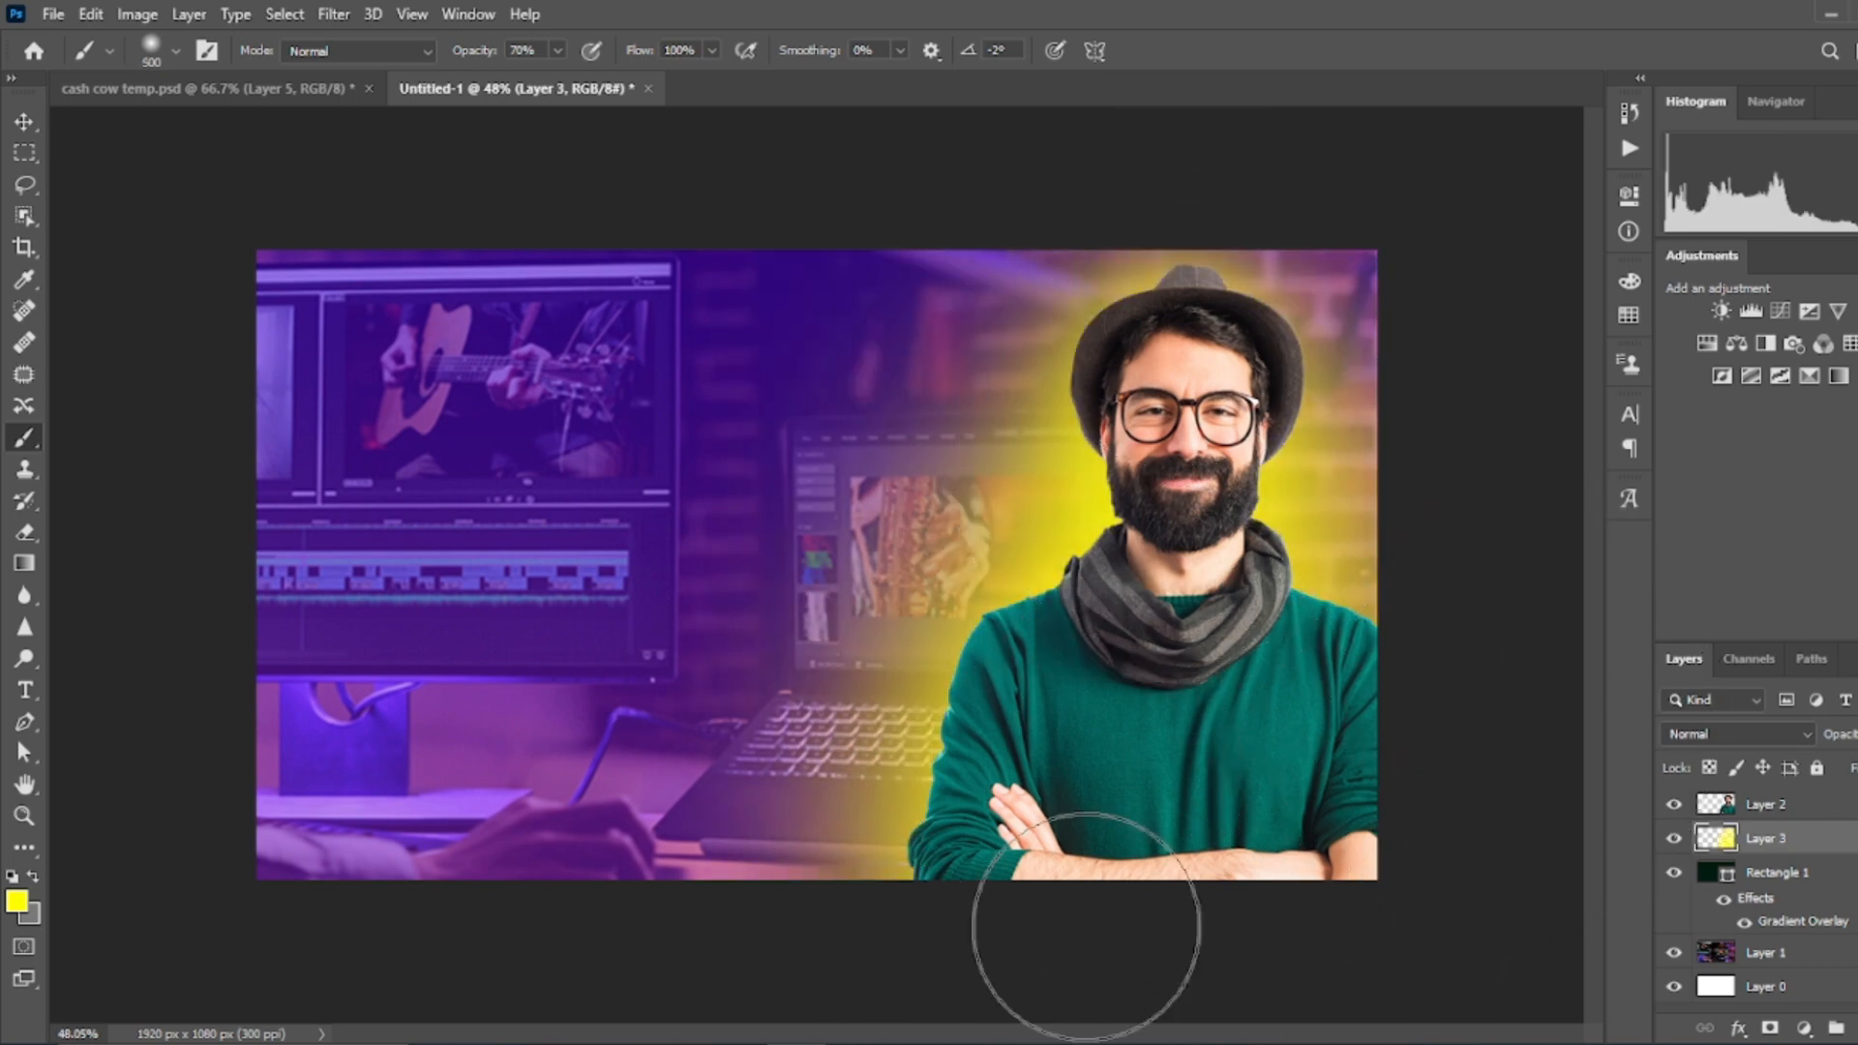
Add a new layer above the yellow glow and paint a white glow around the man on it.
{"action": "left_click", "coordinate": [1856, 1028]}
{"action": "left_click", "coordinate": [16, 901]}
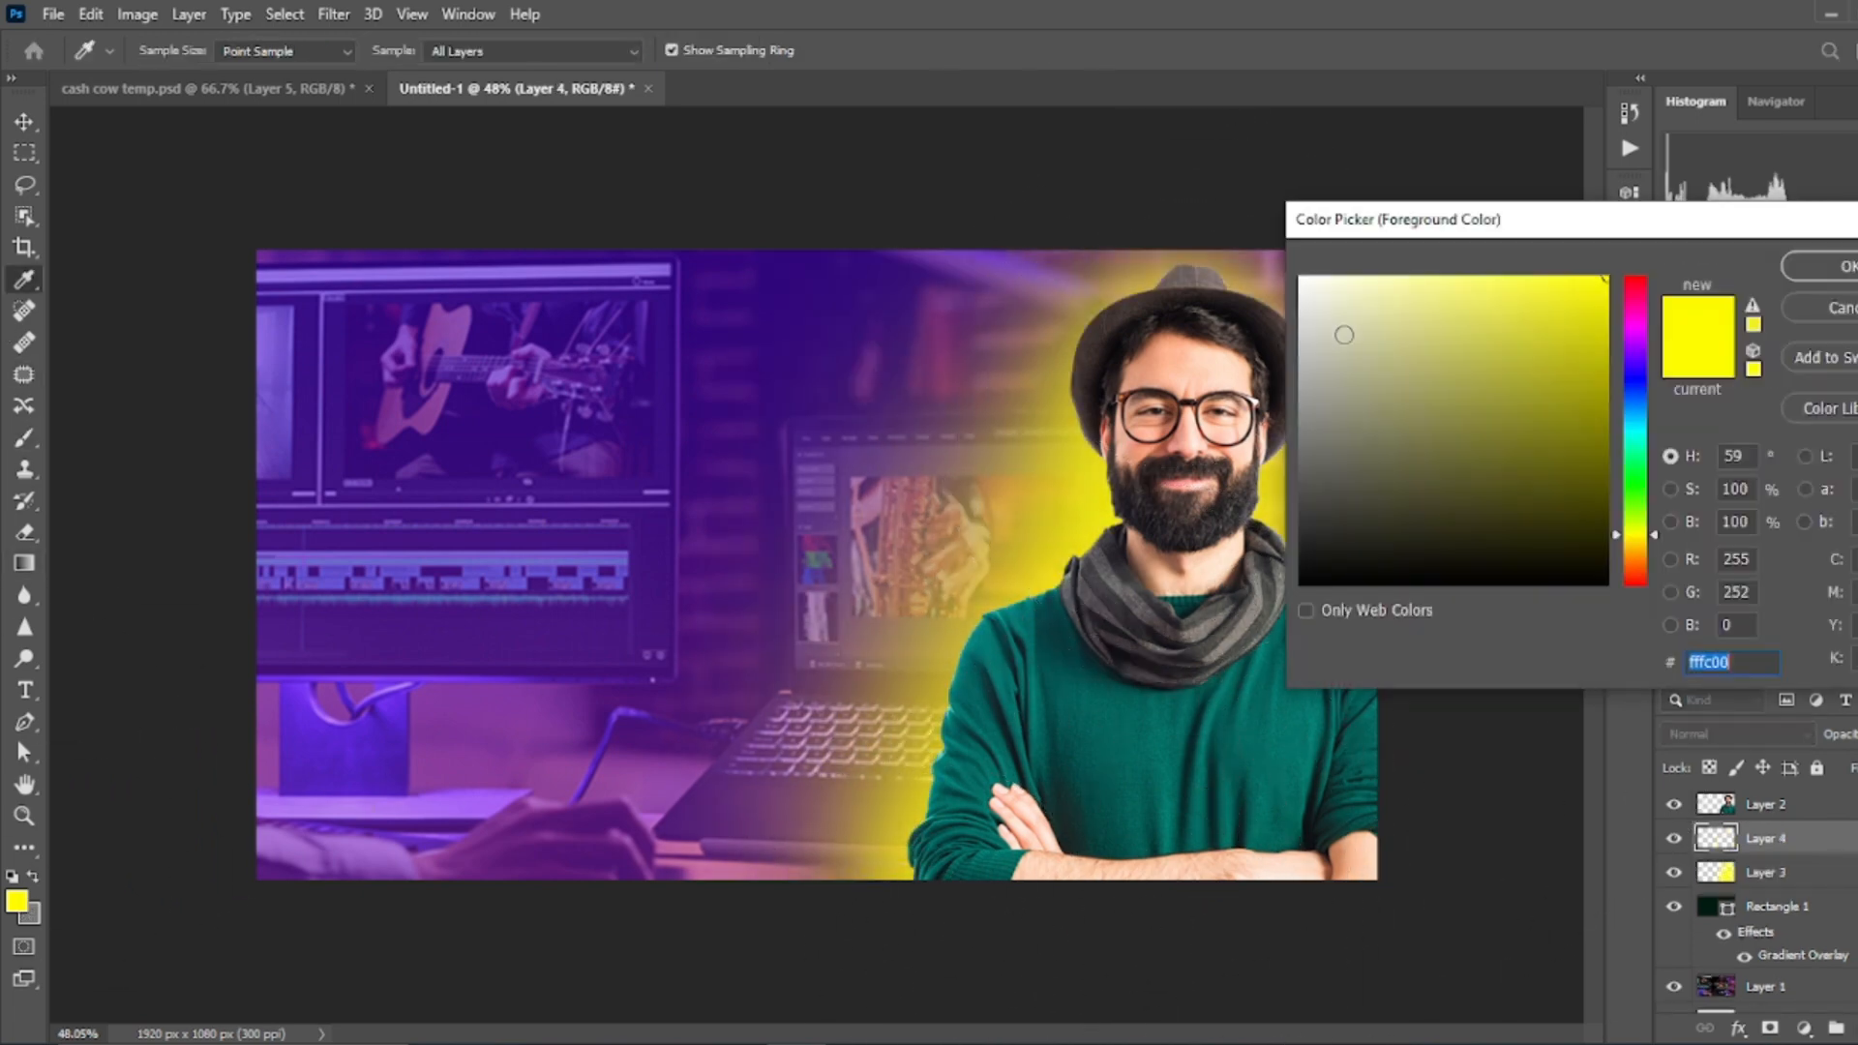
{"action": "left_click_drag", "start_coordinate": [1343, 332], "coordinate": [1297, 277]}
{"action": "key", "text": "Return"}
{"action": "mouse_move", "coordinate": [1233, 425]}
{"action": "left_mouse_down"}
{"action": "mouse_move", "coordinate": [1035, 850]}
{"action": "mouse_move", "coordinate": [1065, 693]}
{"action": "mouse_move", "coordinate": [1042, 825]}
{"action": "left_mouse_up"}
{"action": "key", "text": "v"}
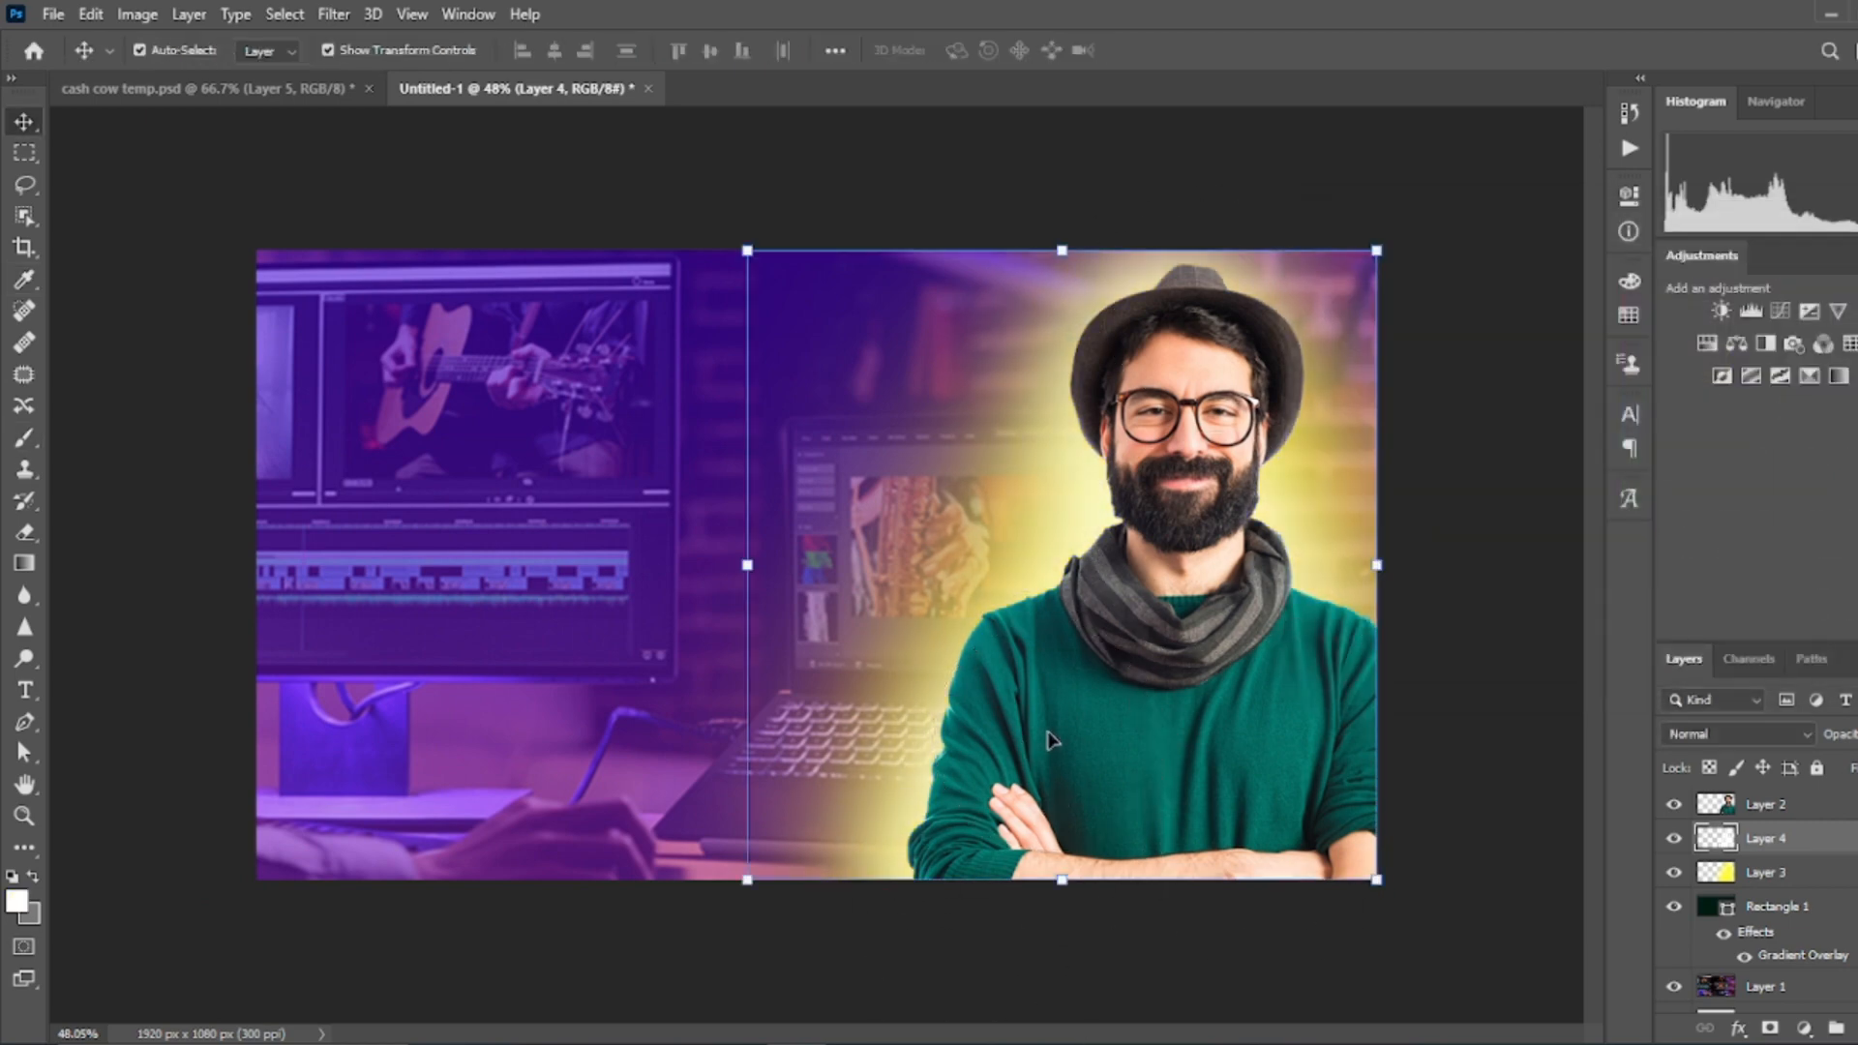
Add a new layer above the man's cutout and set the foreground color back to yellow.
{"action": "left_click", "coordinate": [1448, 677]}
{"action": "scroll", "coordinate": [1166, 474], "scroll_direction": "down", "scroll_amount": 1}
{"action": "scroll", "coordinate": [1166, 474], "scroll_direction": "up", "scroll_amount": 1}
{"action": "left_click", "coordinate": [1166, 474]}
{"action": "left_click", "coordinate": [1856, 1027]}
{"action": "key", "text": "b"}
{"action": "scroll", "coordinate": [1530, 531], "scroll_direction": "up", "scroll_amount": 2}
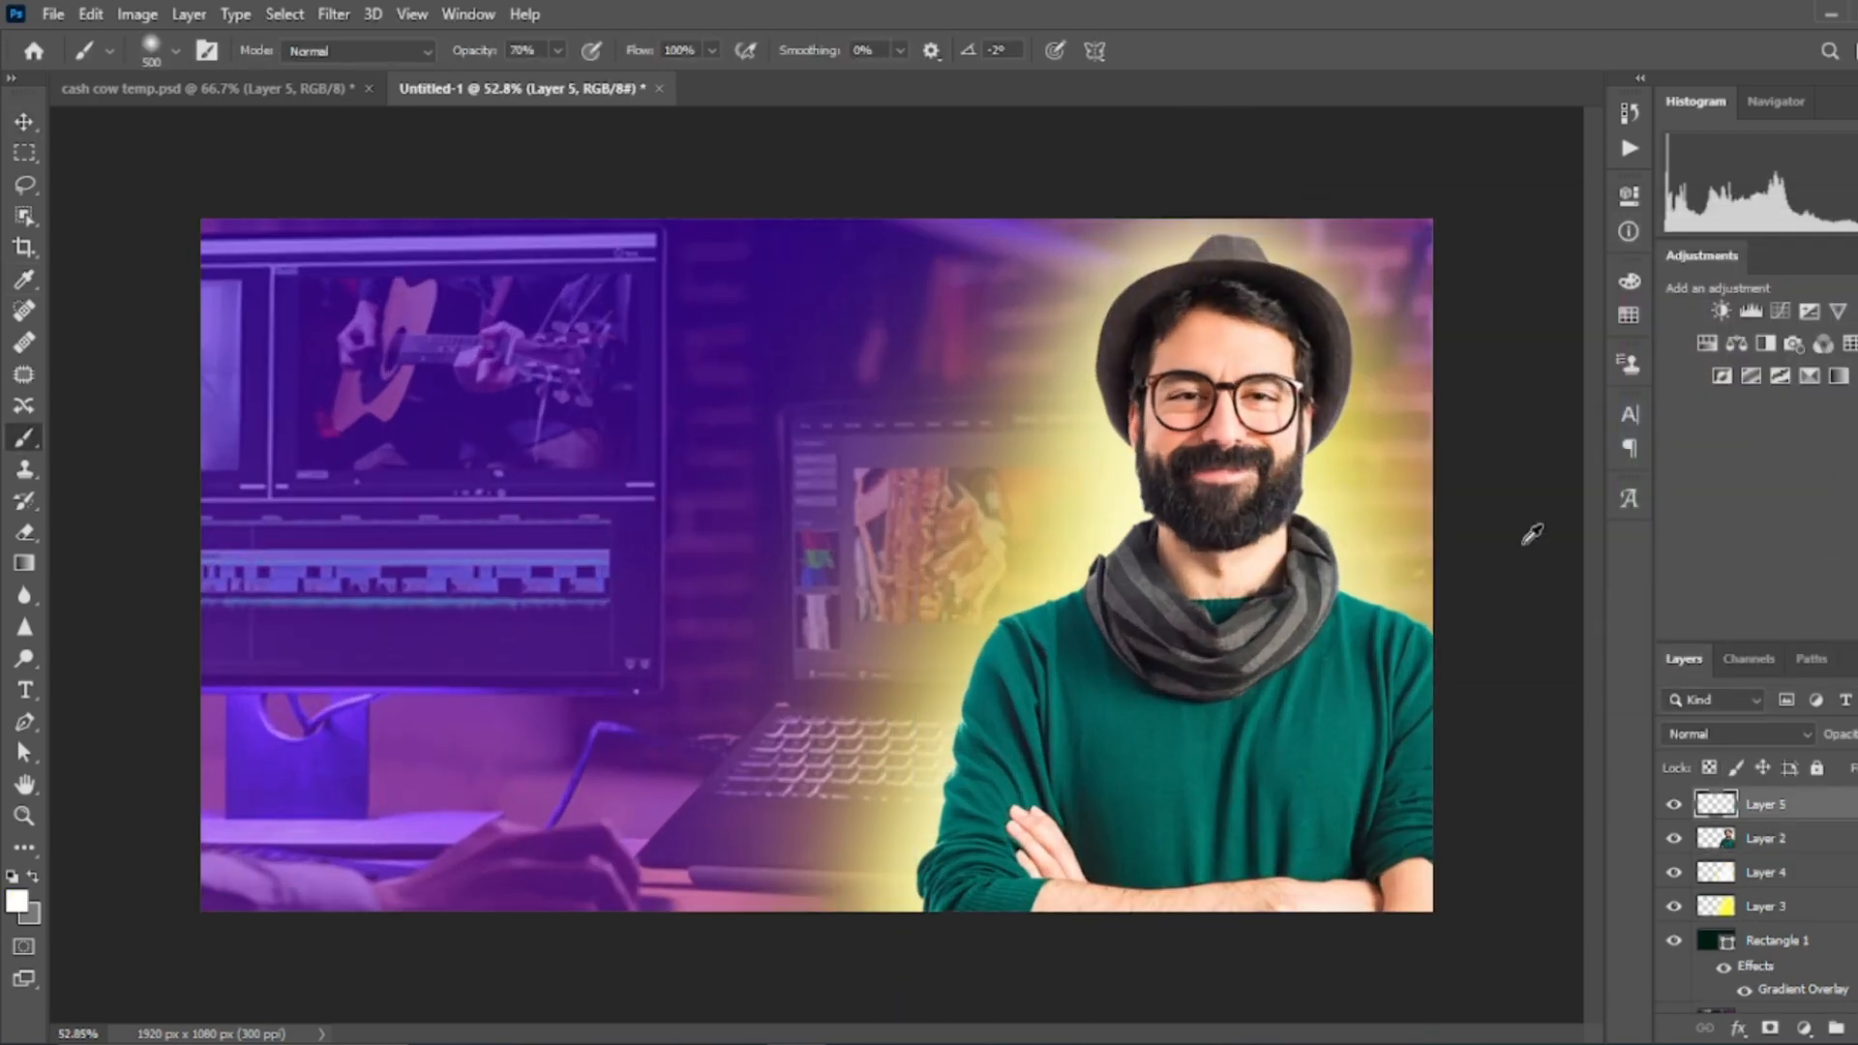
{"action": "left_click", "coordinate": [17, 901]}
{"action": "left_click", "coordinate": [1601, 315]}
{"action": "key", "text": "Return"}
Load the man's cutout outline as a selection and try yellow edge strokes along the hat with a 90 px brush.
{"action": "scroll", "coordinate": [1328, 291], "scroll_direction": "up", "scroll_amount": 4}
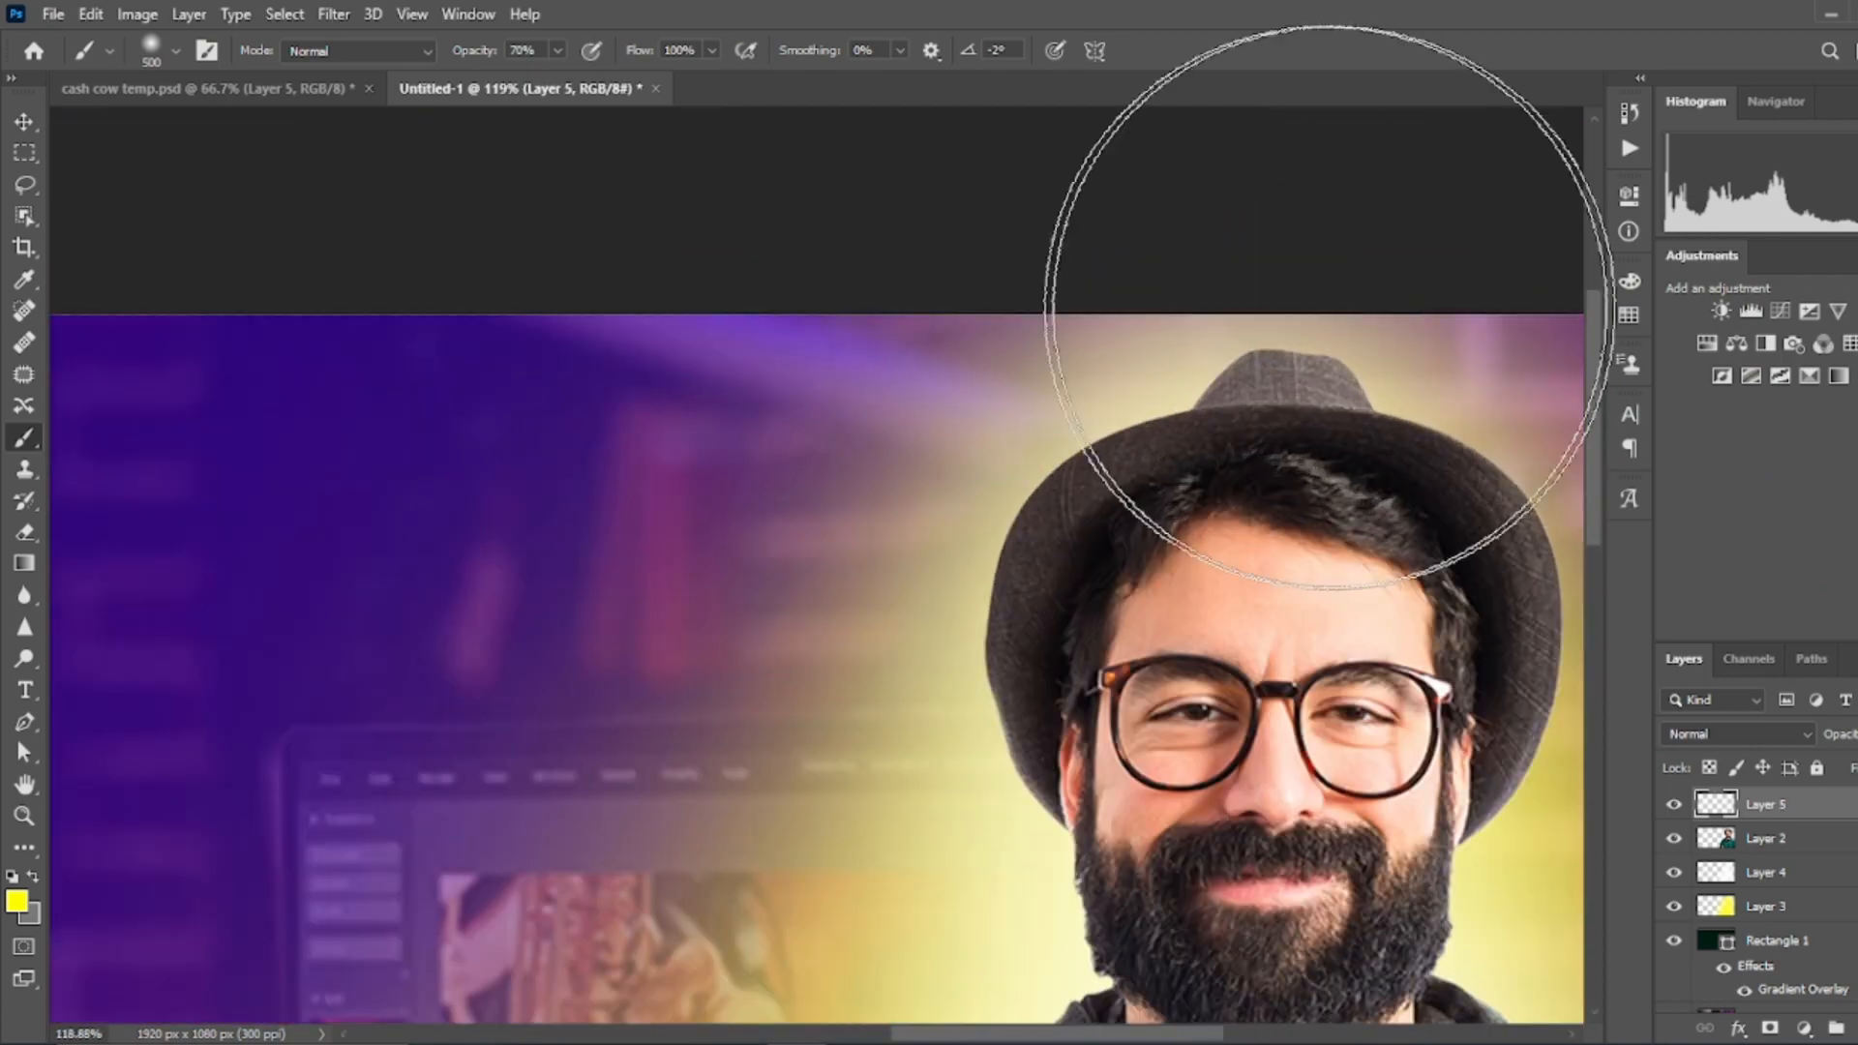
{"action": "left_click", "coordinate": [1717, 842], "text": "ctrl"}
{"action": "scroll", "coordinate": [1273, 299], "scroll_direction": "up", "scroll_amount": 3}
{"action": "mouse_move", "coordinate": [1221, 314]}
{"action": "left_mouse_down"}
{"action": "mouse_move", "coordinate": [1057, 390]}
{"action": "mouse_move", "coordinate": [949, 506]}
{"action": "left_mouse_up"}
{"action": "scroll", "coordinate": [1123, 235], "scroll_direction": "down", "scroll_amount": 7}
{"action": "scroll", "coordinate": [1123, 236], "scroll_direction": "up", "scroll_amount": 2}
{"action": "key", "text": "bracketleft"}
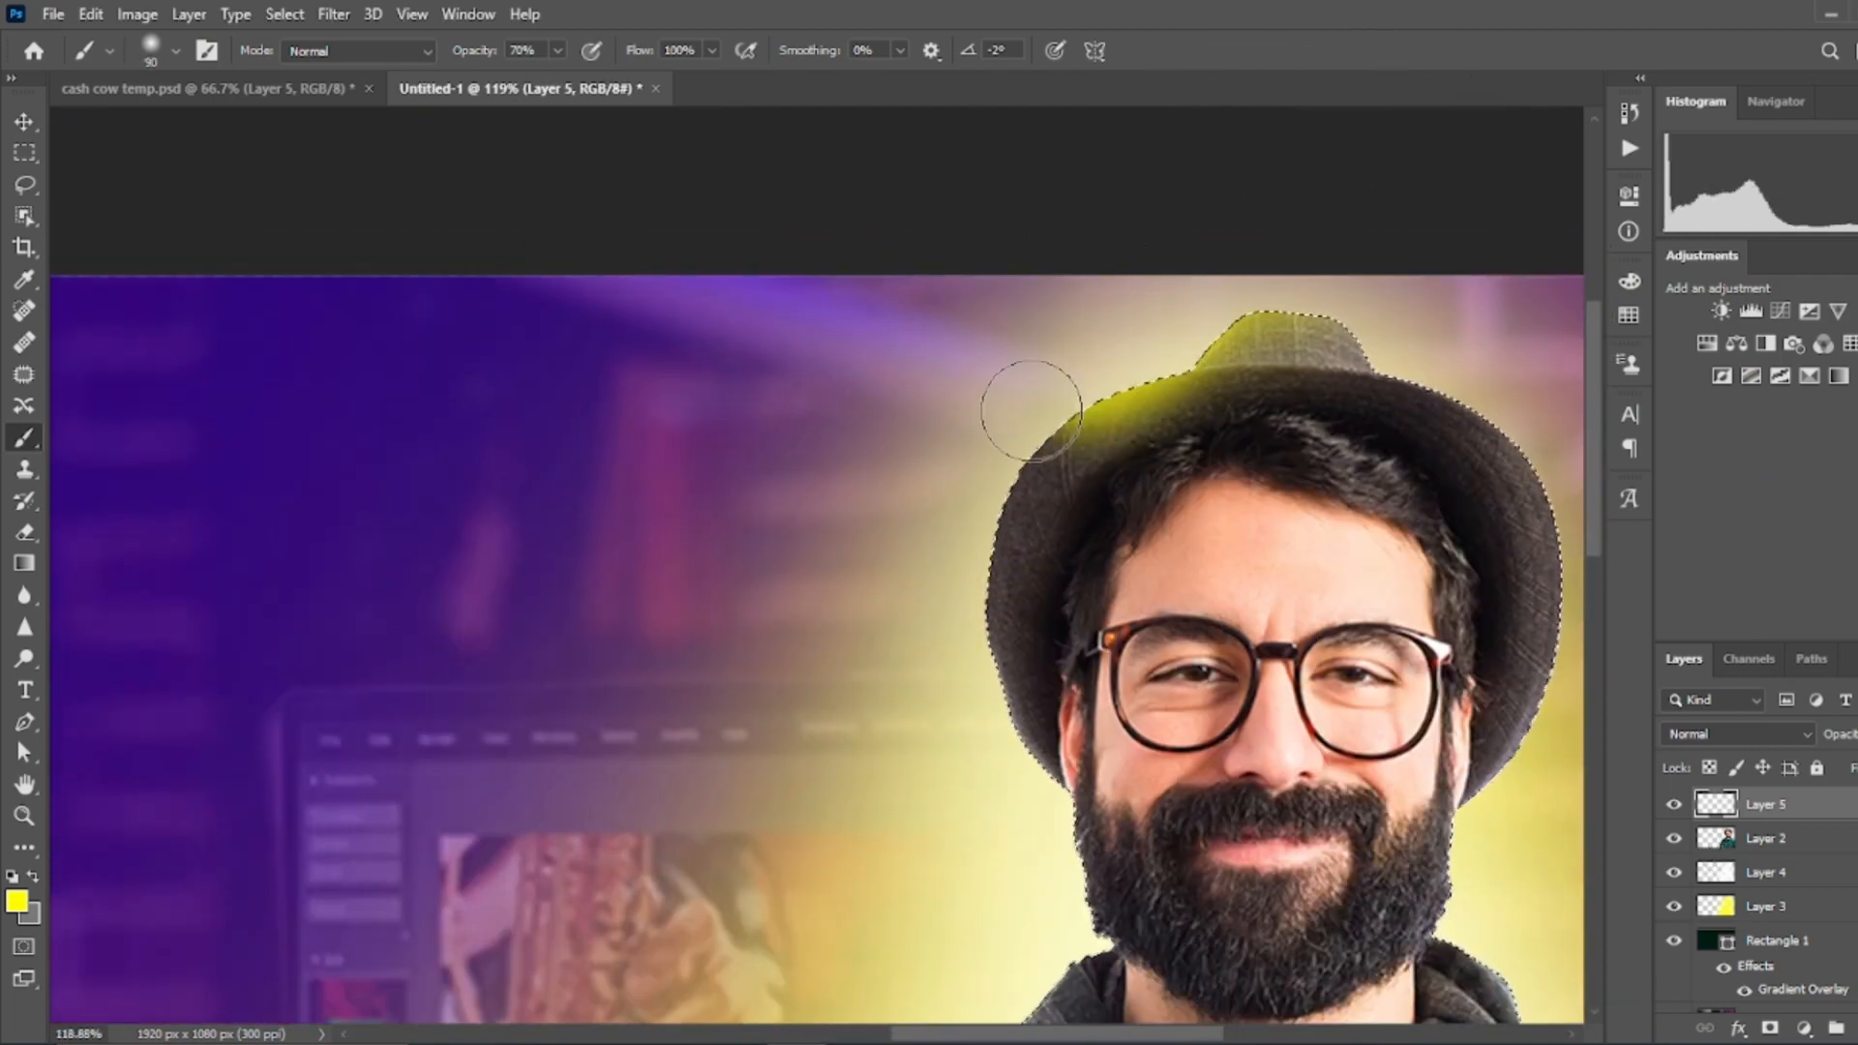
{"action": "left_click_drag", "start_coordinate": [1032, 411], "coordinate": [969, 531]}
{"action": "scroll", "coordinate": [924, 506], "scroll_direction": "down", "scroll_amount": 8}
{"action": "key", "text": "ctrl+z"}
Lower the brush opacity to 41% and paint a soft yellow rim light along the man's hat, scarf, shoulders and sleeve.
{"action": "left_click_drag", "start_coordinate": [489, 48], "coordinate": [462, 49]}
{"action": "scroll", "coordinate": [1273, 177], "scroll_direction": "up", "scroll_amount": 3}
{"action": "mouse_move", "coordinate": [1273, 176]}
{"action": "left_mouse_down"}
{"action": "mouse_move", "coordinate": [1060, 308]}
{"action": "mouse_move", "coordinate": [980, 436]}
{"action": "mouse_move", "coordinate": [958, 610]}
{"action": "left_mouse_up"}
{"action": "scroll", "coordinate": [1014, 548], "scroll_direction": "down", "scroll_amount": 5}
{"action": "scroll", "coordinate": [903, 680], "scroll_direction": "down", "scroll_amount": 3}
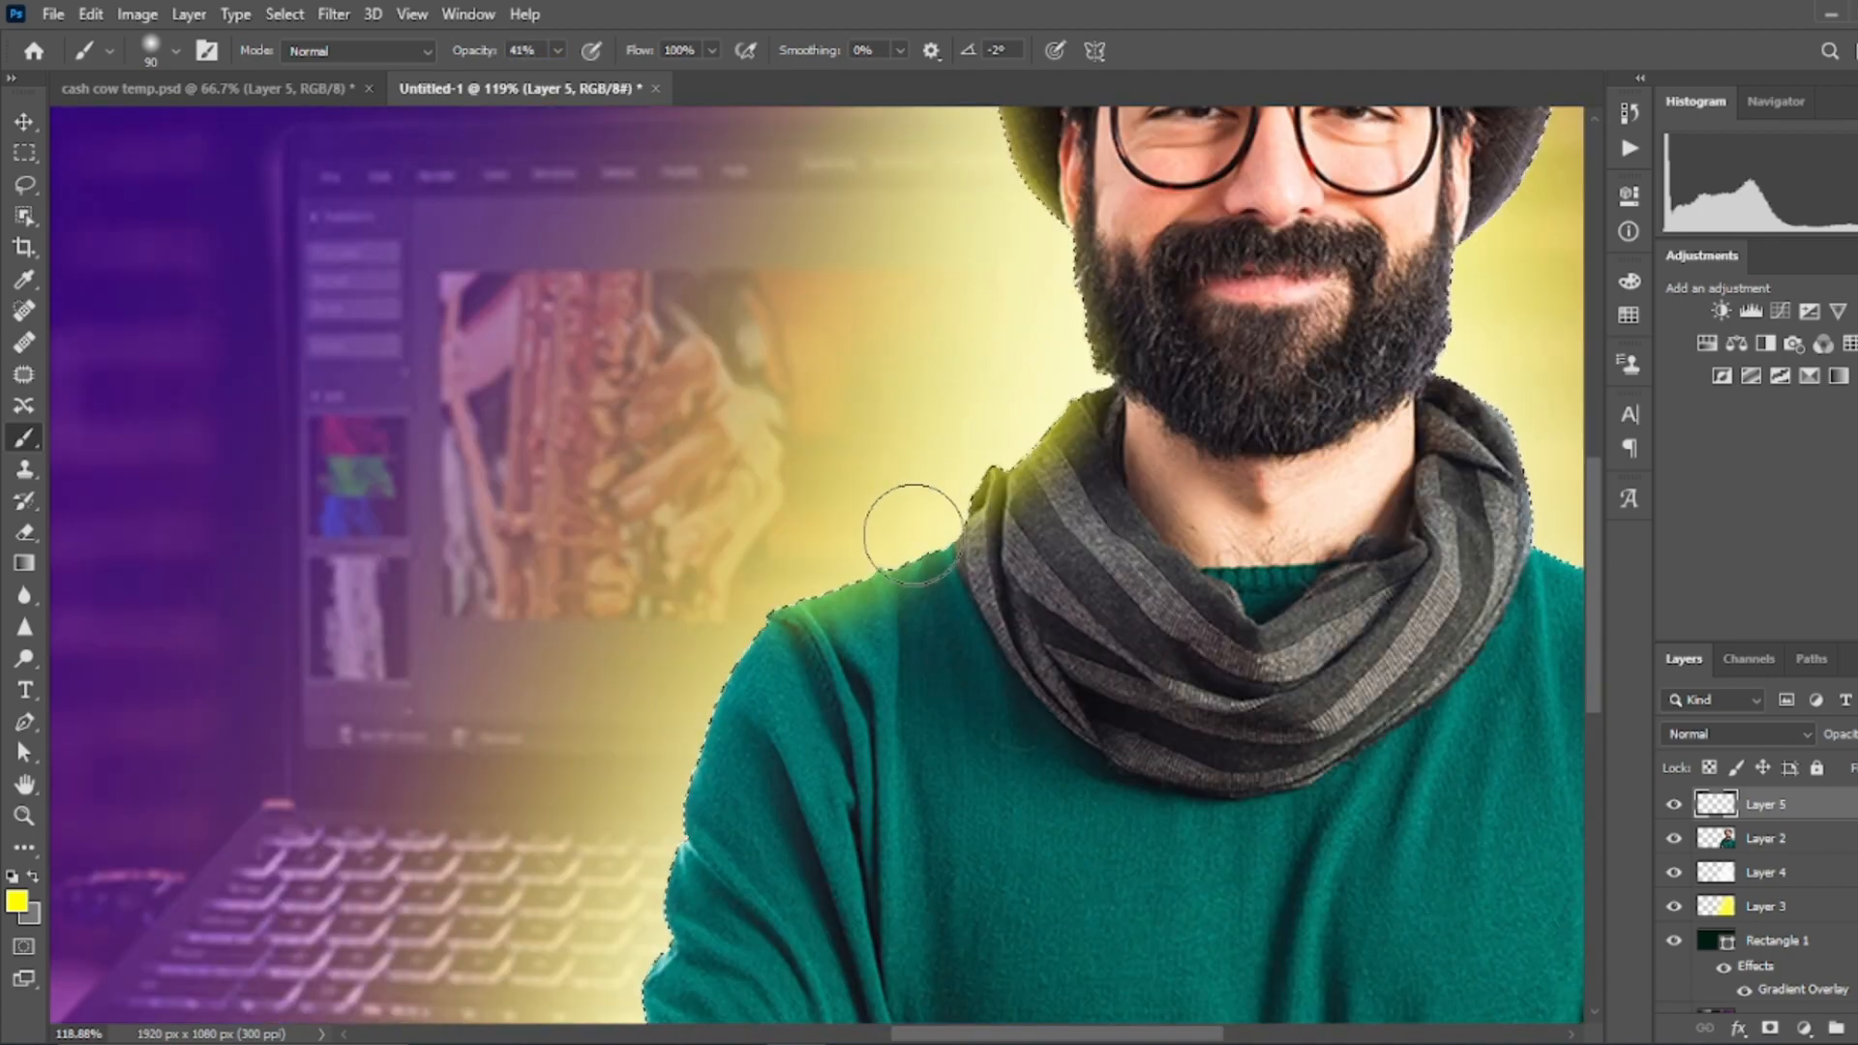
{"action": "left_click_drag", "start_coordinate": [912, 535], "coordinate": [718, 745]}
{"action": "scroll", "coordinate": [991, 291], "scroll_direction": "right", "scroll_amount": 1}
{"action": "scroll", "coordinate": [991, 291], "scroll_direction": "down", "scroll_amount": 5}
{"action": "left_click_drag", "start_coordinate": [726, 332], "coordinate": [557, 922]}
{"action": "scroll", "coordinate": [490, 490], "scroll_direction": "down", "scroll_amount": 5}
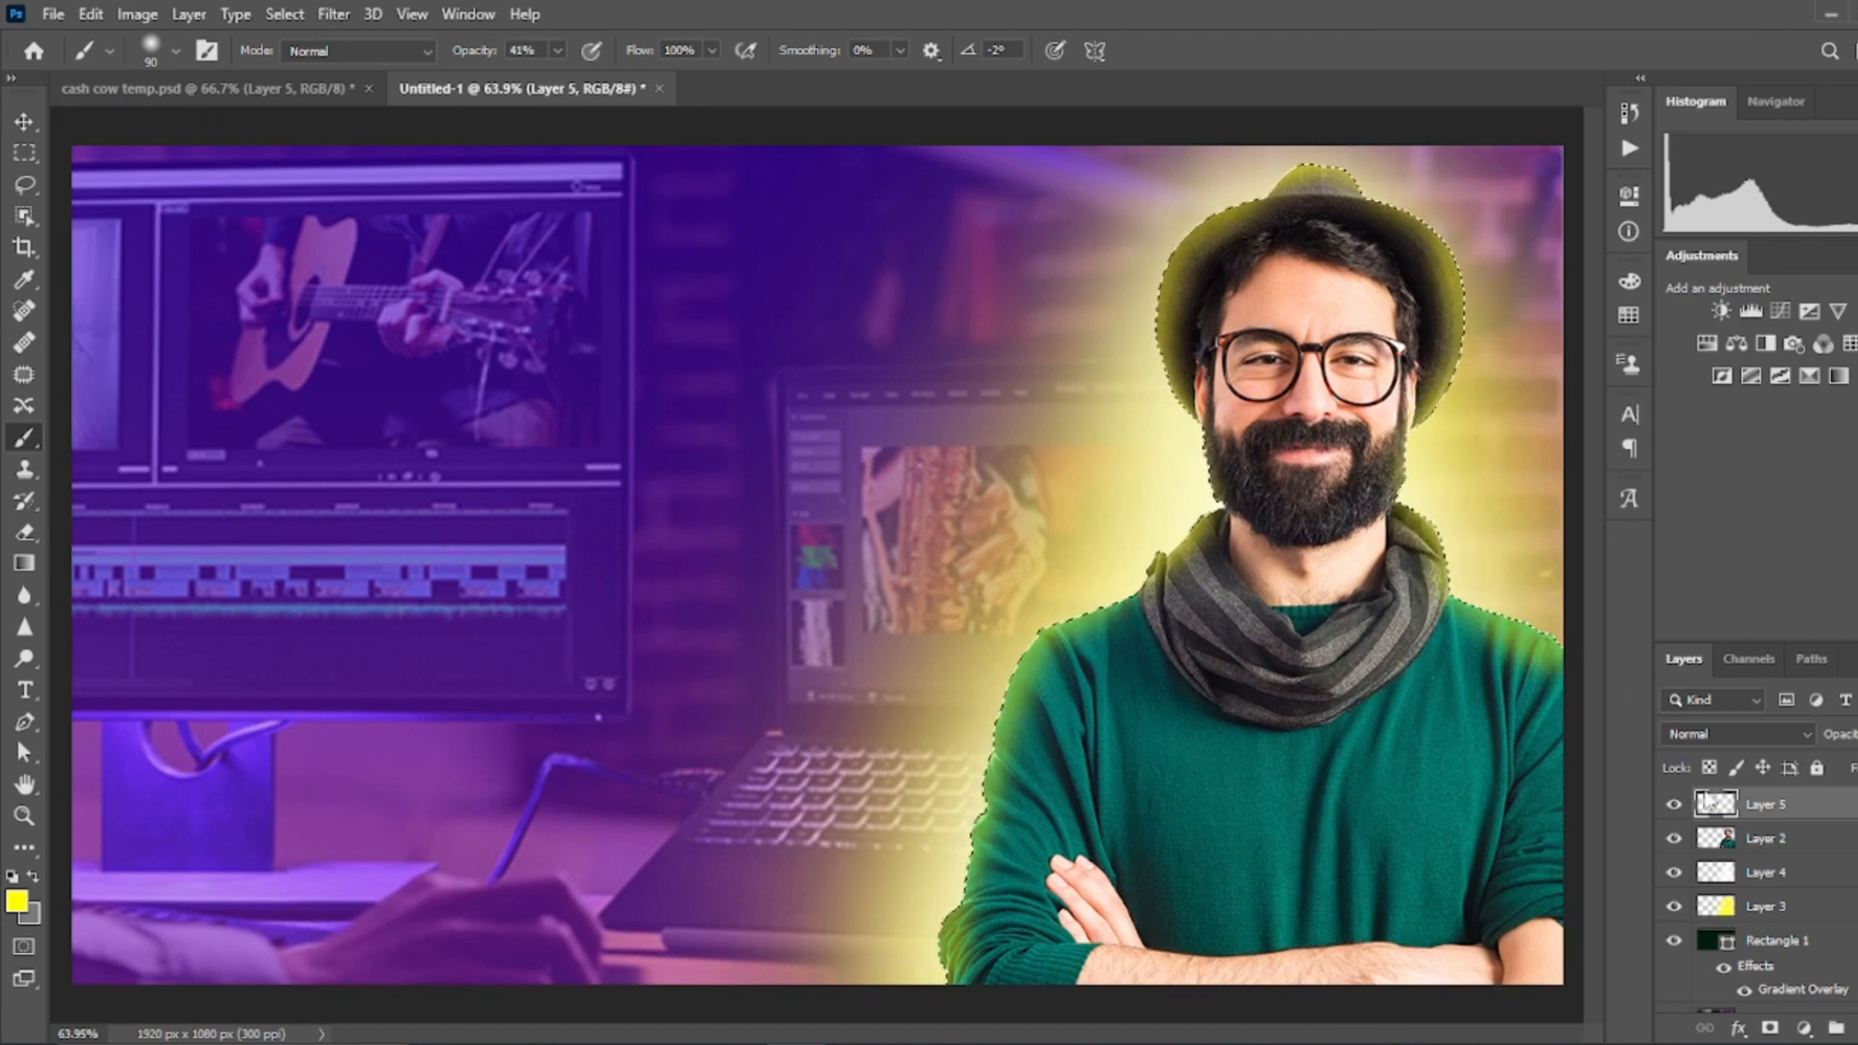
Paint a white rim light at 57% brush opacity along the man's edges on new Layer 6 and clear the selection.
{"action": "left_click", "coordinate": [16, 902]}
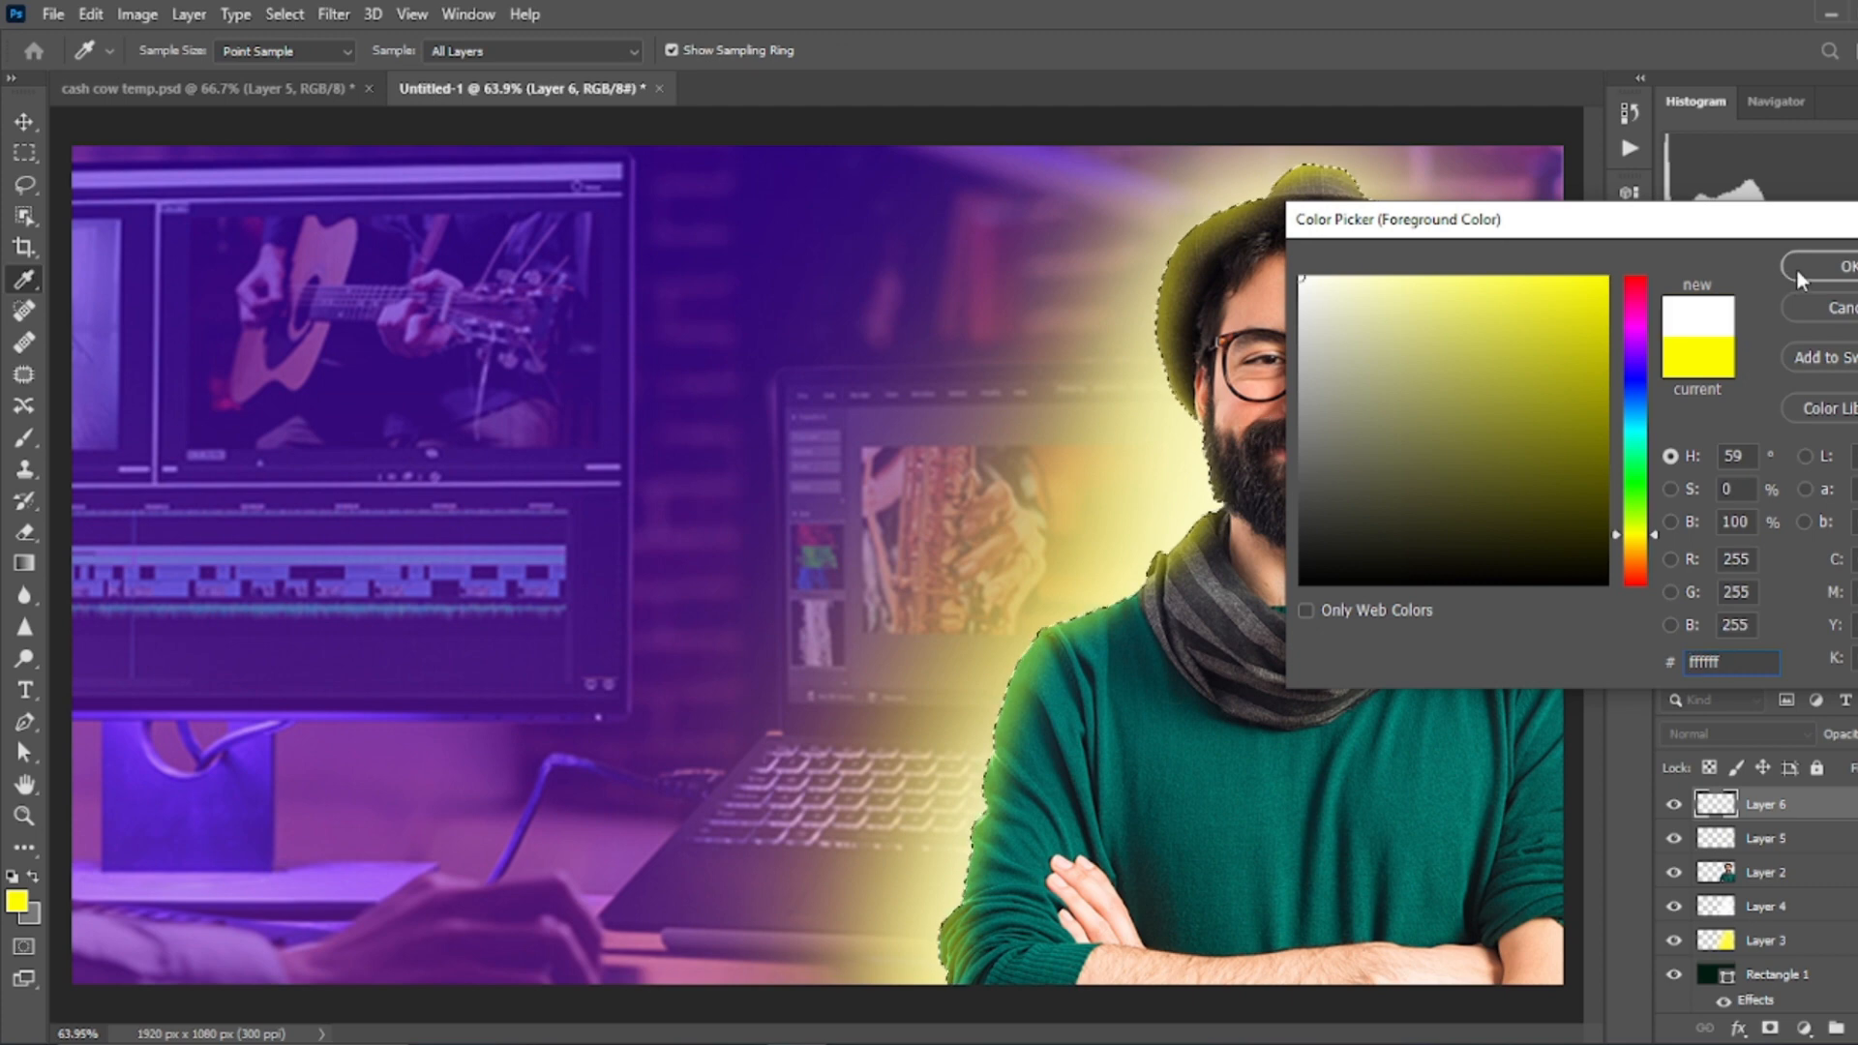
{"action": "left_click", "coordinate": [1798, 278]}
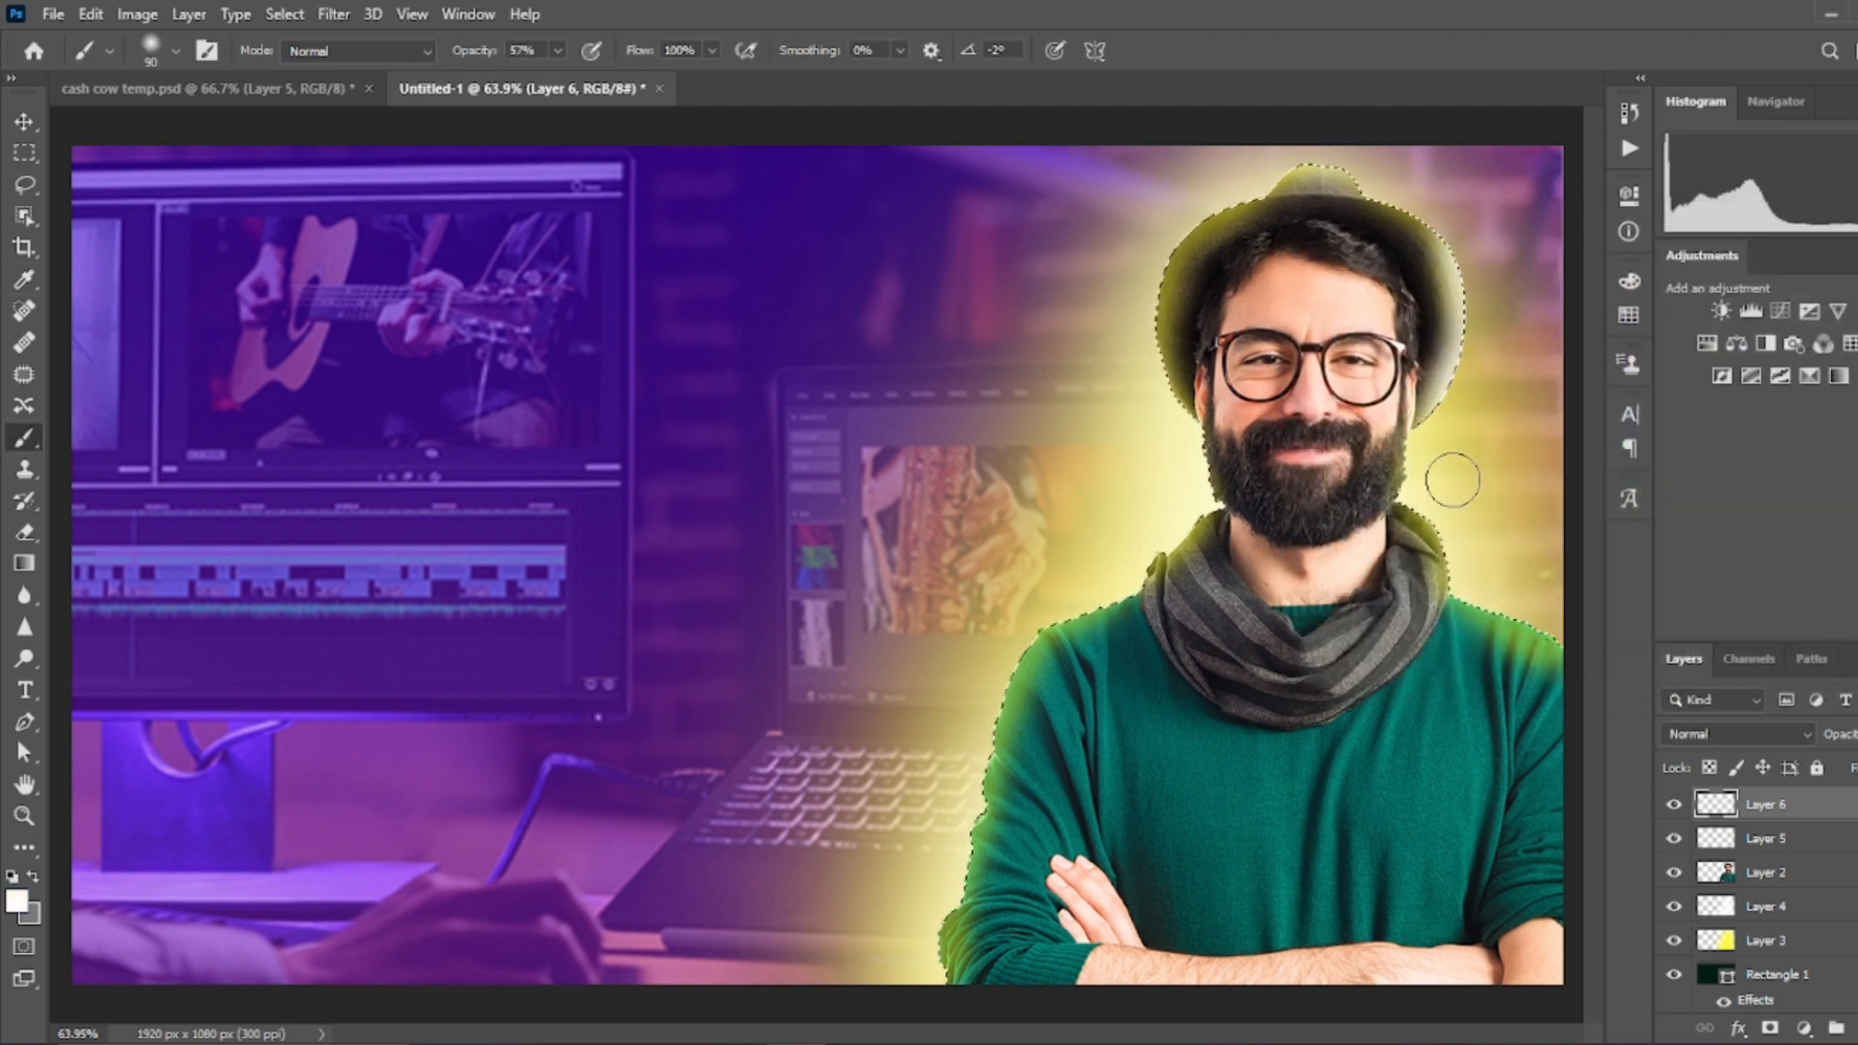
{"action": "scroll", "coordinate": [1364, 164], "scroll_direction": "up", "scroll_amount": 3}
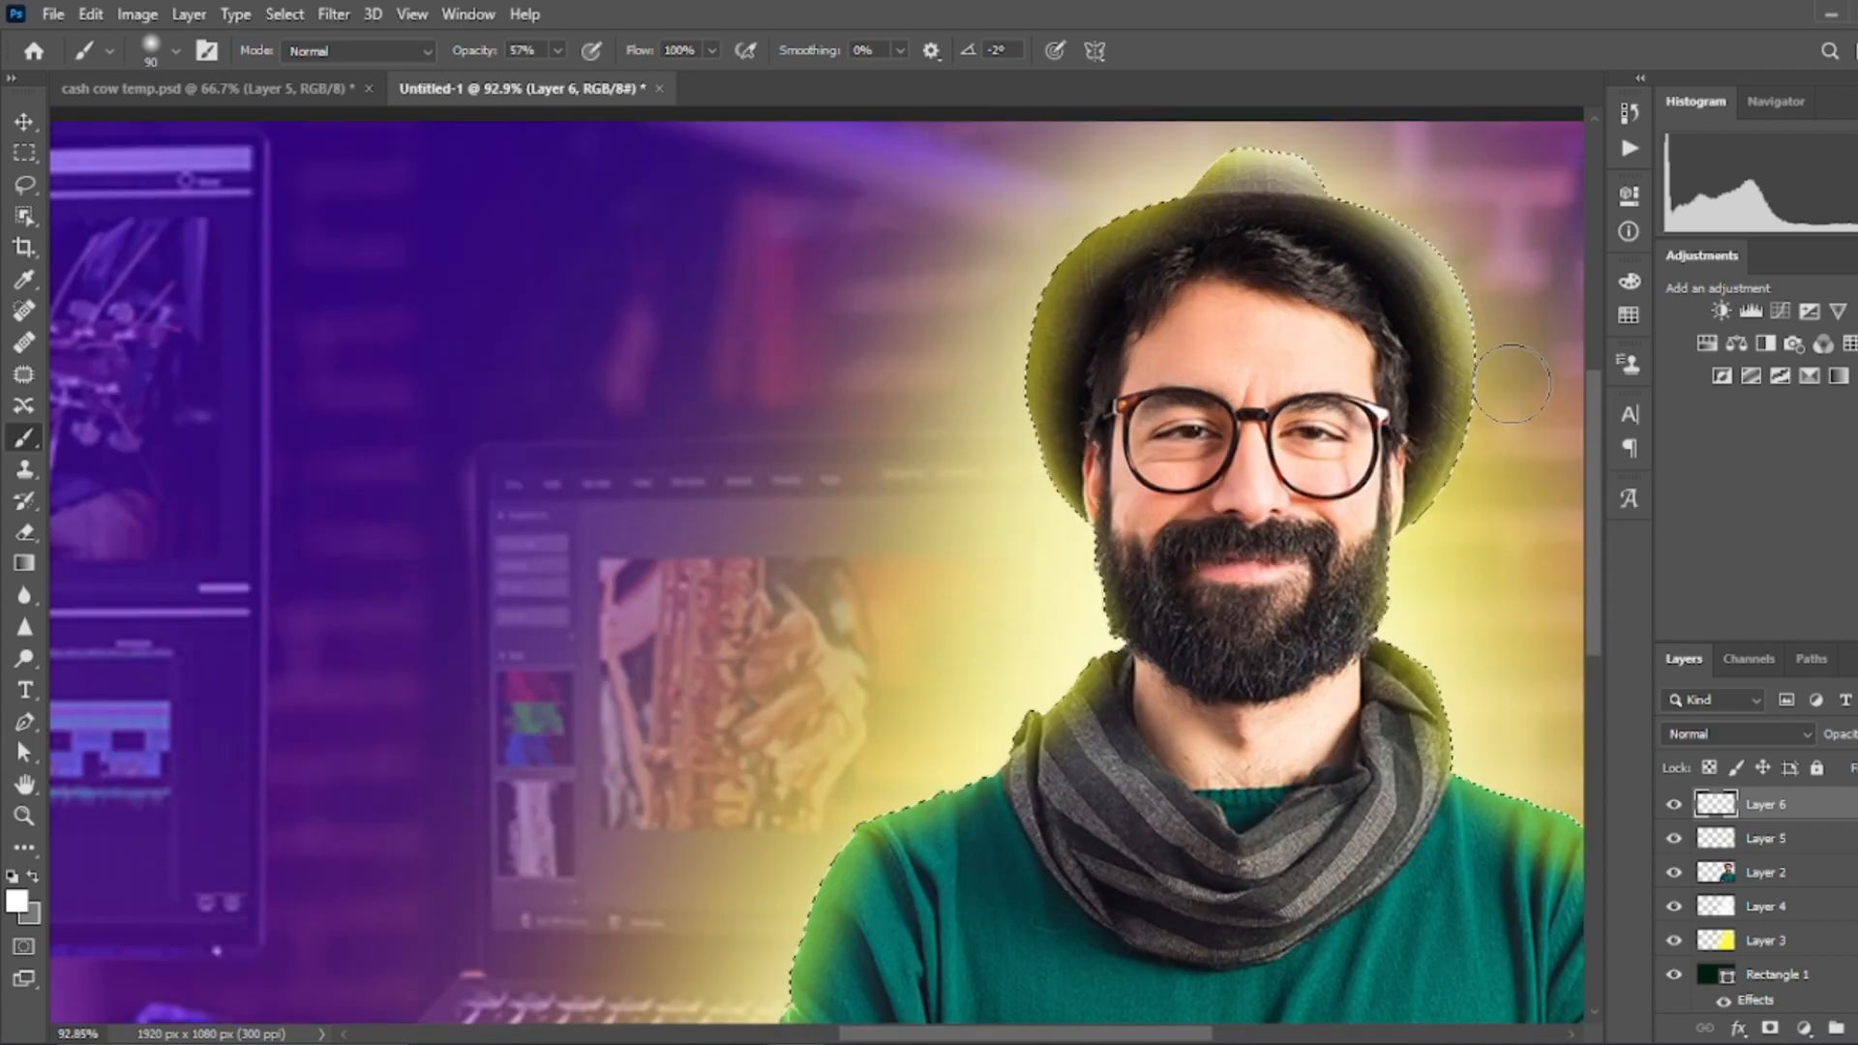
{"action": "mouse_move", "coordinate": [1422, 596]}
{"action": "left_mouse_down"}
{"action": "mouse_move", "coordinate": [977, 455]}
{"action": "mouse_move", "coordinate": [1032, 572]}
{"action": "mouse_move", "coordinate": [1231, 677]}
{"action": "left_mouse_up"}
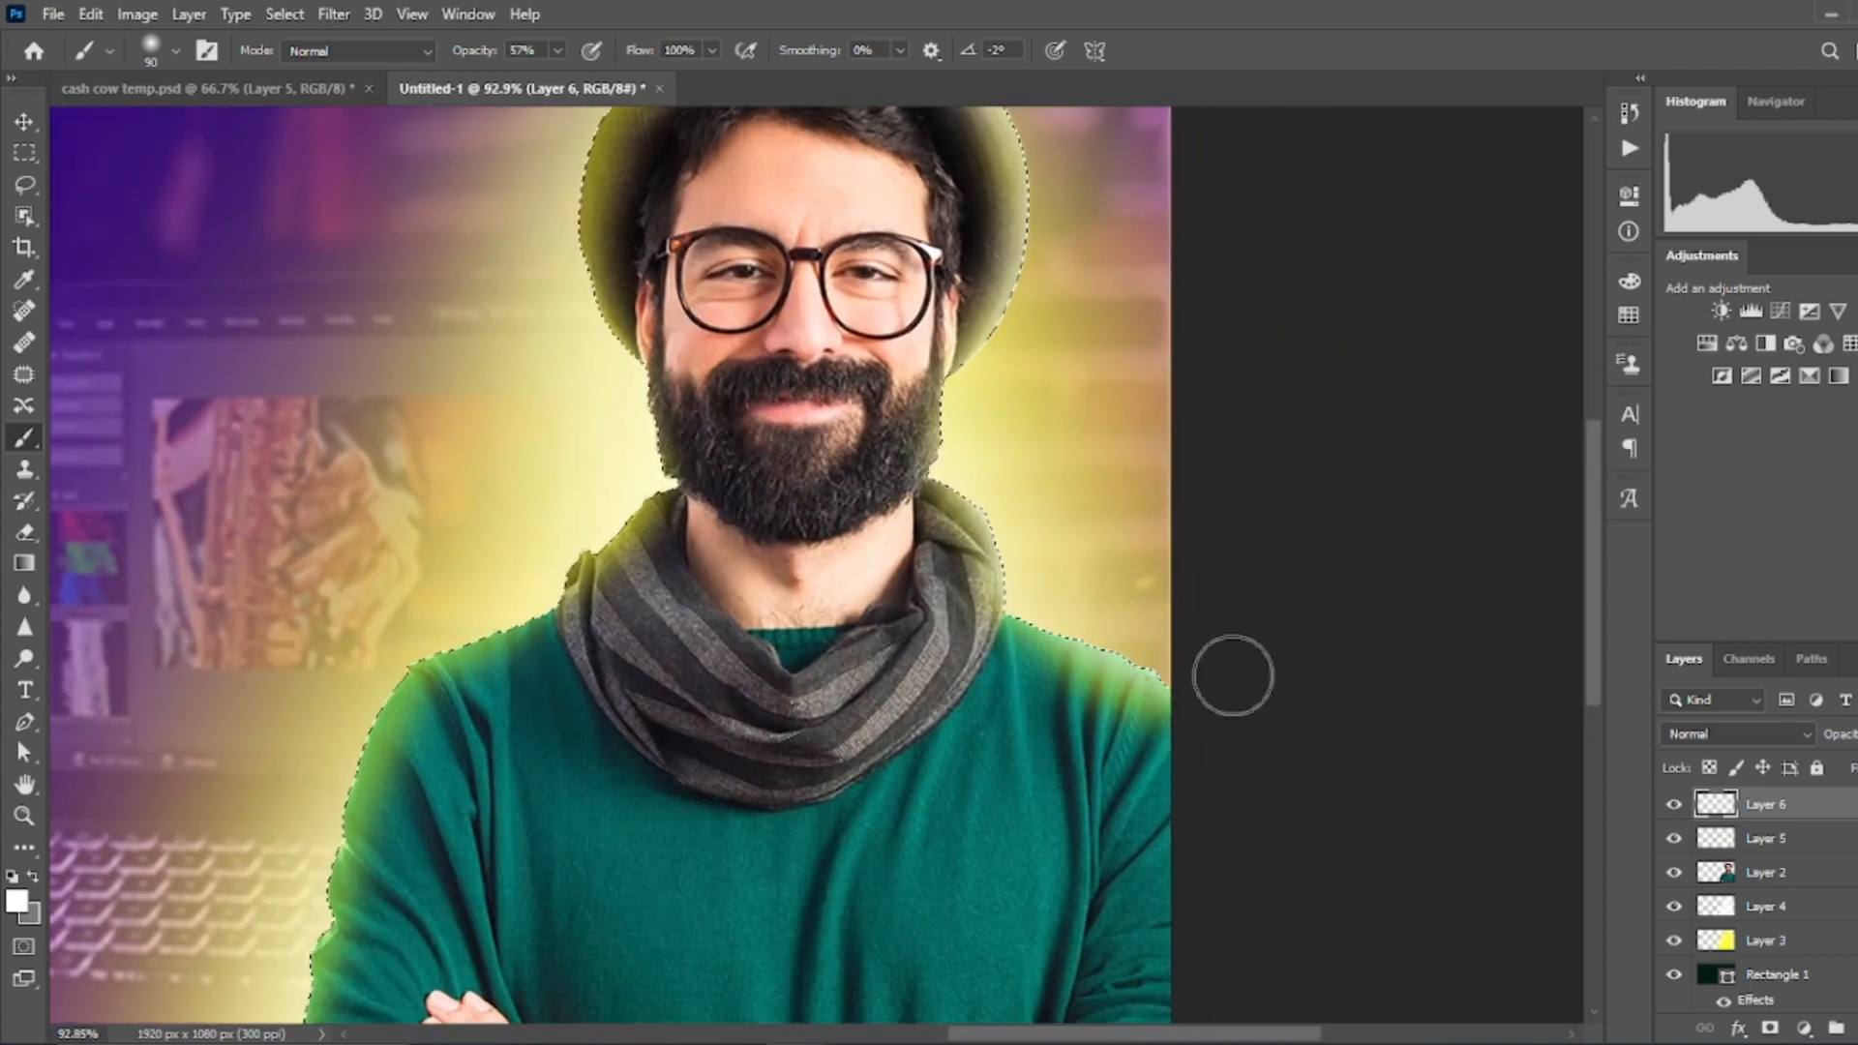
{"action": "mouse_move", "coordinate": [499, 801]}
{"action": "left_mouse_down"}
{"action": "mouse_move", "coordinate": [754, 664]}
{"action": "mouse_move", "coordinate": [761, 508]}
{"action": "left_mouse_up"}
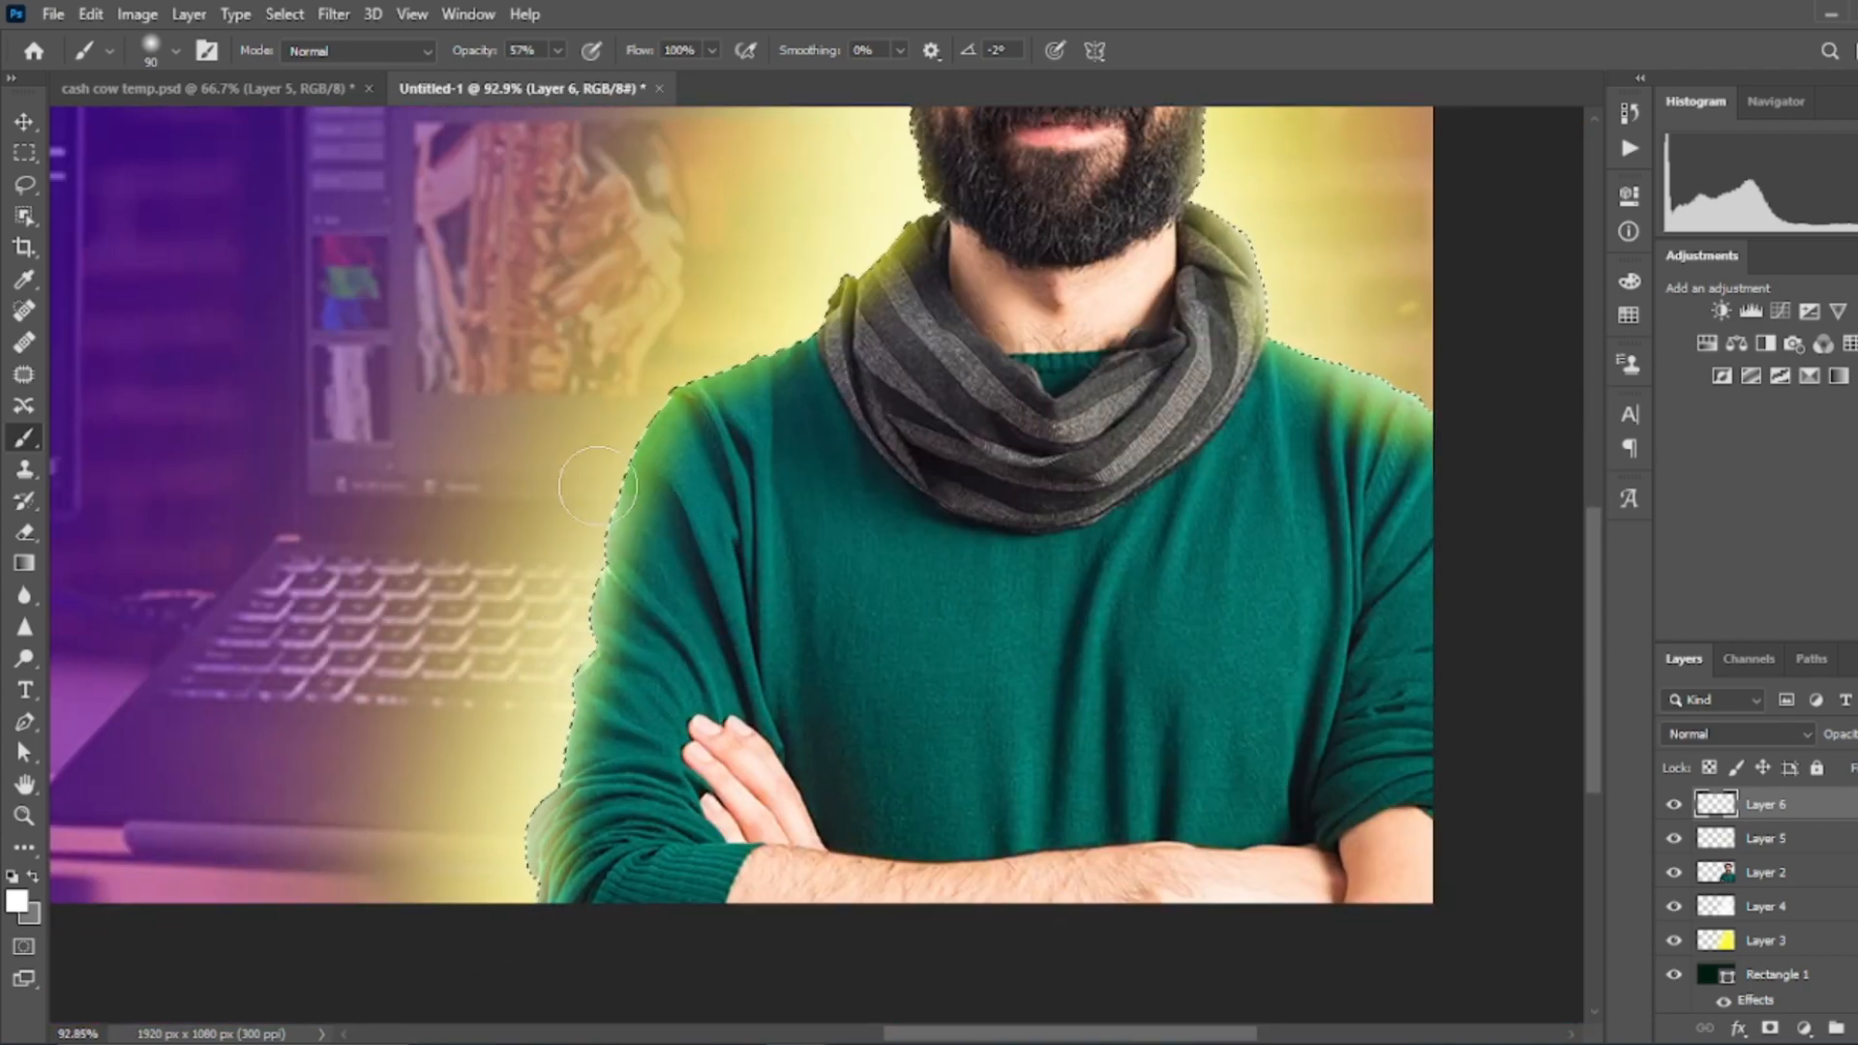
{"action": "scroll", "coordinate": [779, 308], "scroll_direction": "up", "scroll_amount": 10}
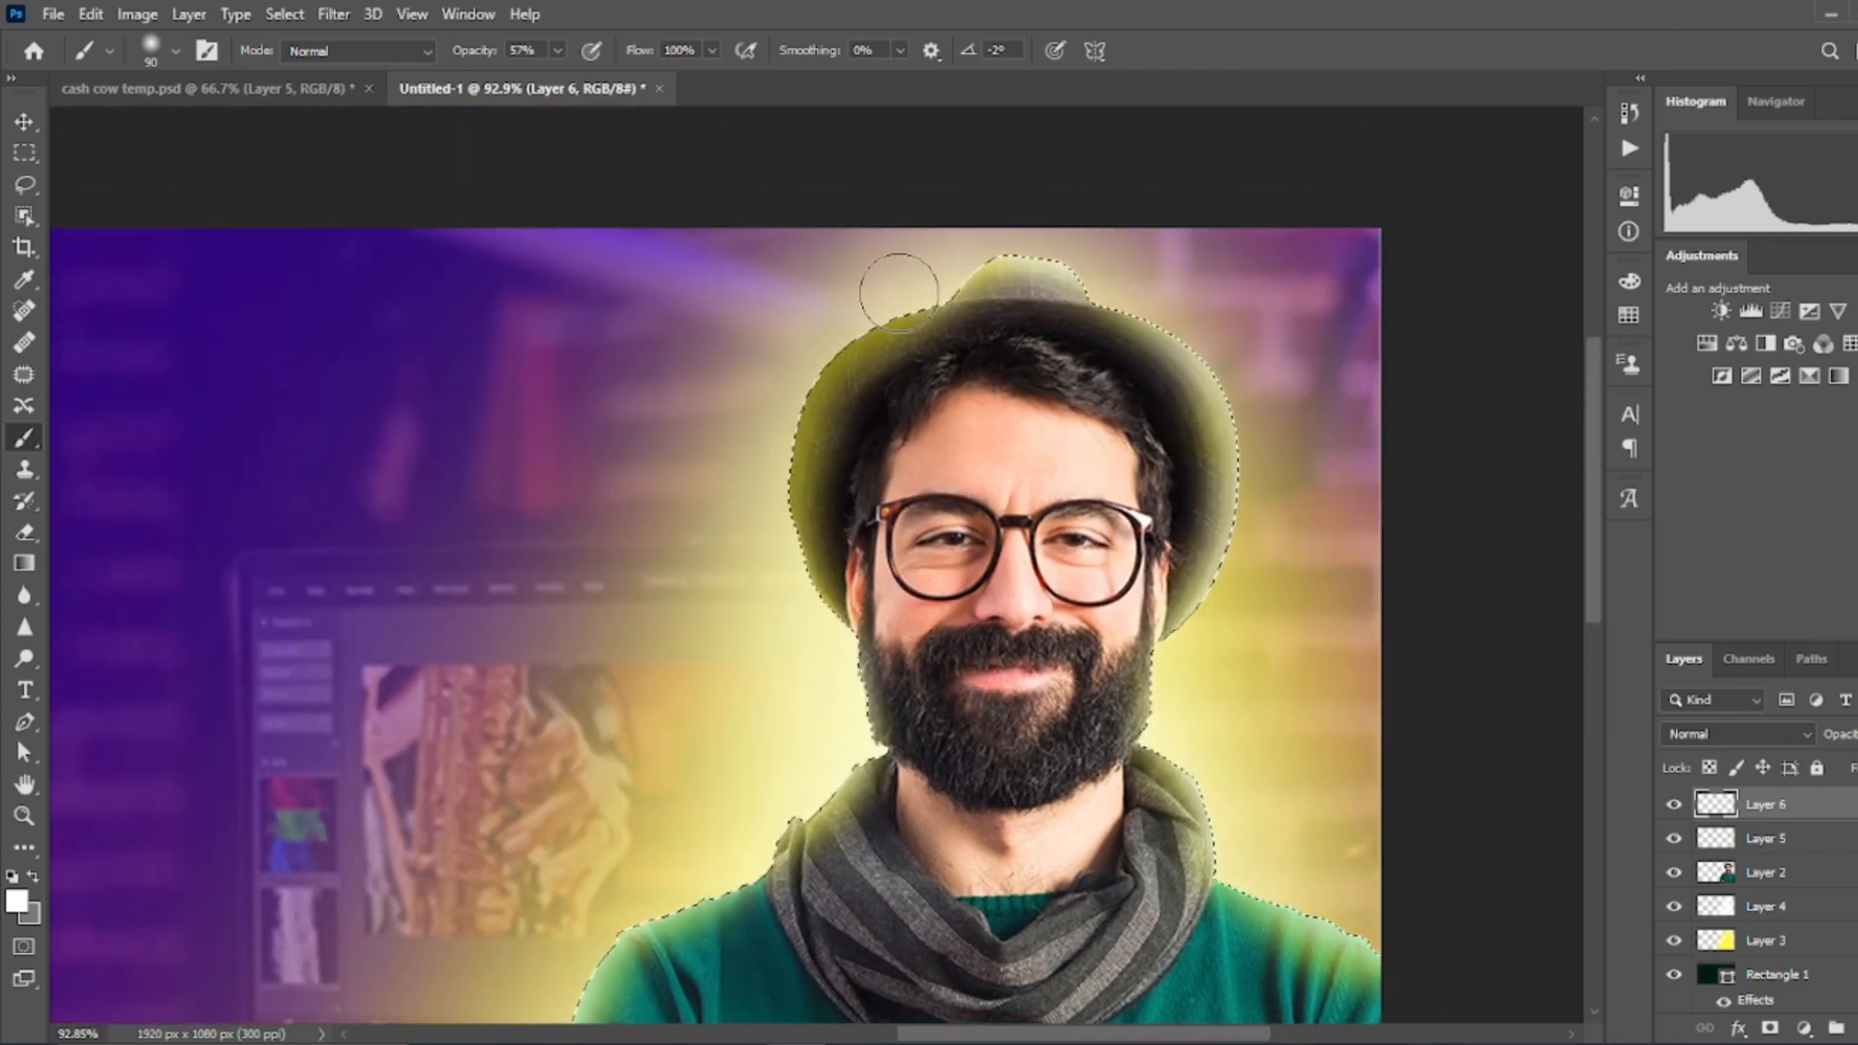
{"action": "mouse_move", "coordinate": [899, 292]}
{"action": "left_mouse_down"}
{"action": "mouse_move", "coordinate": [769, 382]}
{"action": "mouse_move", "coordinate": [758, 534]}
{"action": "left_mouse_up"}
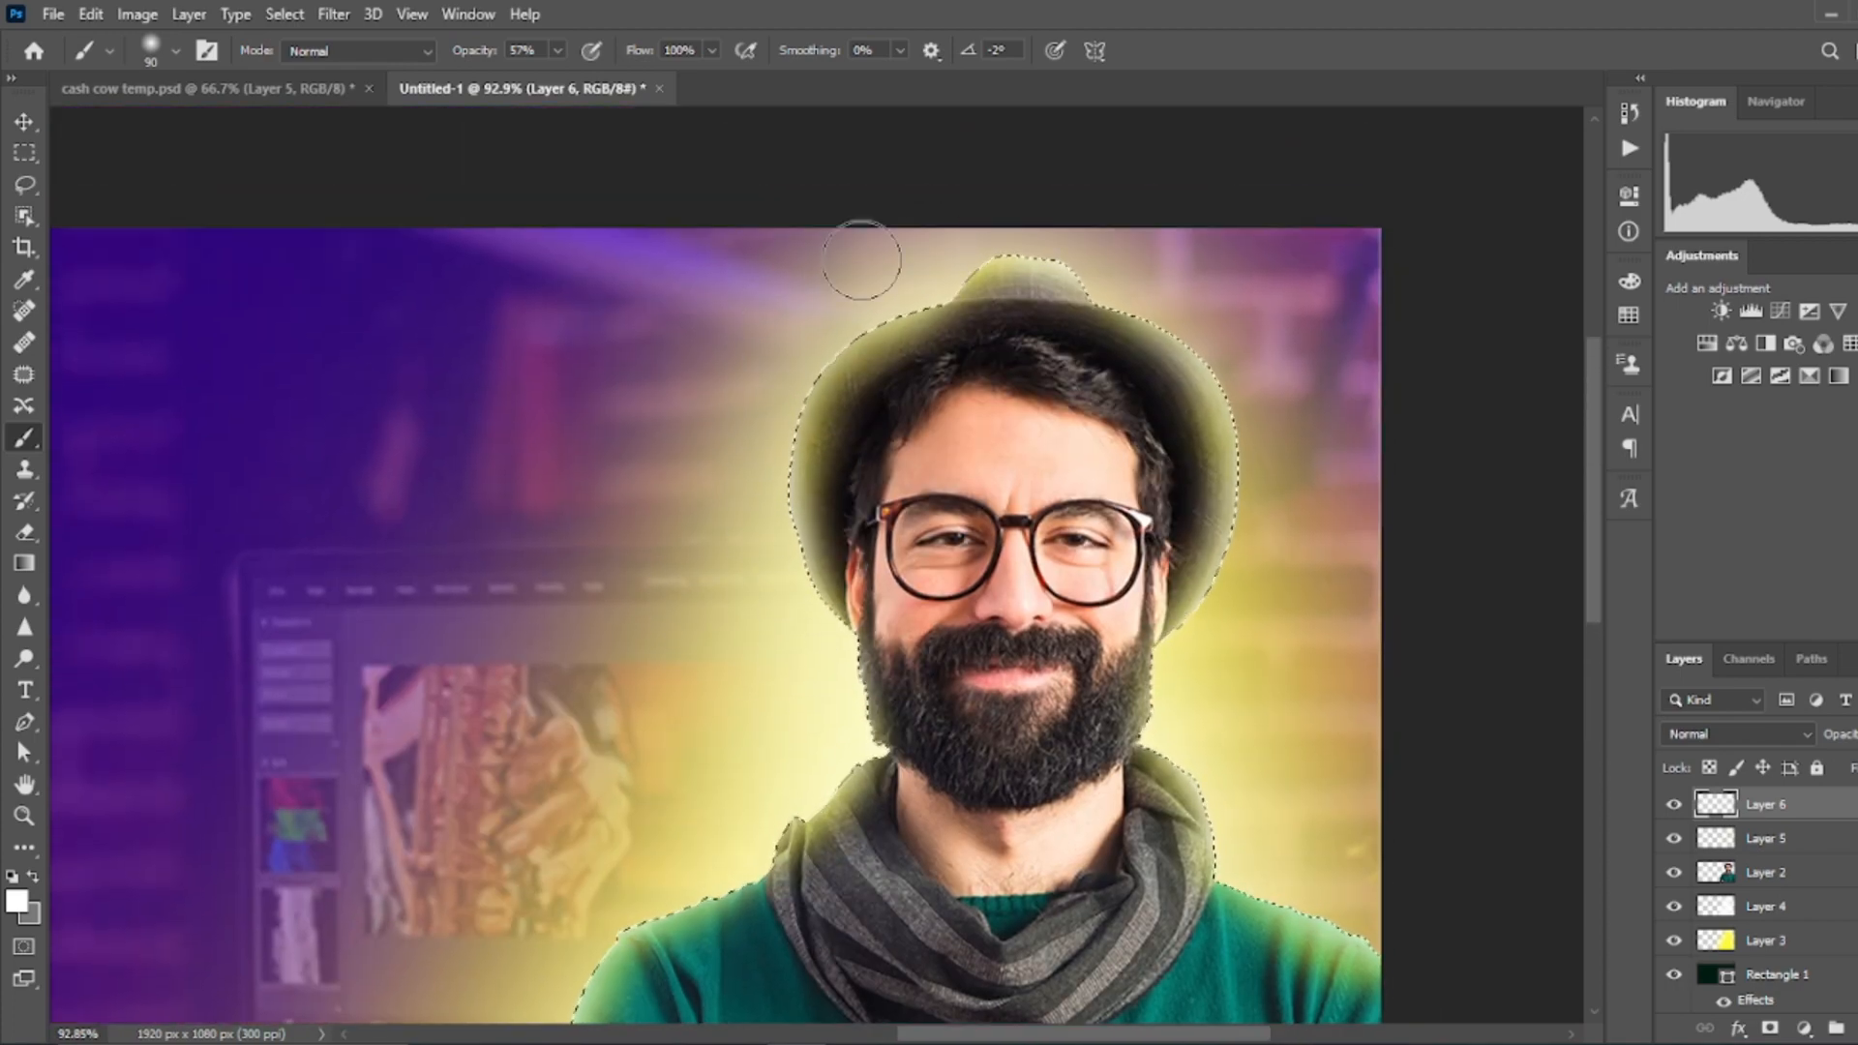
{"action": "key", "text": "ctrl+d"}
{"action": "scroll", "coordinate": [861, 259], "scroll_direction": "down", "scroll_amount": 5}
{"action": "key", "text": "v"}
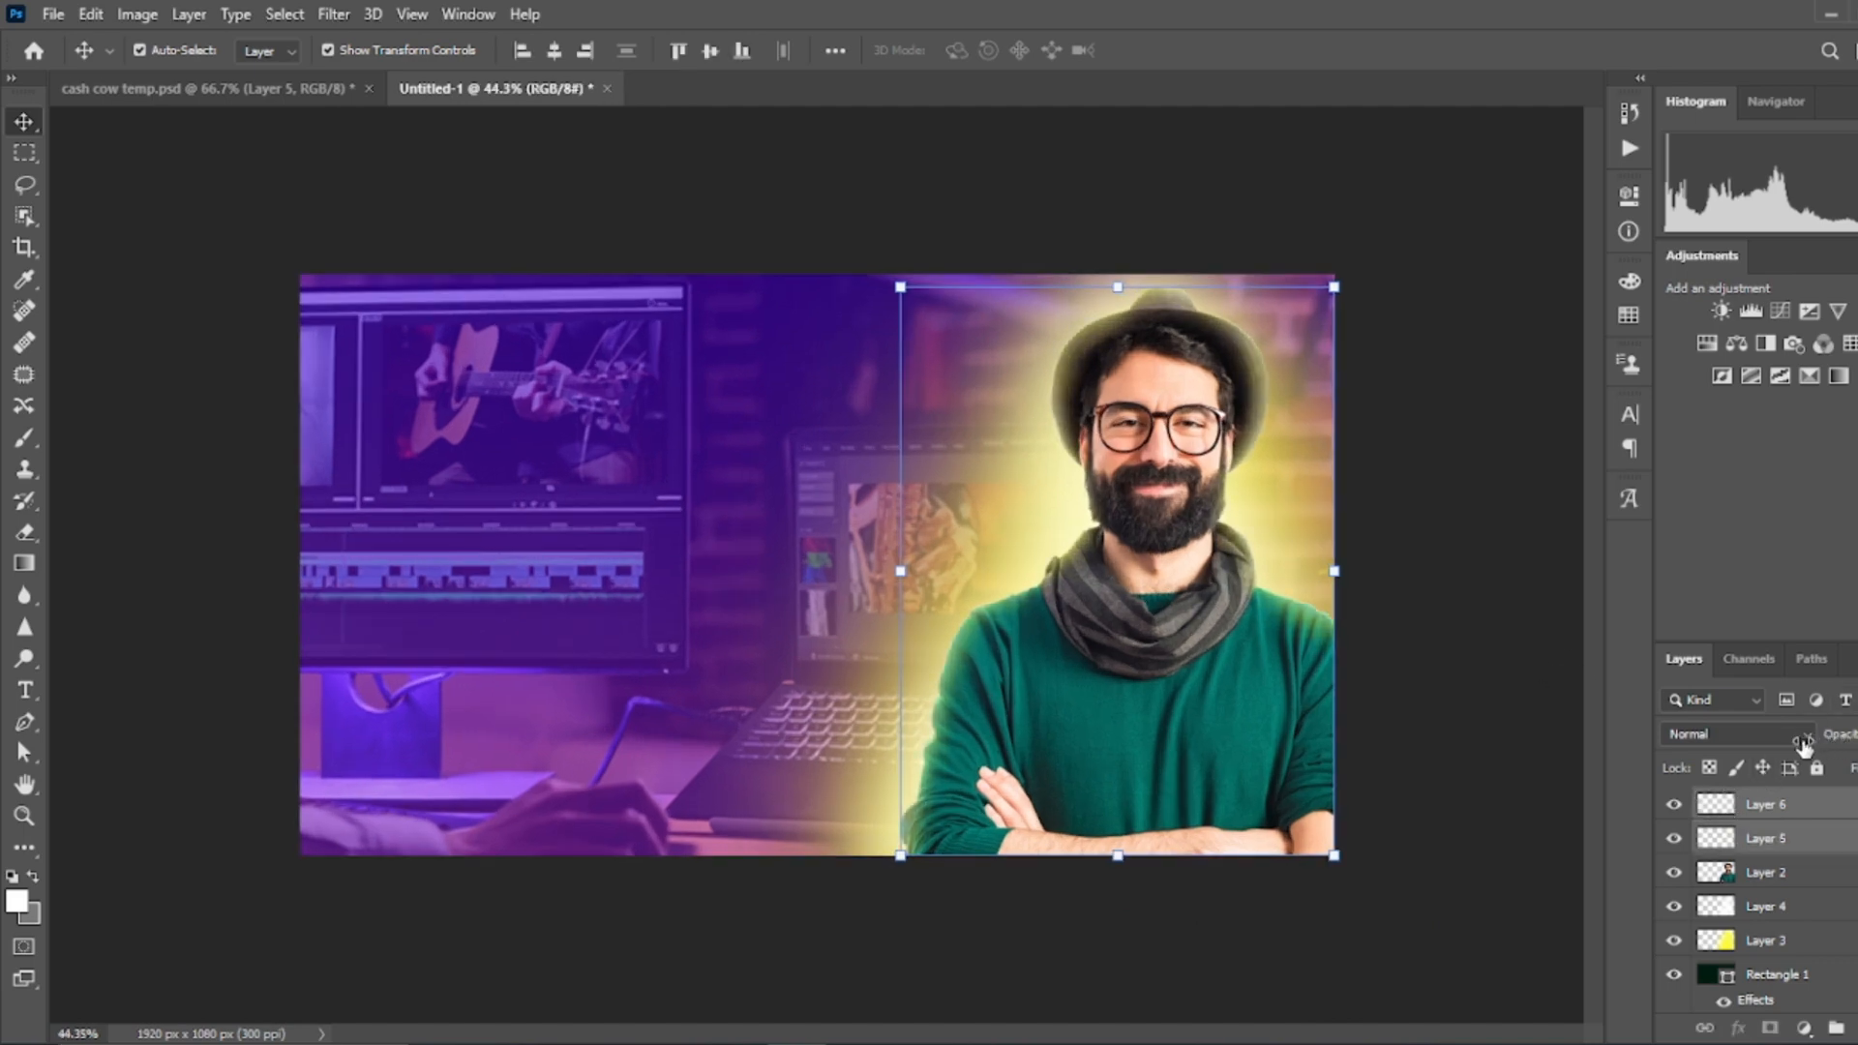
Place grid white.png from the thumbnail folder in the document and enlarge it to cover the canvas.
{"action": "left_click", "coordinate": [1465, 420]}
{"action": "key", "text": "alt+Tab"}
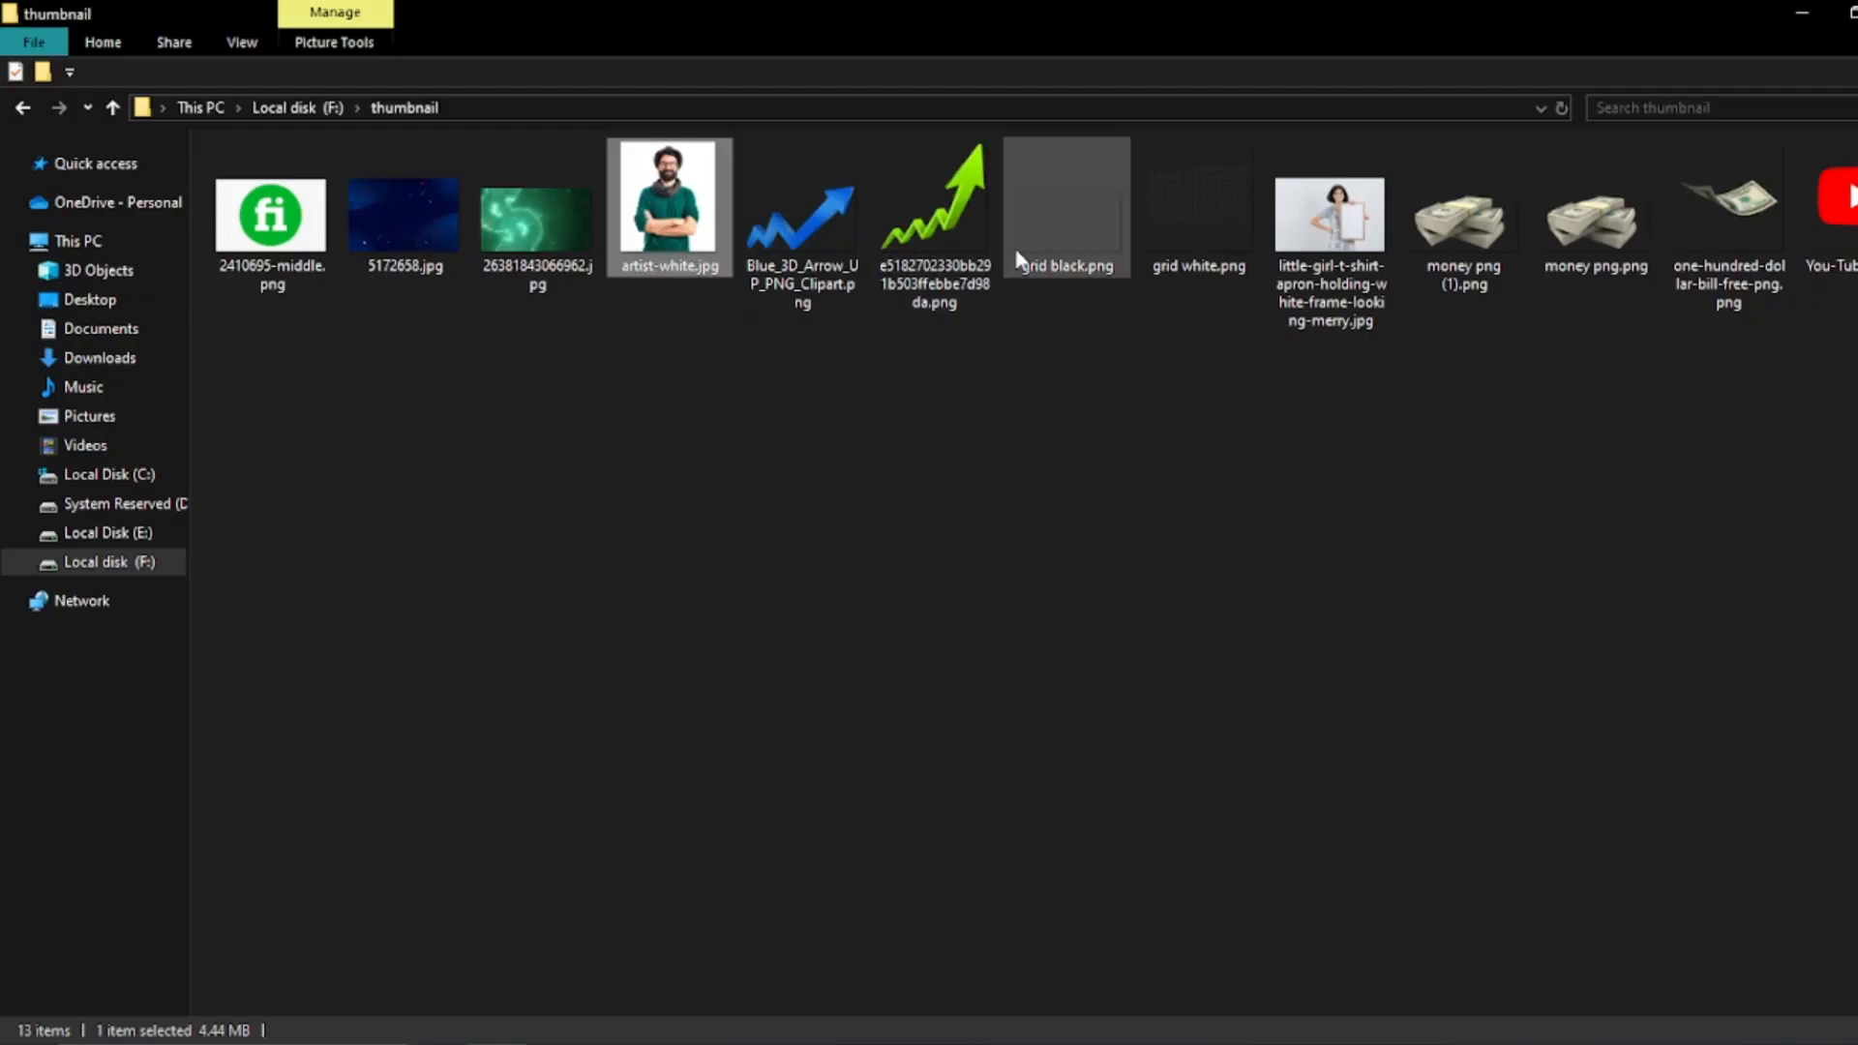
{"action": "left_click_drag", "start_coordinate": [1161, 255], "coordinate": [774, 611]}
{"action": "left_click", "coordinate": [1166, 52]}
{"action": "scroll", "coordinate": [842, 455], "scroll_direction": "down", "scroll_amount": 6}
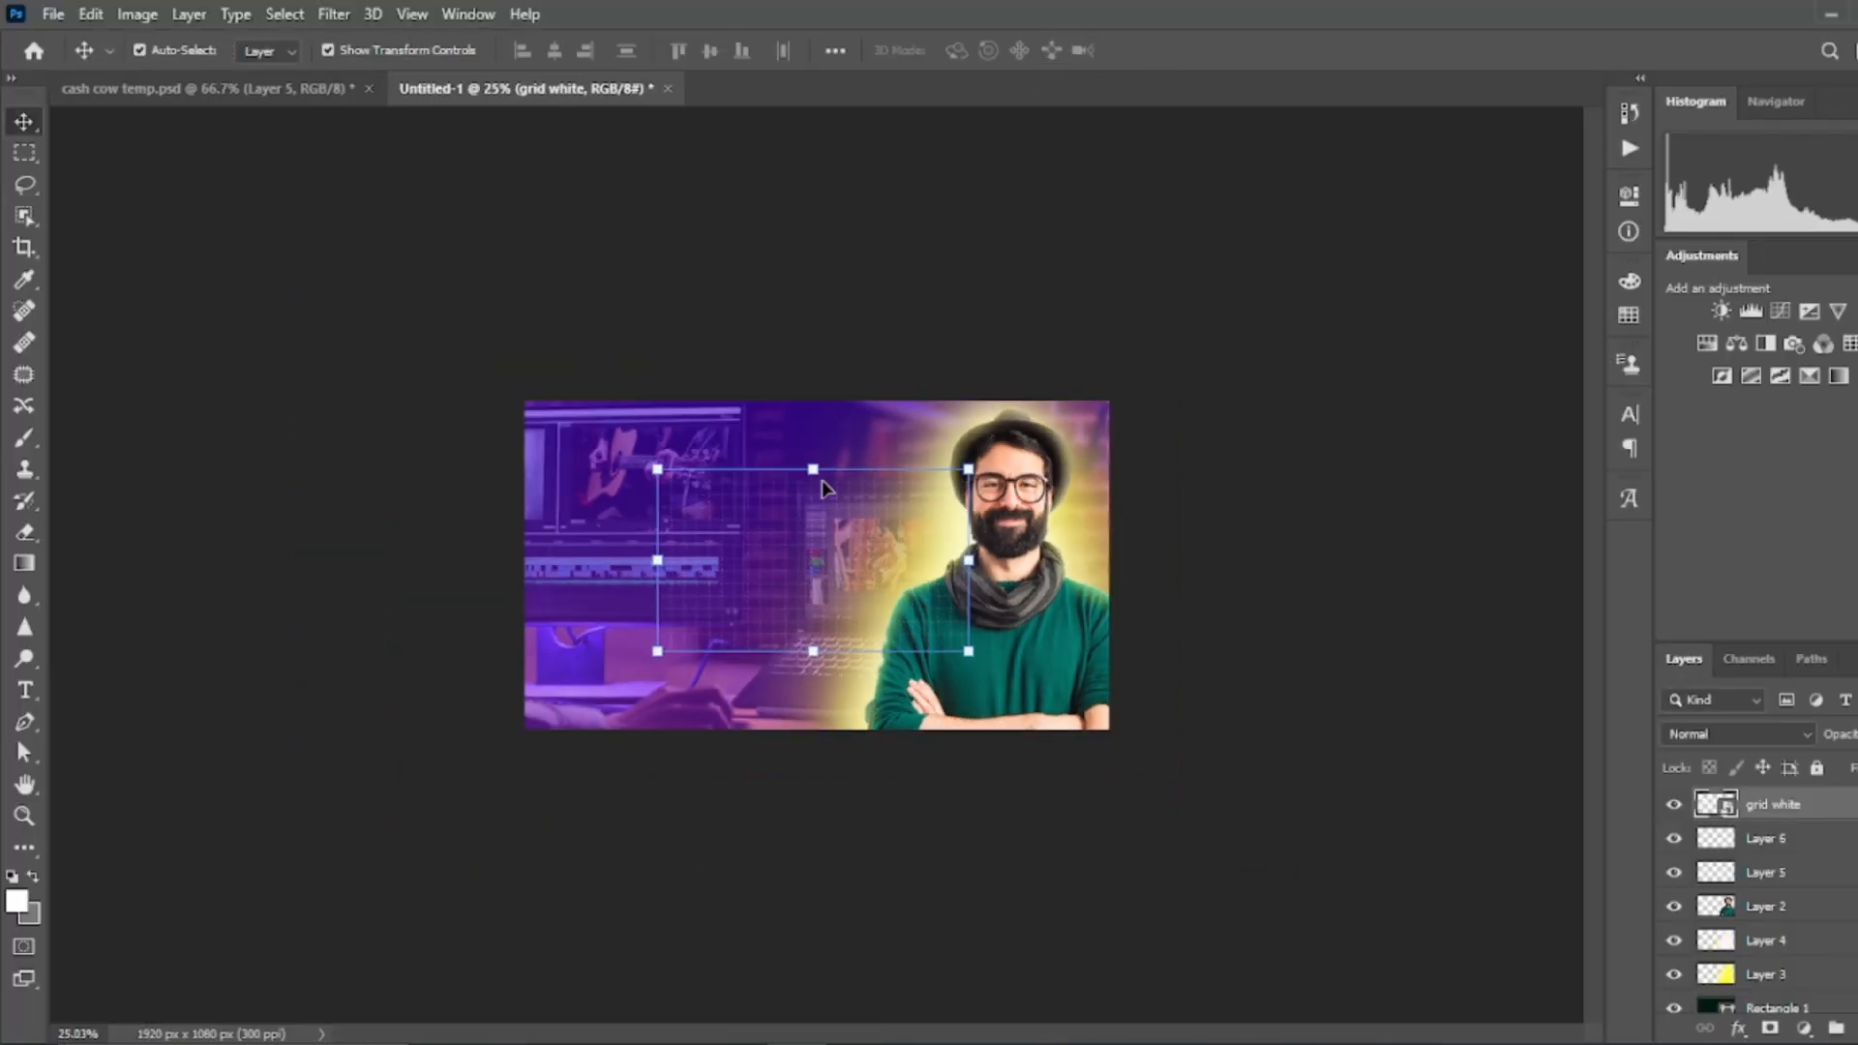
{"action": "left_click_drag", "start_coordinate": [821, 485], "coordinate": [826, 366]}
{"action": "left_click_drag", "start_coordinate": [821, 612], "coordinate": [809, 886]}
{"action": "key", "text": "Return"}
Restack the grid beneath the glow layers and fit it over the canvas at a reduced opacity.
{"action": "left_click_drag", "start_coordinate": [1771, 804], "coordinate": [1771, 977]}
{"action": "scroll", "coordinate": [740, 609], "scroll_direction": "up", "scroll_amount": 3}
{"action": "left_click_drag", "start_coordinate": [1276, 581], "coordinate": [1316, 593]}
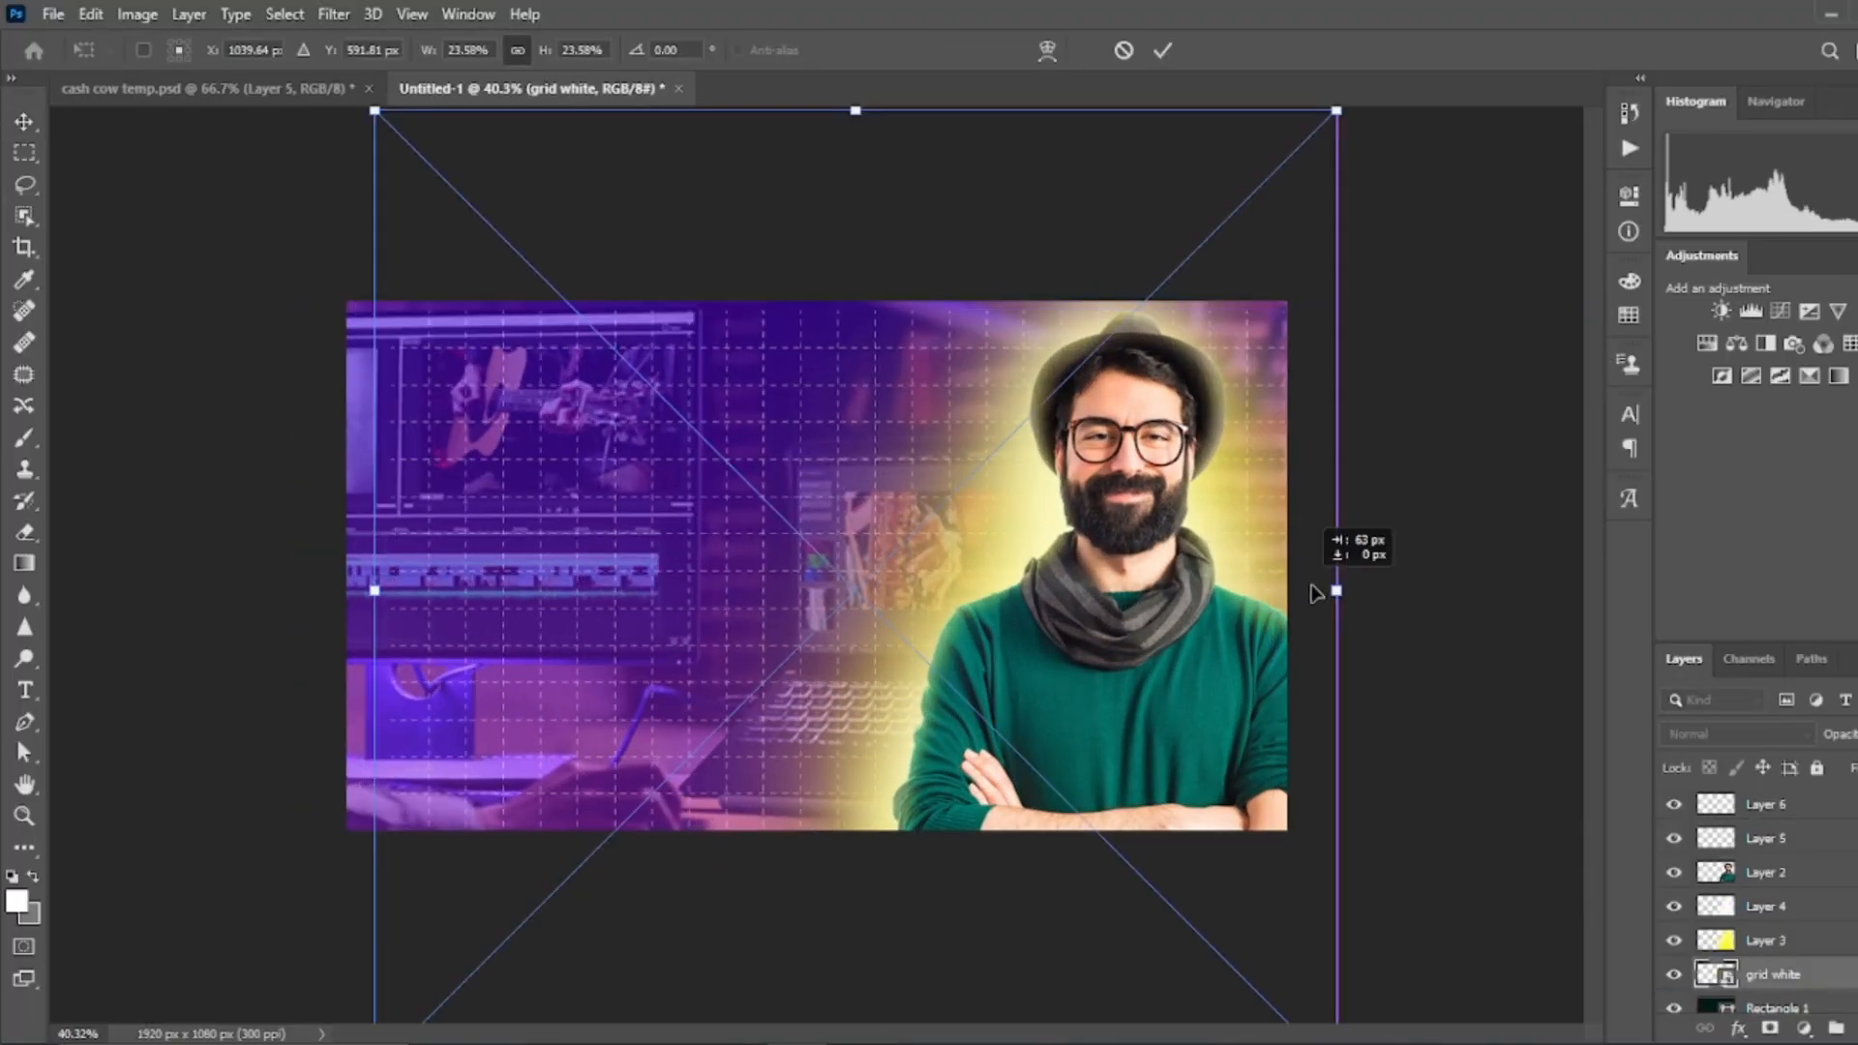
{"action": "left_click_drag", "start_coordinate": [366, 598], "coordinate": [317, 593]}
{"action": "key", "text": "Return"}
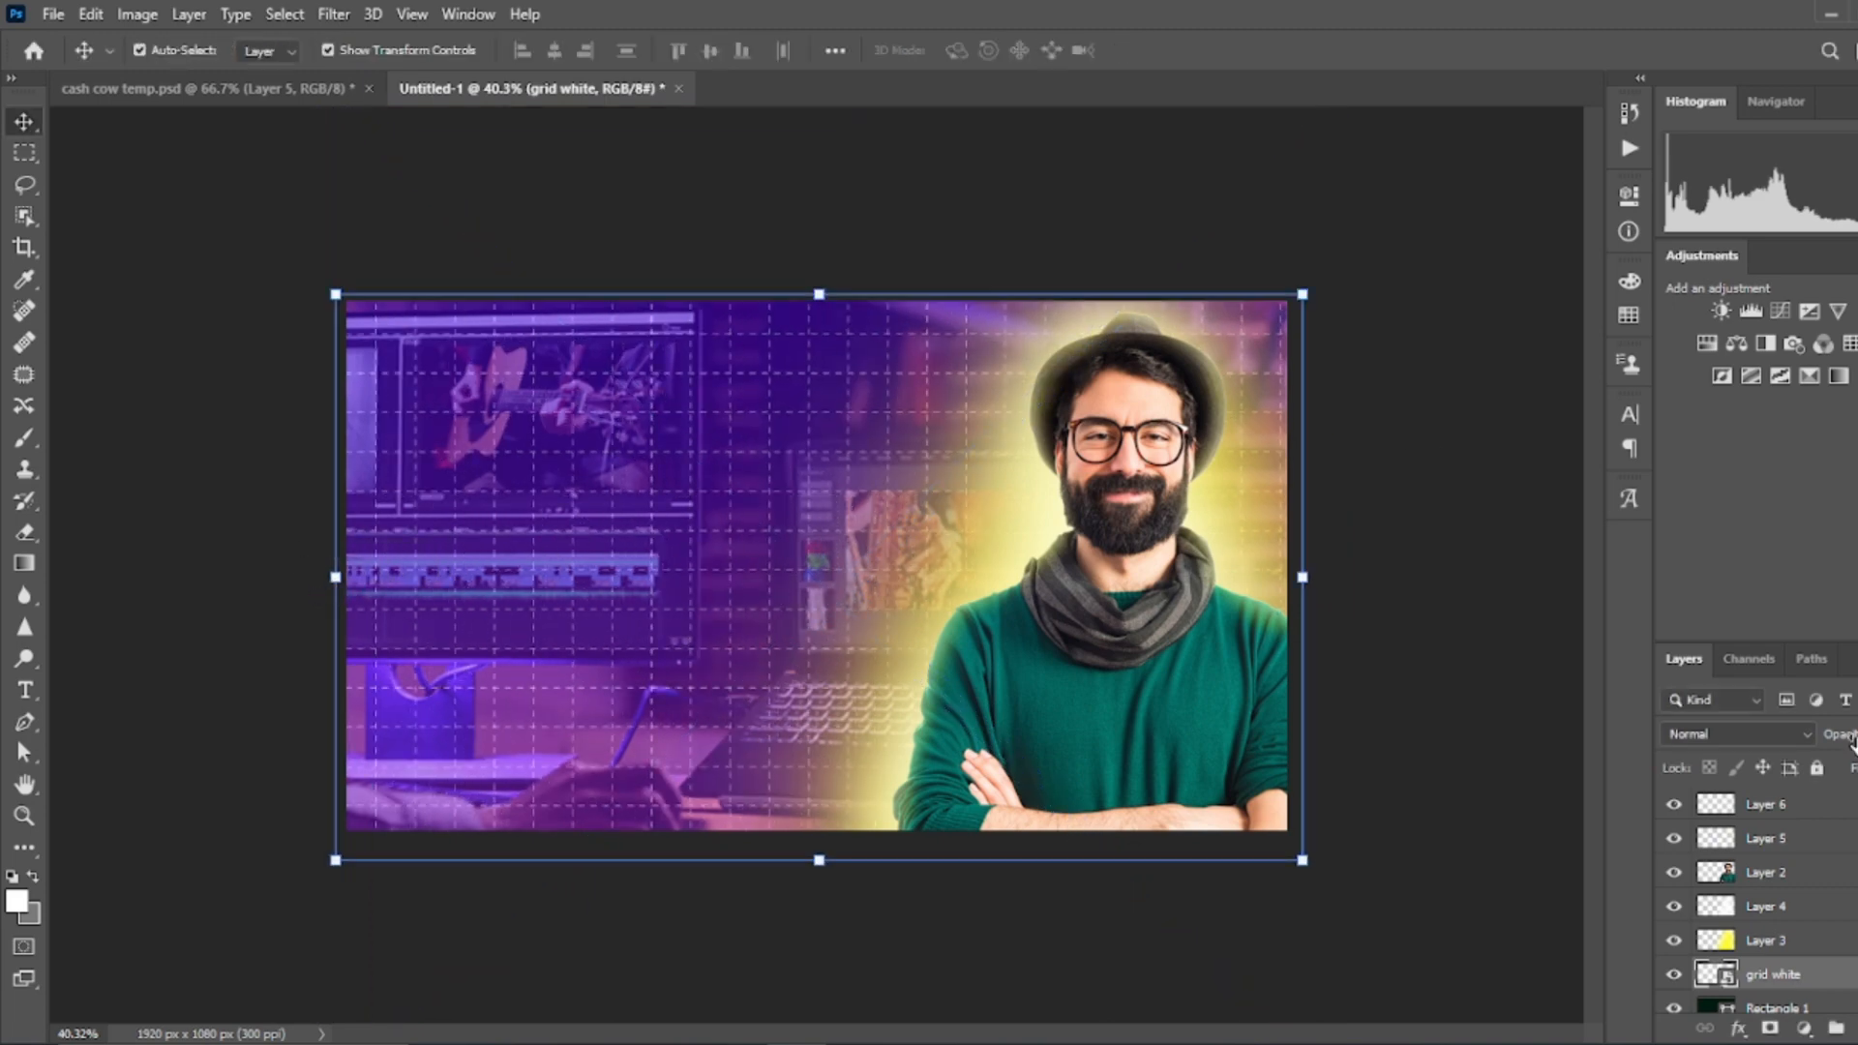
{"action": "left_click", "coordinate": [825, 248]}
{"action": "scroll", "coordinate": [794, 523], "scroll_direction": "down", "scroll_amount": 1}
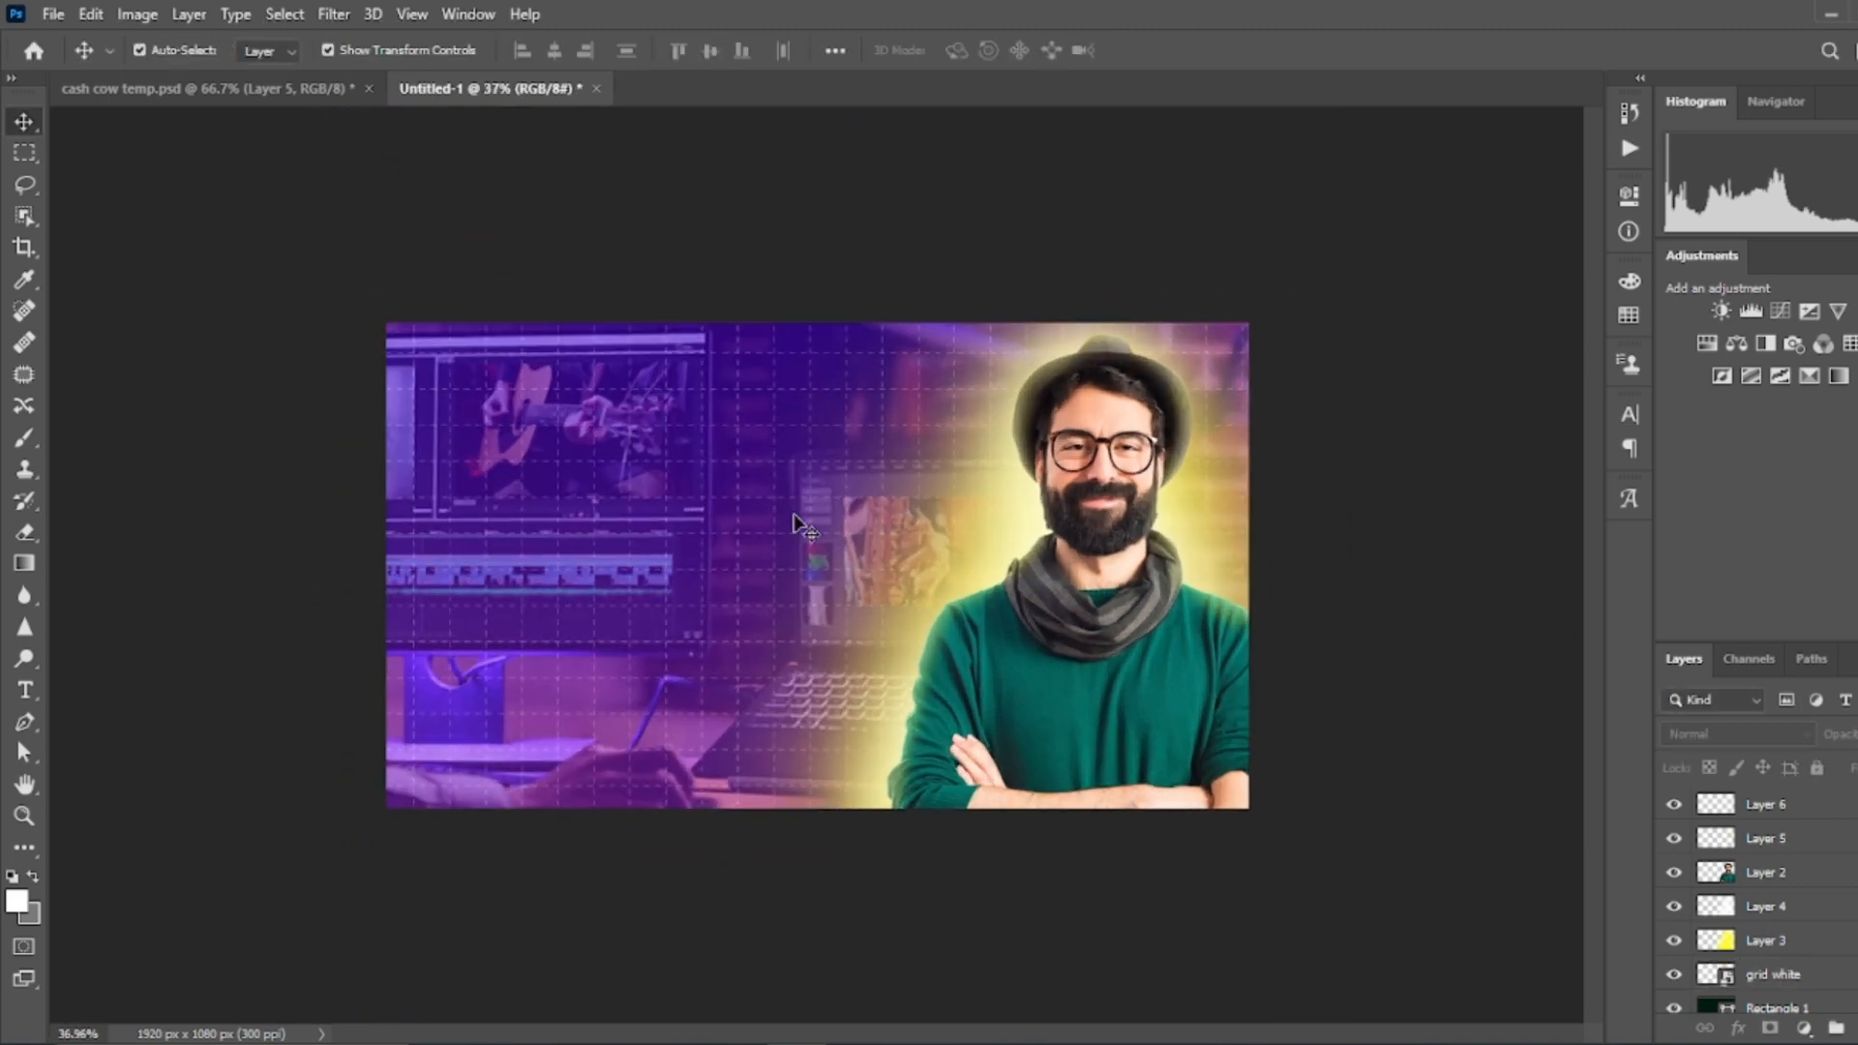
Add the words Youtube, Thumbnail and Design as separate white text layers in Berlin Sans FB Demi Bold, 10 pt.
{"action": "scroll", "coordinate": [638, 540], "scroll_direction": "up", "scroll_amount": 1}
{"action": "key", "text": "t"}
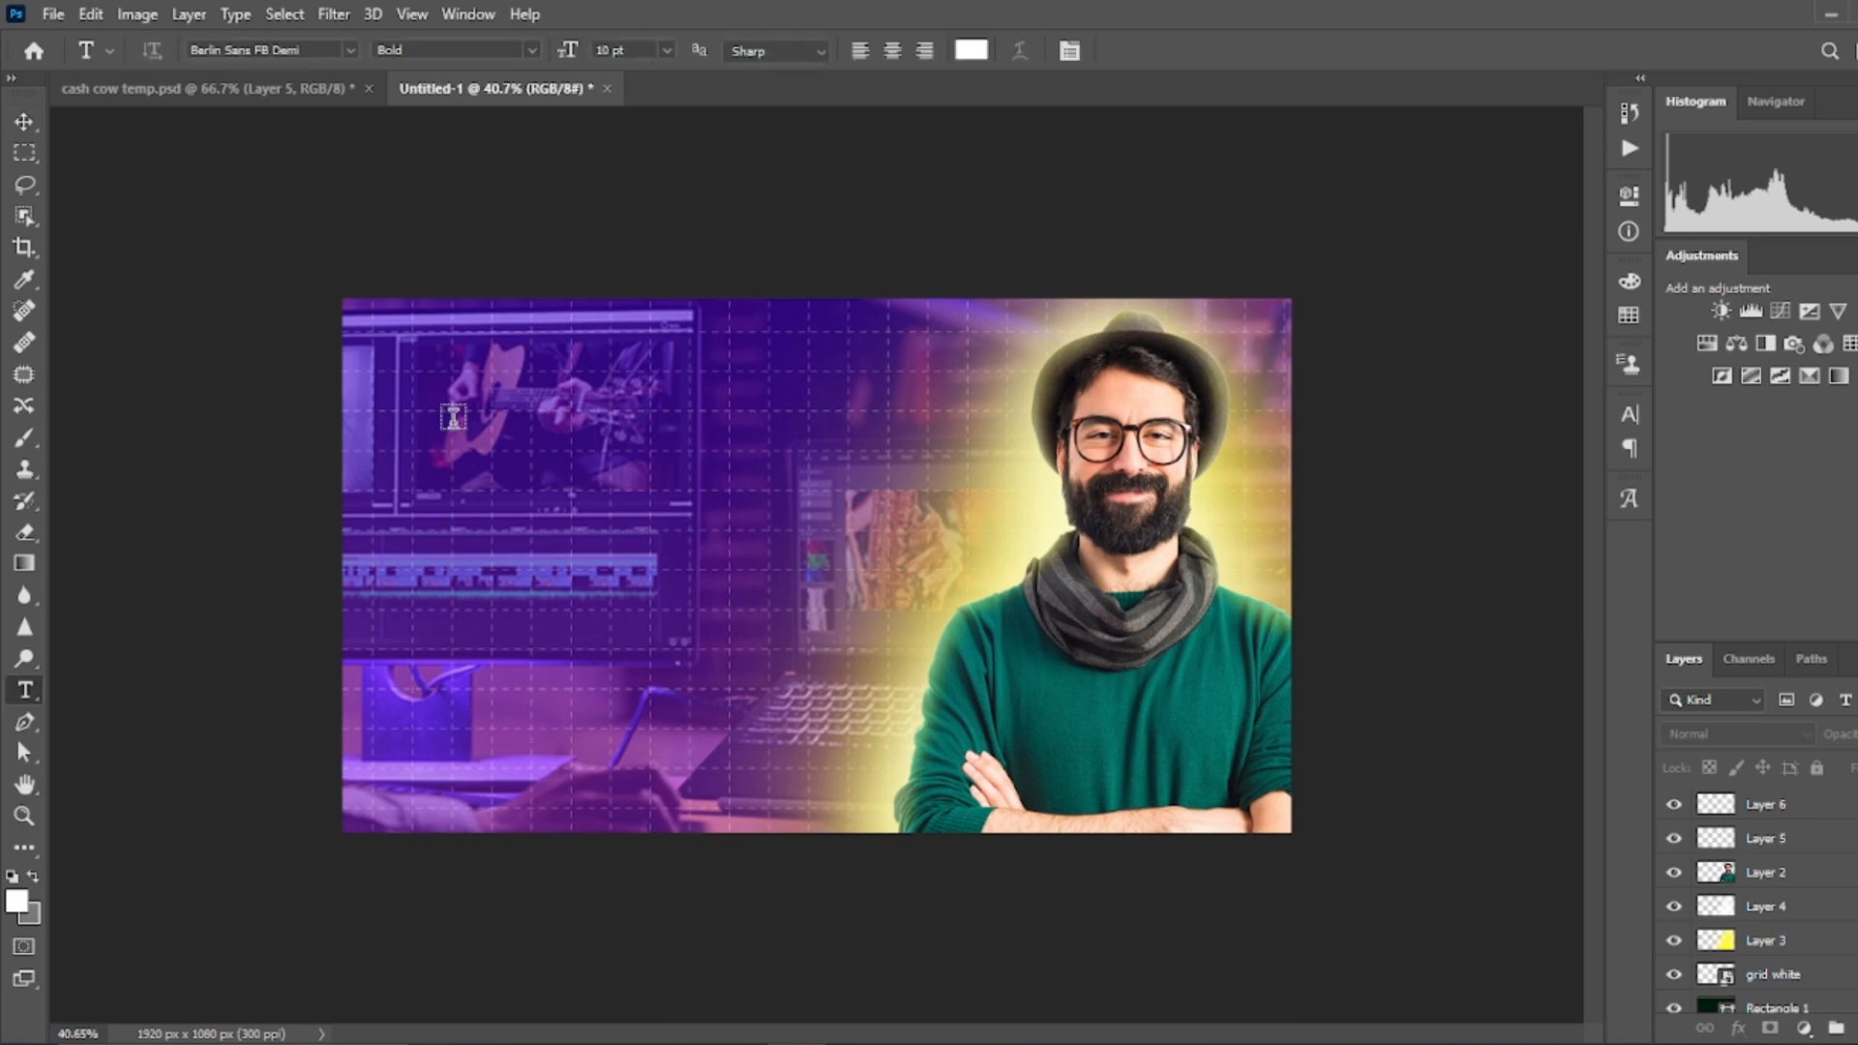
{"action": "left_click", "coordinate": [453, 420]}
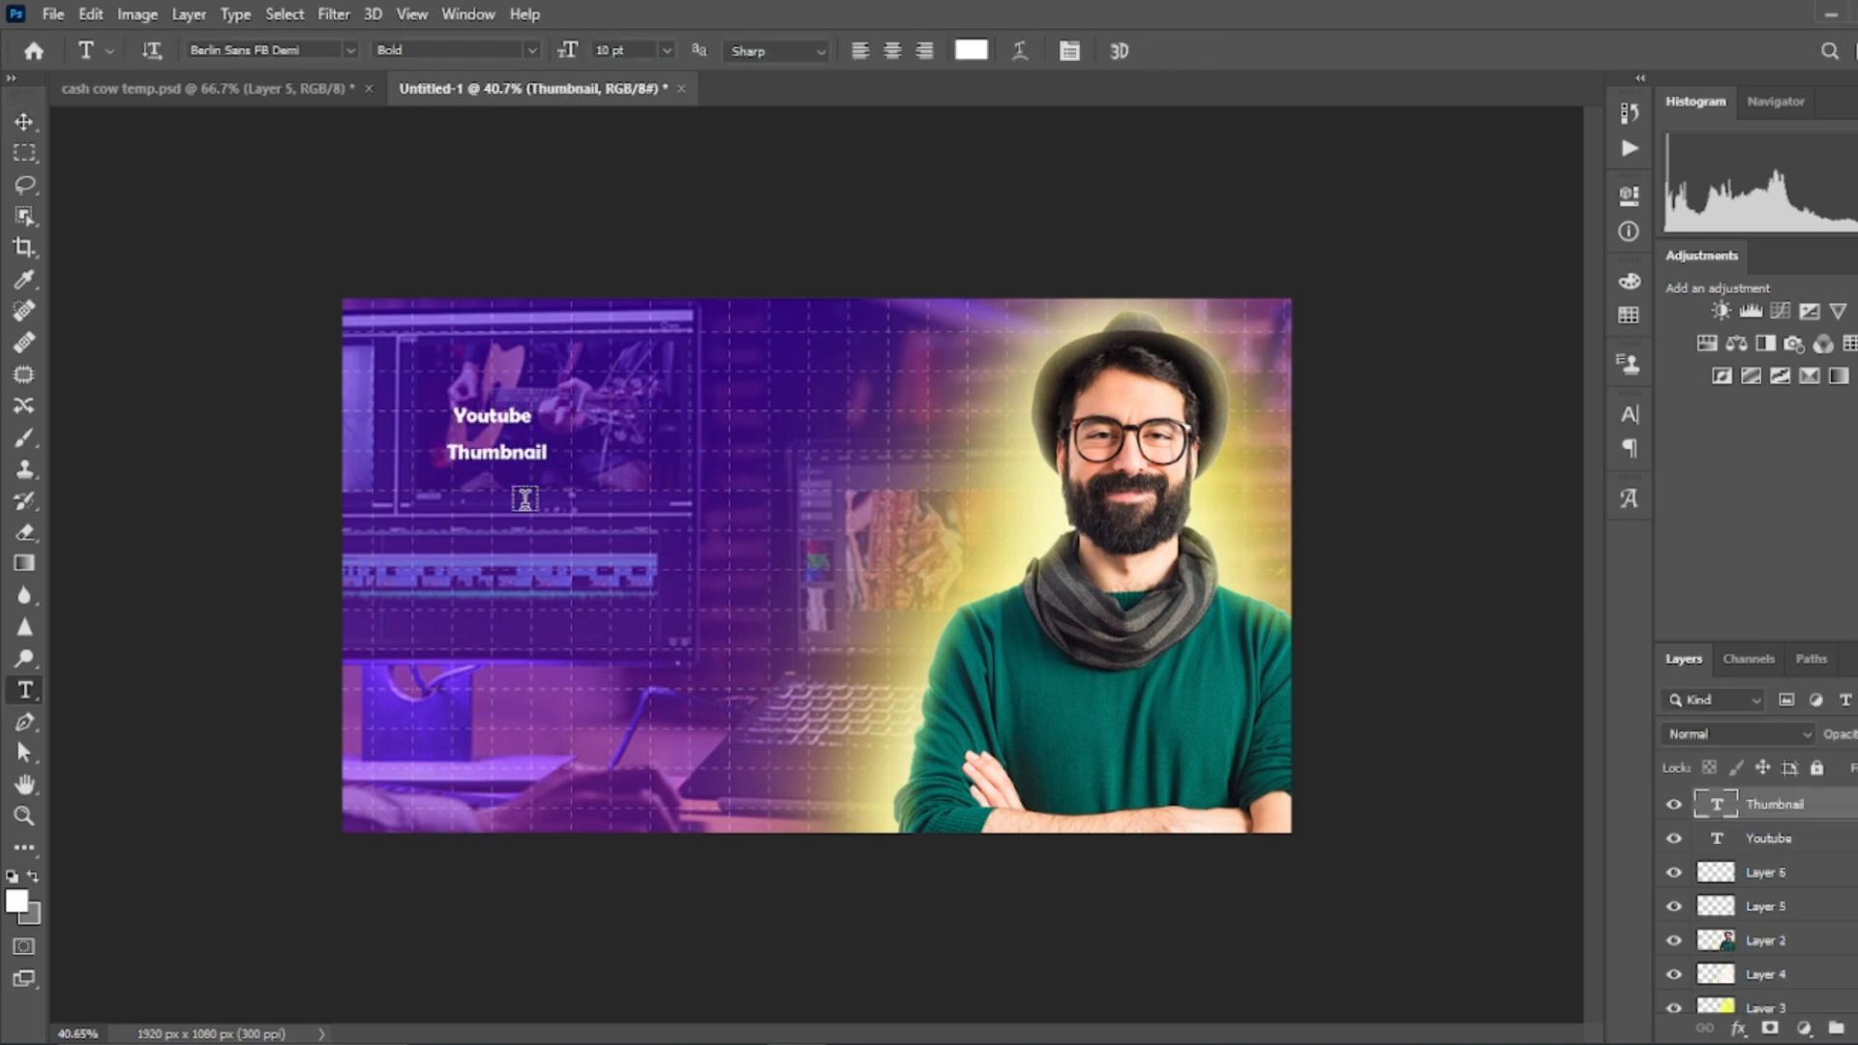
{"action": "left_click", "coordinate": [1156, 51]}
Scale up the Youtube, Thumbnail and Design texts together and spread them down the canvas beside the man.
{"action": "key", "text": "v"}
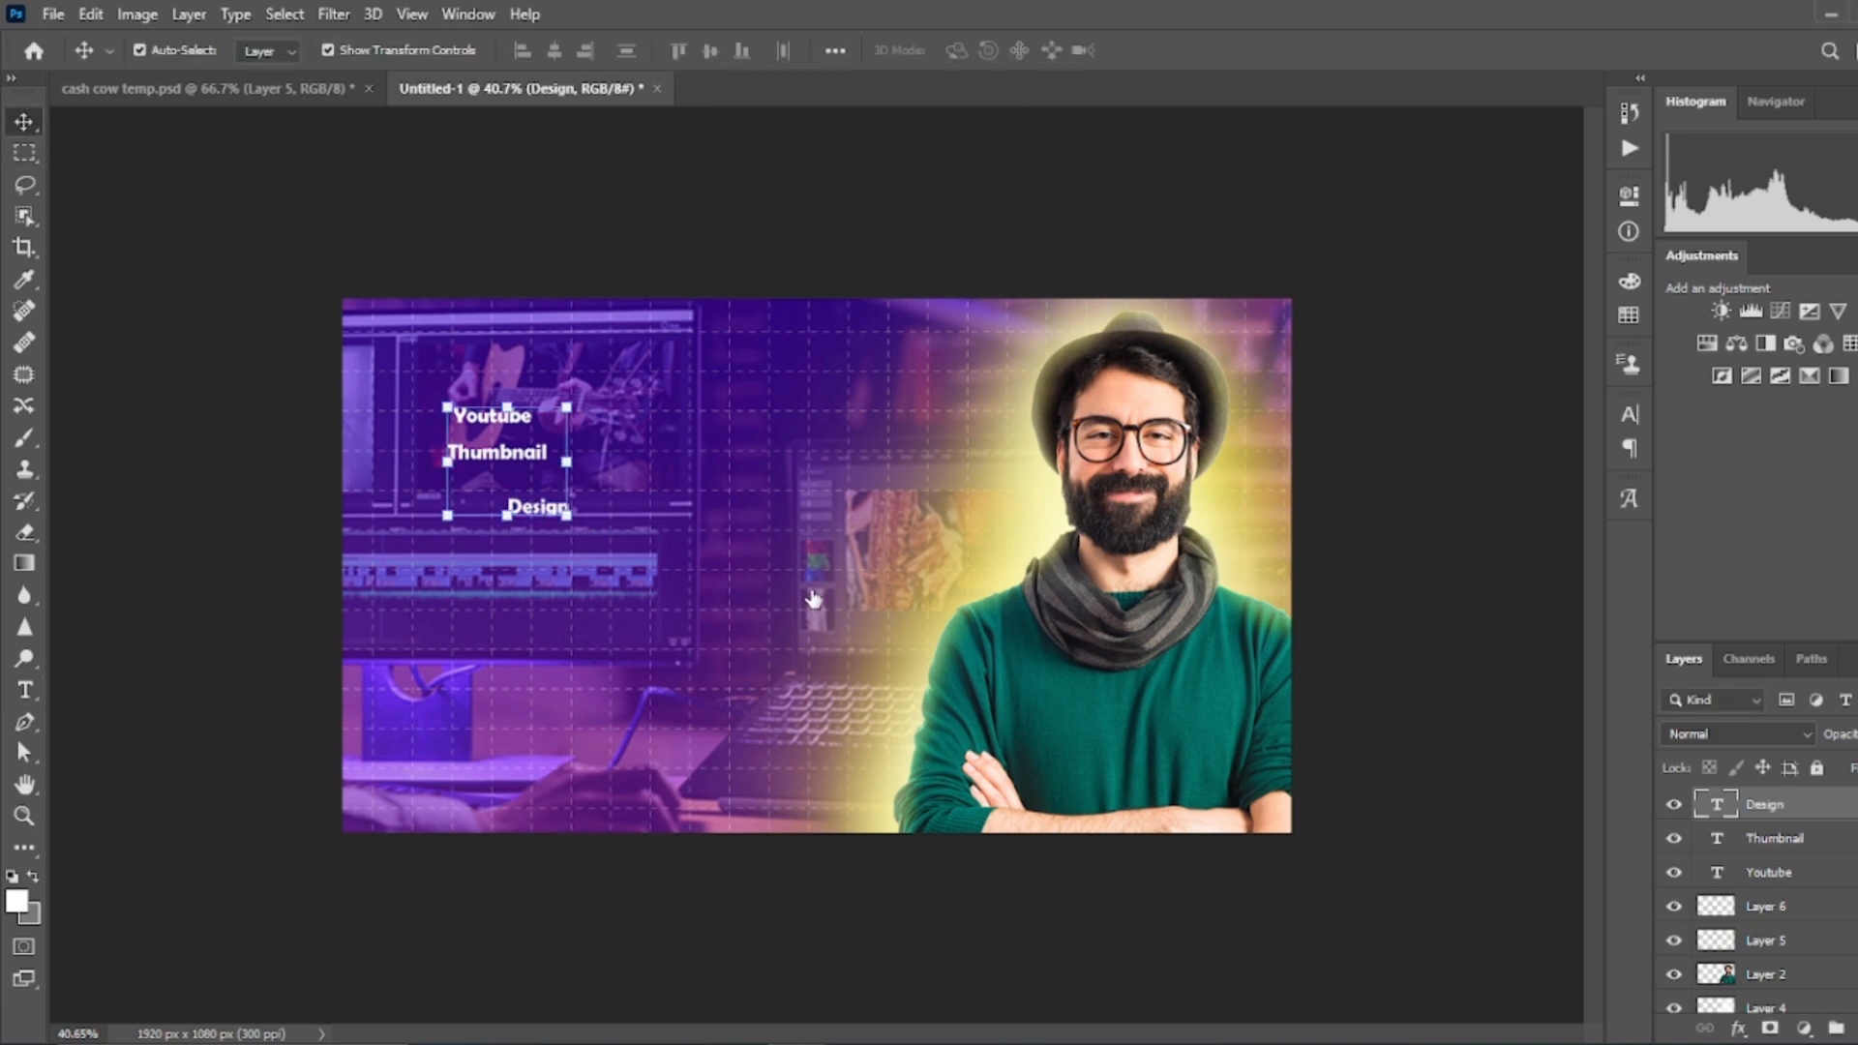
{"action": "left_click_drag", "start_coordinate": [567, 463], "coordinate": [1008, 539]}
{"action": "left_click_drag", "start_coordinate": [998, 677], "coordinate": [979, 783]}
{"action": "key", "text": "Return"}
{"action": "left_click", "coordinate": [832, 895]}
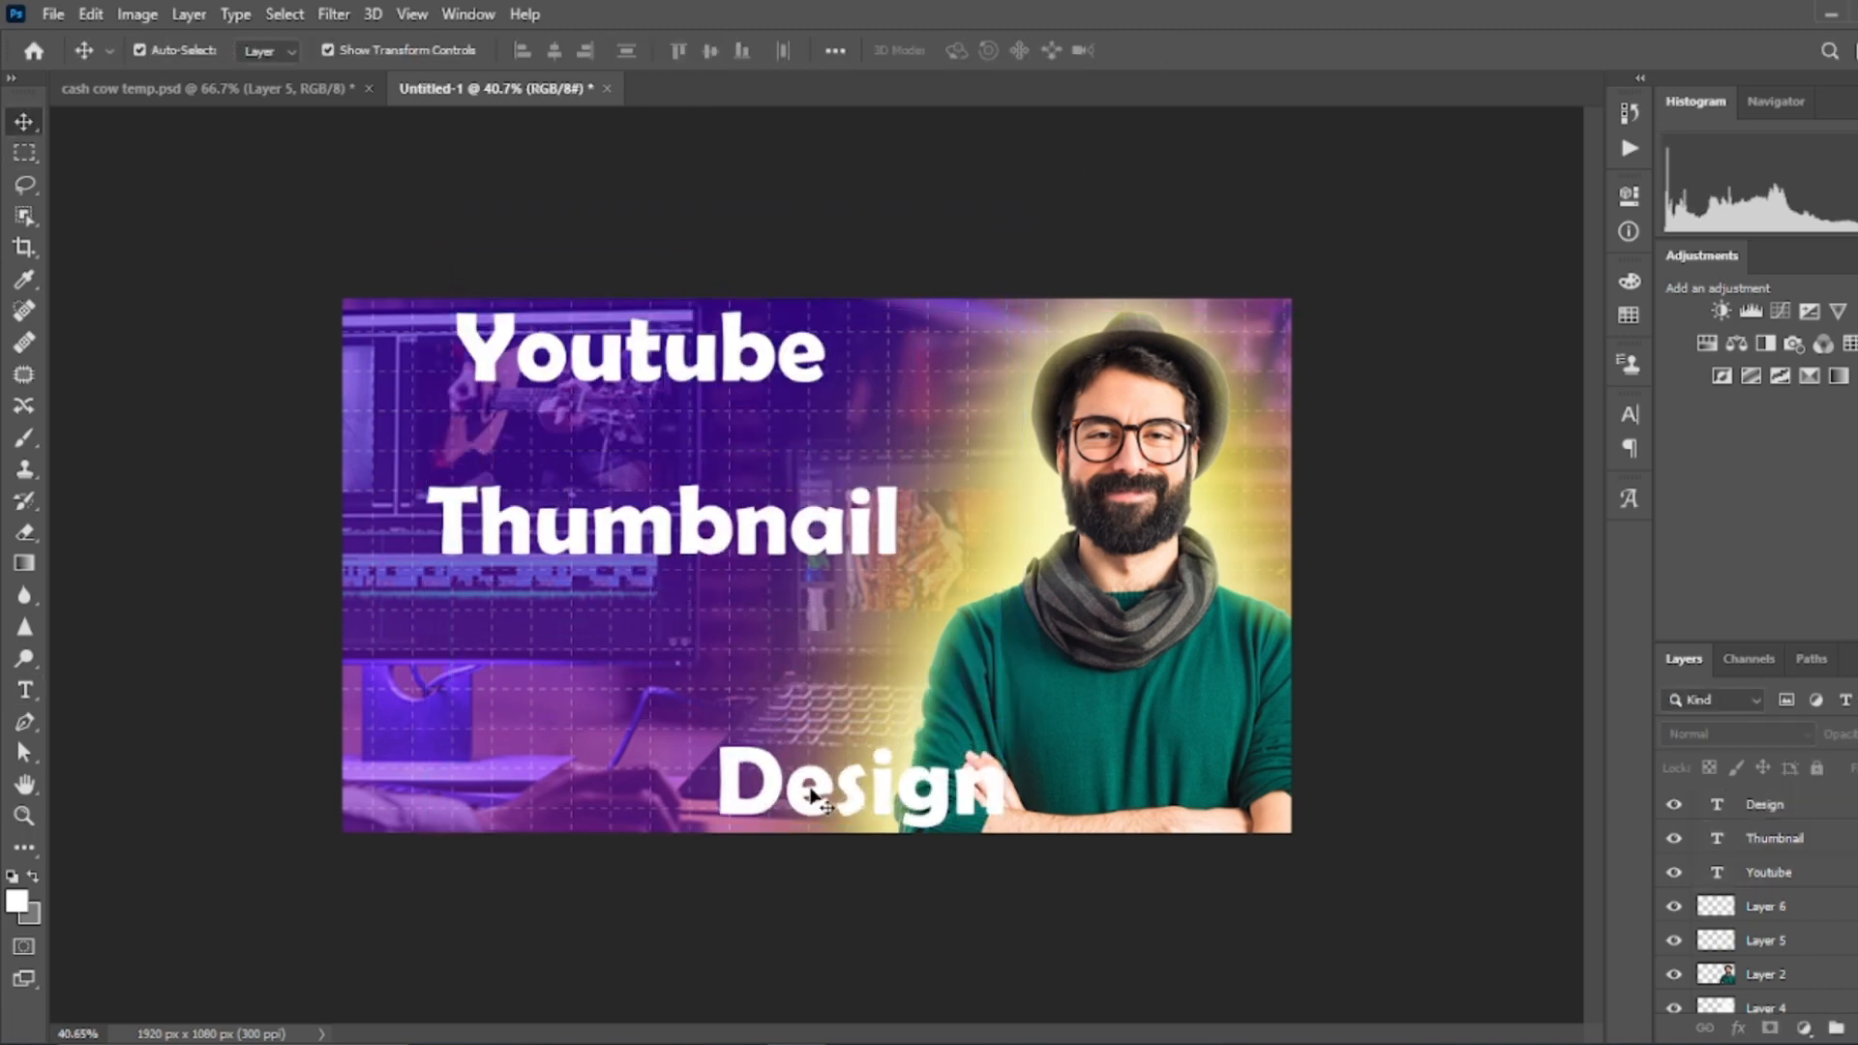
Stack the three words tightly beside the man, enlarge Youtube to nearly match Thumbnail's width, and select the Youtube layer.
{"action": "left_click_drag", "start_coordinate": [811, 795], "coordinate": [565, 653]}
{"action": "left_click_drag", "start_coordinate": [679, 529], "coordinate": [635, 565]}
{"action": "left_click_drag", "start_coordinate": [647, 355], "coordinate": [634, 396]}
{"action": "left_click_drag", "start_coordinate": [626, 487], "coordinate": [627, 512]}
{"action": "key", "text": "Return"}
{"action": "scroll", "coordinate": [639, 489], "scroll_direction": "up", "scroll_amount": 3}
{"action": "left_click_drag", "start_coordinate": [660, 385], "coordinate": [636, 427]}
{"action": "scroll", "coordinate": [677, 484], "scroll_direction": "down", "scroll_amount": 1}
{"action": "scroll", "coordinate": [1761, 862], "scroll_direction": "down", "scroll_amount": 2}
{"action": "left_click", "coordinate": [1769, 805]}
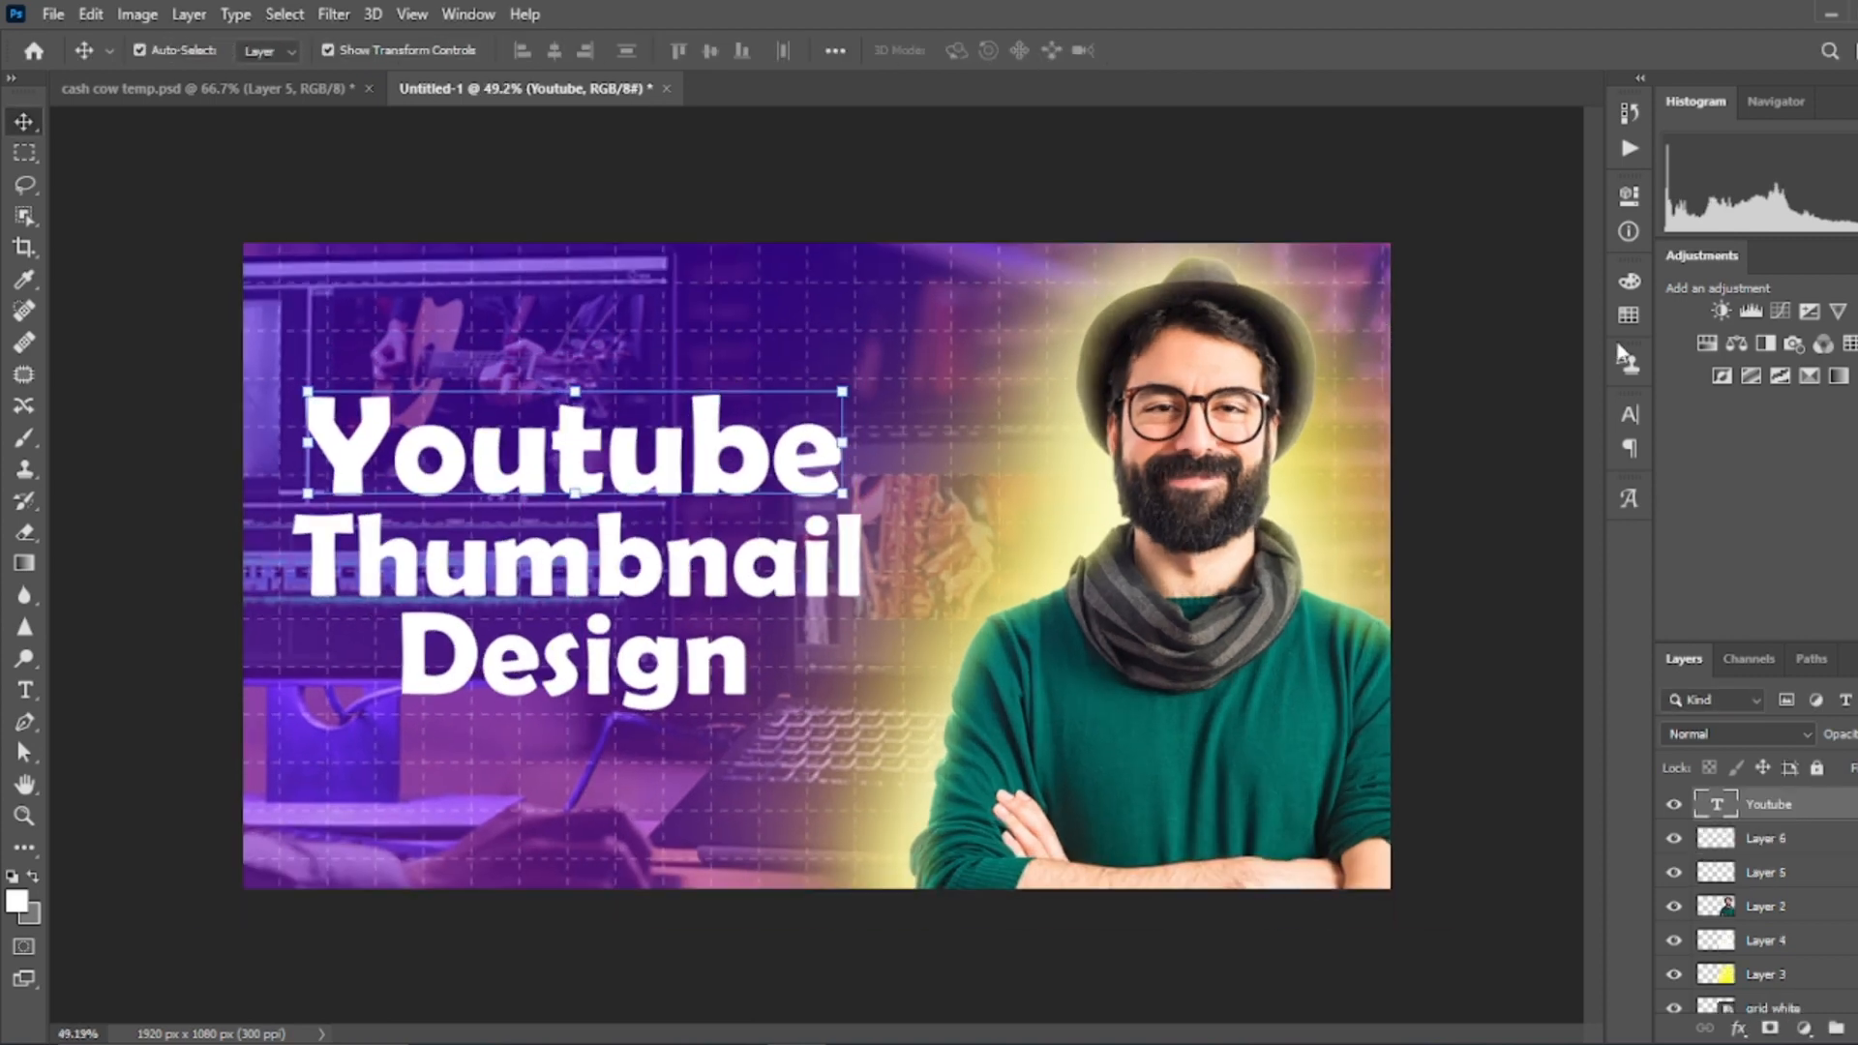
Set the Youtube text's font to Cooper Black.
{"action": "left_click", "coordinate": [1630, 414]}
{"action": "left_click", "coordinate": [1483, 449]}
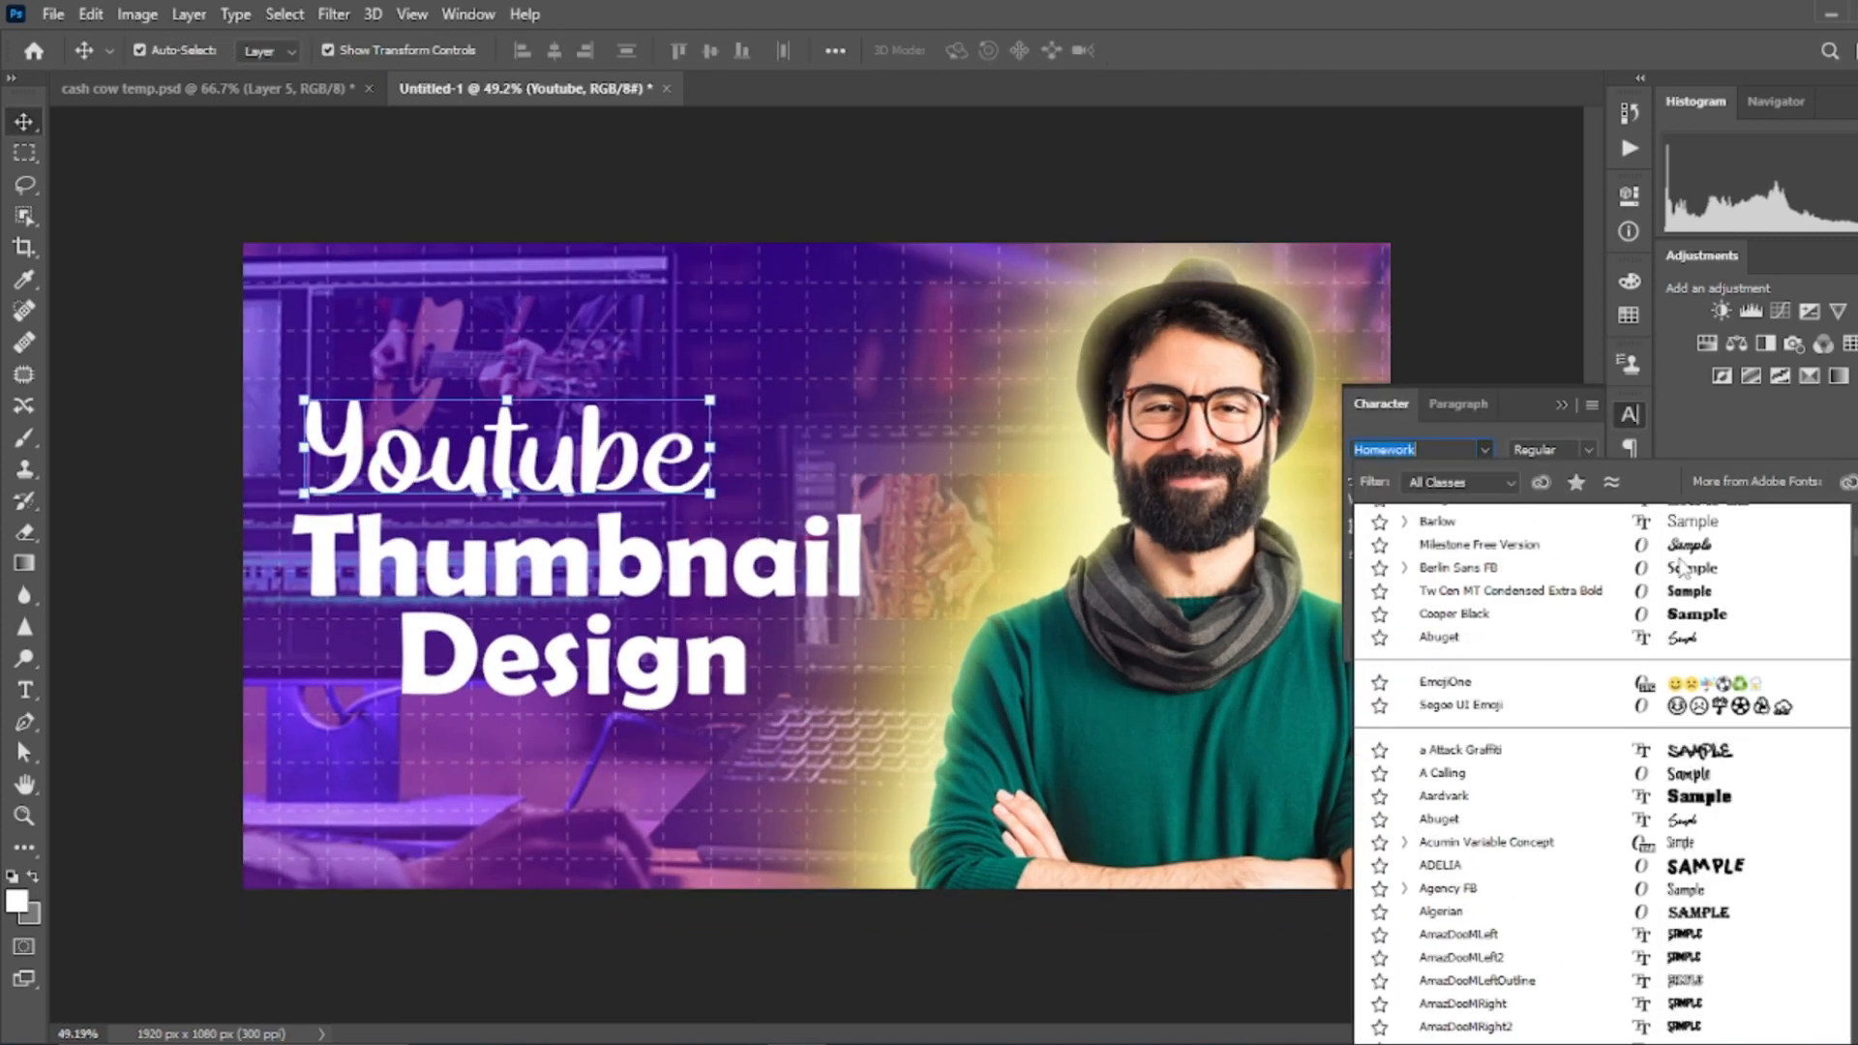
{"action": "left_click", "coordinate": [1453, 613]}
{"action": "left_click_drag", "start_coordinate": [721, 460], "coordinate": [693, 459]}
{"action": "scroll", "coordinate": [622, 665], "scroll_direction": "down", "scroll_amount": 1}
{"action": "scroll", "coordinate": [621, 666], "scroll_direction": "up", "scroll_amount": 1}
Give the Youtube text a Bevel & Emboss effect and a pure red (ff0000) color overlay.
{"action": "right_click", "coordinate": [1766, 811]}
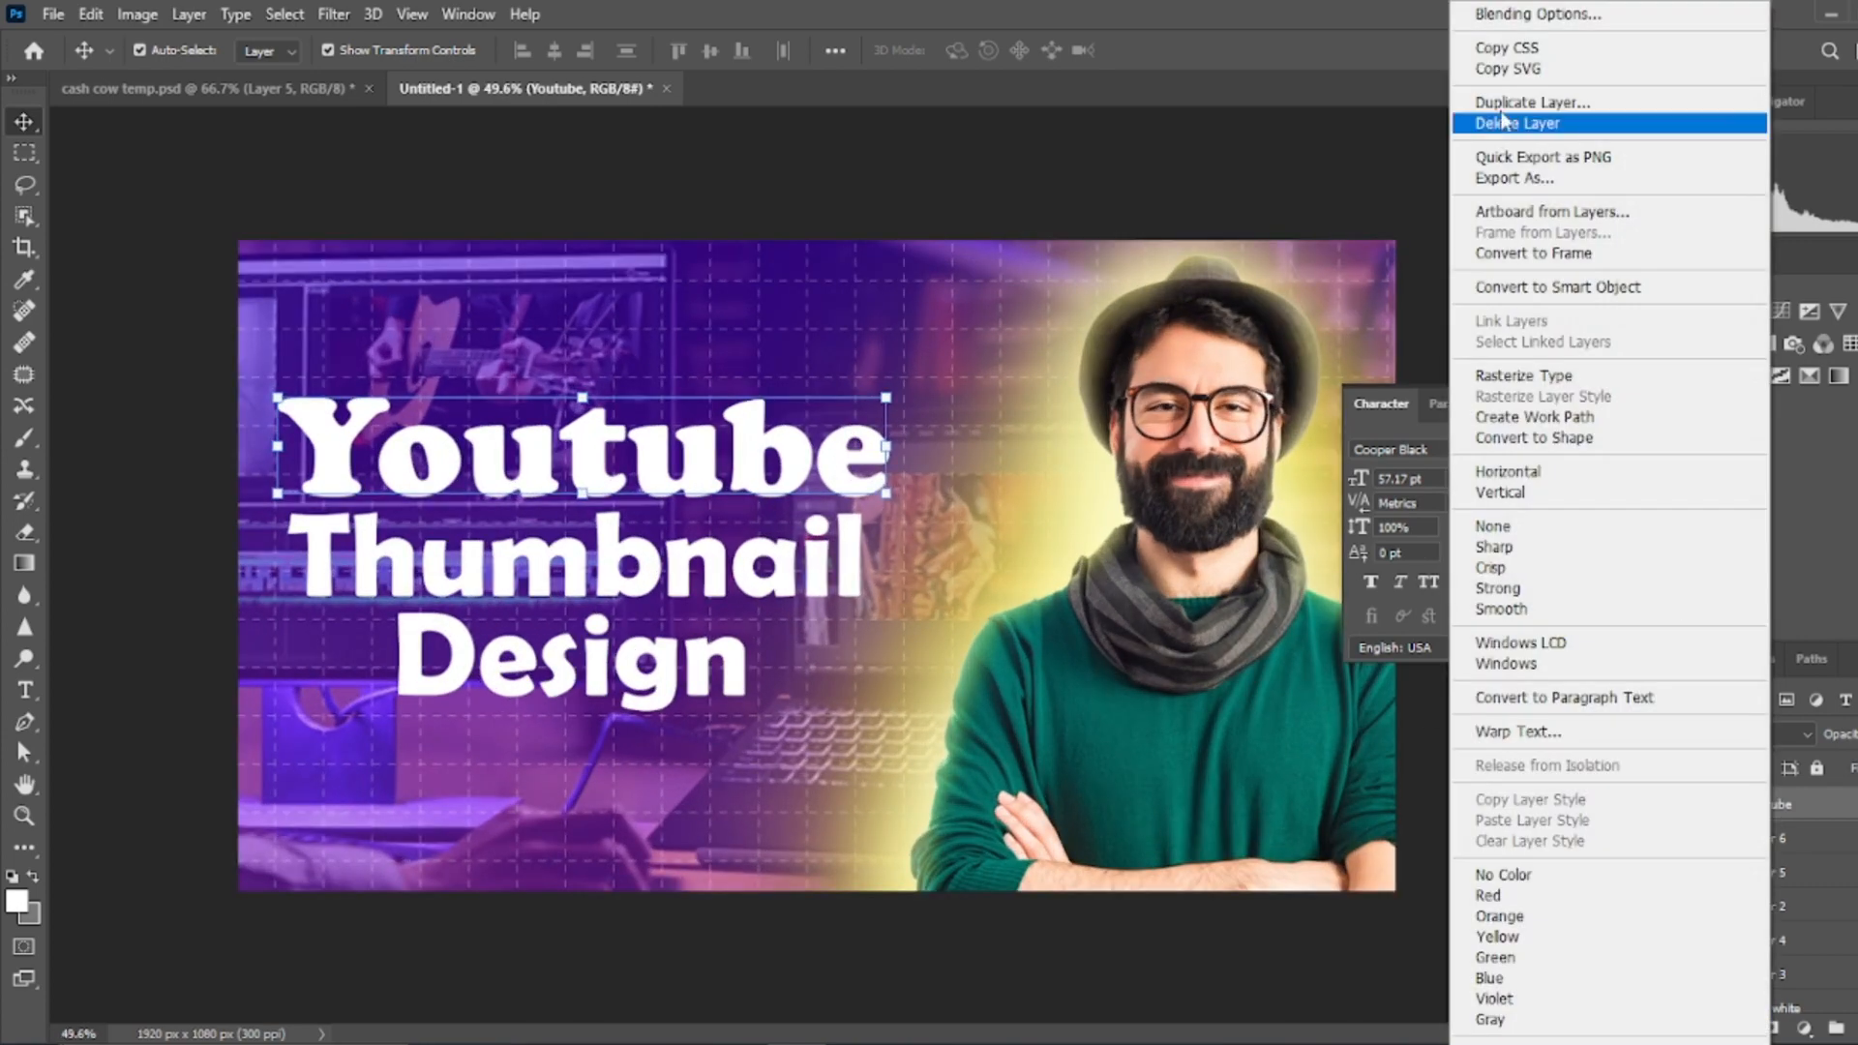
{"action": "left_click", "coordinate": [1520, 14]}
{"action": "left_click", "coordinate": [996, 279]}
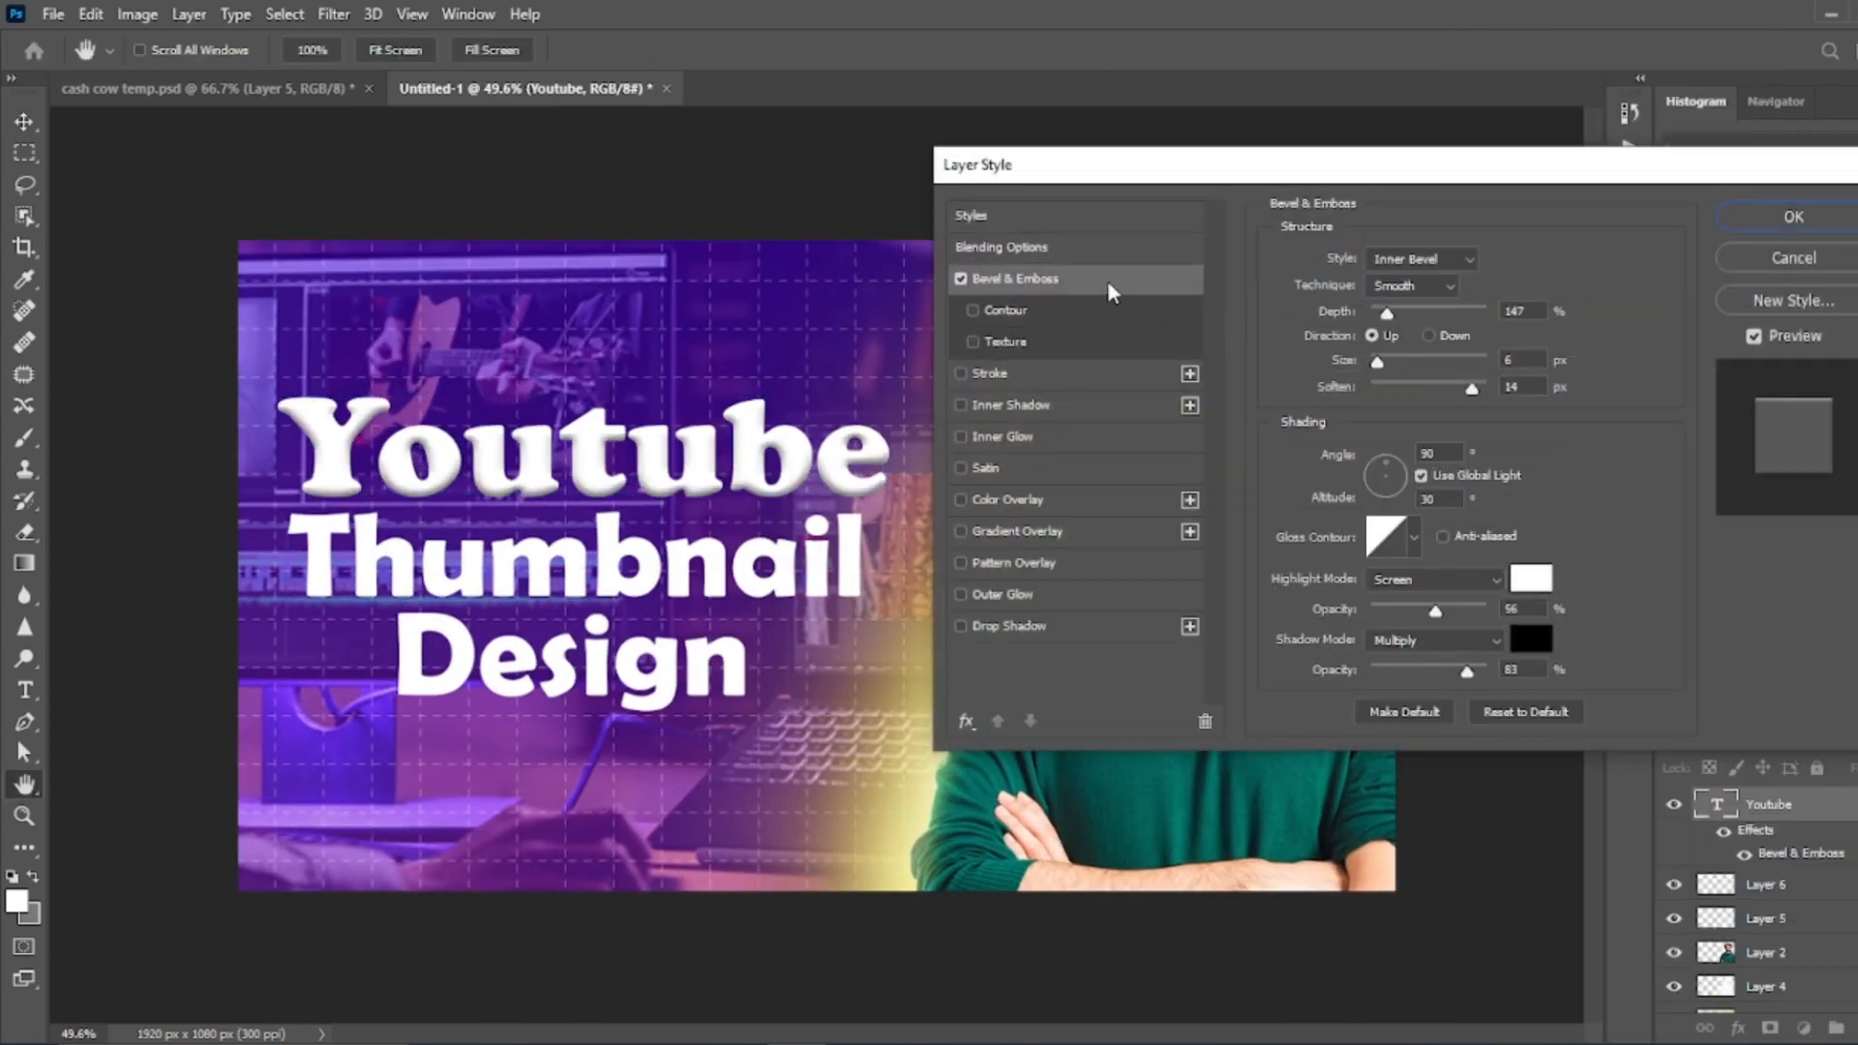
{"action": "left_click", "coordinate": [1006, 505]}
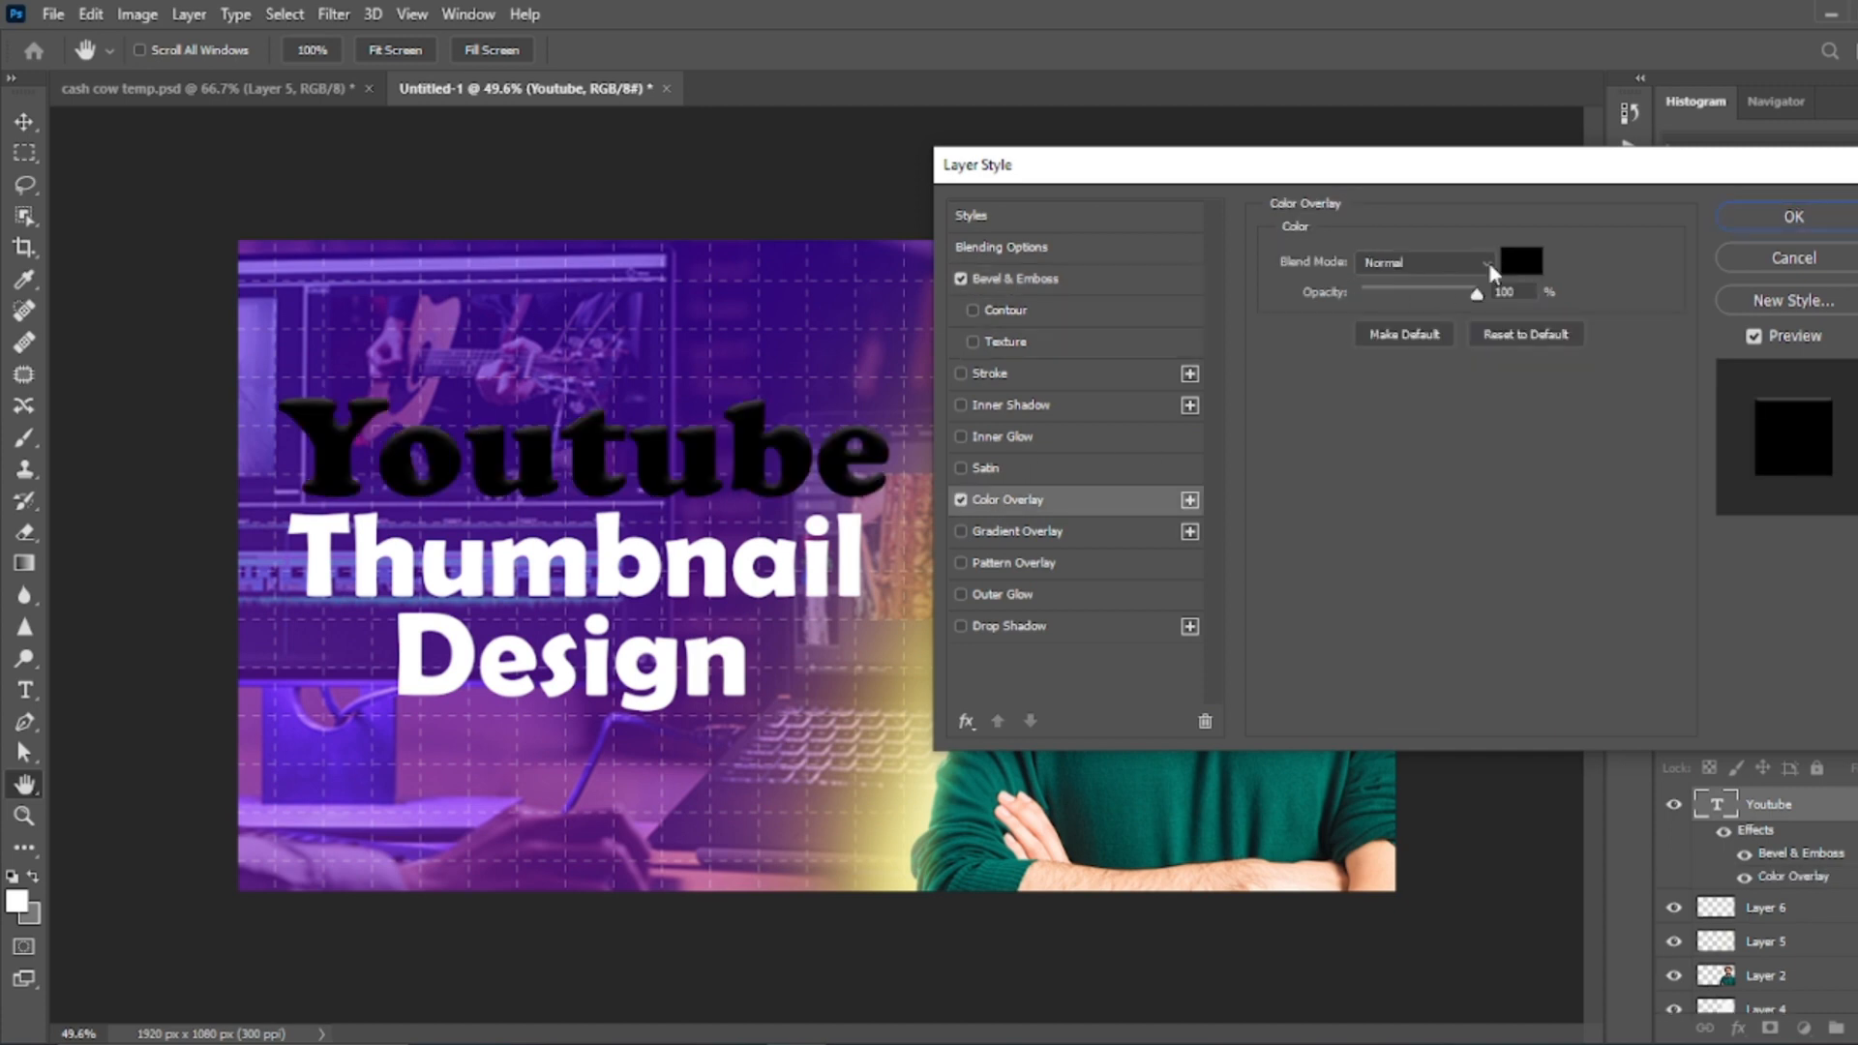
{"action": "left_click", "coordinate": [1519, 262]}
{"action": "mouse_move", "coordinate": [1586, 282]}
{"action": "left_mouse_down"}
{"action": "mouse_move", "coordinate": [1571, 300]}
{"action": "mouse_move", "coordinate": [1610, 275]}
{"action": "left_mouse_up"}
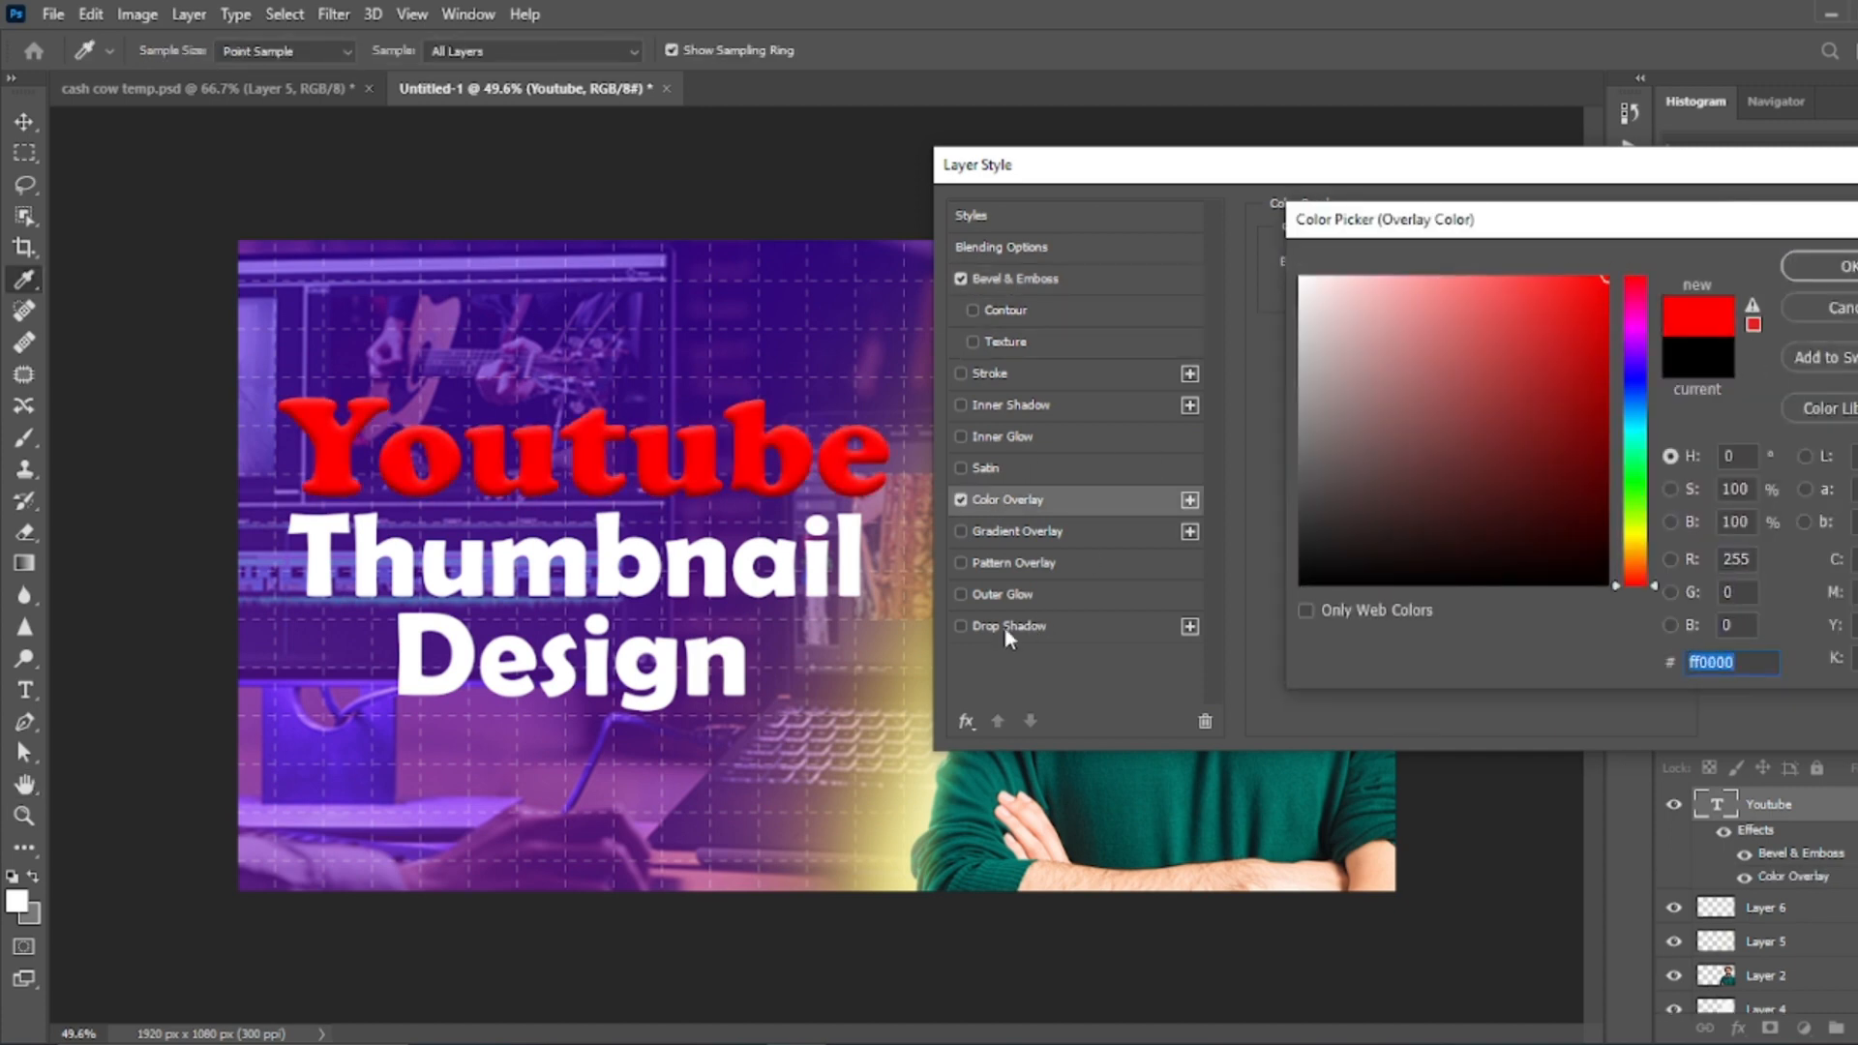
{"action": "key", "text": "Return"}
Add a drop shadow and a thick black outside stroke to the Youtube text's layer style.
{"action": "left_click", "coordinate": [1005, 626]}
{"action": "left_click", "coordinate": [989, 373]}
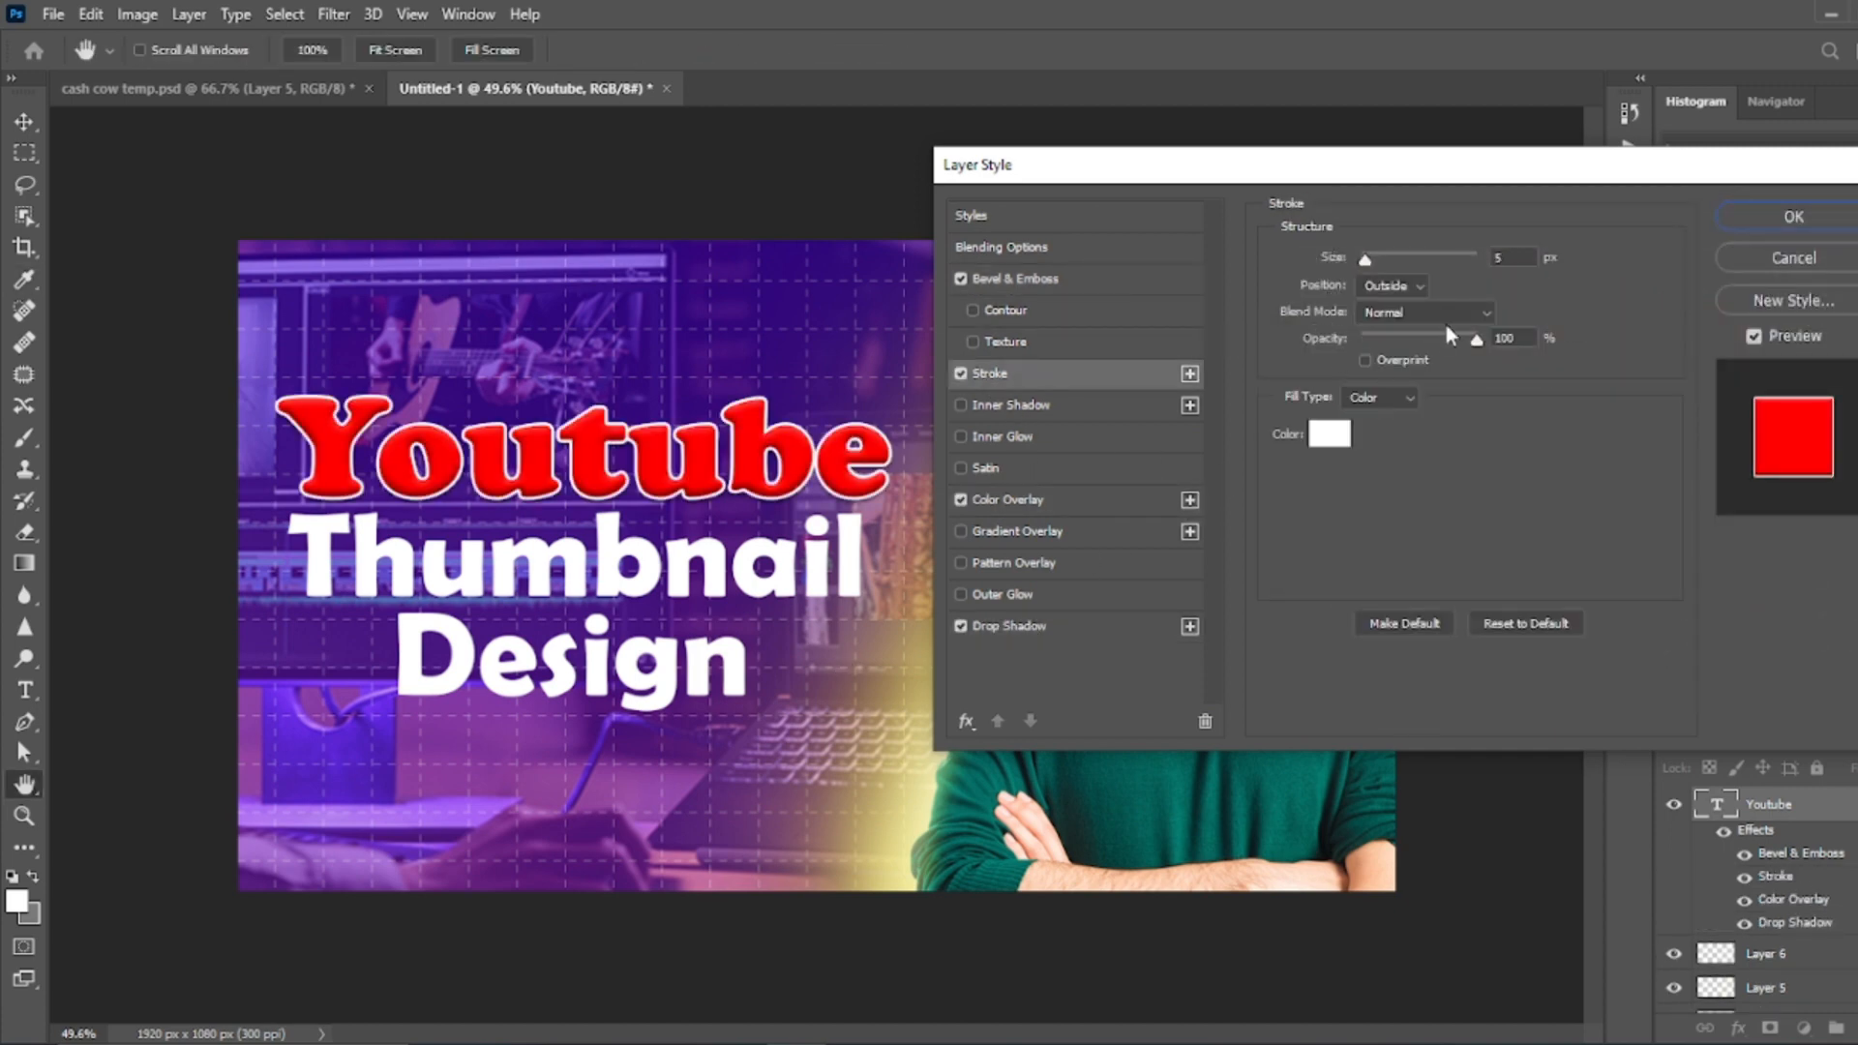
{"action": "left_click", "coordinate": [1322, 439]}
{"action": "left_click", "coordinate": [1308, 591]}
{"action": "left_click", "coordinate": [1808, 270]}
{"action": "left_click_drag", "start_coordinate": [1365, 262], "coordinate": [1369, 259]}
{"action": "left_click", "coordinate": [1793, 216]}
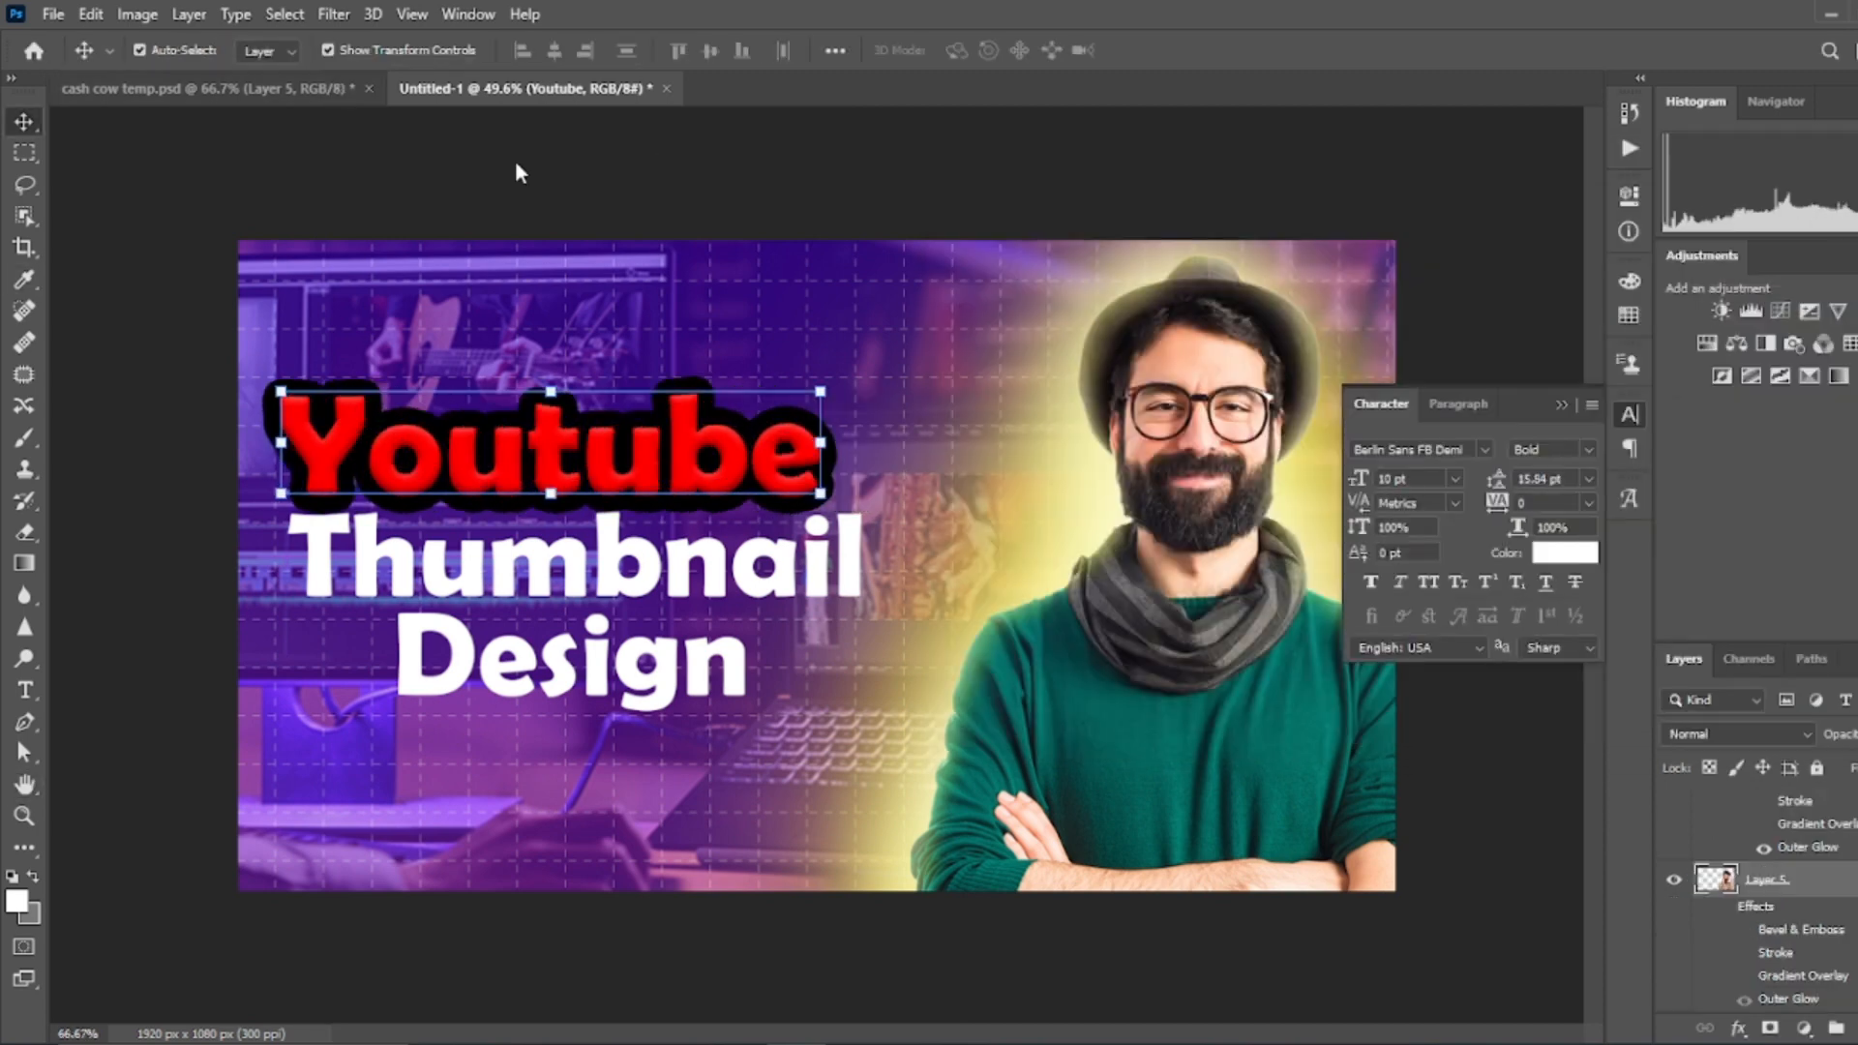
Change the Youtube text's font to DRAGON KIDS BROKE.
{"action": "left_click", "coordinate": [1485, 449]}
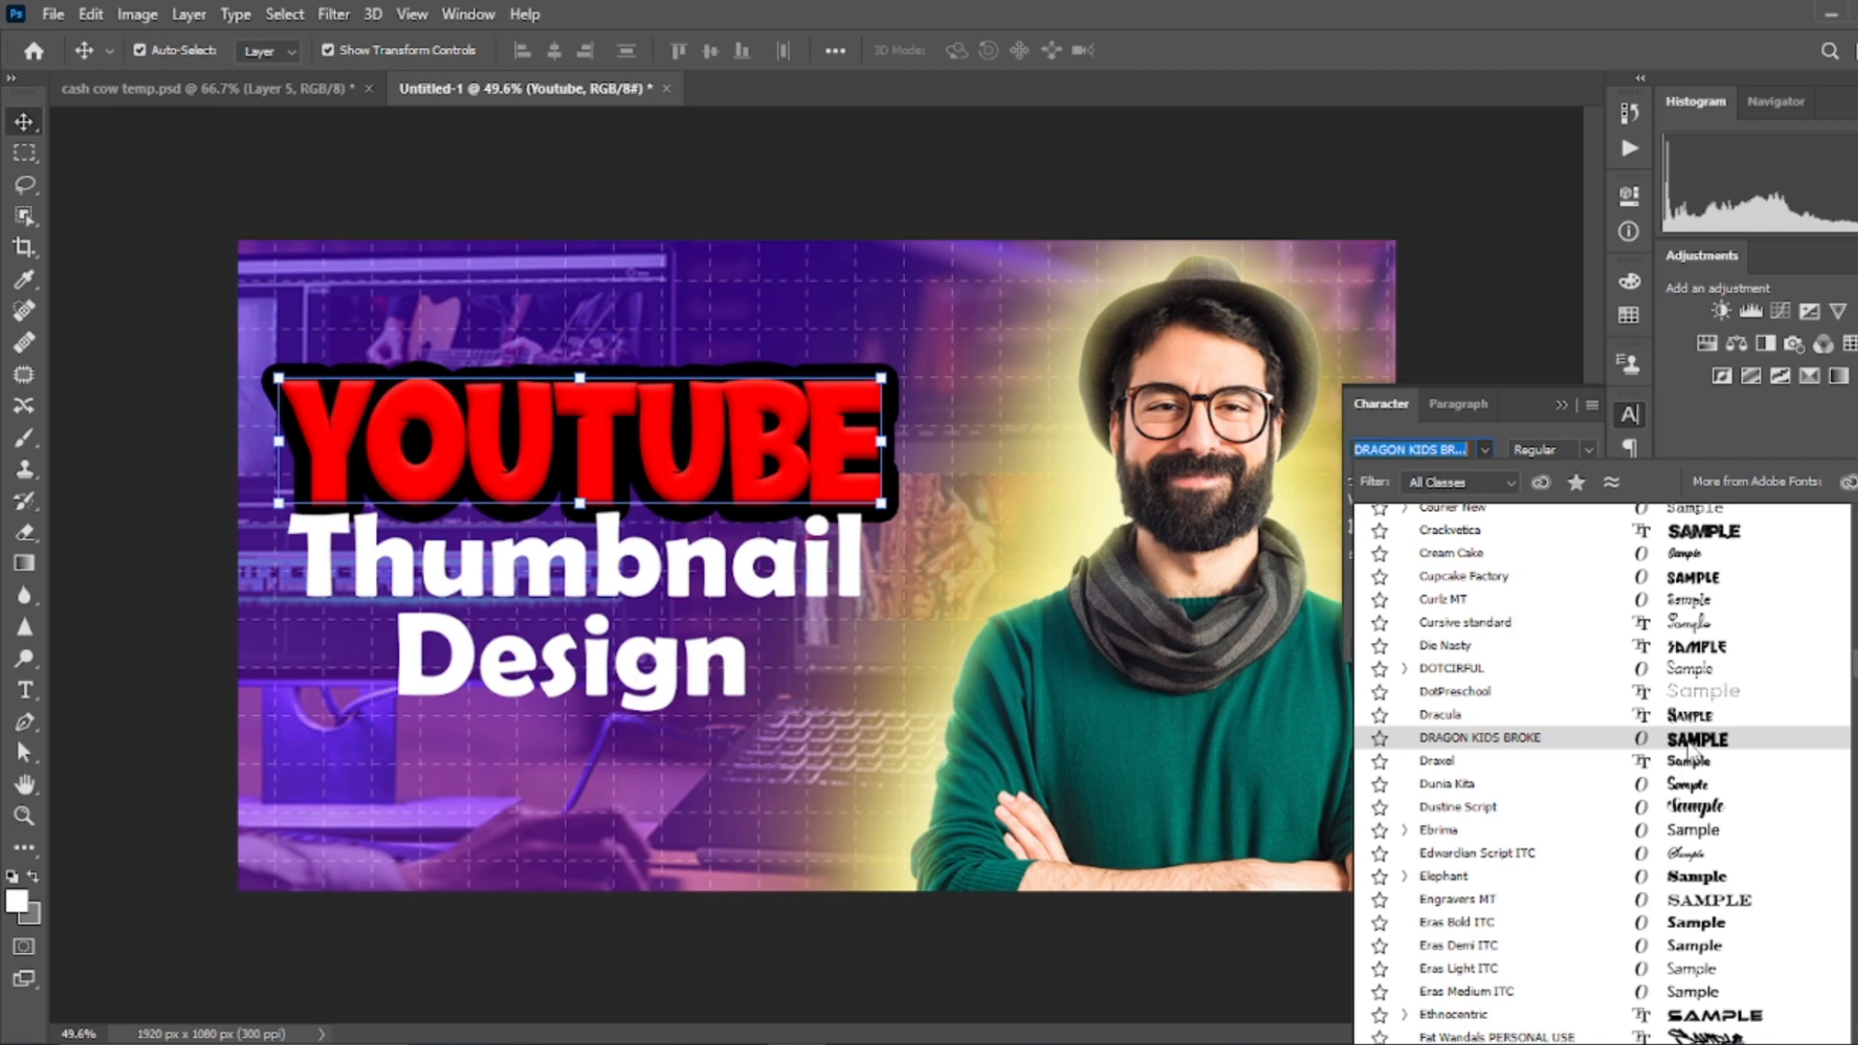
{"action": "left_click", "coordinate": [1688, 746]}
{"action": "left_click", "coordinate": [417, 484]}
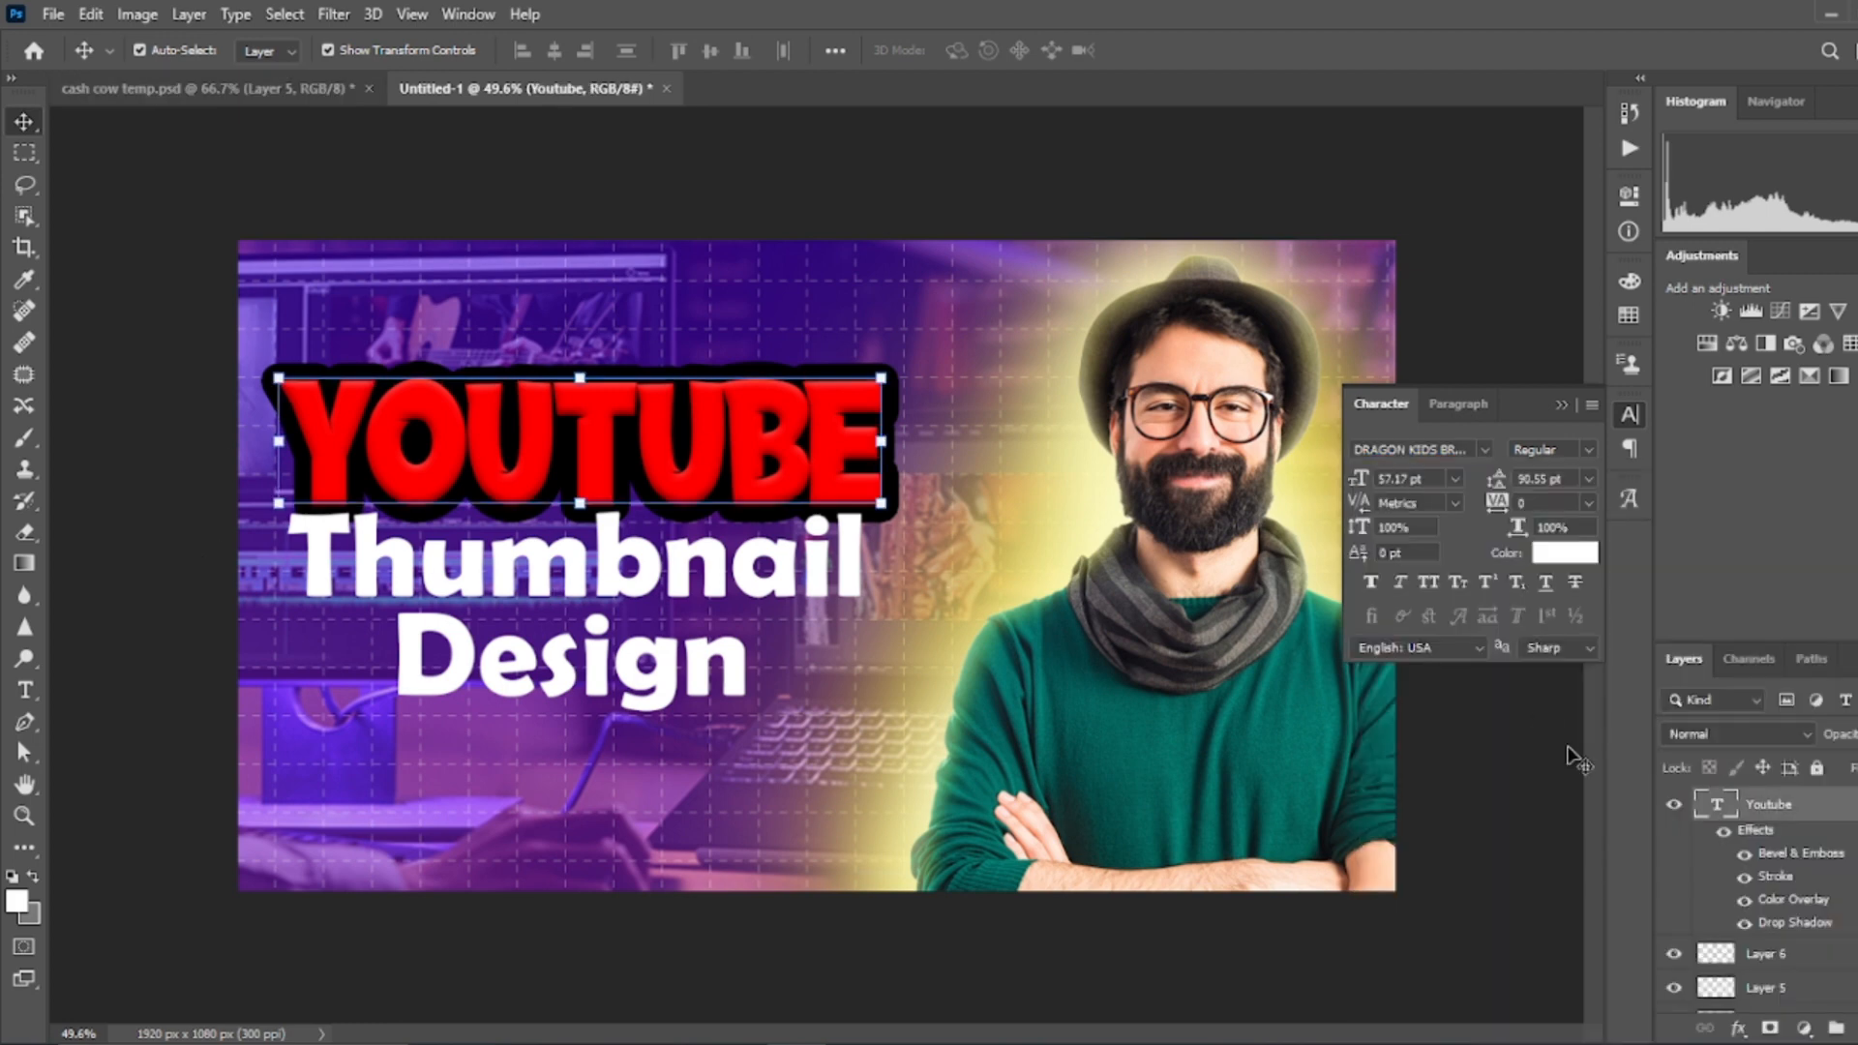
Raise Youtube's bevel highlight opacity to 100% and add a Satin effect with a size of 250 px.
{"action": "double_click", "coordinate": [1768, 830]}
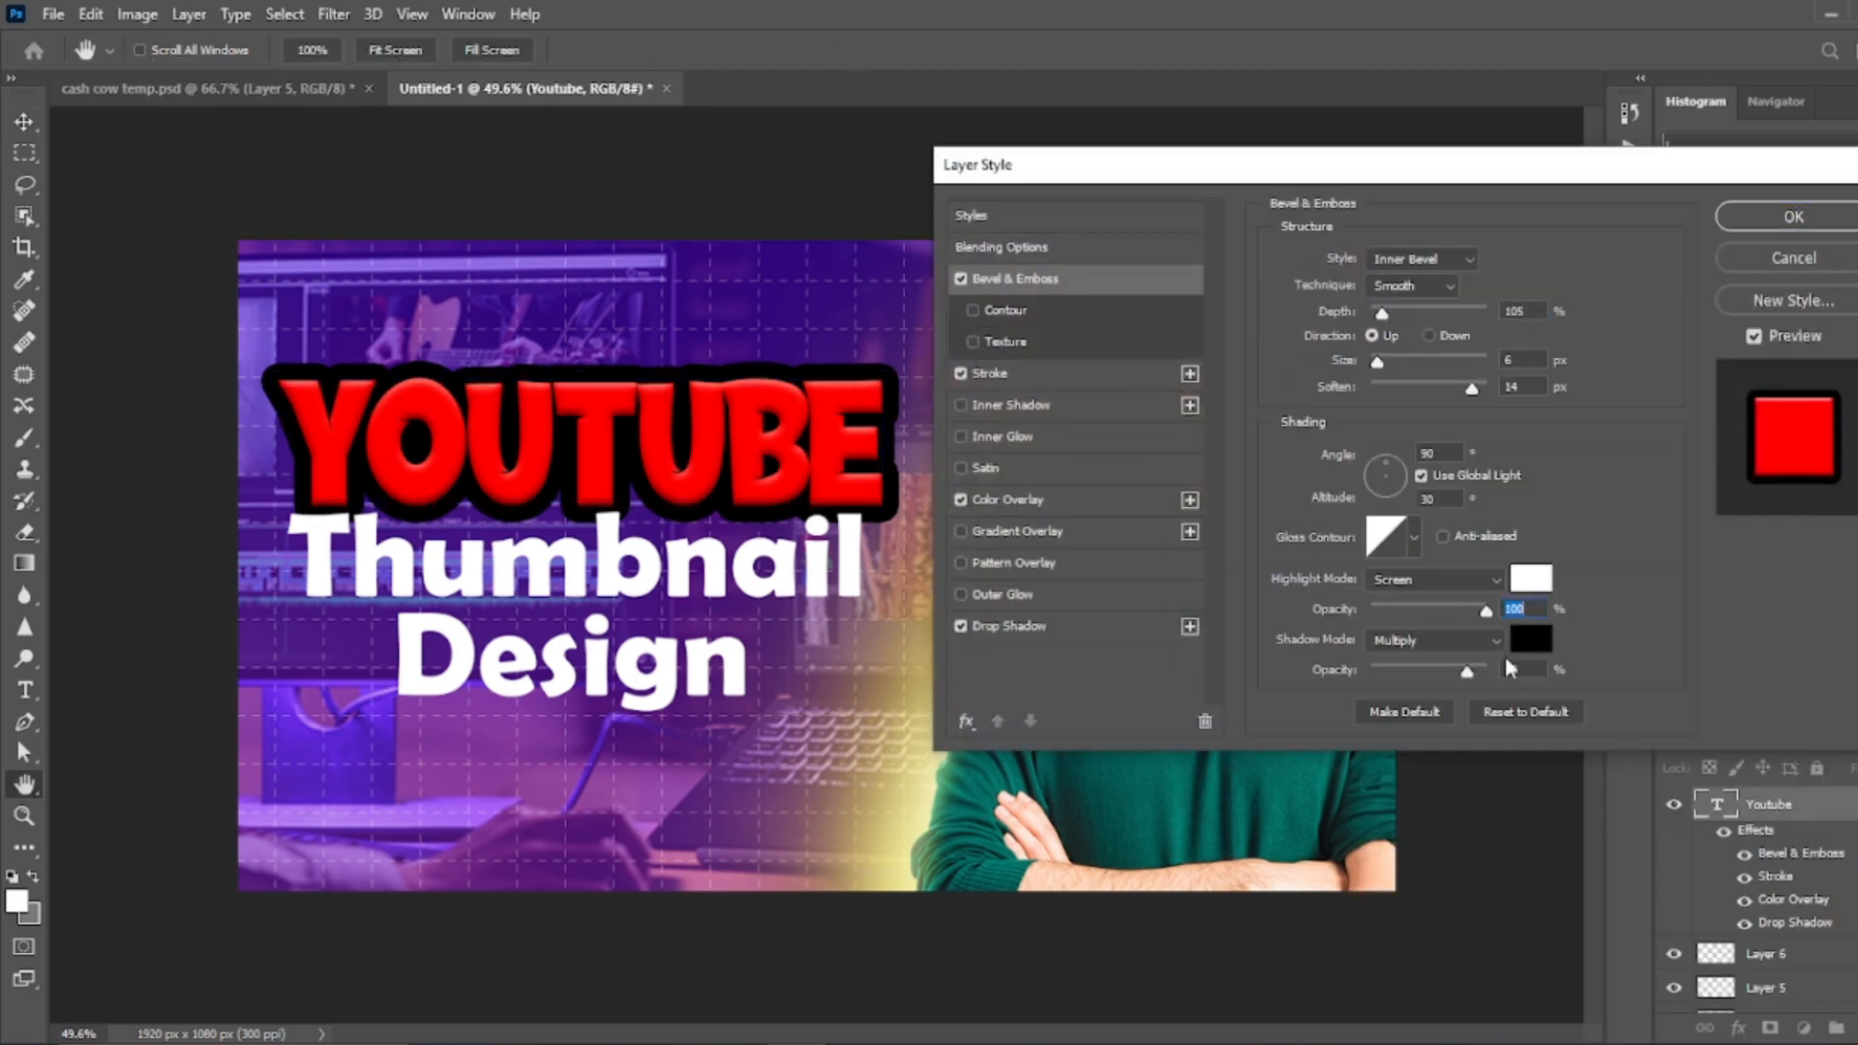
{"action": "left_click", "coordinate": [996, 470]}
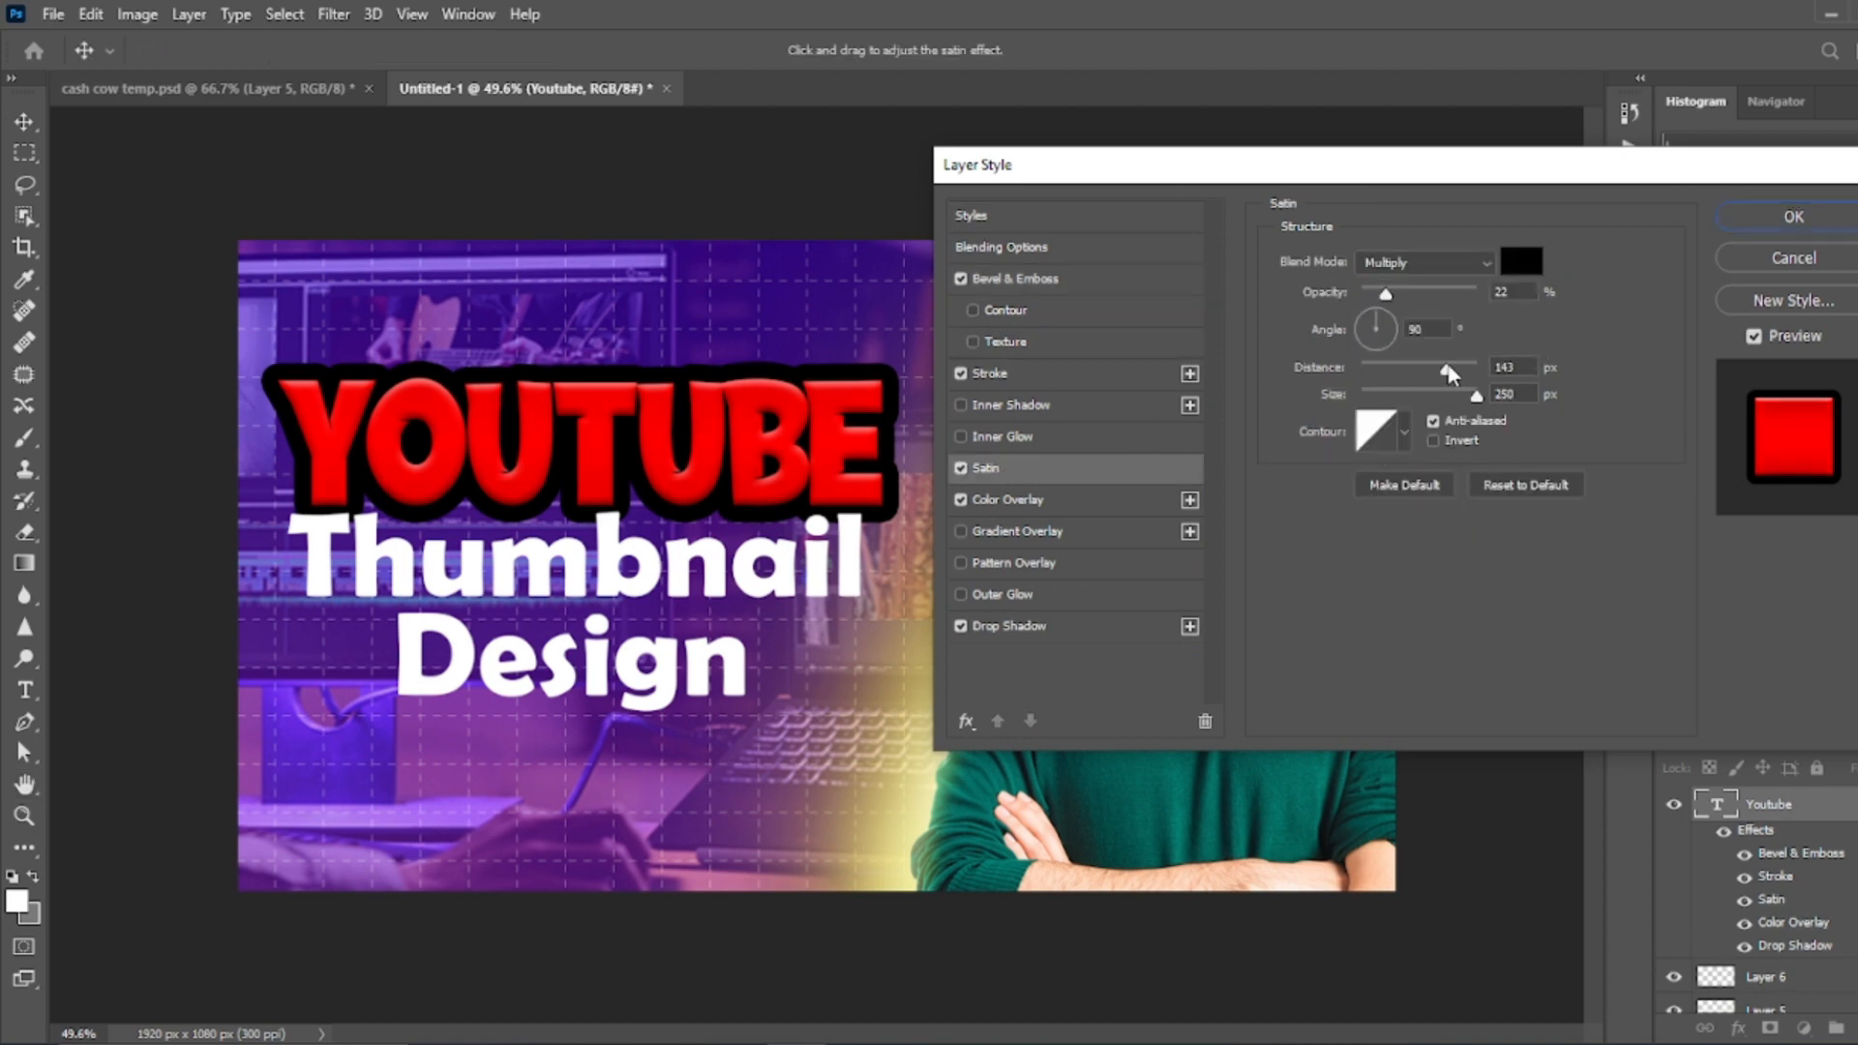
{"action": "left_click_drag", "start_coordinate": [1381, 369], "coordinate": [1480, 396]}
{"action": "key", "text": "Return"}
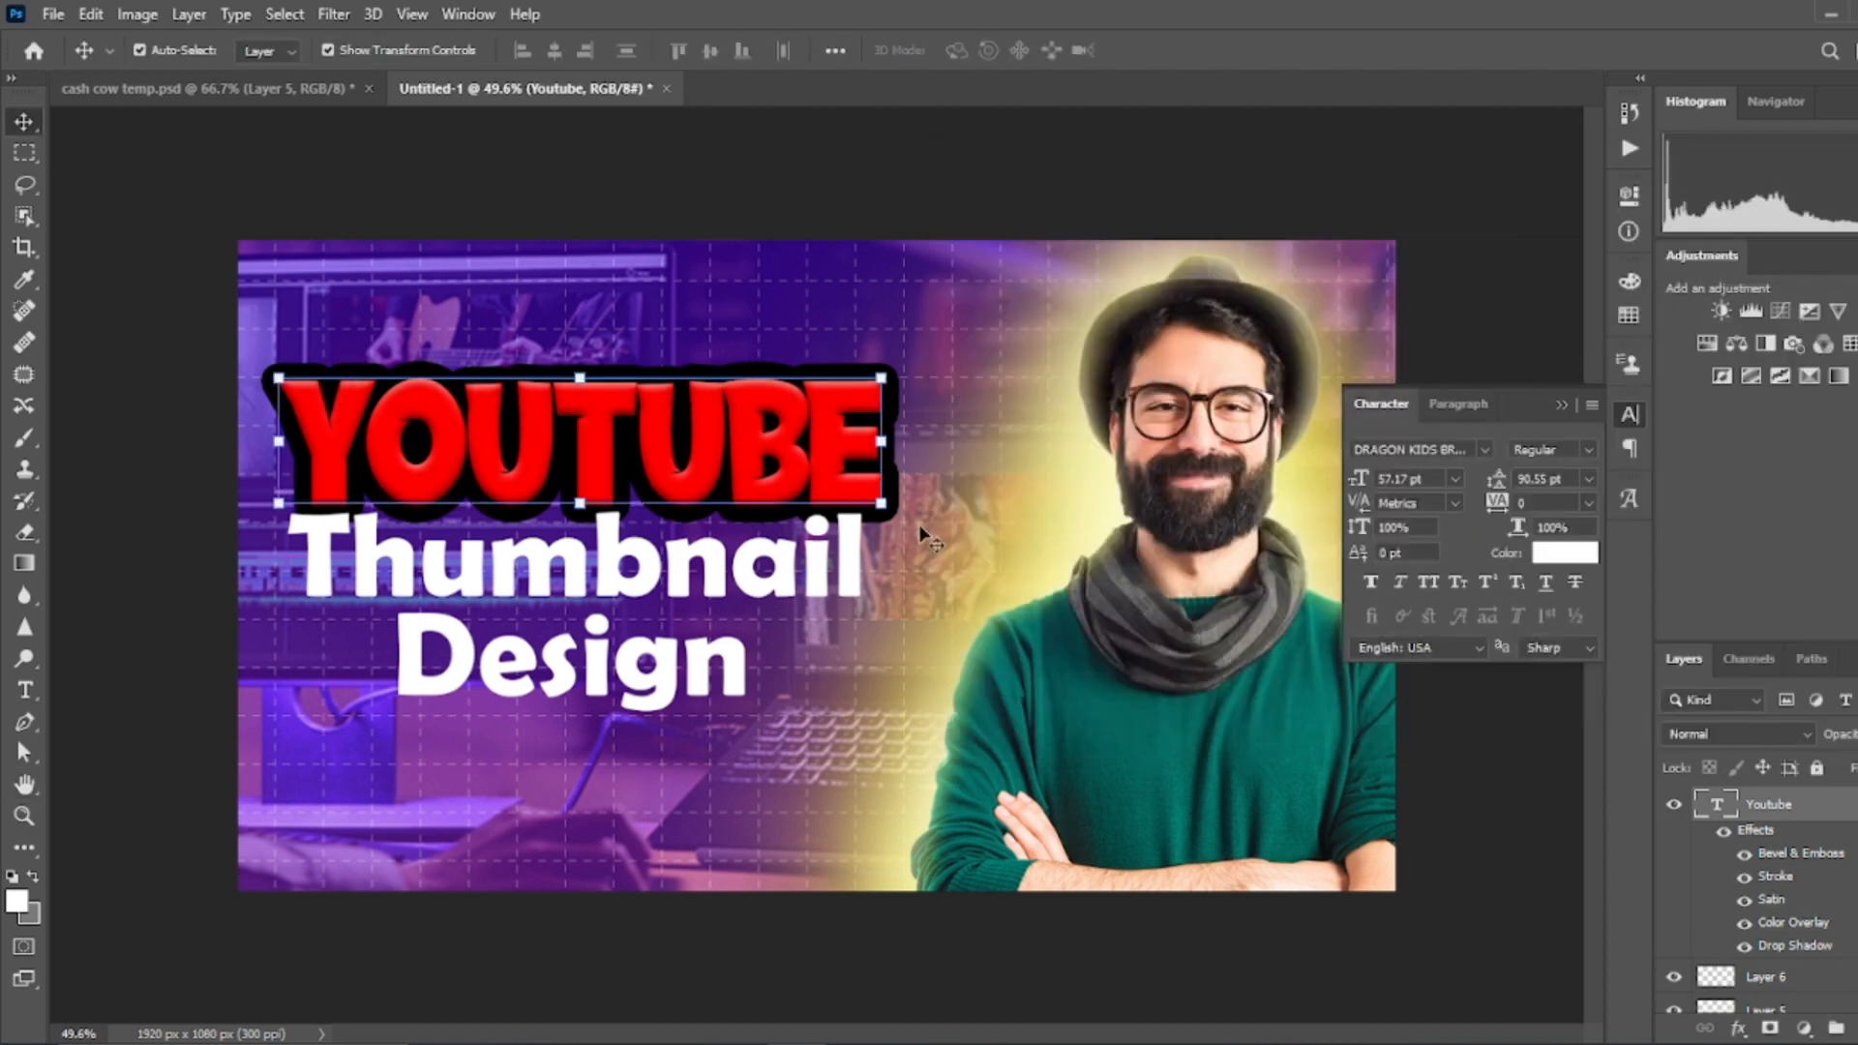
Copy Youtube's layer effects onto the Thumbnail and Design texts and space those two words further down.
{"action": "left_click_drag", "start_coordinate": [1764, 851], "coordinate": [1718, 806]}
{"action": "scroll", "coordinate": [295, 394], "scroll_direction": "down", "scroll_amount": 1}
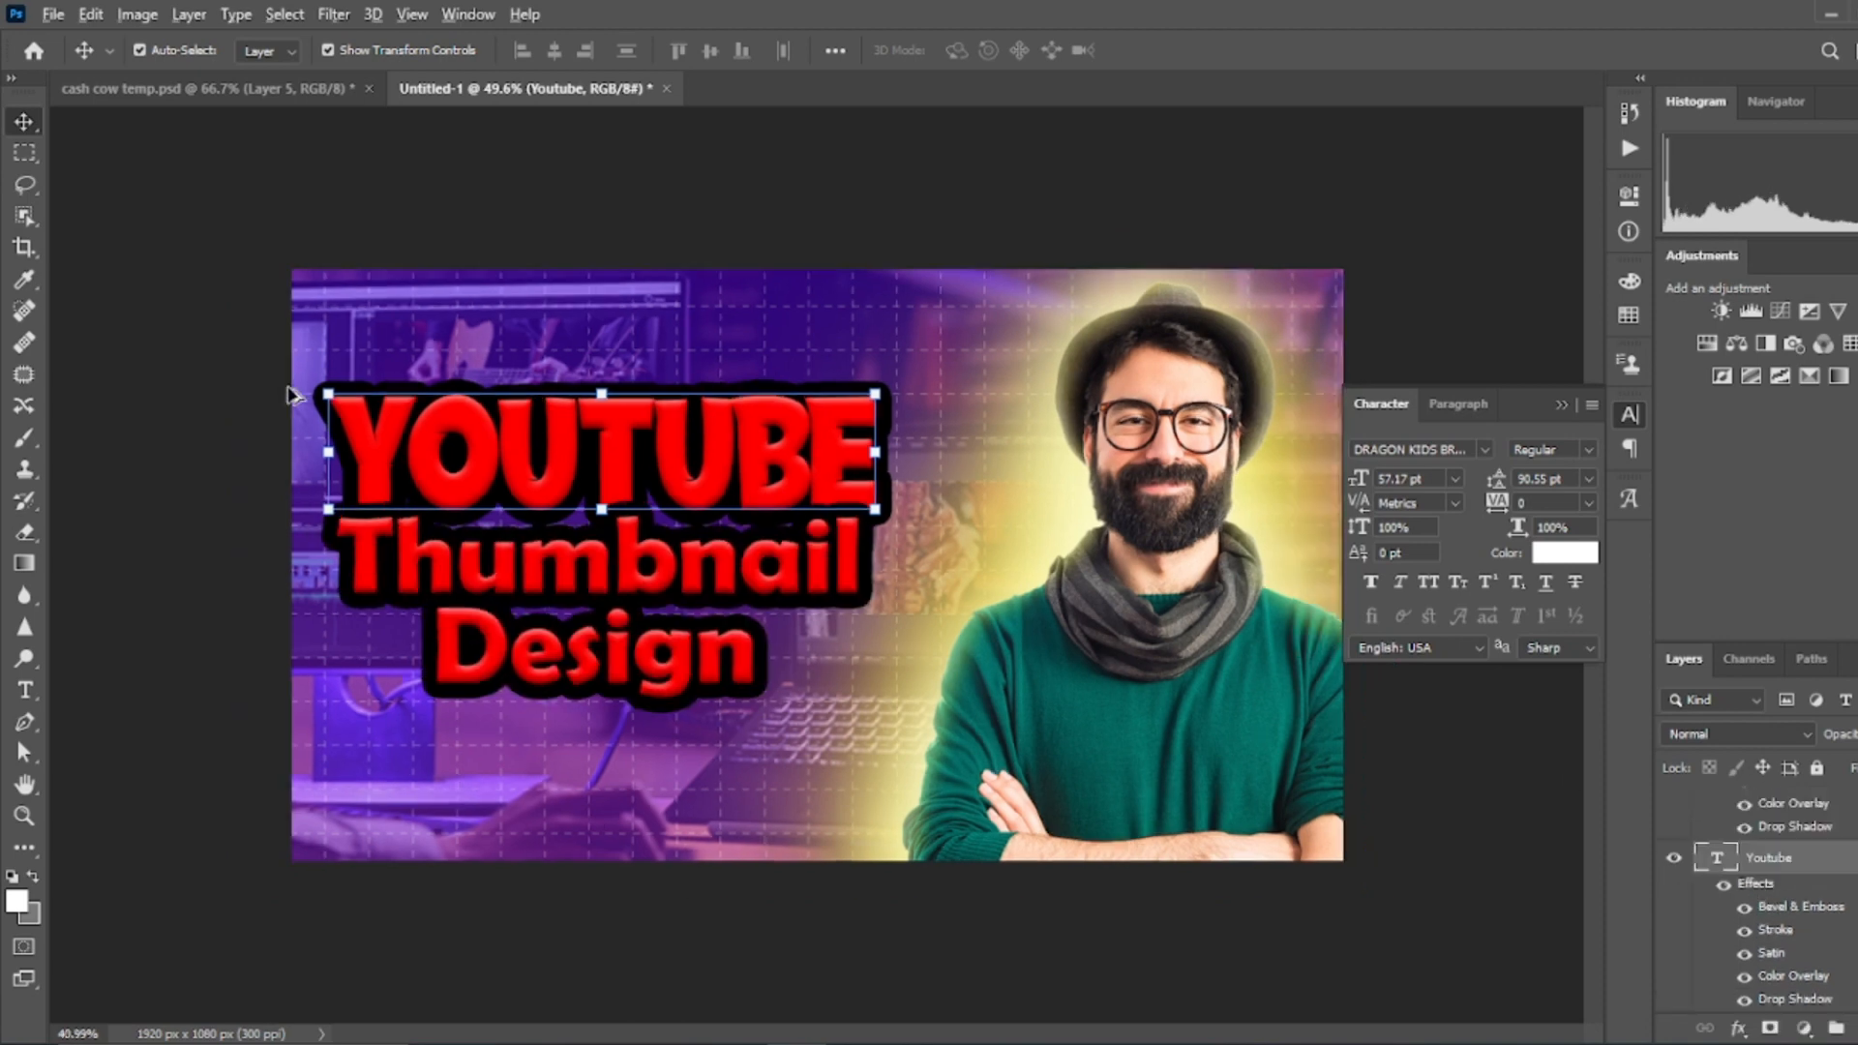
{"action": "scroll", "coordinate": [580, 581], "scroll_direction": "up", "scroll_amount": 2}
{"action": "left_click_drag", "start_coordinate": [643, 664], "coordinate": [651, 716]}
{"action": "left_click_drag", "start_coordinate": [786, 590], "coordinate": [785, 615]}
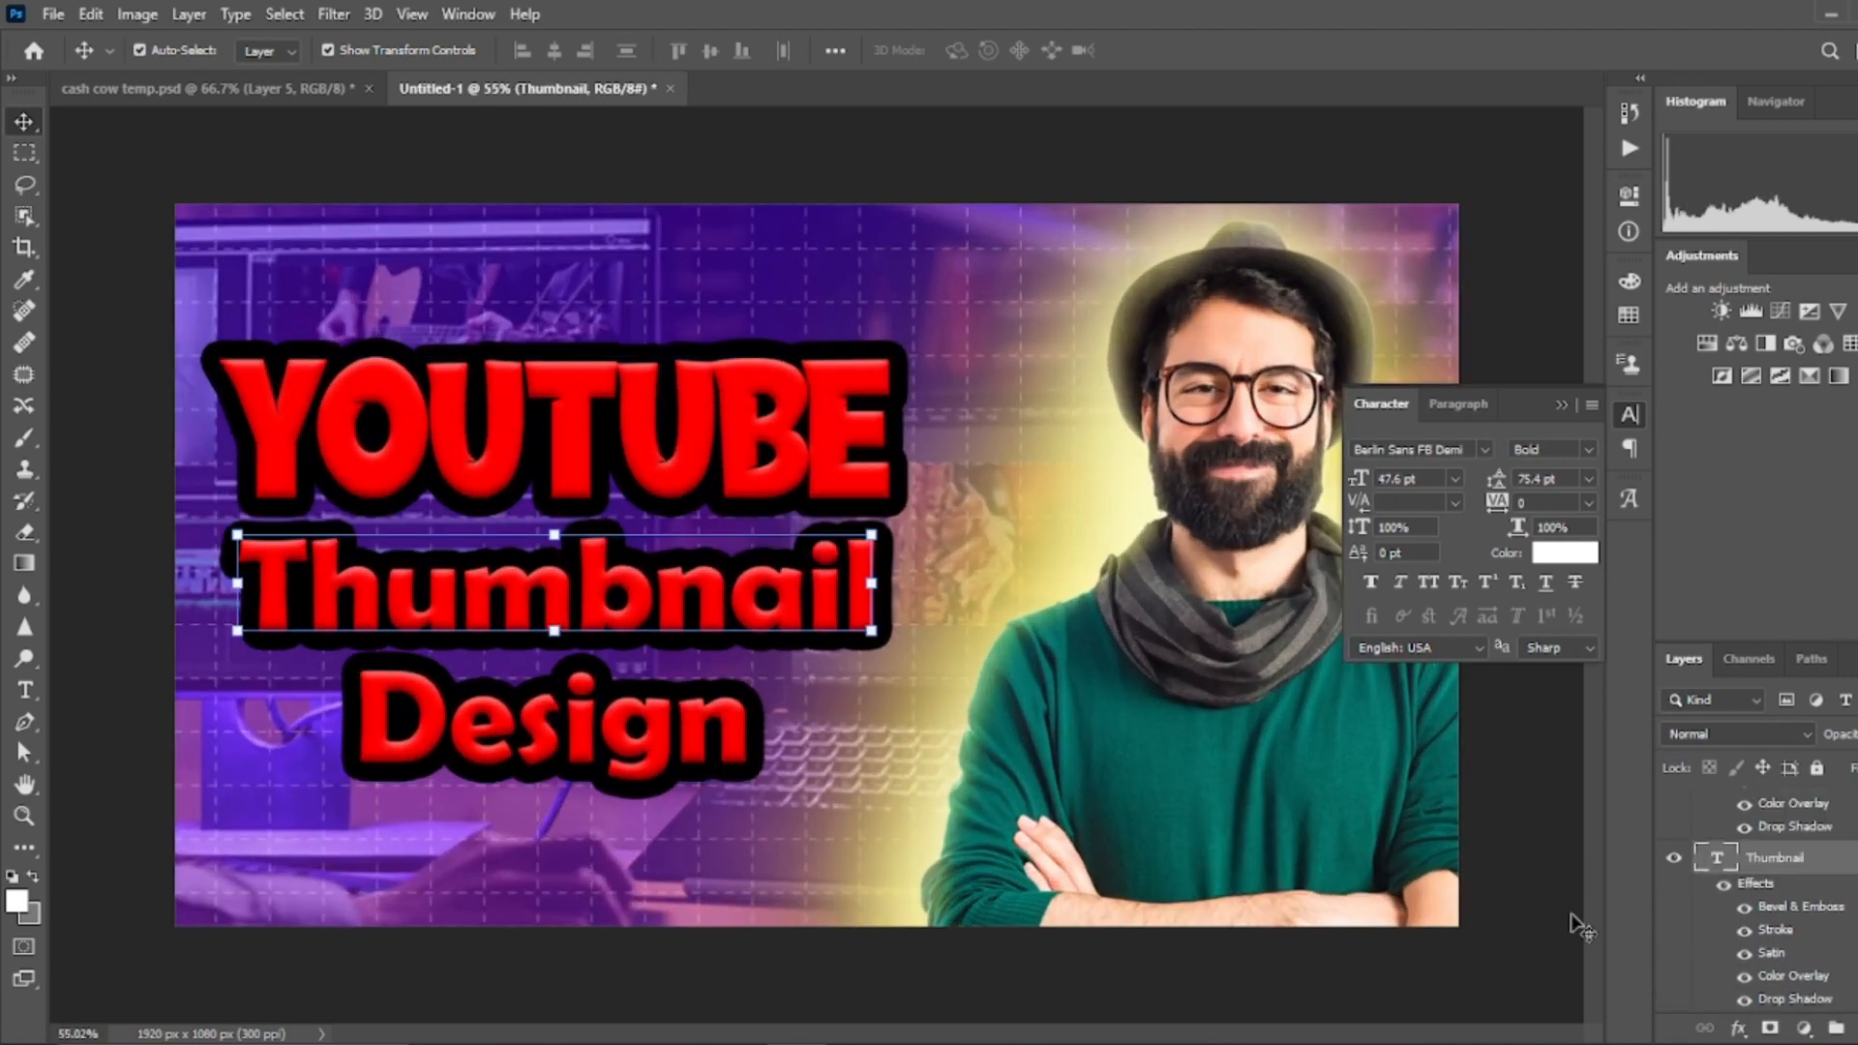
Change the Thumbnail text's color overlay to white and adjust its black stroke size.
{"action": "double_click", "coordinate": [1793, 975]}
{"action": "left_click", "coordinate": [1518, 260]}
{"action": "left_click_drag", "start_coordinate": [1641, 557], "coordinate": [1640, 534]}
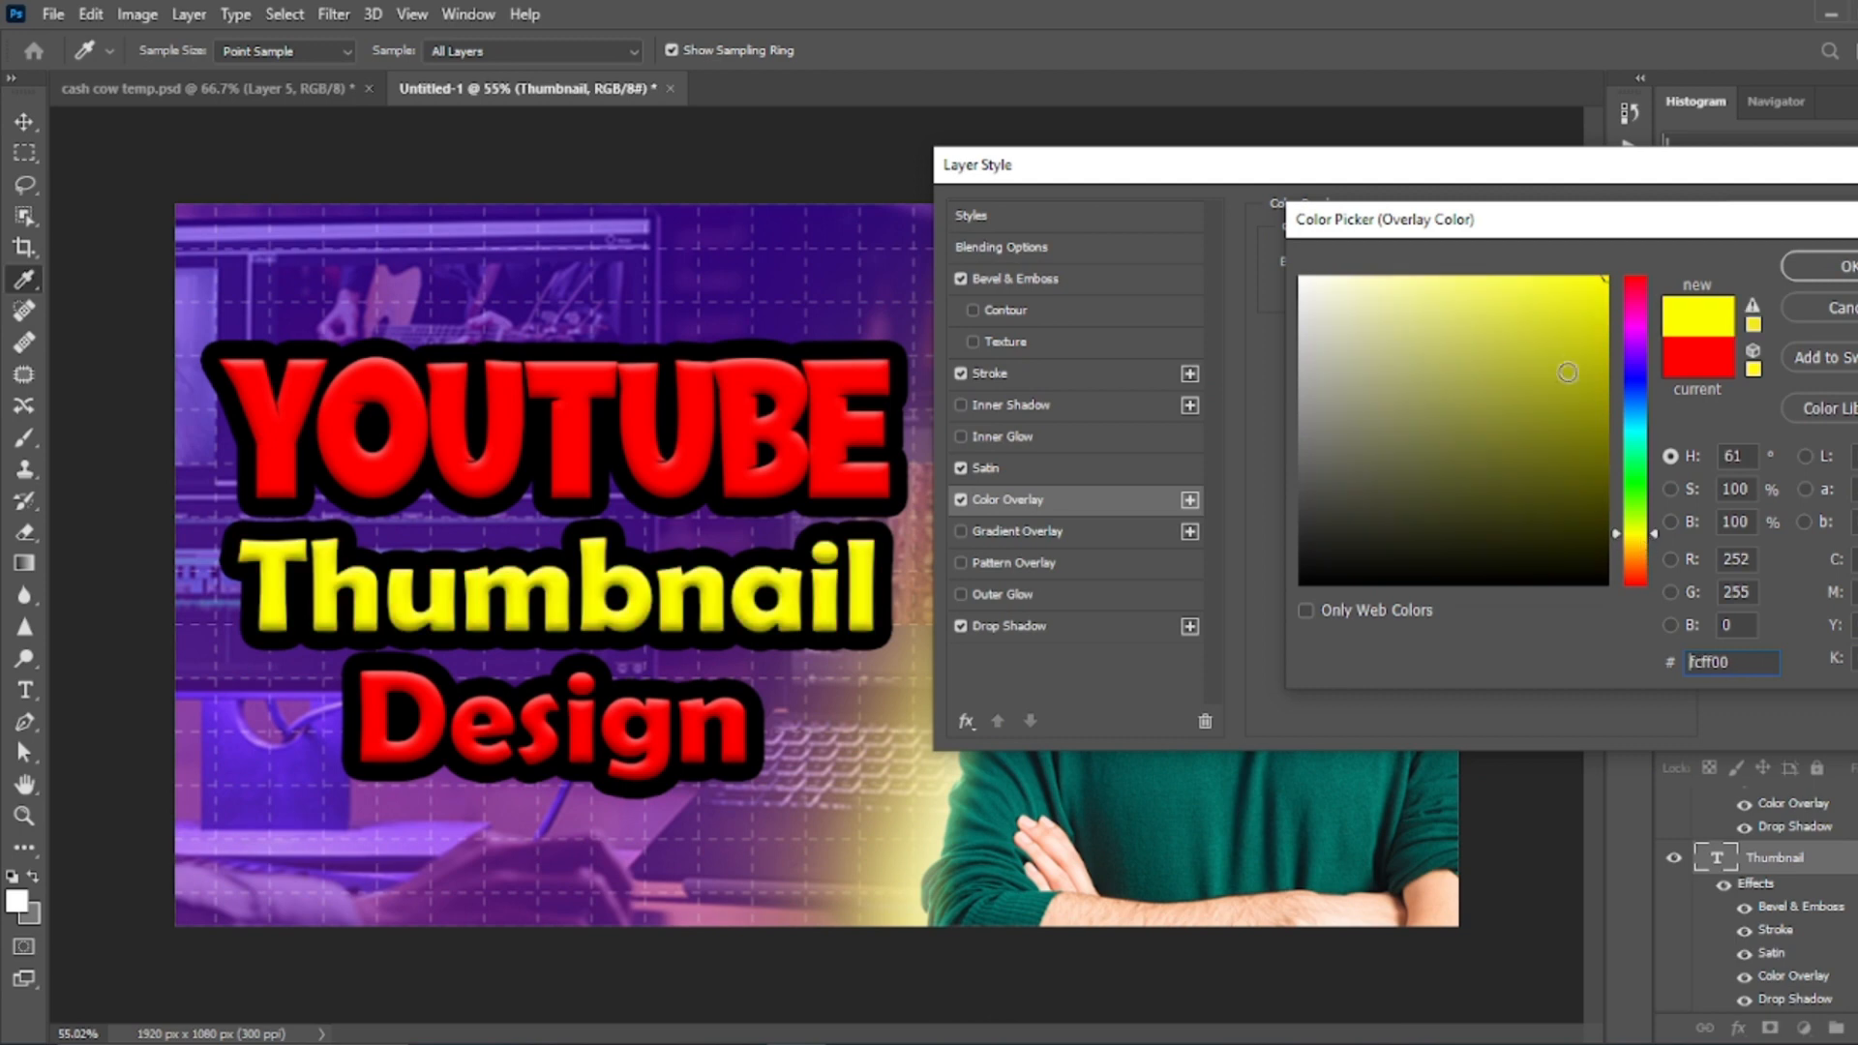
{"action": "left_click", "coordinate": [1302, 278]}
{"action": "left_click", "coordinate": [1846, 272]}
{"action": "left_click", "coordinate": [989, 372]}
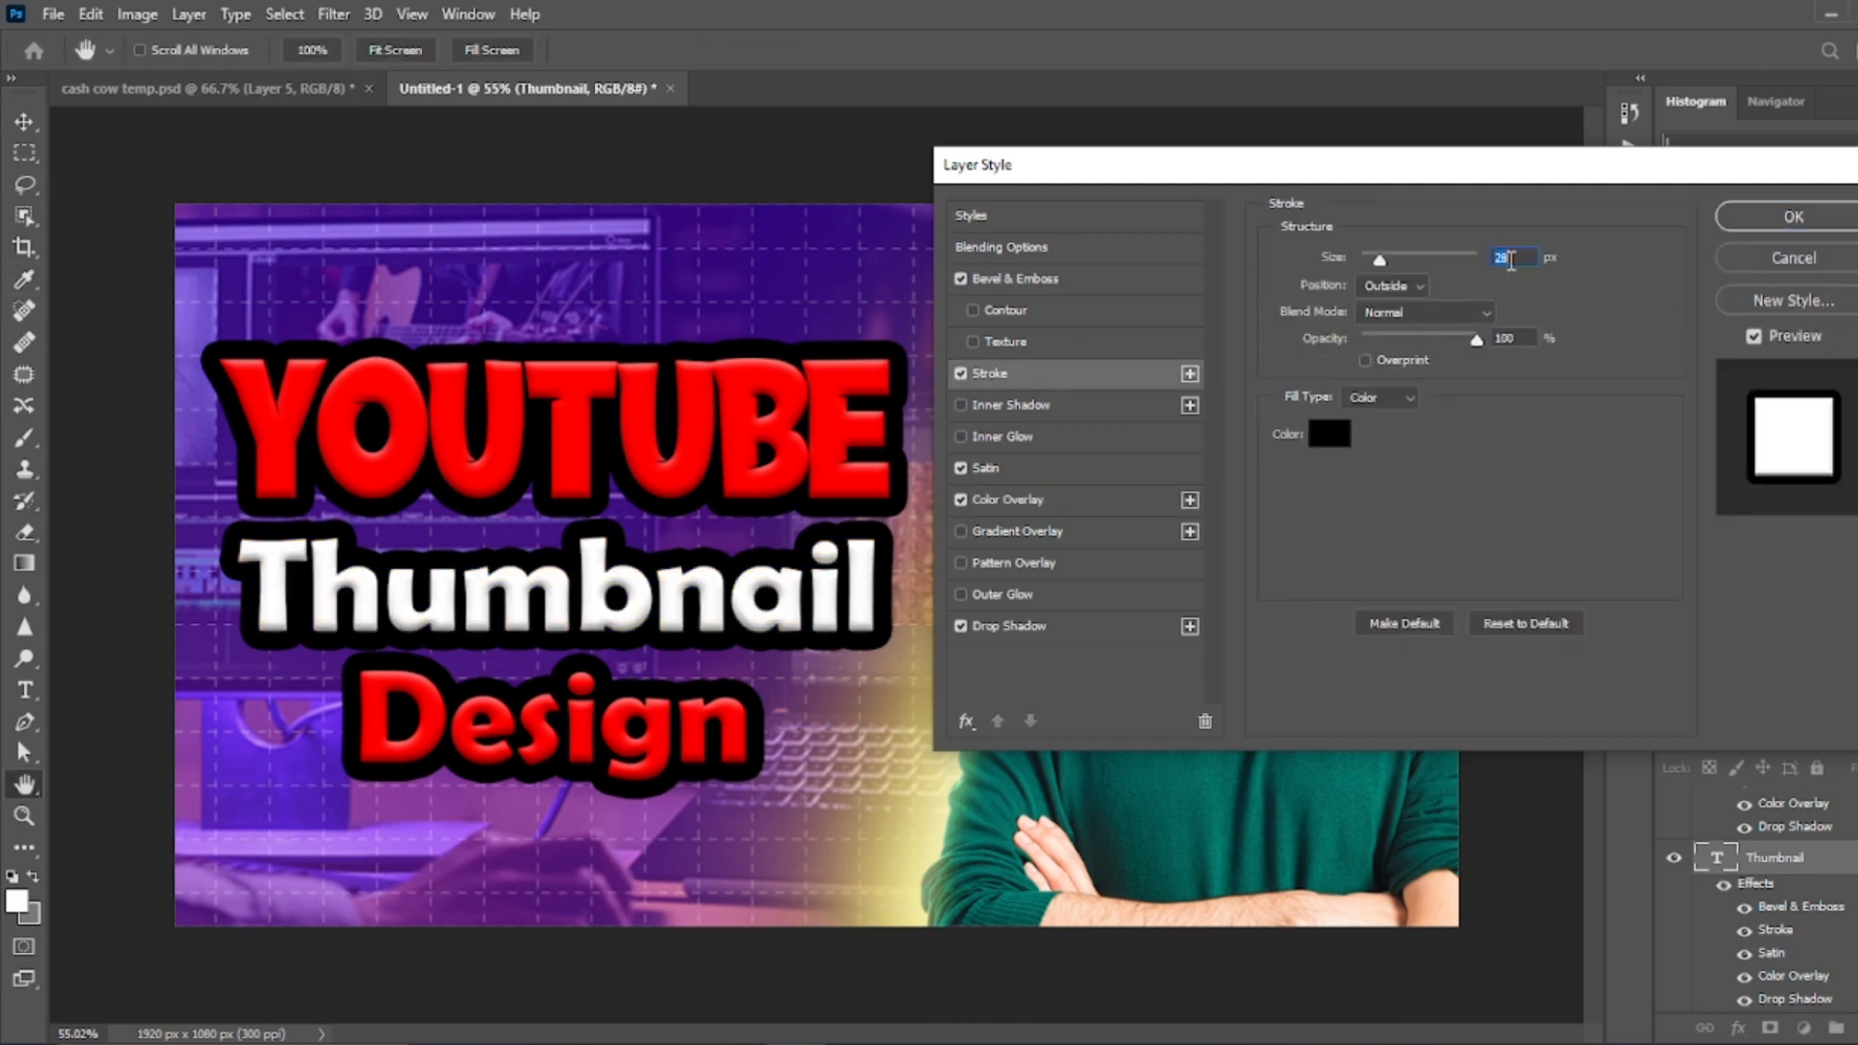
{"action": "type", "text": "5"}
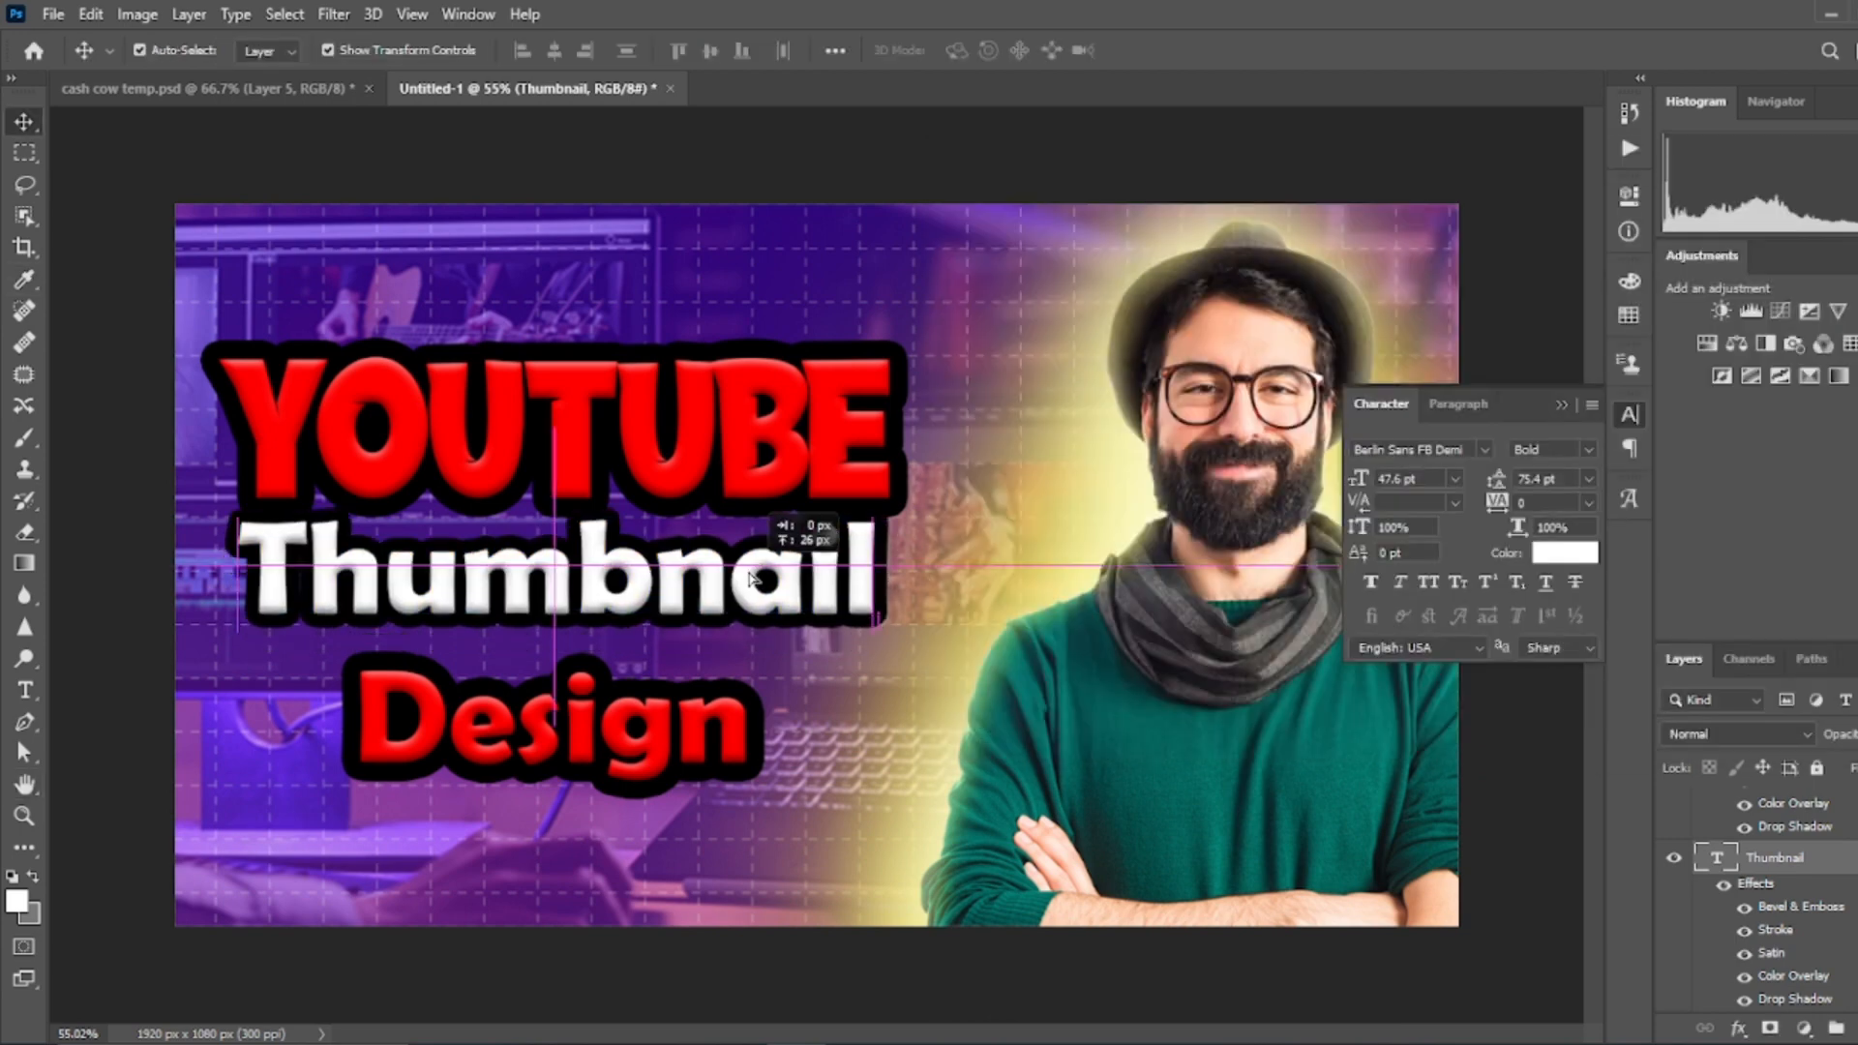
Move the Thumbnail and Design texts up so the three words stack closely together.
{"action": "left_click_drag", "start_coordinate": [765, 634], "coordinate": [764, 566]}
{"action": "left_click_drag", "start_coordinate": [735, 723], "coordinate": [735, 670]}
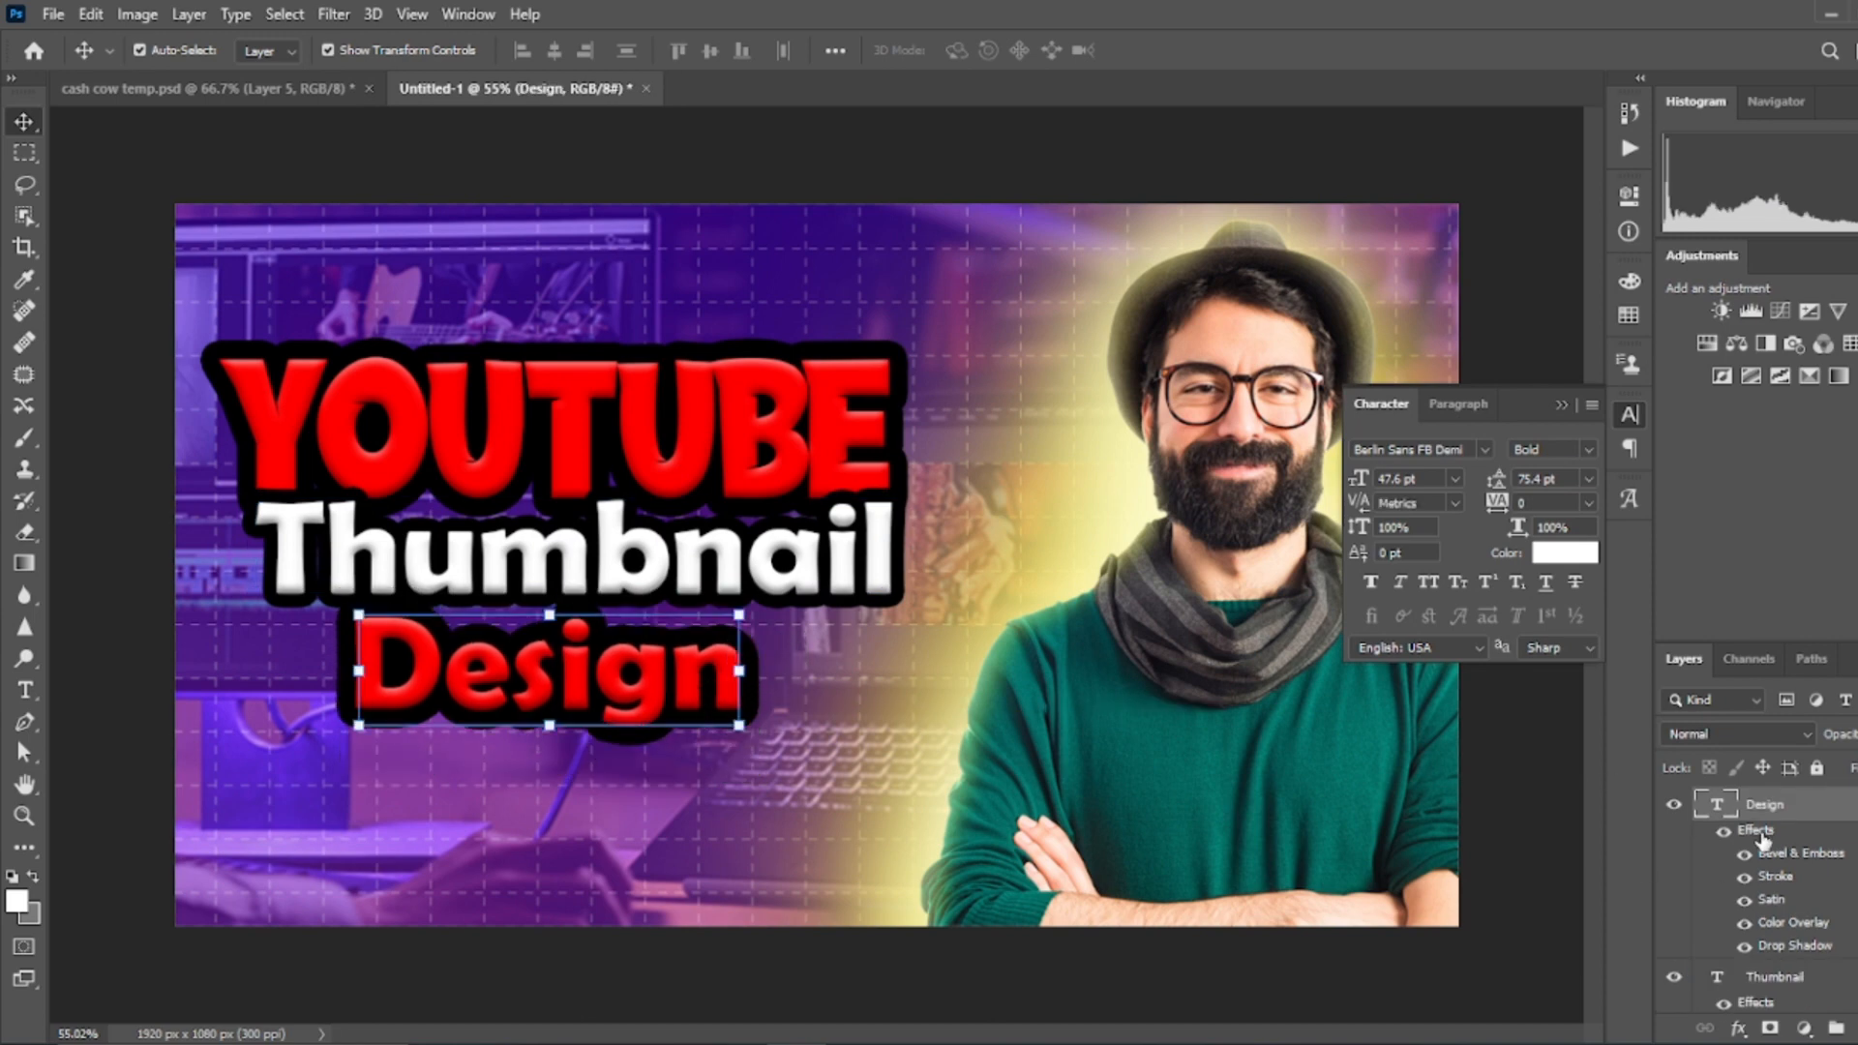
Change the Design text's color overlay to yellow and adjust its black stroke size.
{"action": "double_click", "coordinate": [1763, 834]}
{"action": "left_click", "coordinate": [1008, 500]}
{"action": "left_click", "coordinate": [1522, 262]}
{"action": "left_click_drag", "start_coordinate": [1635, 416], "coordinate": [1646, 538]}
{"action": "key", "text": "Return"}
{"action": "left_click", "coordinate": [1056, 372]}
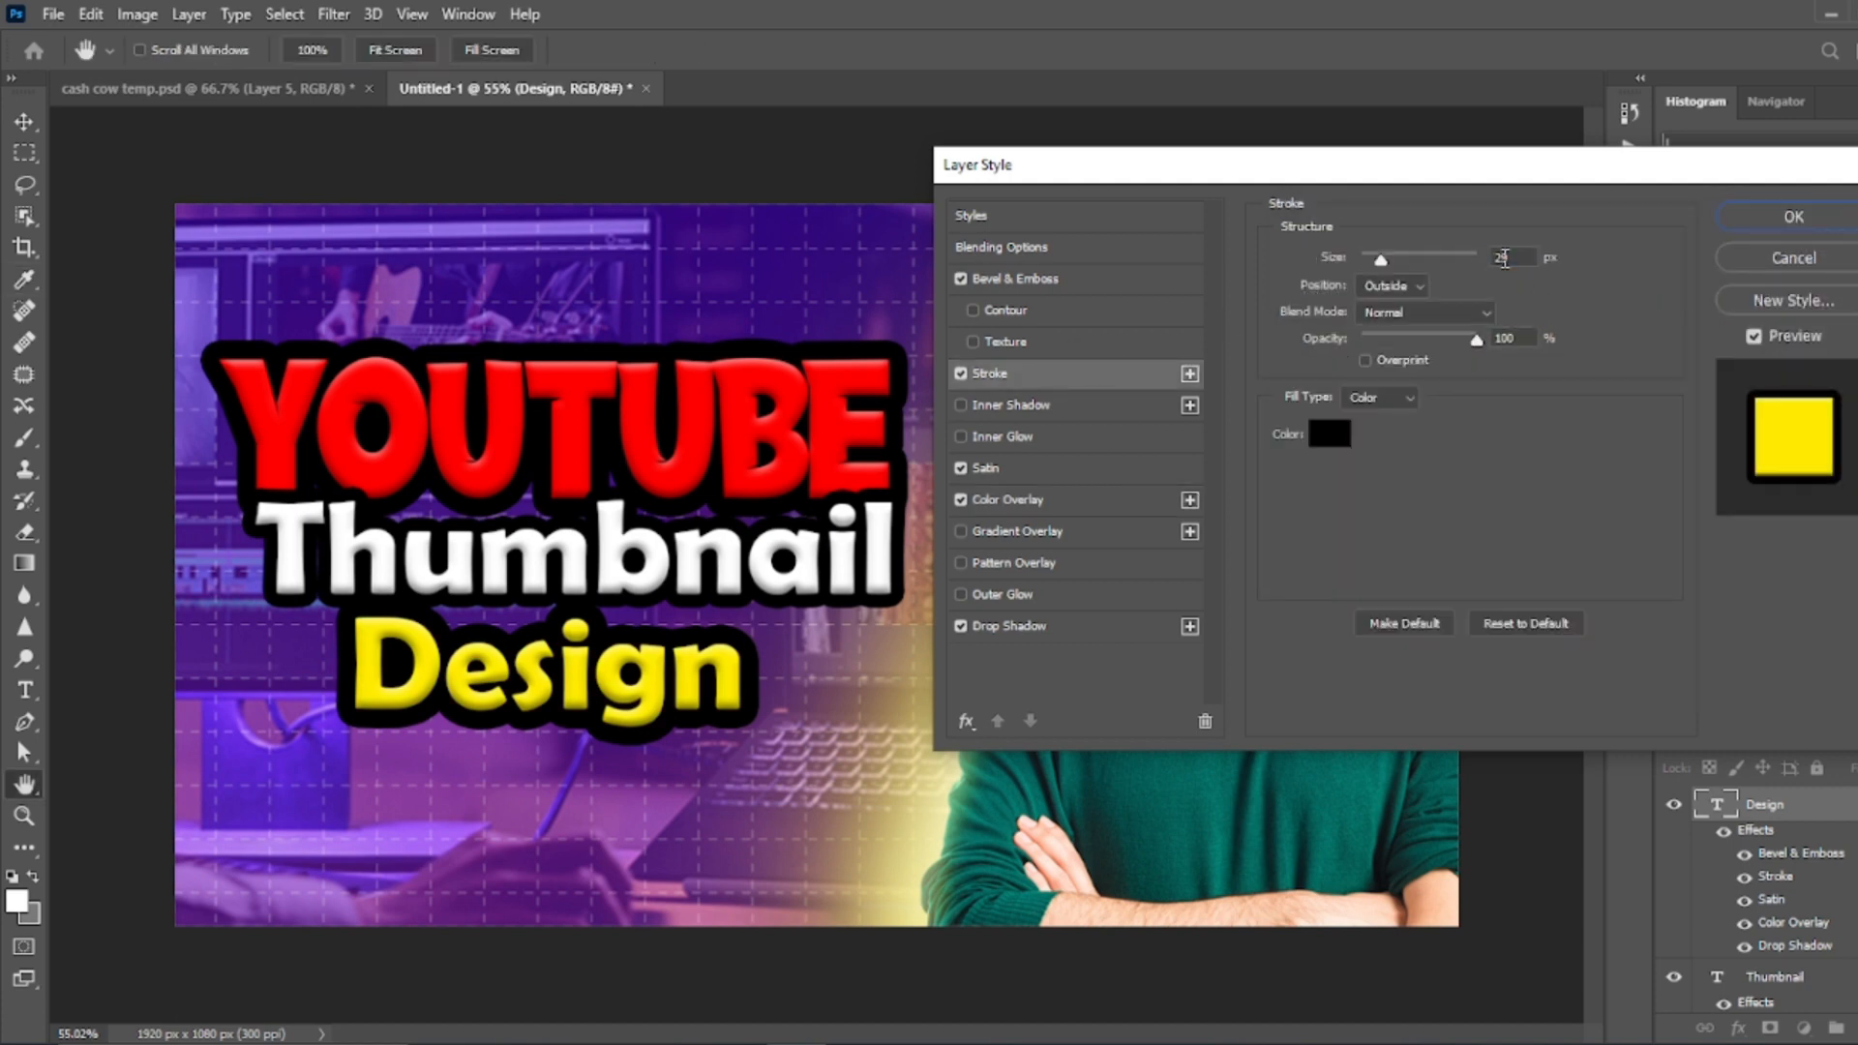
{"action": "left_click", "coordinate": [1501, 259]}
{"action": "scroll", "coordinate": [1498, 259], "scroll_direction": "down", "scroll_amount": 10}
{"action": "key", "text": "Return"}
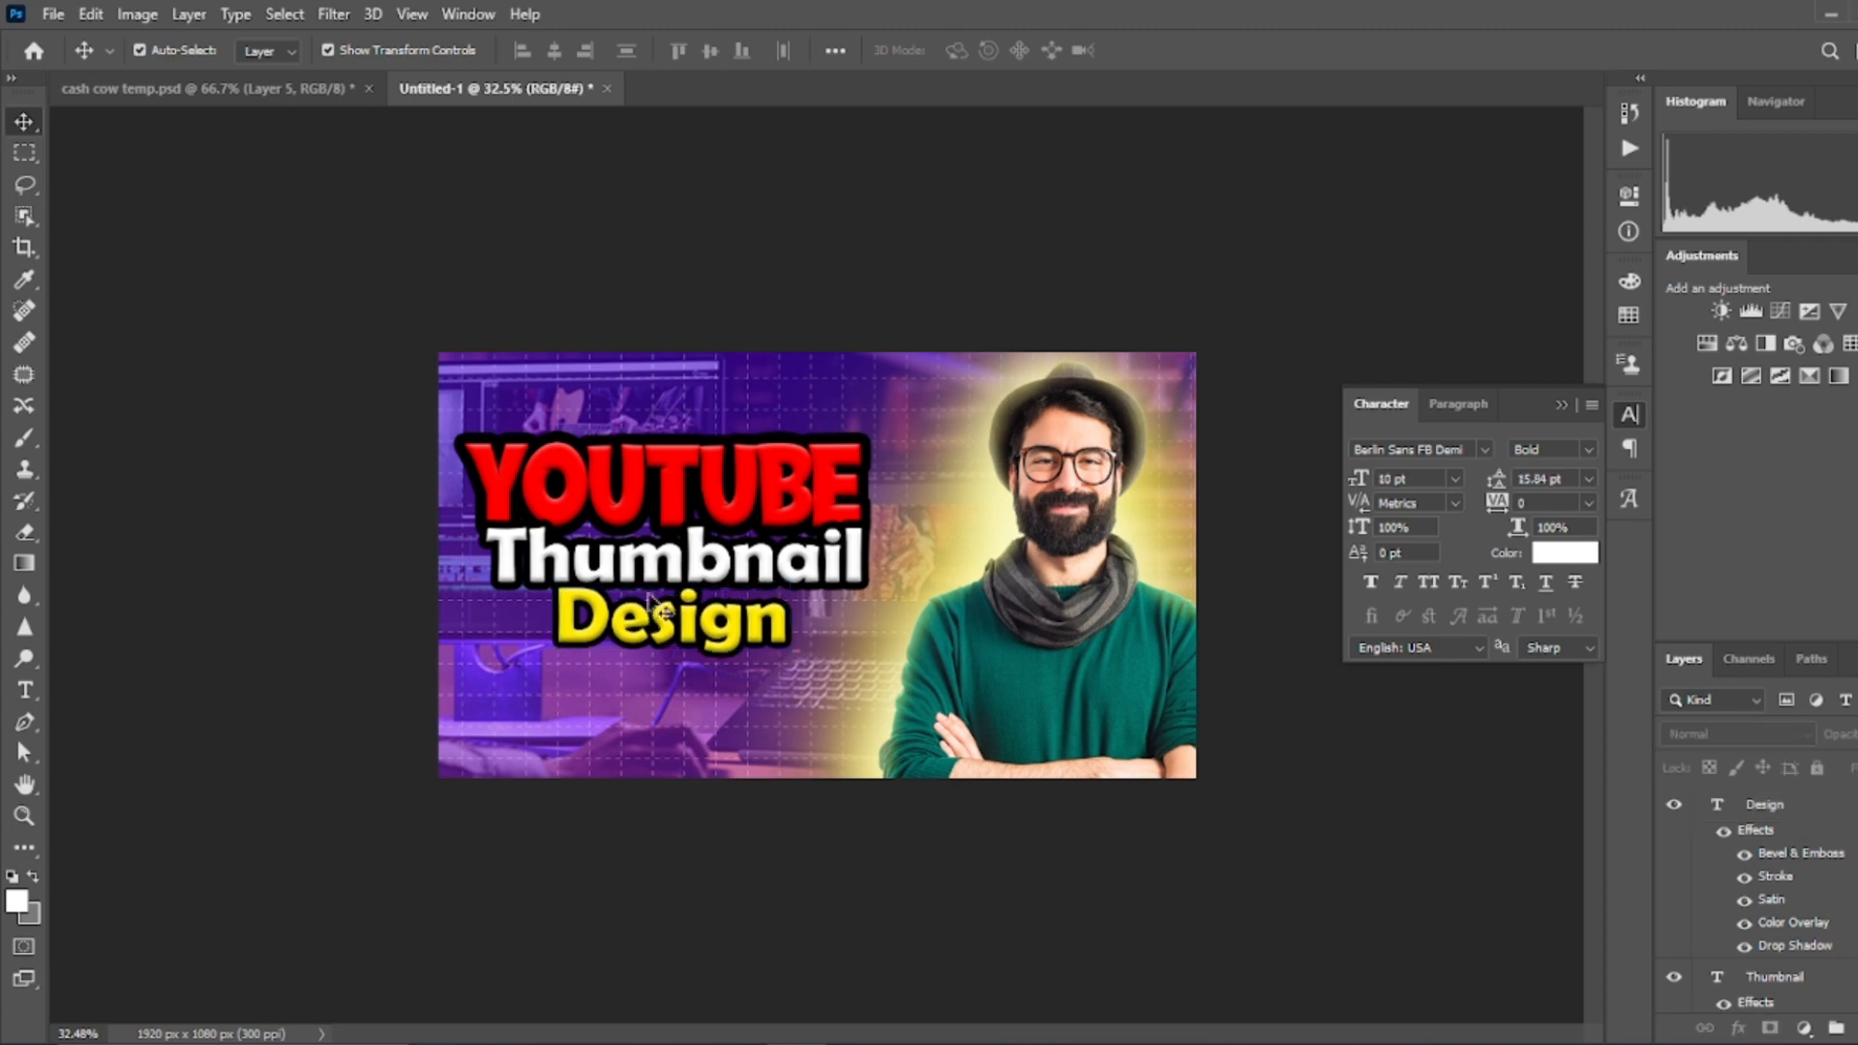
Select the title words together and nudge them slightly upward.
{"action": "left_click", "coordinate": [639, 461]}
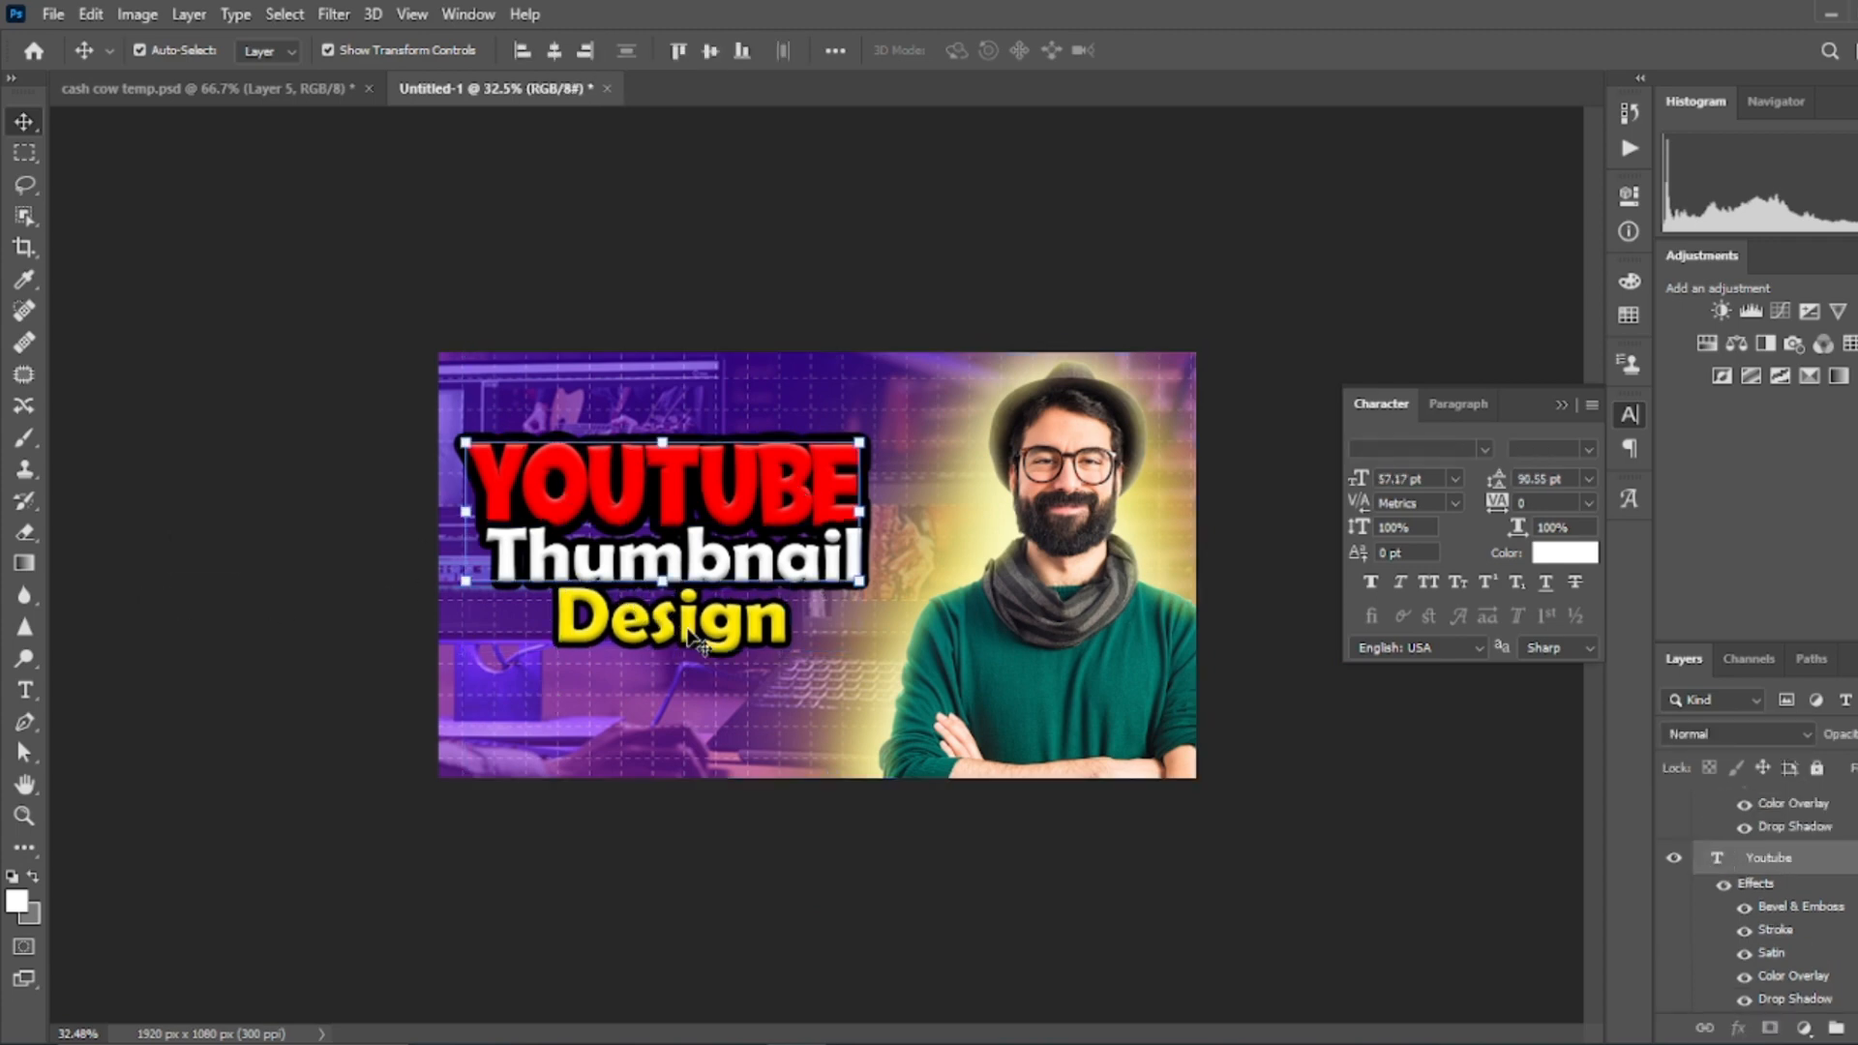
{"action": "mouse_move", "coordinate": [693, 502]}
{"action": "left_mouse_down"}
{"action": "mouse_move", "coordinate": [693, 520]}
{"action": "mouse_move", "coordinate": [693, 499]}
{"action": "left_mouse_up"}
Place the green zigzag arrow image from the thumbnail folder and move it behind the title texts.
{"action": "left_click", "coordinate": [716, 1044]}
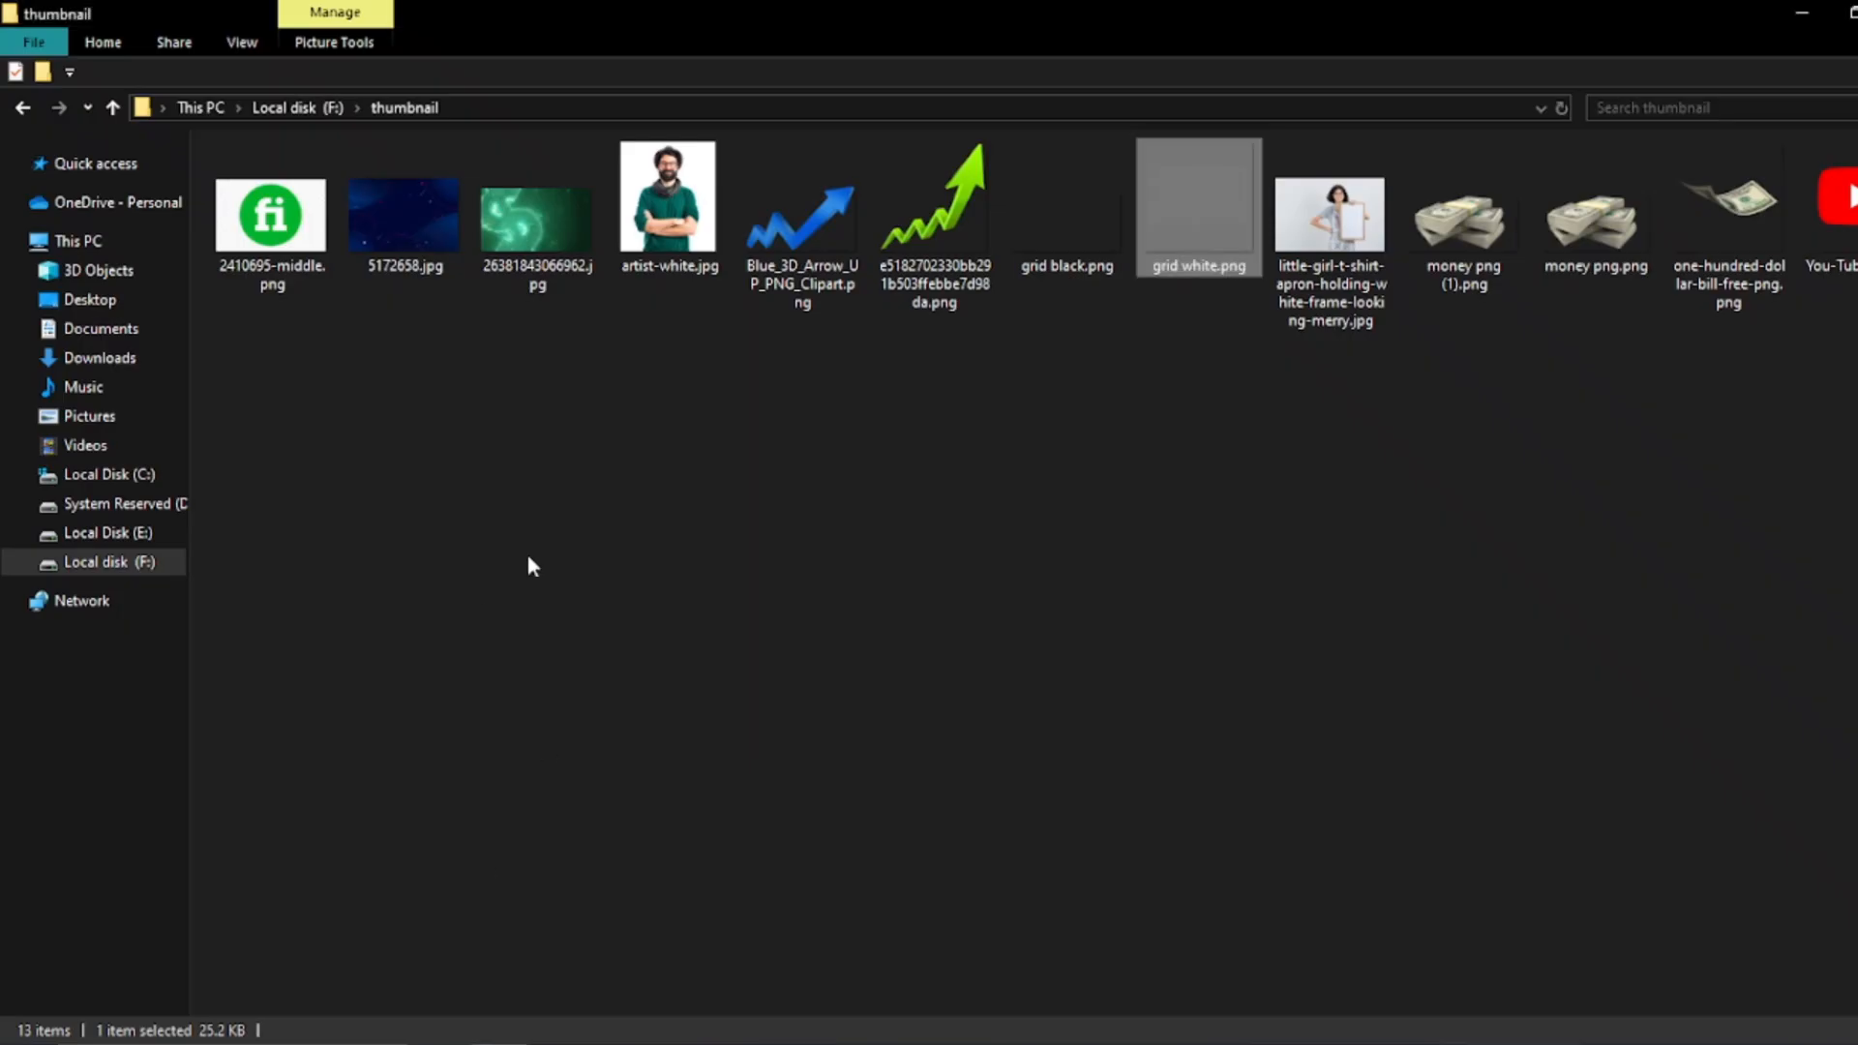
{"action": "left_click_drag", "start_coordinate": [934, 233], "coordinate": [581, 677]}
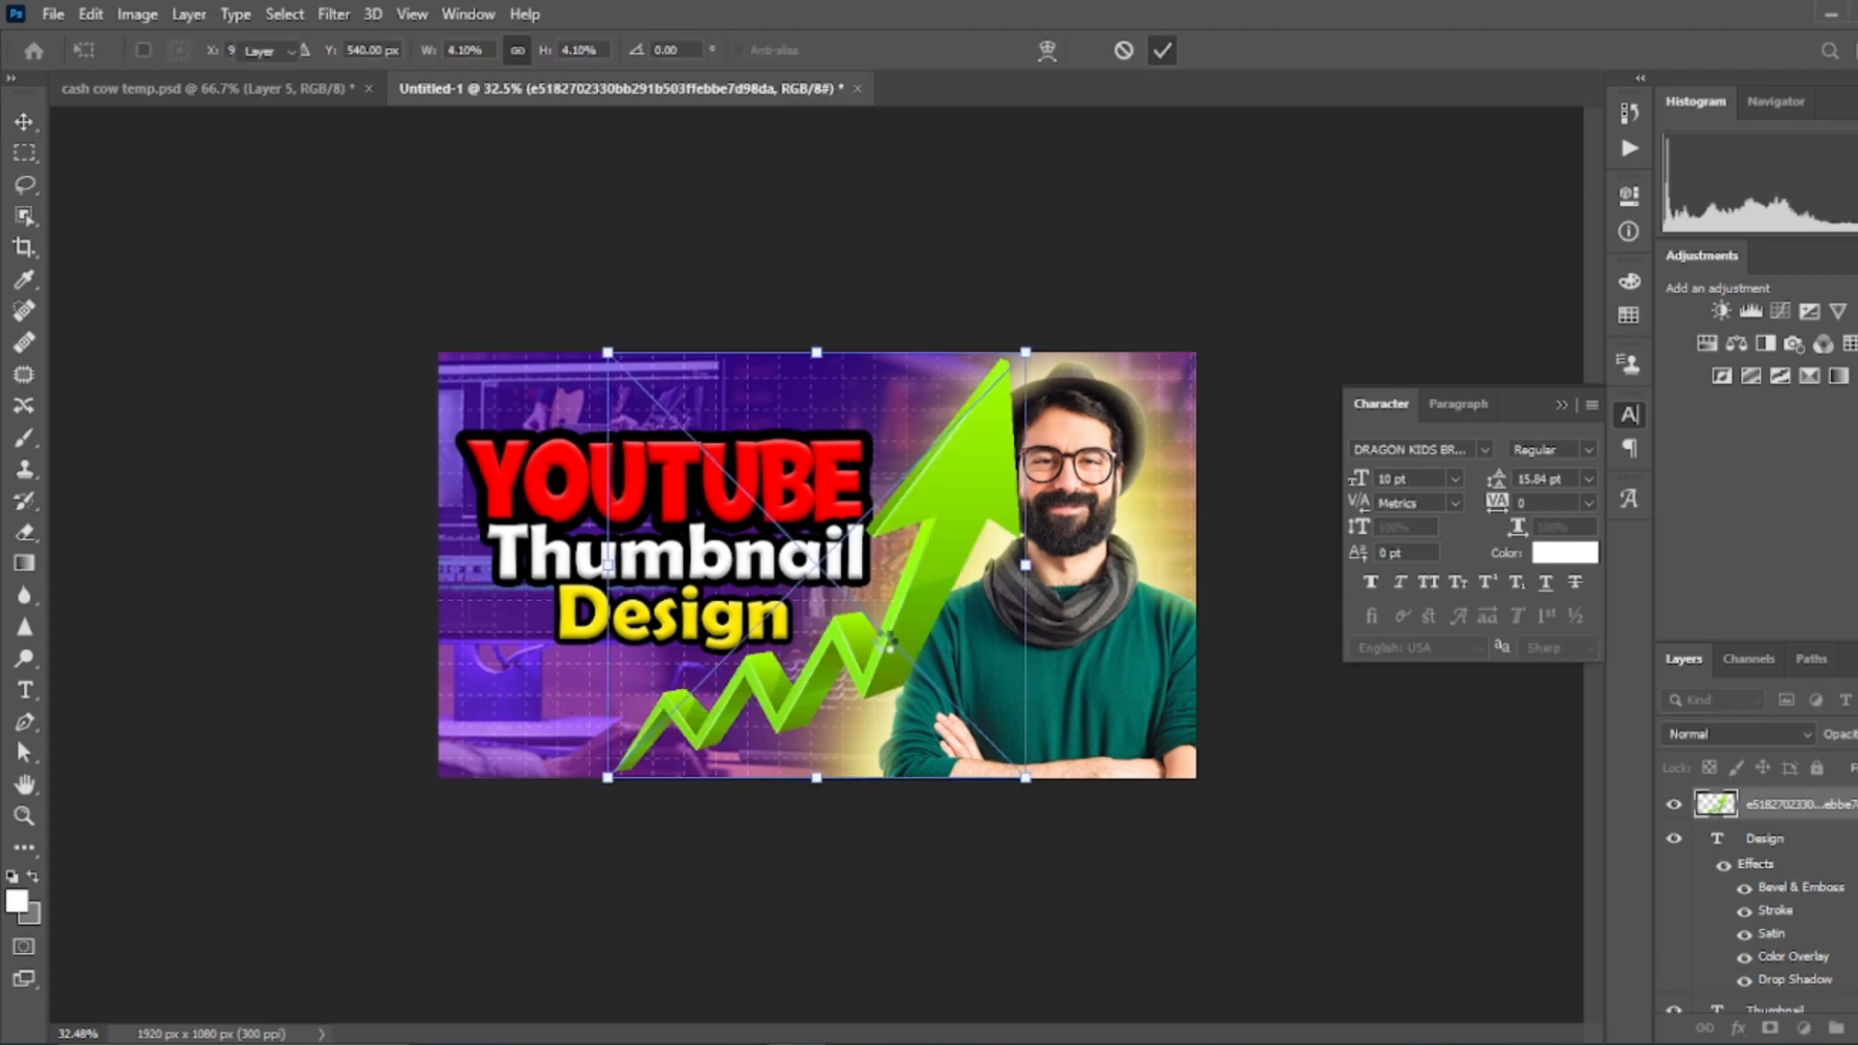
{"action": "key", "text": "Return"}
{"action": "left_click_drag", "start_coordinate": [890, 641], "coordinate": [805, 658]}
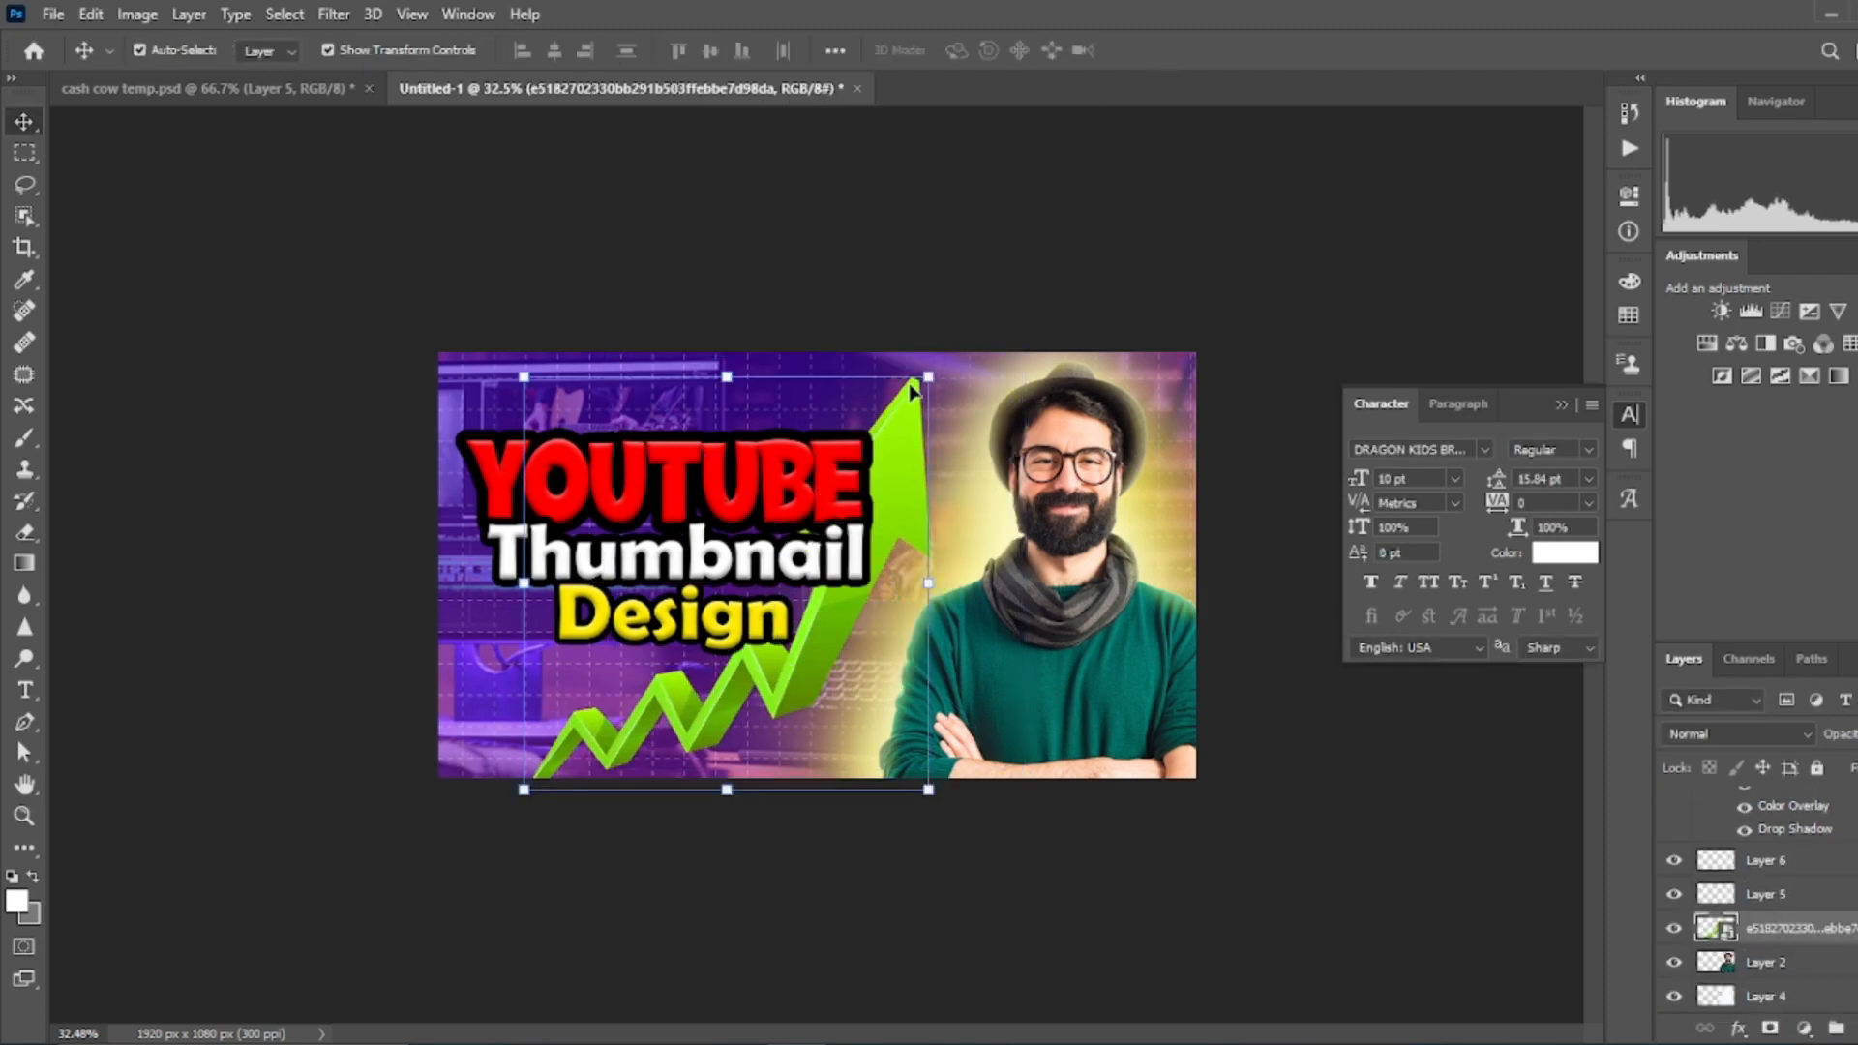
Rotate and reshape the green arrow to rise along the canvas's lower left, and restack it beneath Layer 3.
{"action": "key", "text": "ctrl+t"}
{"action": "left_click_drag", "start_coordinate": [911, 391], "coordinate": [913, 513]}
{"action": "left_click_drag", "start_coordinate": [865, 973], "coordinate": [728, 989]}
{"action": "left_click_drag", "start_coordinate": [809, 766], "coordinate": [798, 719]}
{"action": "key", "text": "Return"}
{"action": "left_click_drag", "start_coordinate": [1778, 930], "coordinate": [1760, 1014]}
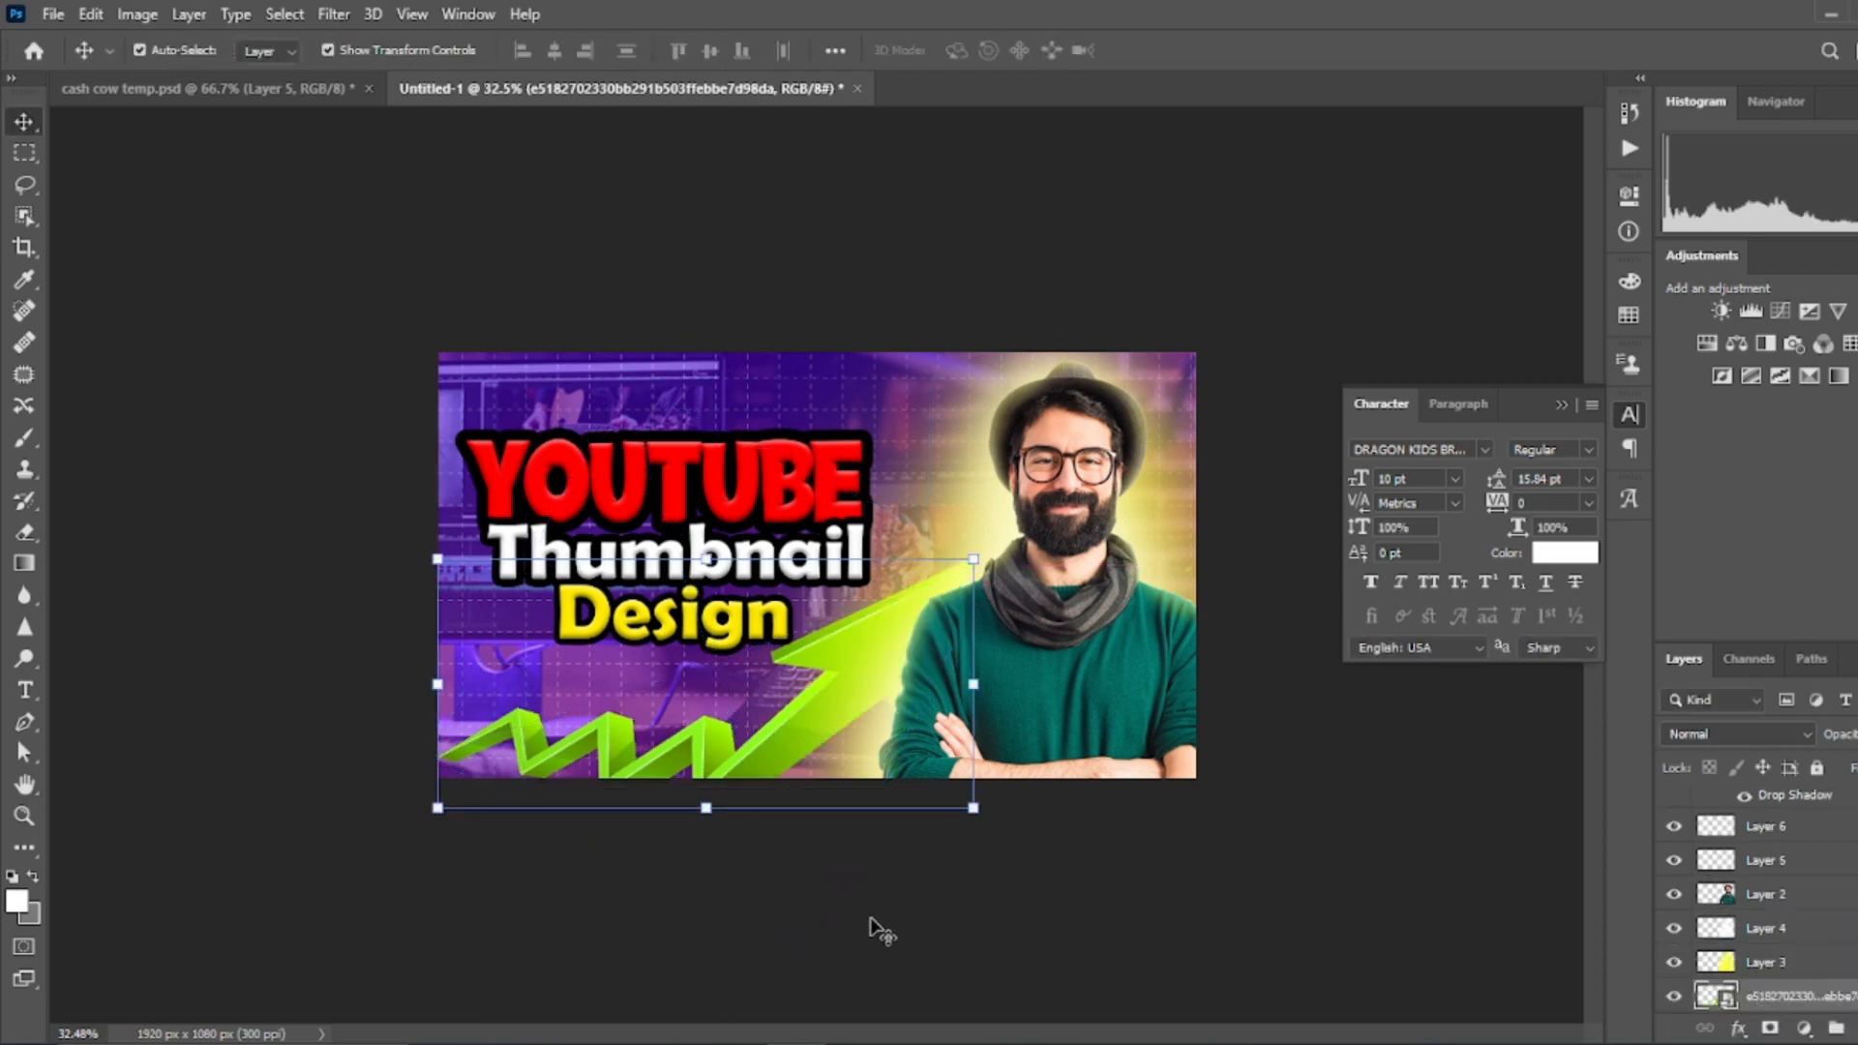
Nudge the green arrow upward and soften it with a Gaussian Blur.
{"action": "left_click_drag", "start_coordinate": [721, 683], "coordinate": [723, 661]}
{"action": "left_click", "coordinate": [334, 14]}
{"action": "mouse_move", "coordinate": [489, 282]}
{"action": "left_click", "coordinate": [746, 389]}
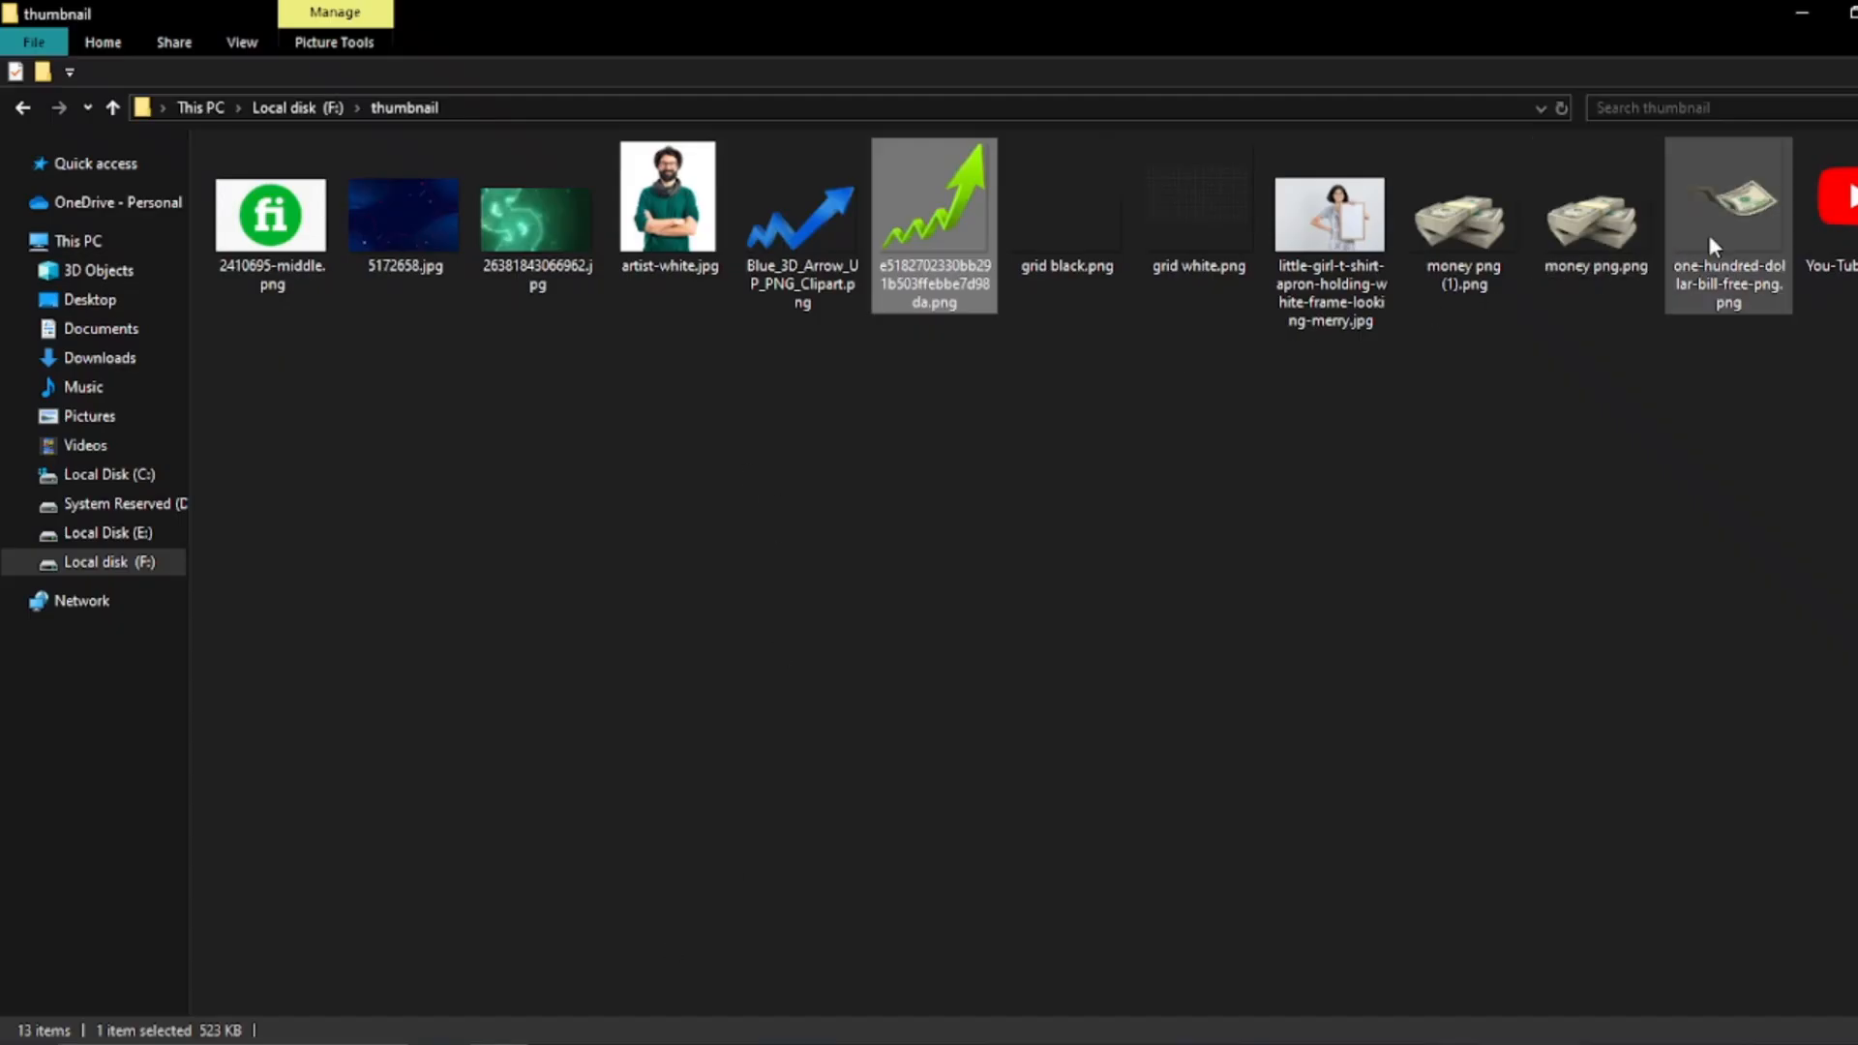
Place the one-hundred-dollar-bill image from the thumbnail folder and shrink it into the canvas's upper-left corner.
{"action": "left_click", "coordinate": [1736, 217]}
{"action": "left_click_drag", "start_coordinate": [1736, 216], "coordinate": [801, 1025]}
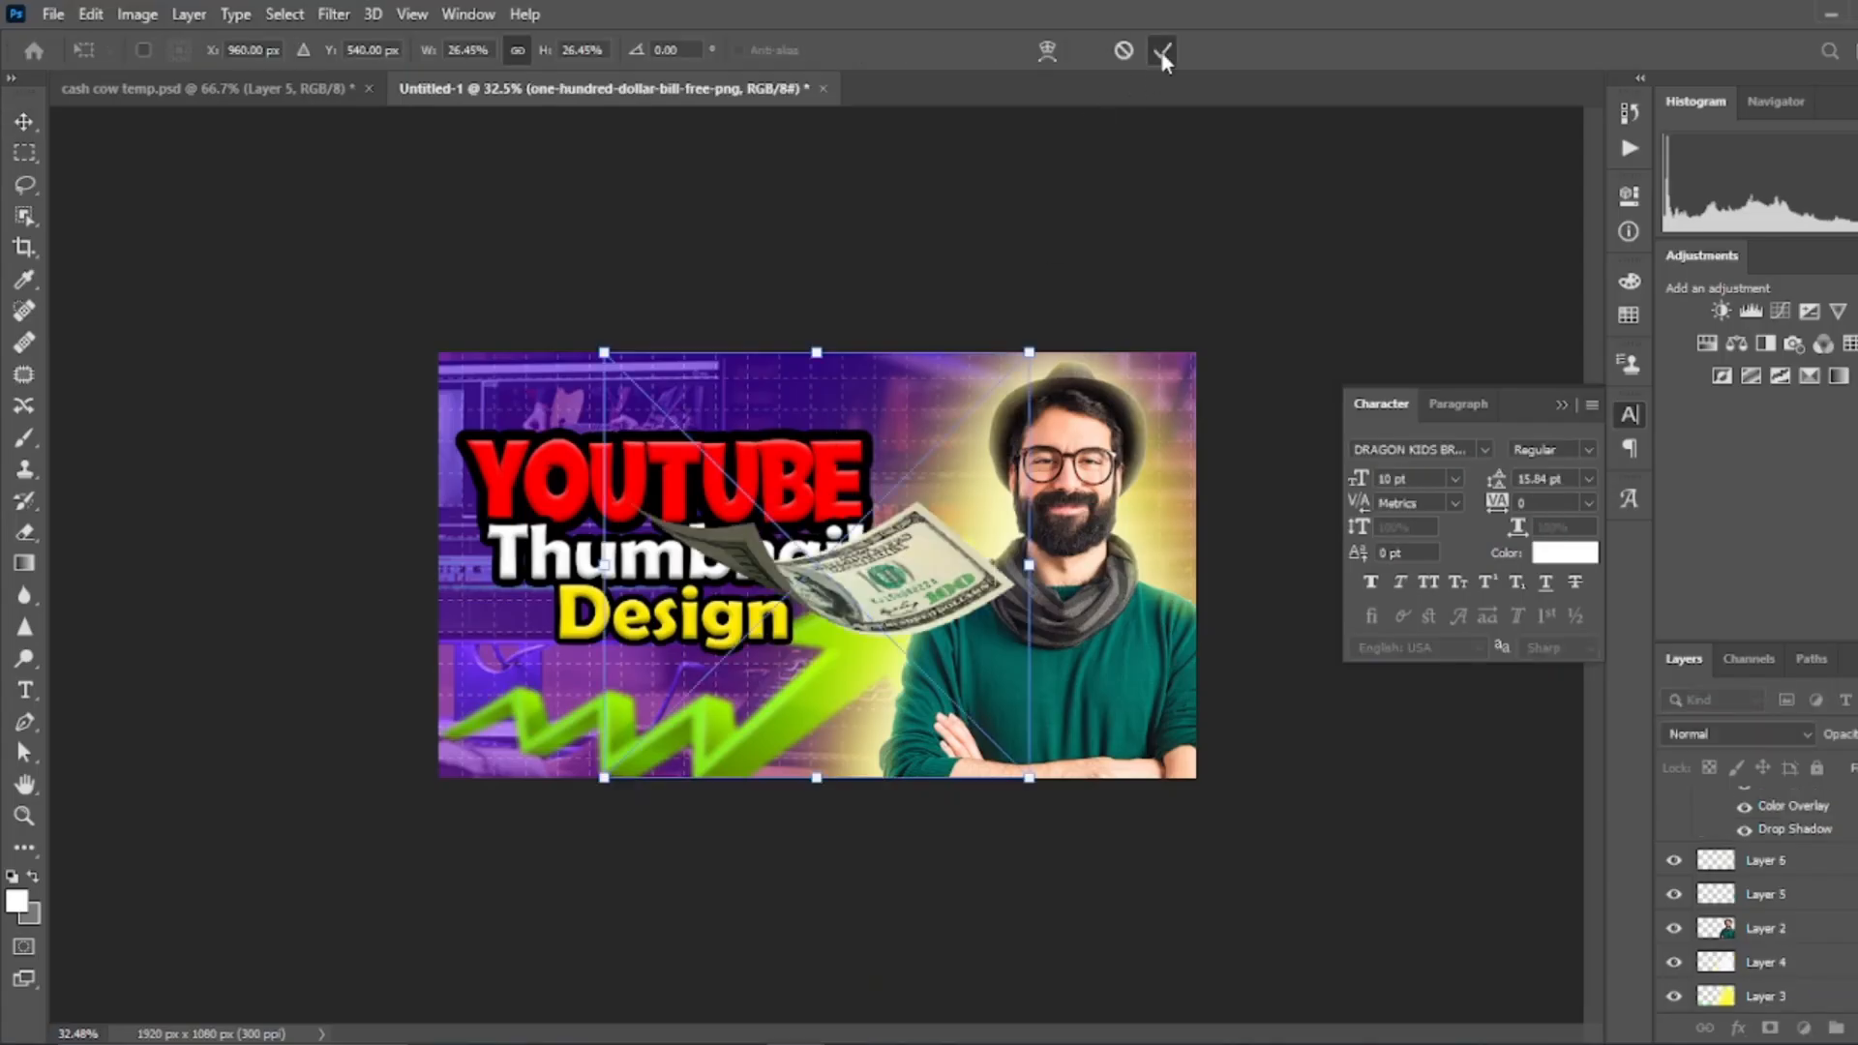
{"action": "left_click_drag", "start_coordinate": [852, 571], "coordinate": [832, 416]}
{"action": "left_click_drag", "start_coordinate": [1036, 414], "coordinate": [735, 404]}
Duplicate the dollar bill to the canvas's lower-right corner and to a spot just beneath the word Design.
{"action": "left_click_drag", "start_coordinate": [704, 417], "coordinate": [1203, 770]}
{"action": "key", "text": "Return"}
{"action": "left_click_drag", "start_coordinate": [1078, 747], "coordinate": [787, 692]}
Restack the dollar bill under the word Design beneath the green arrow and apply Gaussian Blur to it.
{"action": "scroll", "coordinate": [1759, 891], "scroll_direction": "down", "scroll_amount": 5}
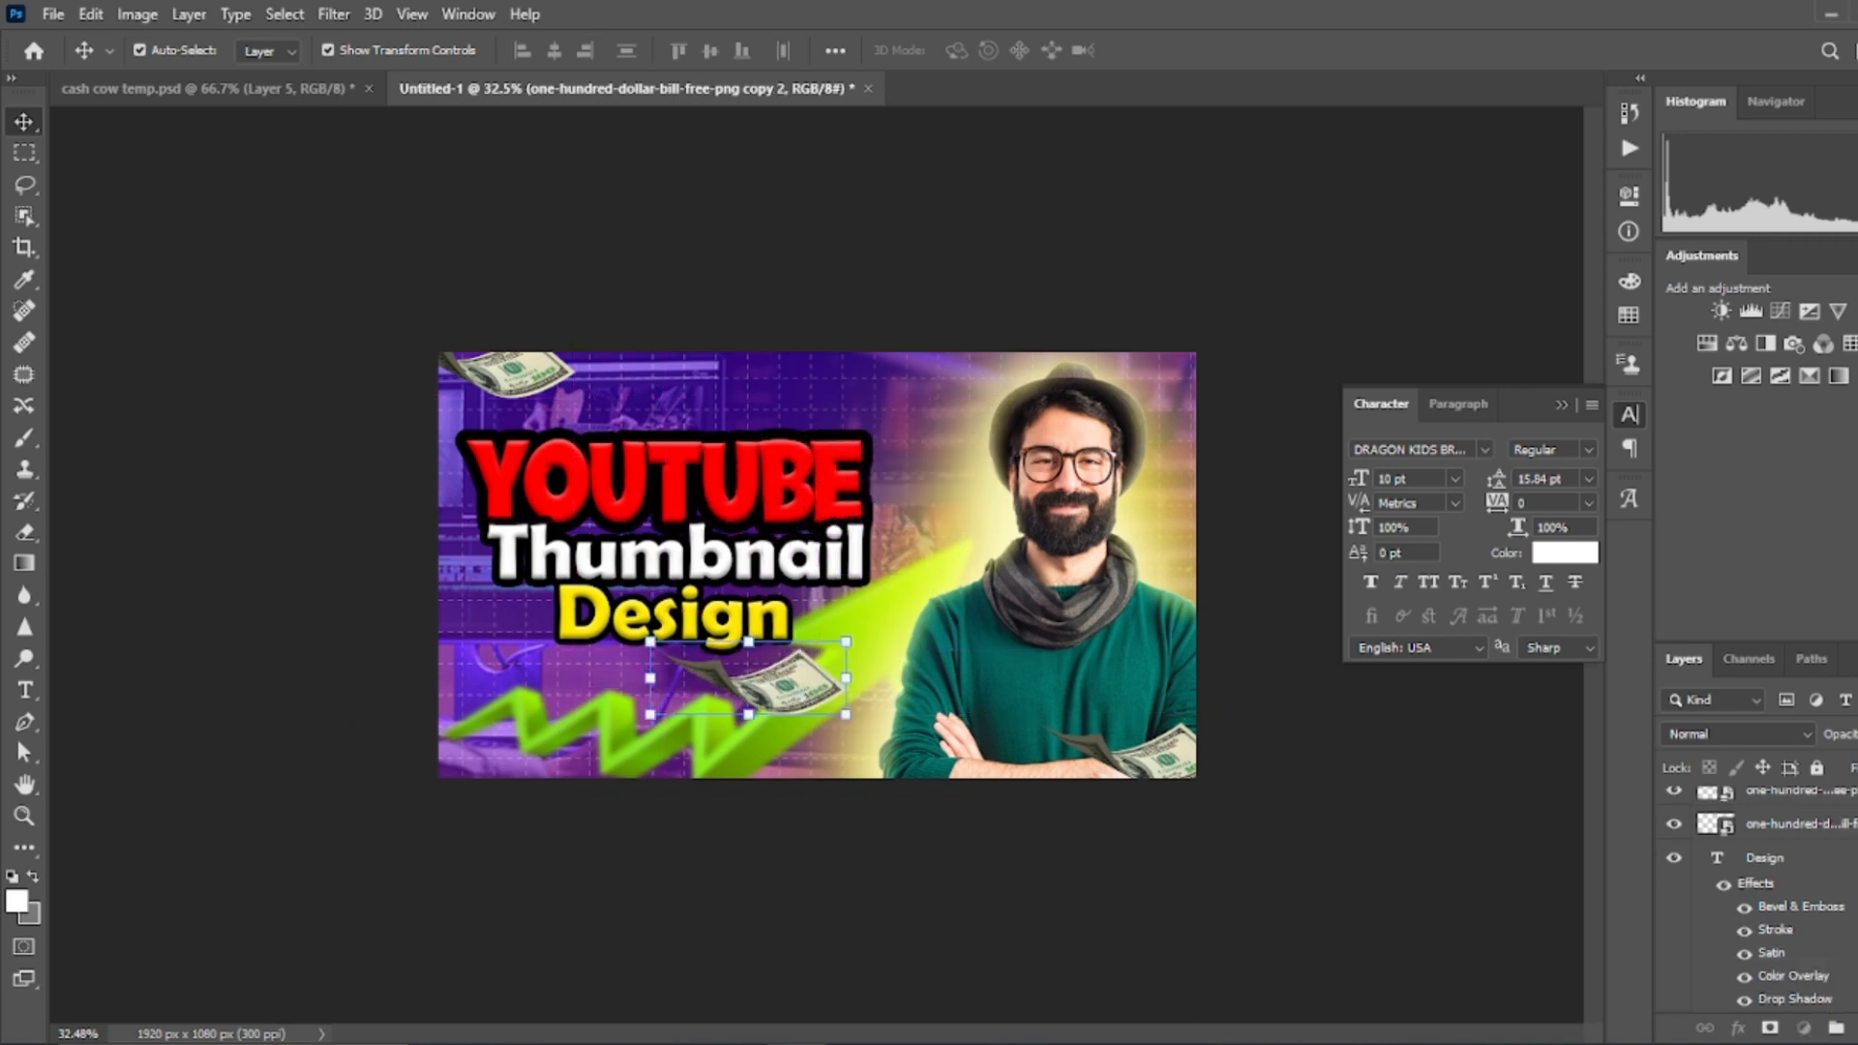
{"action": "left_click", "coordinate": [335, 19]}
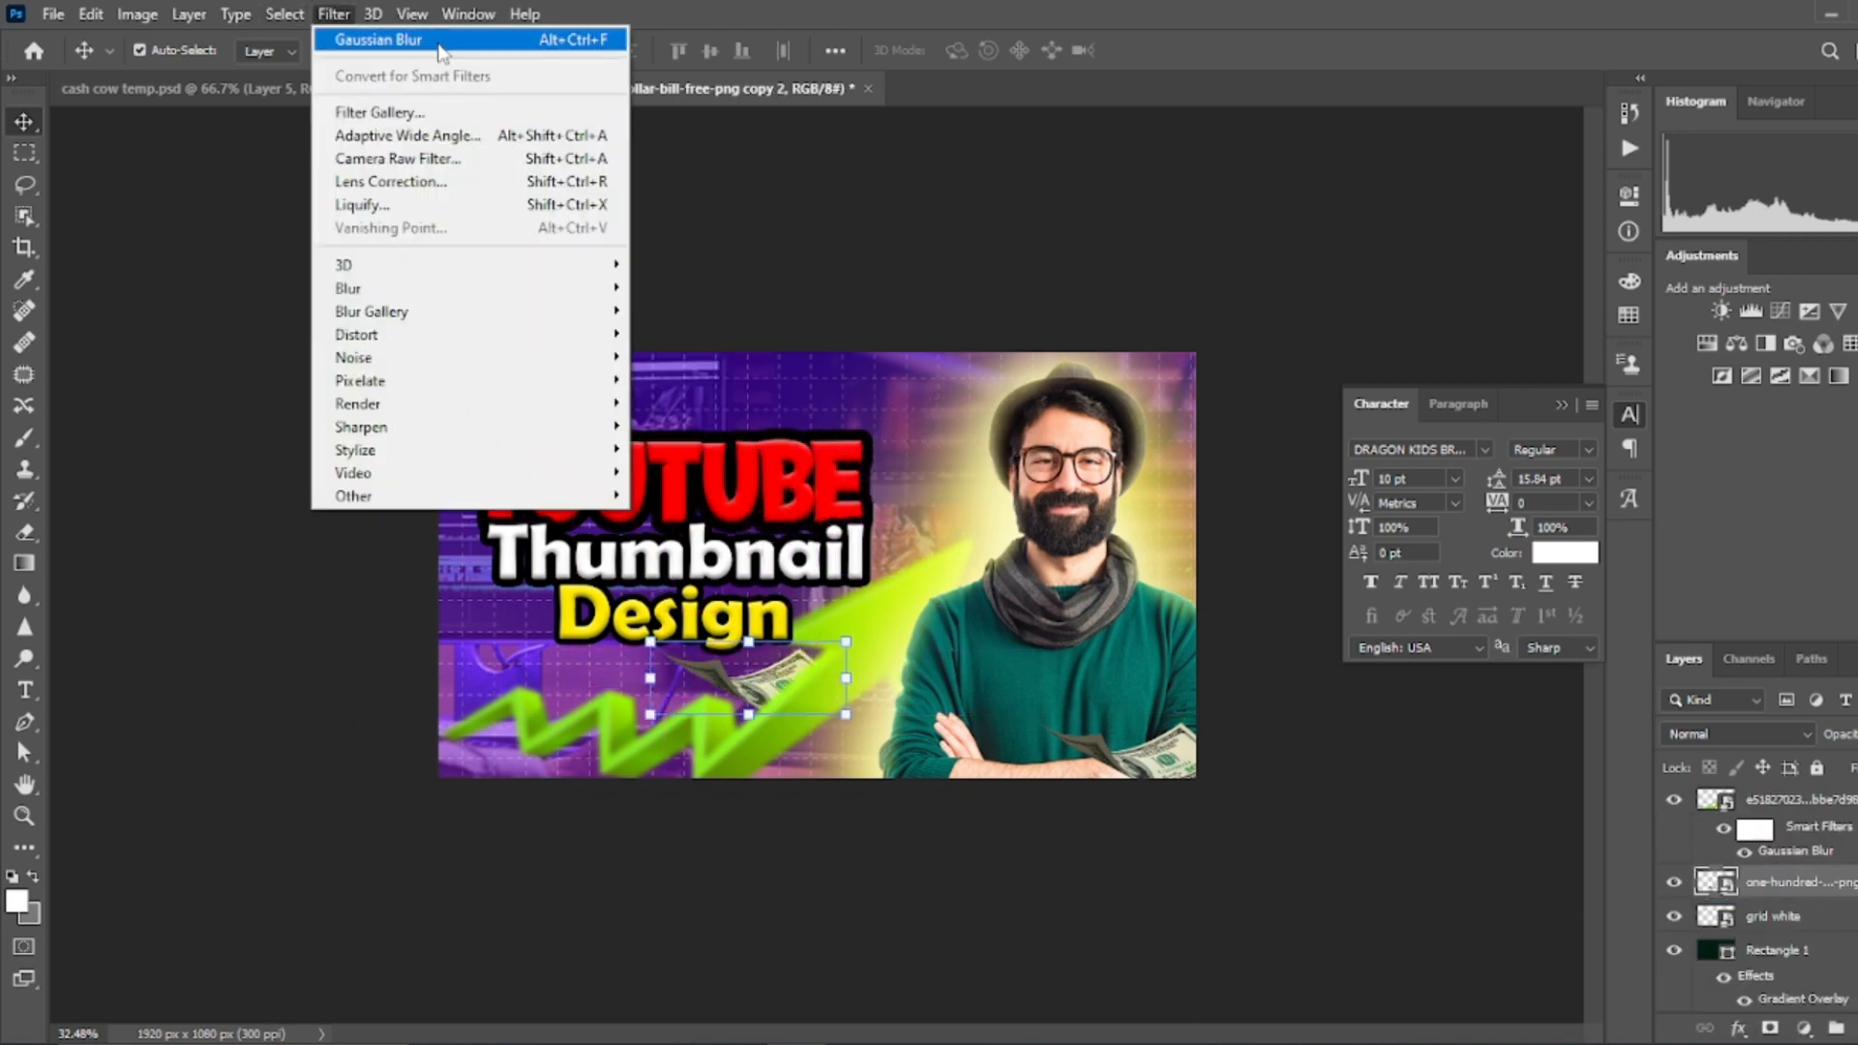
{"action": "left_click", "coordinate": [440, 40]}
{"action": "left_click", "coordinate": [1597, 249]}
{"action": "left_click", "coordinate": [1264, 299]}
{"action": "scroll", "coordinate": [1031, 660], "scroll_direction": "down", "scroll_amount": 2}
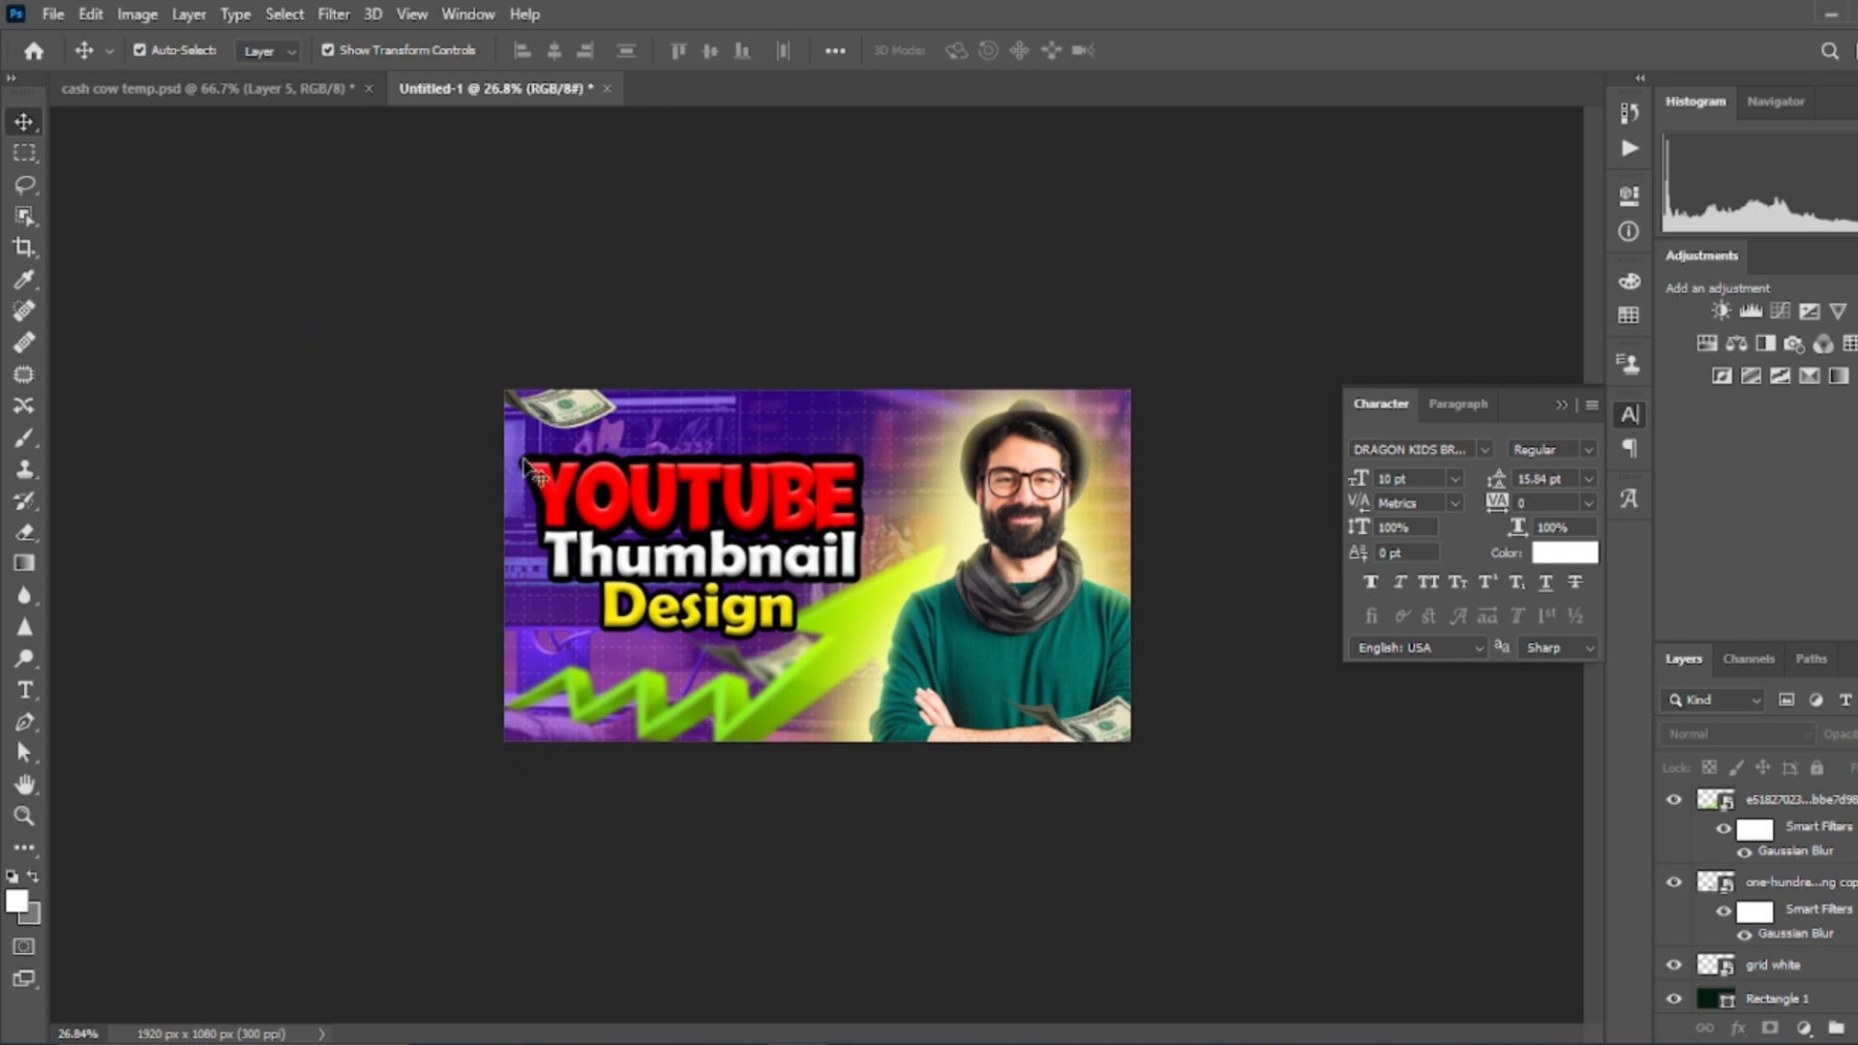
Apply Gaussian Blur to the upper-left dollar bill and reposition it slightly lower.
{"action": "left_click", "coordinate": [558, 410]}
{"action": "left_click", "coordinate": [333, 14]}
{"action": "left_click", "coordinate": [440, 41]}
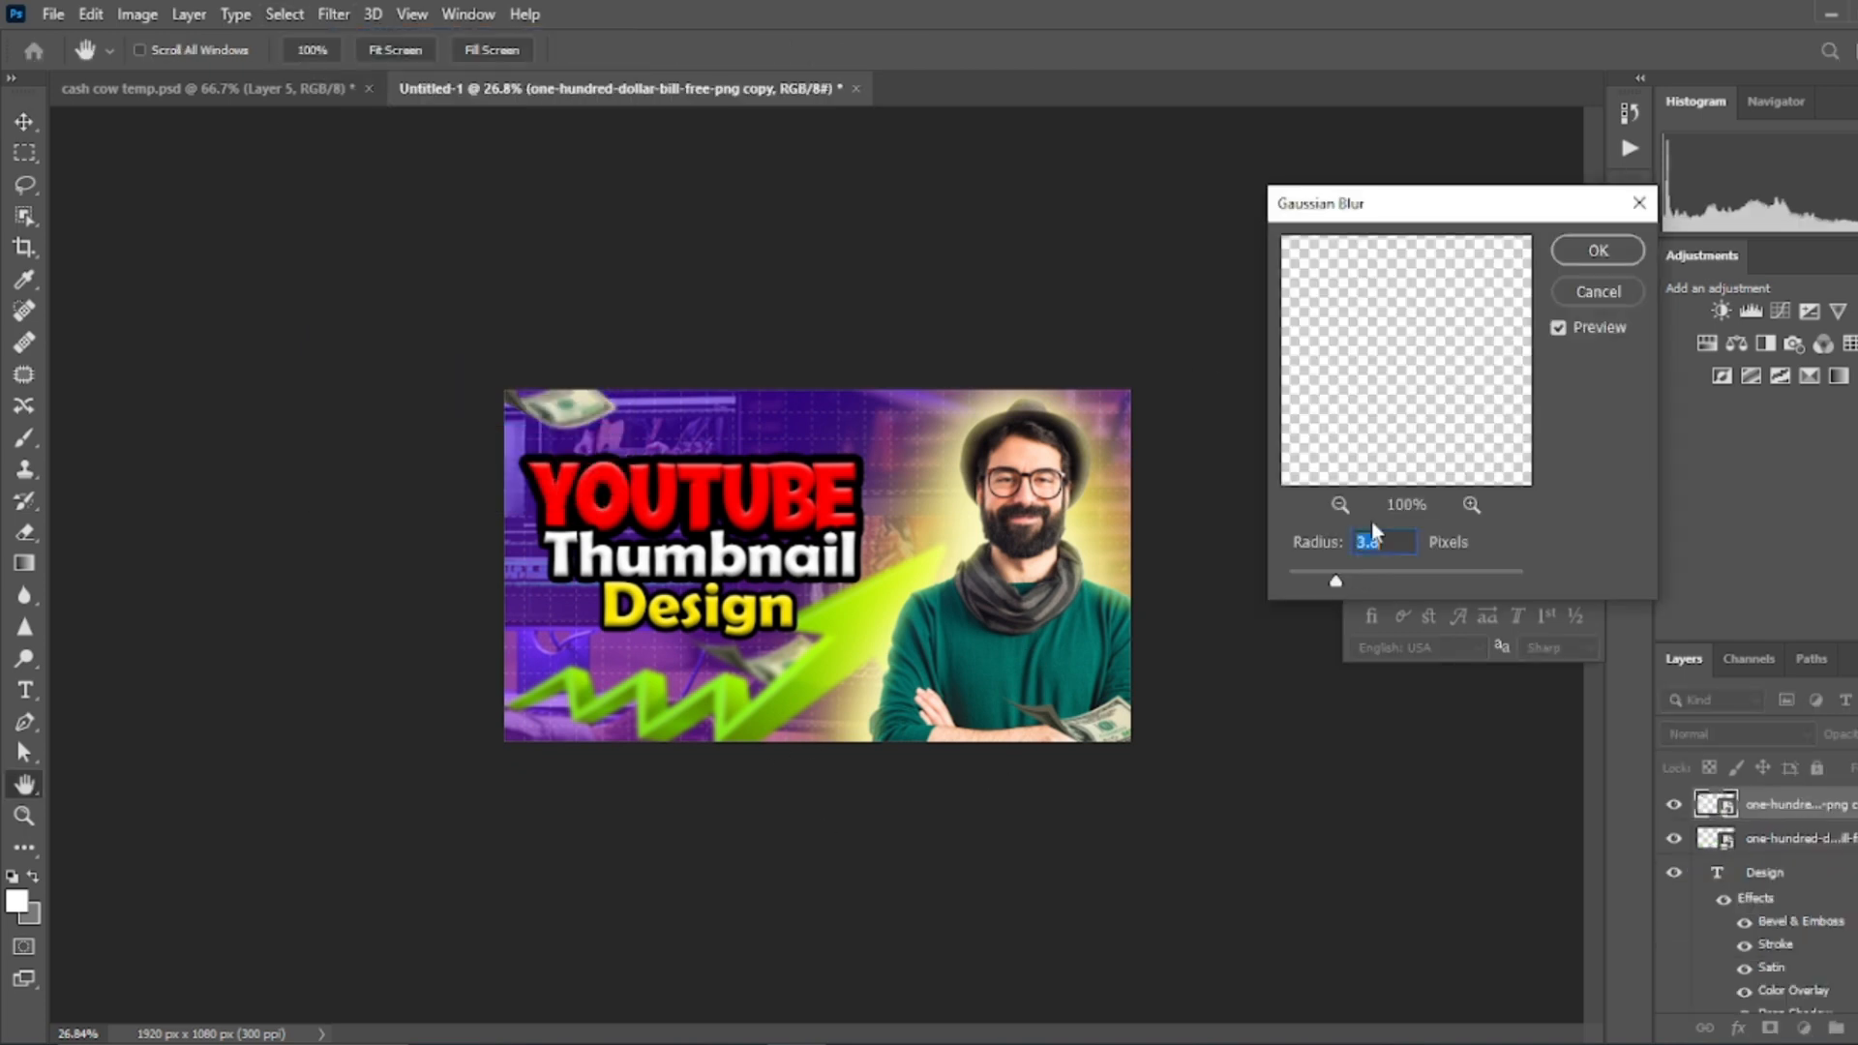
{"action": "left_click", "coordinate": [1598, 251]}
{"action": "left_click_drag", "start_coordinate": [571, 406], "coordinate": [578, 423]}
Place the money png stack from the thumbnail folder, scale it down and position it in the canvas's lower-left corner.
{"action": "left_click", "coordinate": [646, 1035]}
{"action": "left_click_drag", "start_coordinate": [1595, 218], "coordinate": [773, 676]}
{"action": "left_click", "coordinate": [1163, 51]}
{"action": "key", "text": "ctrl+t"}
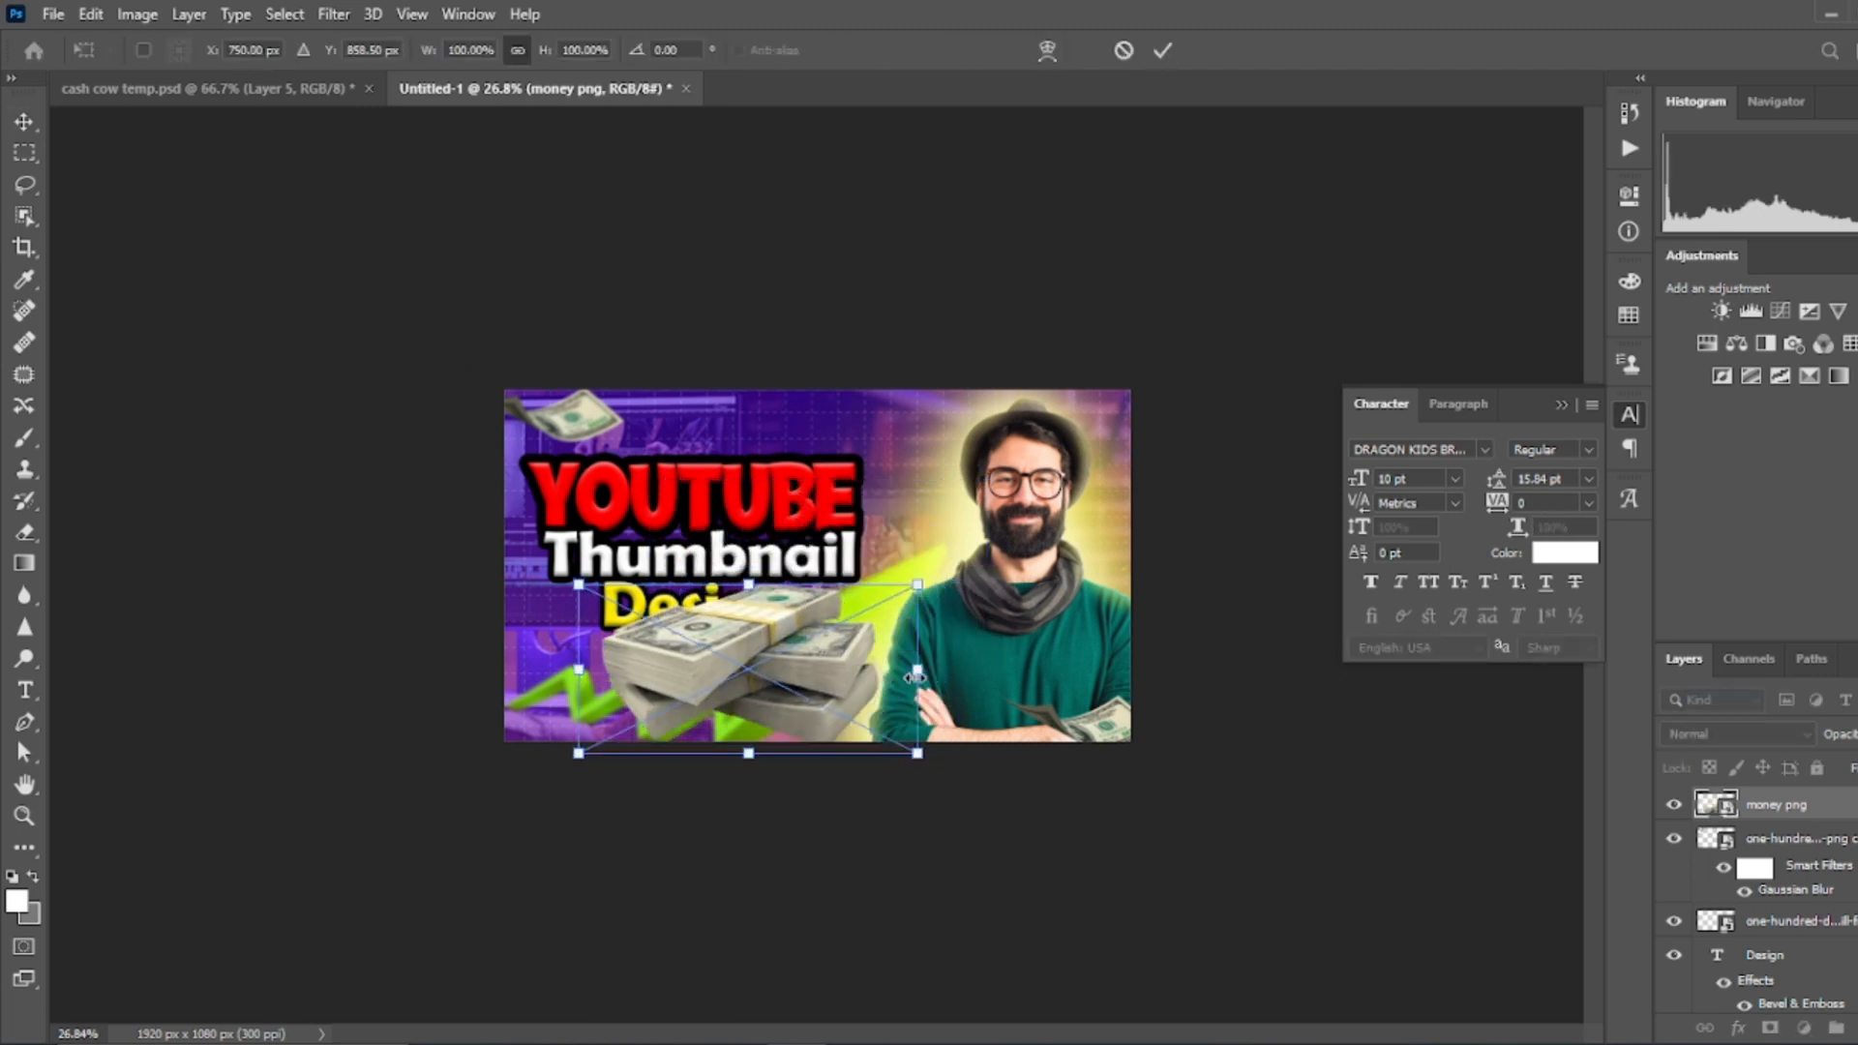
{"action": "left_click_drag", "start_coordinate": [914, 677], "coordinate": [1161, 677]}
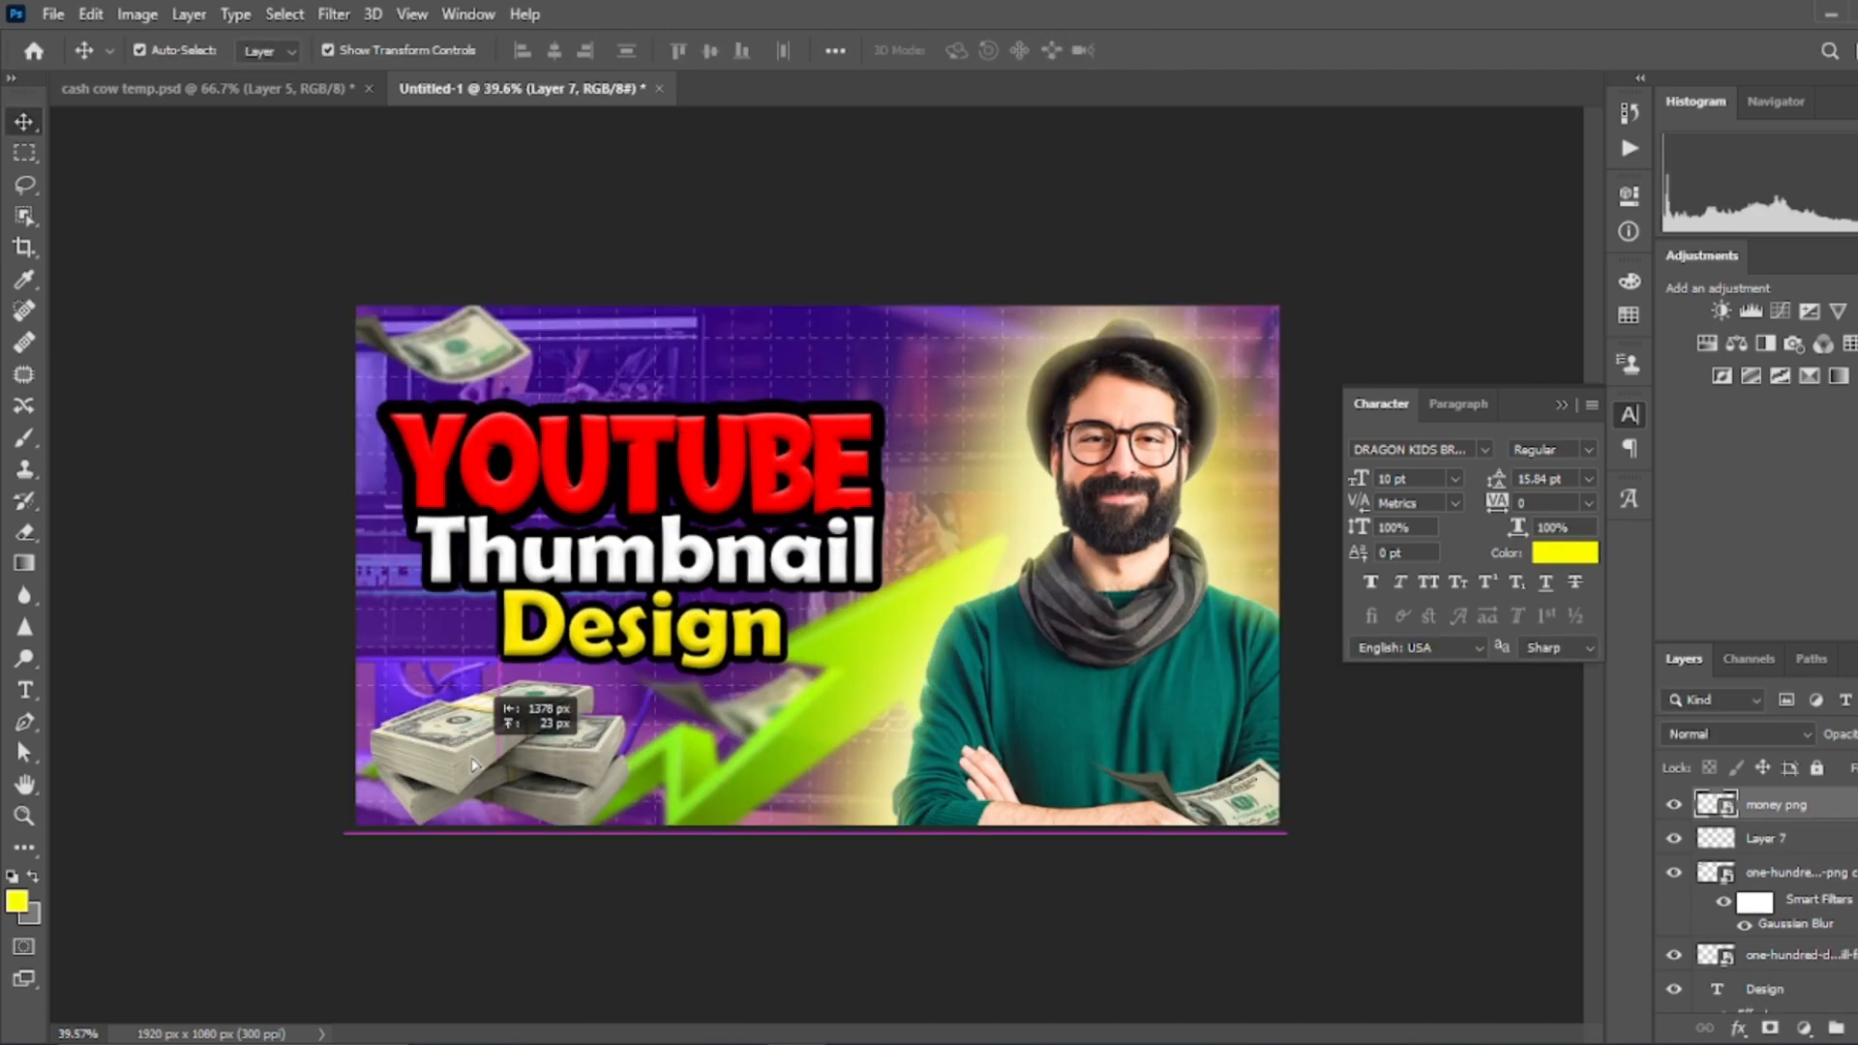
{"action": "left_click", "coordinate": [617, 803]}
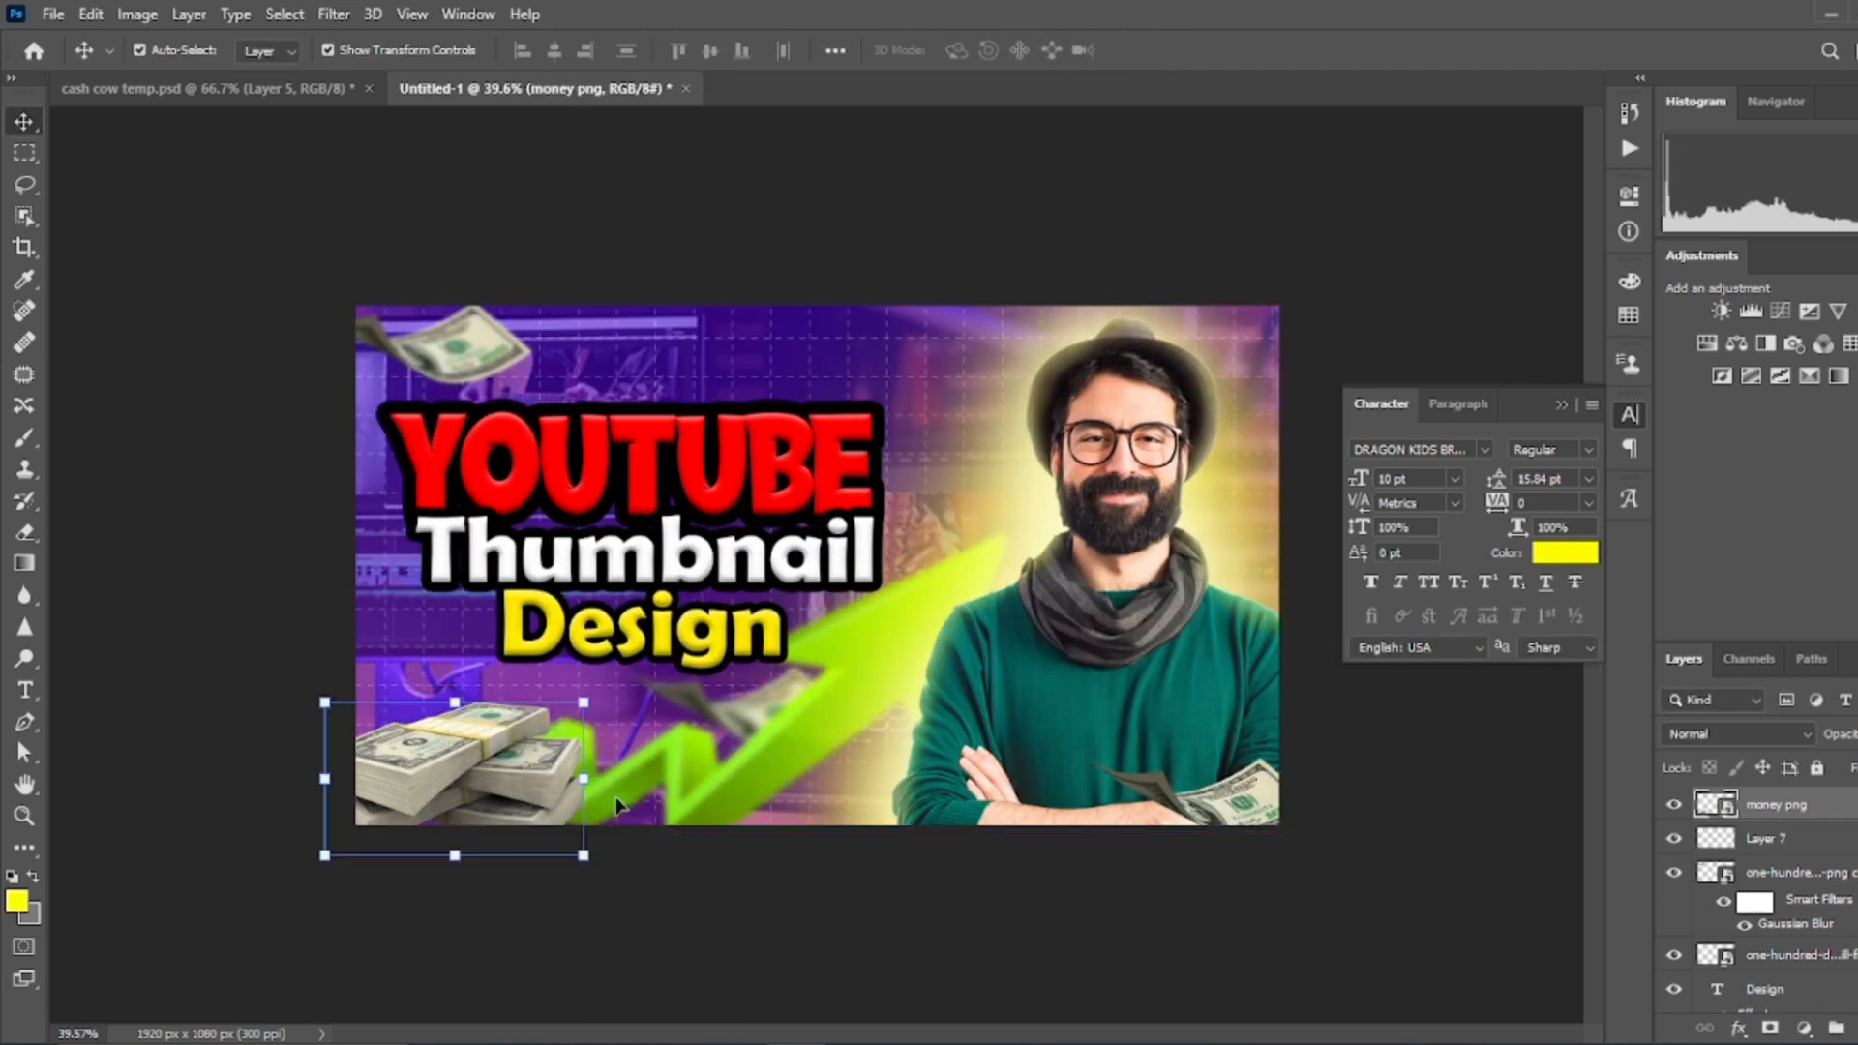
Paint a soft yellow glow behind the money stack on Layer 7 with a 700 px brush.
{"action": "left_click", "coordinate": [1765, 839]}
{"action": "key", "text": "b"}
{"action": "mouse_move", "coordinate": [442, 809]}
{"action": "left_mouse_down"}
{"action": "mouse_move", "coordinate": [427, 829]}
{"action": "mouse_move", "coordinate": [270, 629]}
{"action": "mouse_move", "coordinate": [243, 889]}
{"action": "left_mouse_up"}
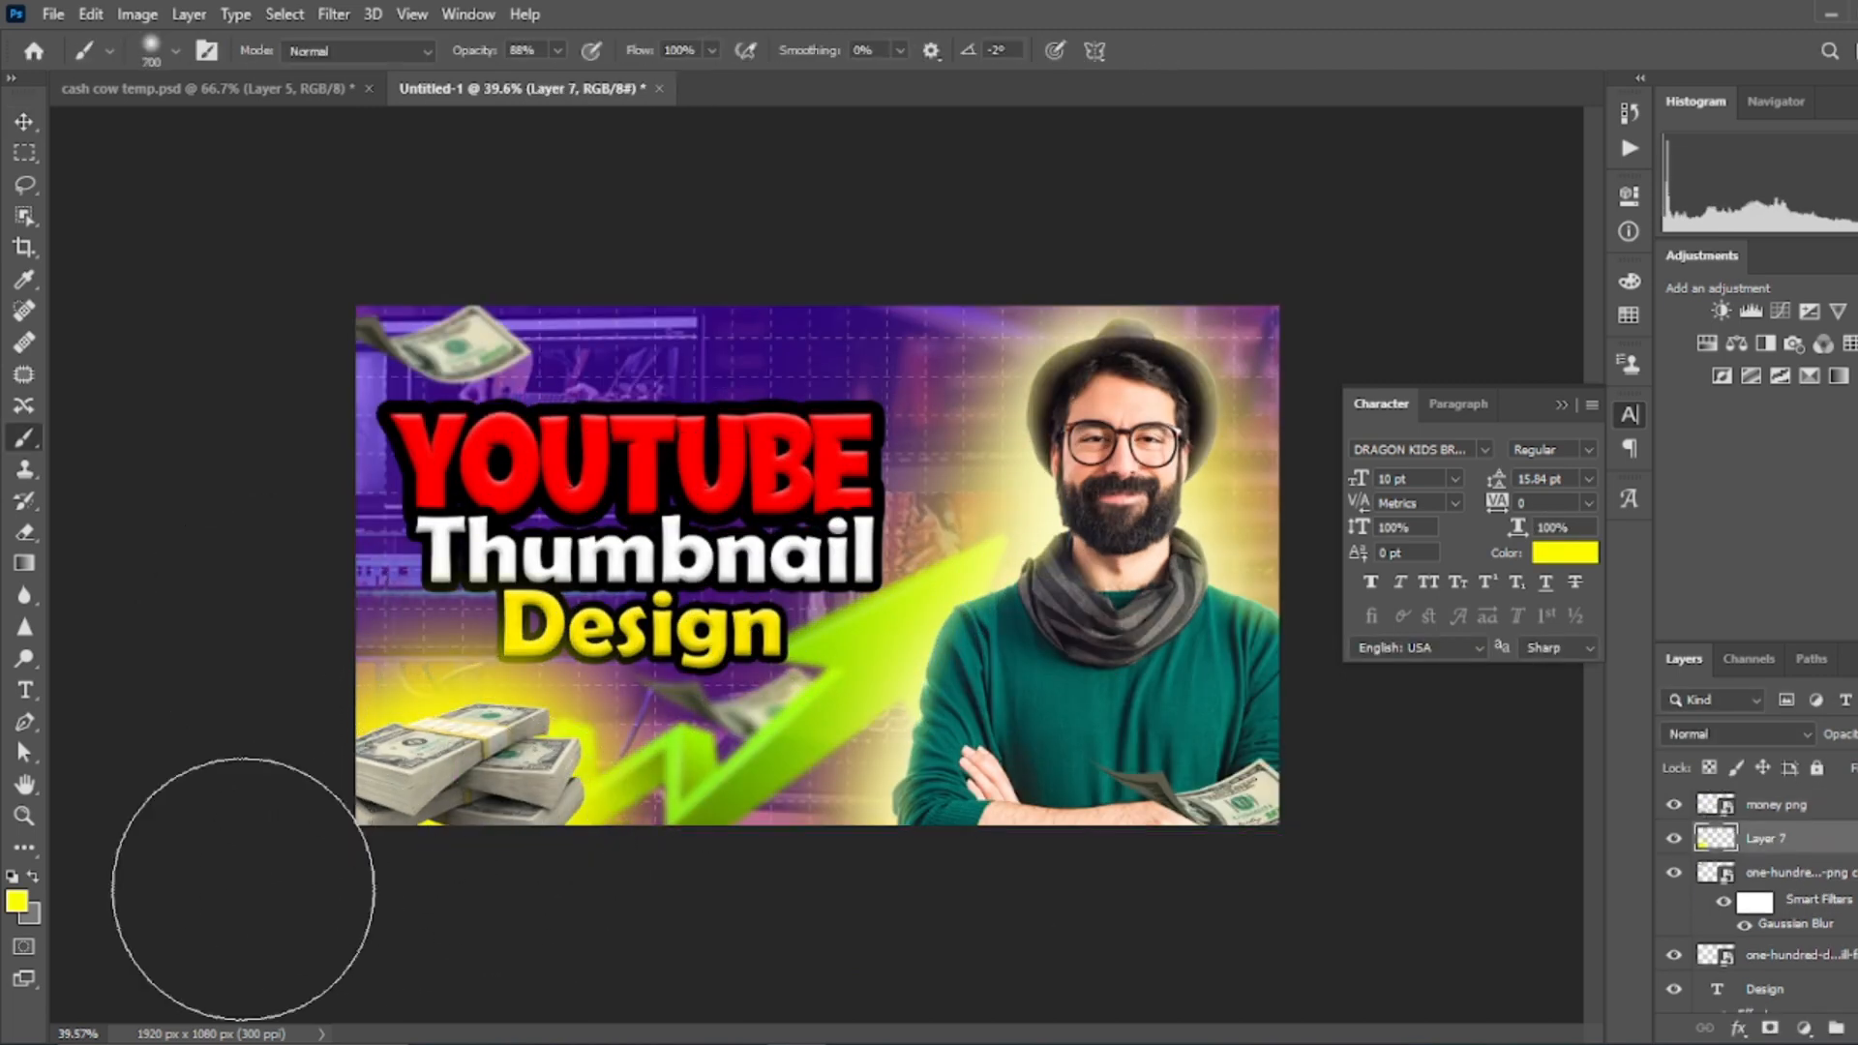
Set the foreground colour to white and paint a soft white centre into the glow behind the money stack on Layer 7.
{"action": "left_click", "coordinate": [17, 902]}
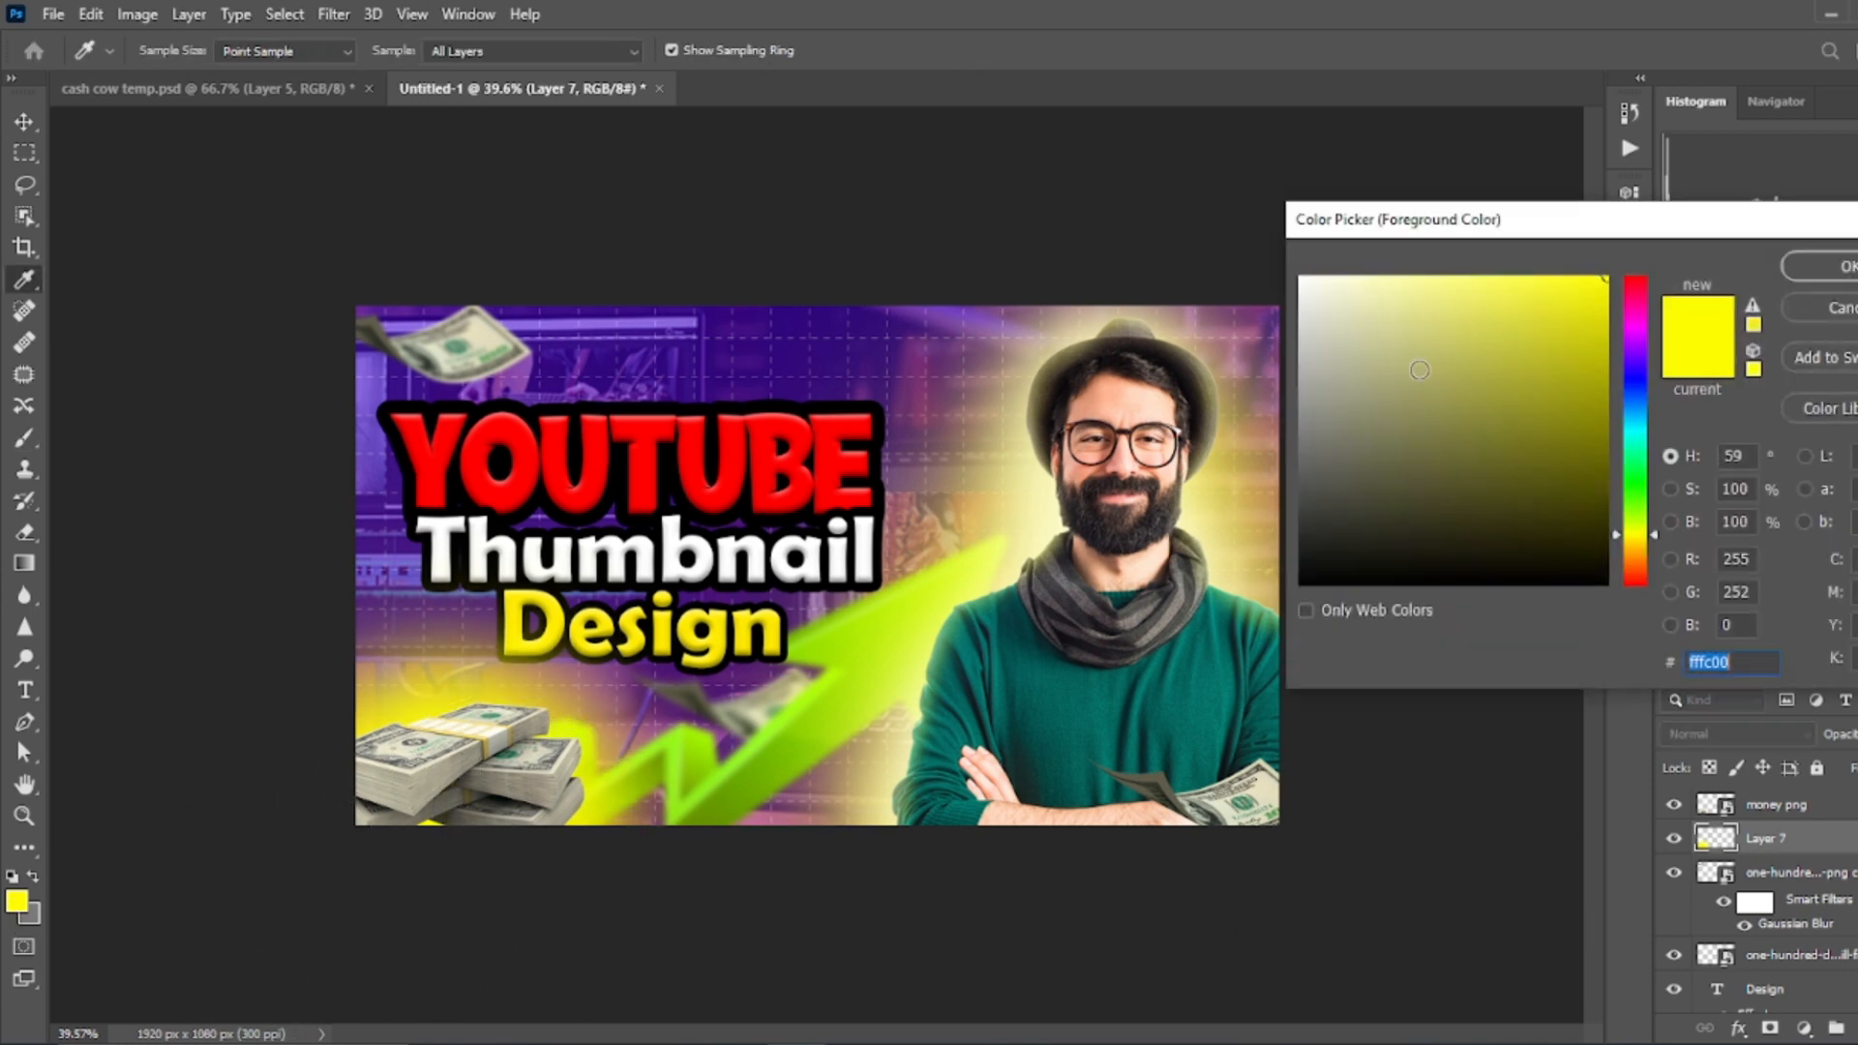
{"action": "left_click", "coordinate": [1809, 269]}
{"action": "key", "text": "v"}
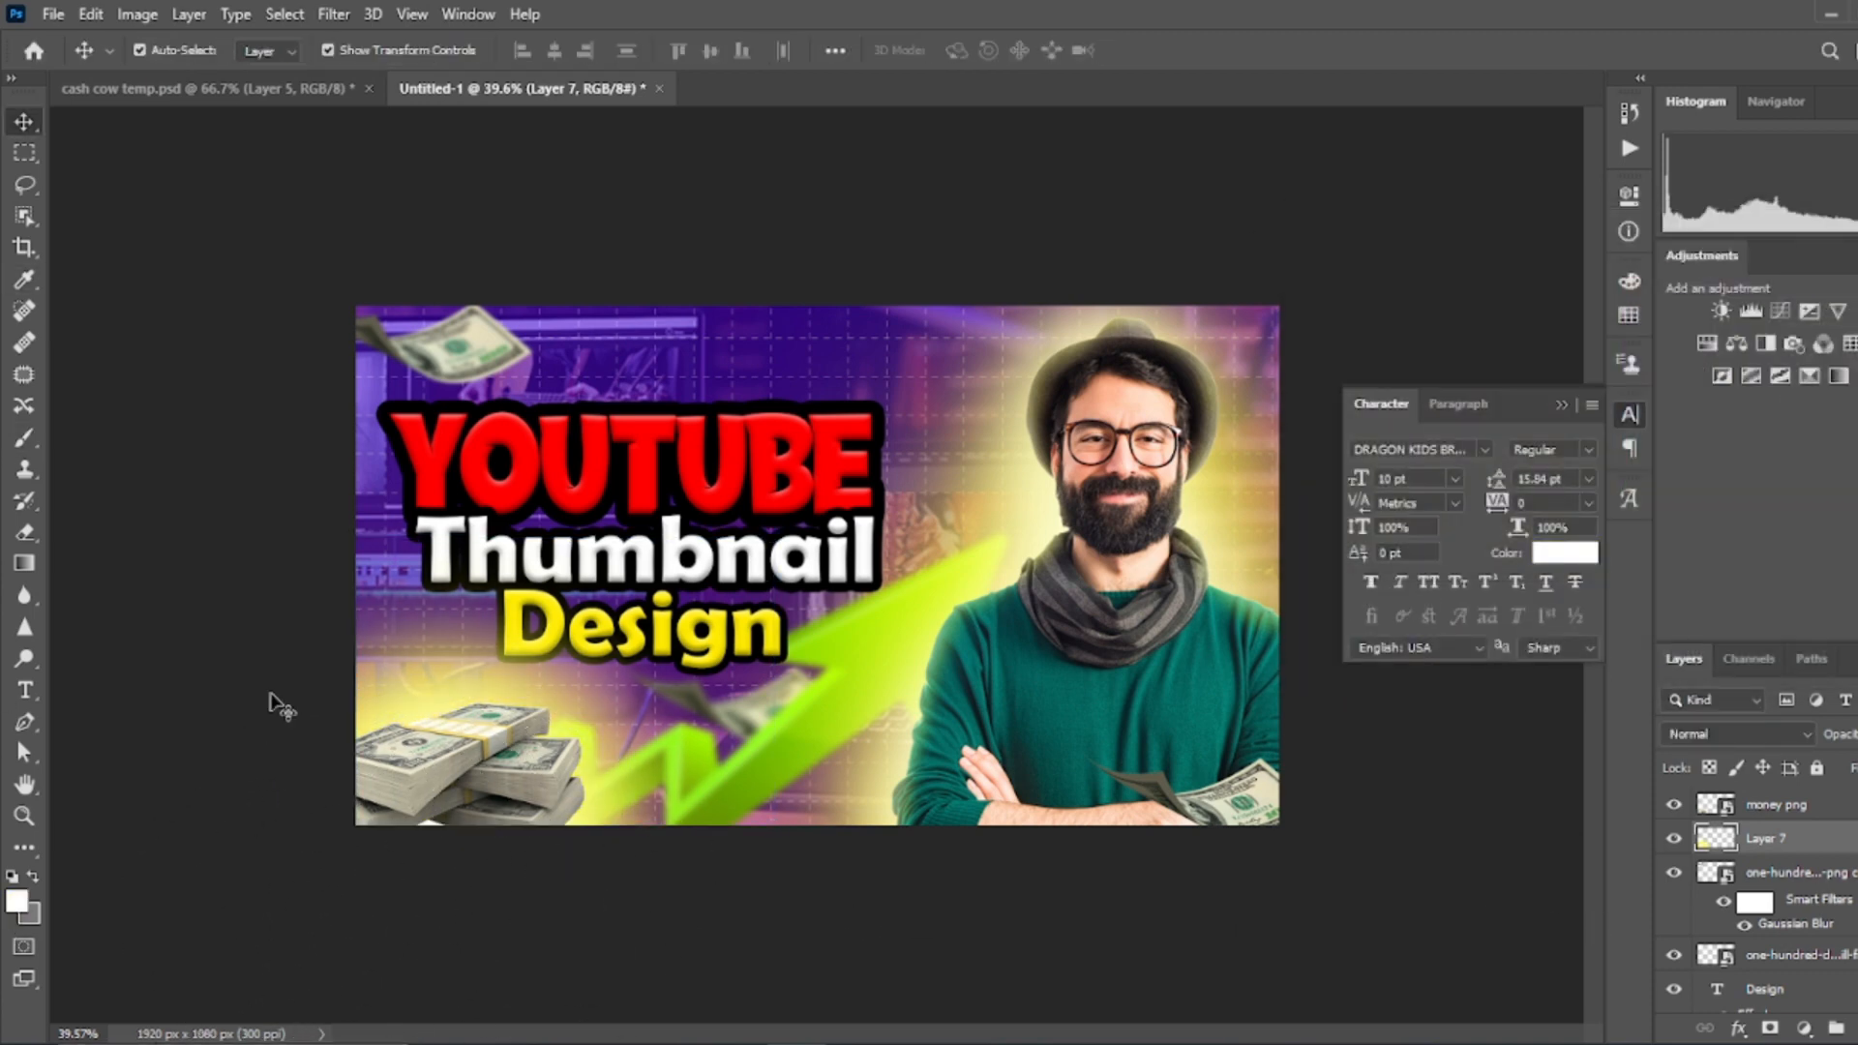
Place the YouTube logo image from the thumbnail folder onto the canvas.
{"action": "left_click", "coordinate": [281, 706]}
{"action": "scroll", "coordinate": [280, 705], "scroll_direction": "down", "scroll_amount": 3}
{"action": "scroll", "coordinate": [915, 532], "scroll_direction": "up", "scroll_amount": 2}
{"action": "key", "text": "alt+Tab"}
{"action": "left_click_drag", "start_coordinate": [1831, 208], "coordinate": [787, 799]}
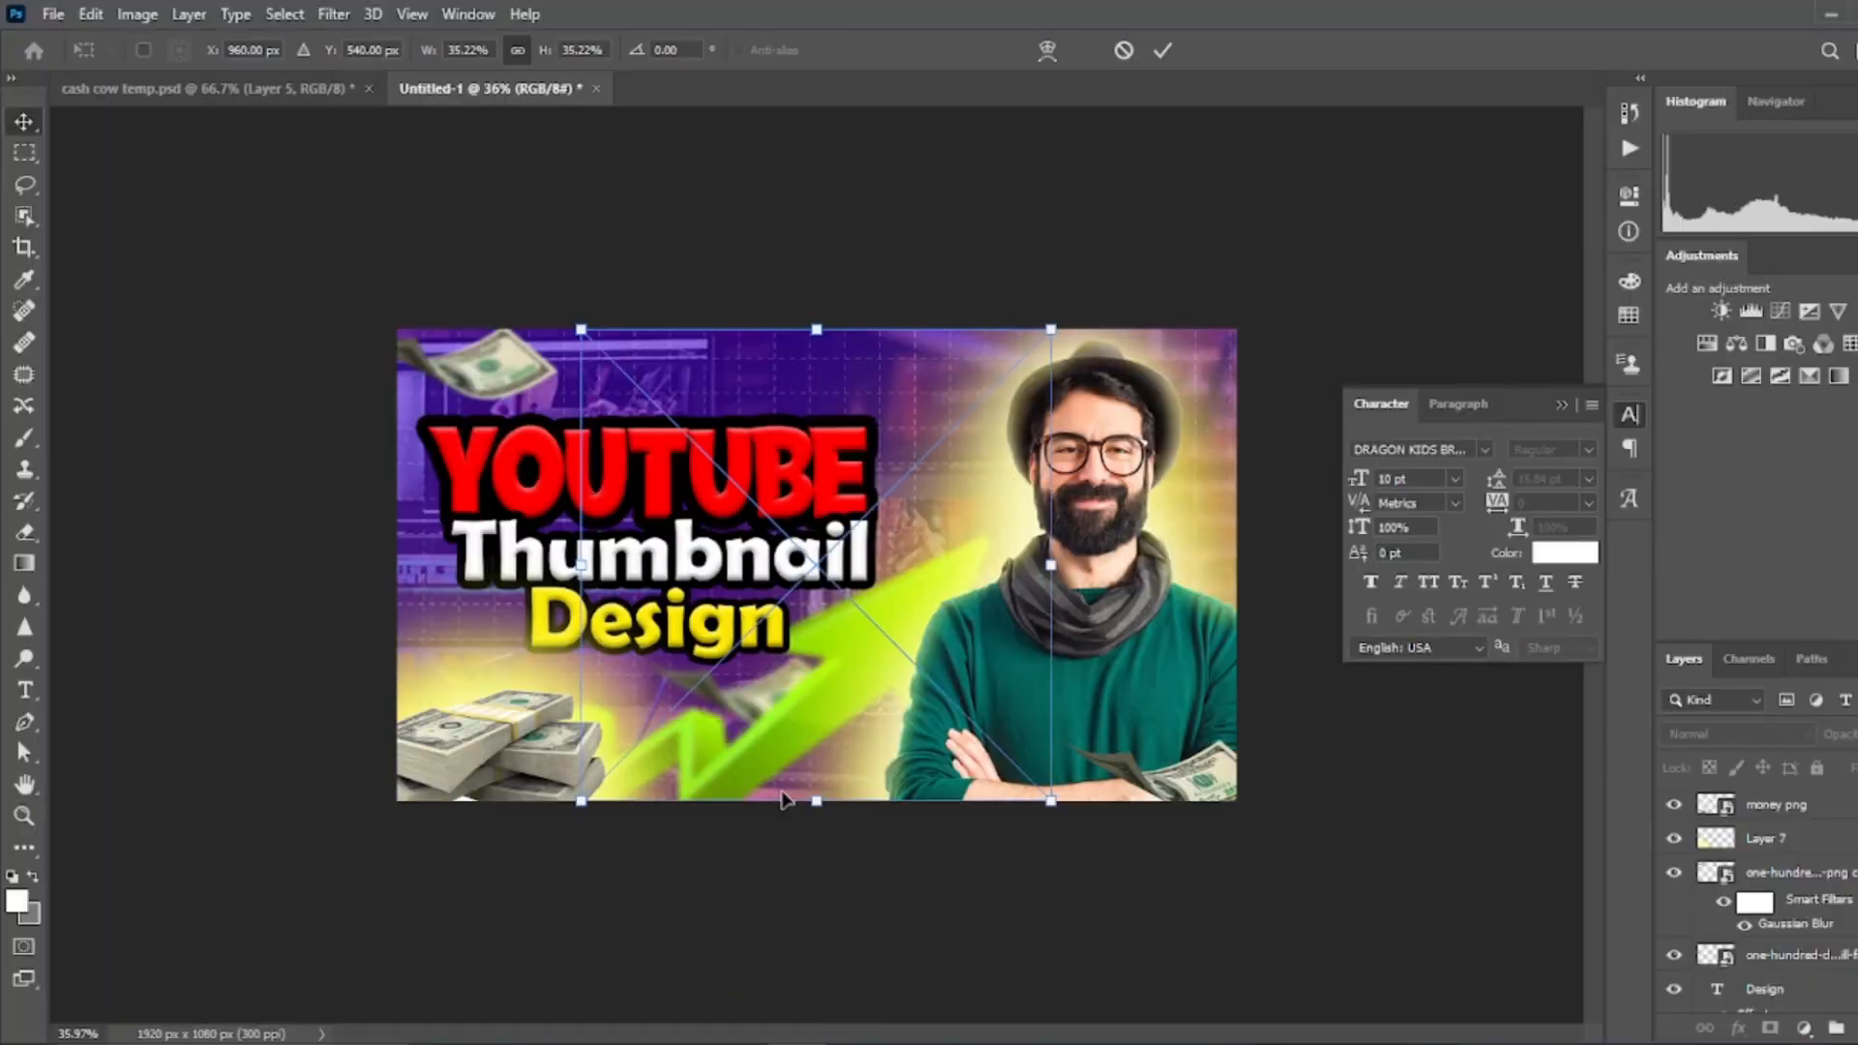
{"action": "left_click", "coordinate": [1164, 50]}
Add Bevel & Emboss to the YouTube logo with depth 105%, size 65 px, soften 16 px, highlight opacity 100% and shadow opacity 42%.
{"action": "right_click", "coordinate": [1788, 805]}
{"action": "left_click", "coordinate": [1524, 23]}
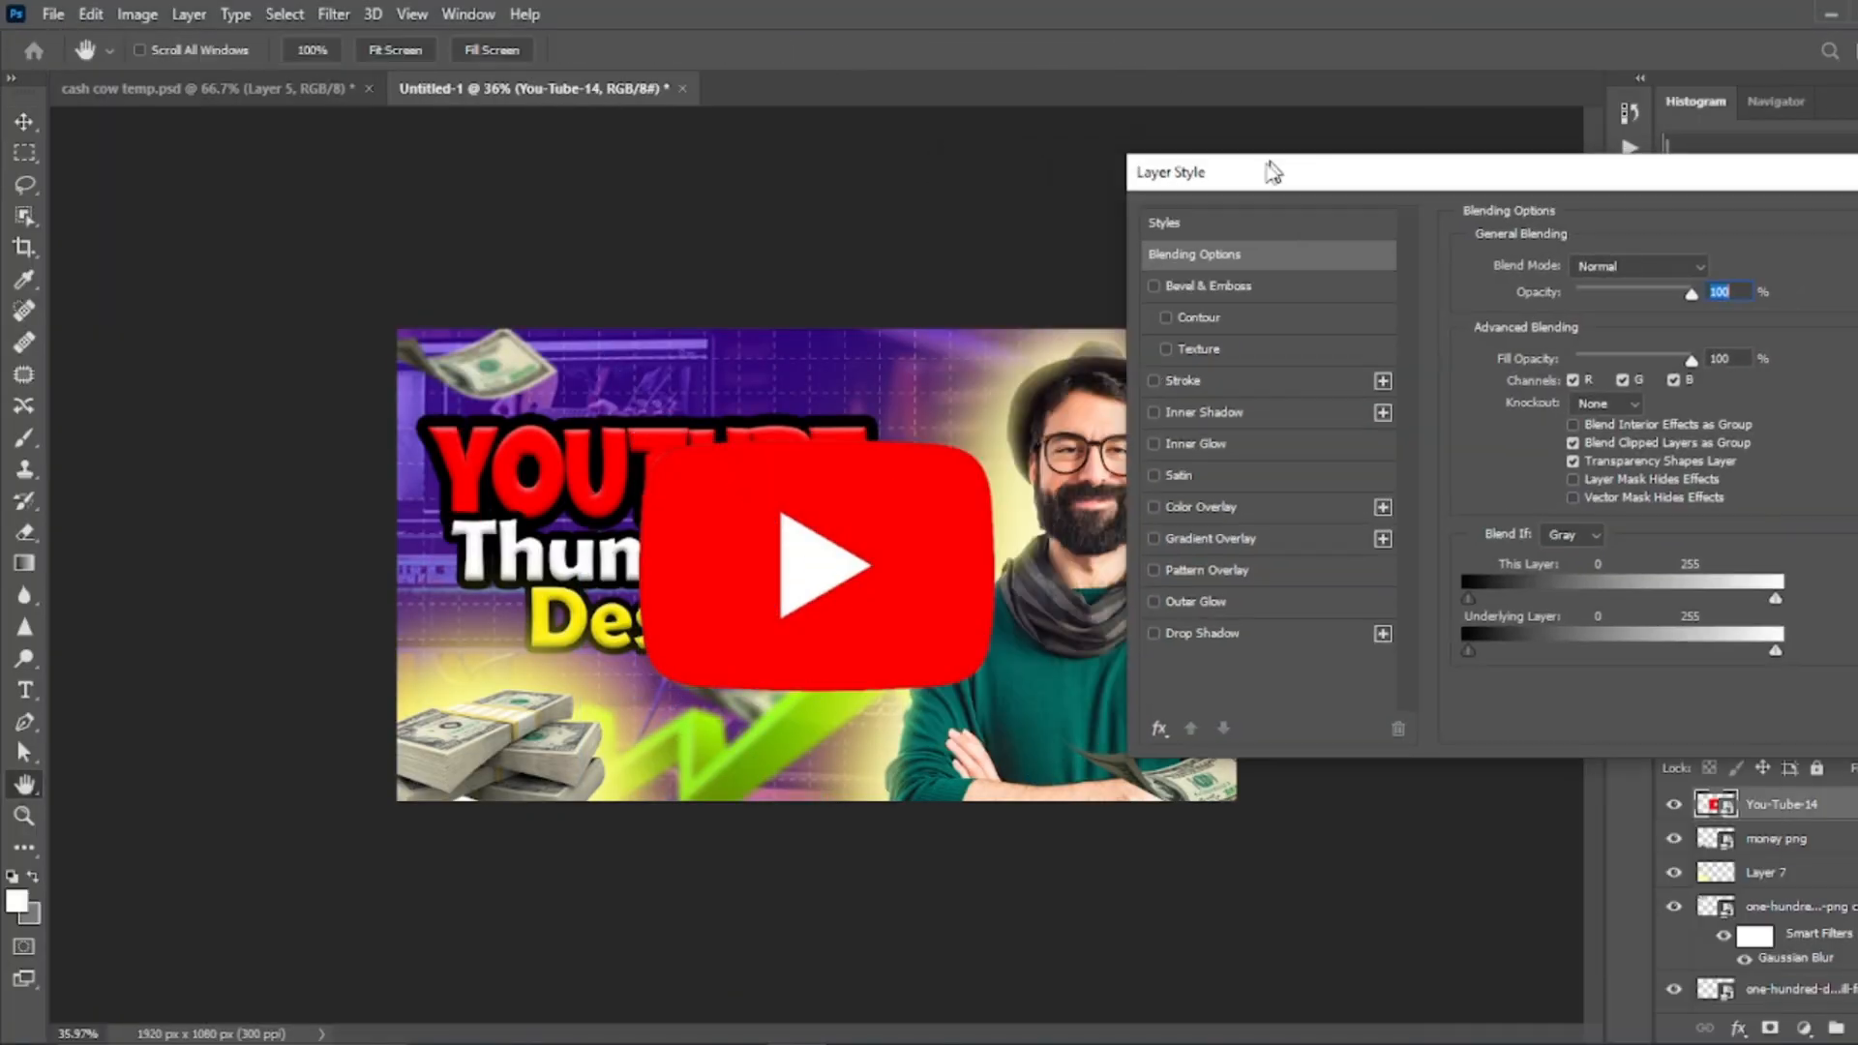
{"action": "left_click", "coordinate": [1161, 290]}
{"action": "left_click", "coordinate": [1597, 371]}
{"action": "left_click_drag", "start_coordinate": [1657, 398], "coordinate": [1681, 395]}
{"action": "left_click_drag", "start_coordinate": [1649, 622], "coordinate": [1681, 624]}
{"action": "left_click_drag", "start_coordinate": [1654, 683], "coordinate": [1600, 683]}
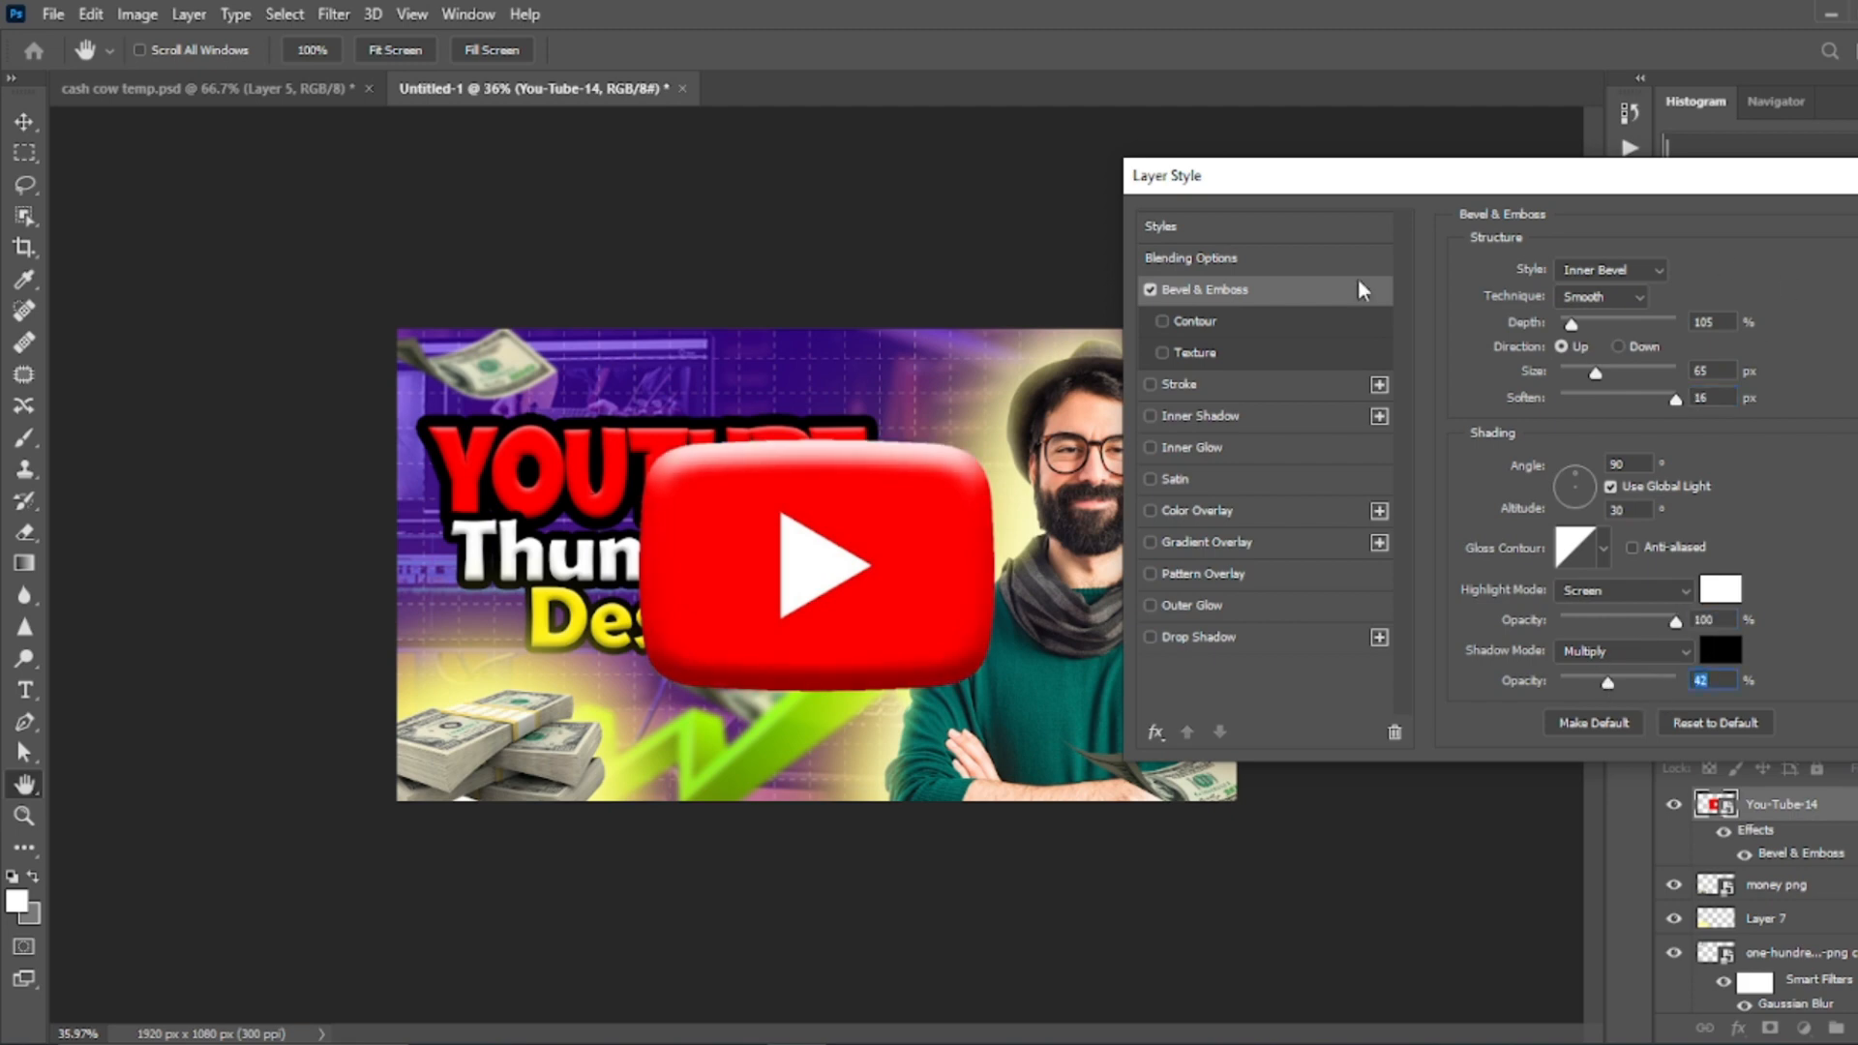
{"action": "left_click", "coordinate": [1180, 635]}
{"action": "left_click_drag", "start_coordinate": [1328, 177], "coordinate": [1320, 177]}
{"action": "left_click", "coordinate": [1771, 220]}
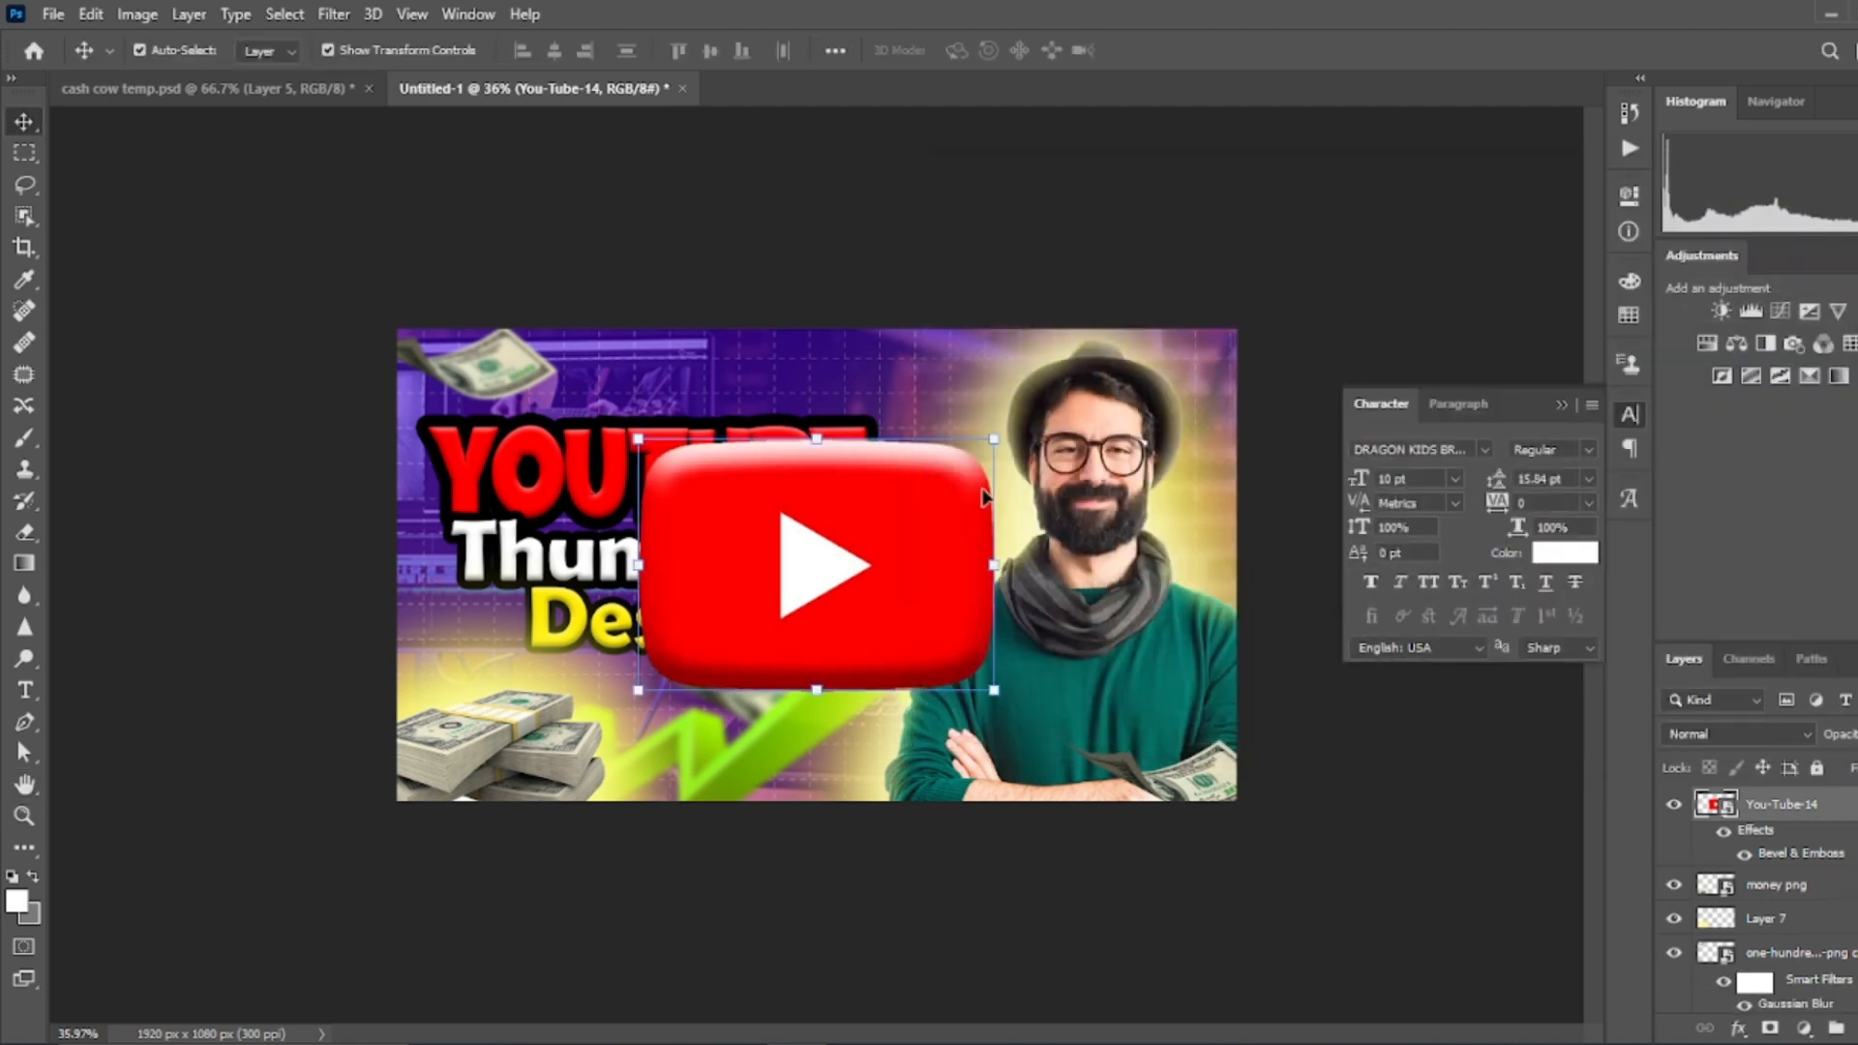
Scale the YouTube logo down, move it beside the man's head, and restack its layer behind him beneath Layer 3.
{"action": "left_click_drag", "start_coordinate": [861, 552], "coordinate": [703, 605]}
{"action": "left_click_drag", "start_coordinate": [900, 620], "coordinate": [702, 619]}
{"action": "key", "text": "Return"}
{"action": "left_click_drag", "start_coordinate": [581, 627], "coordinate": [975, 460]}
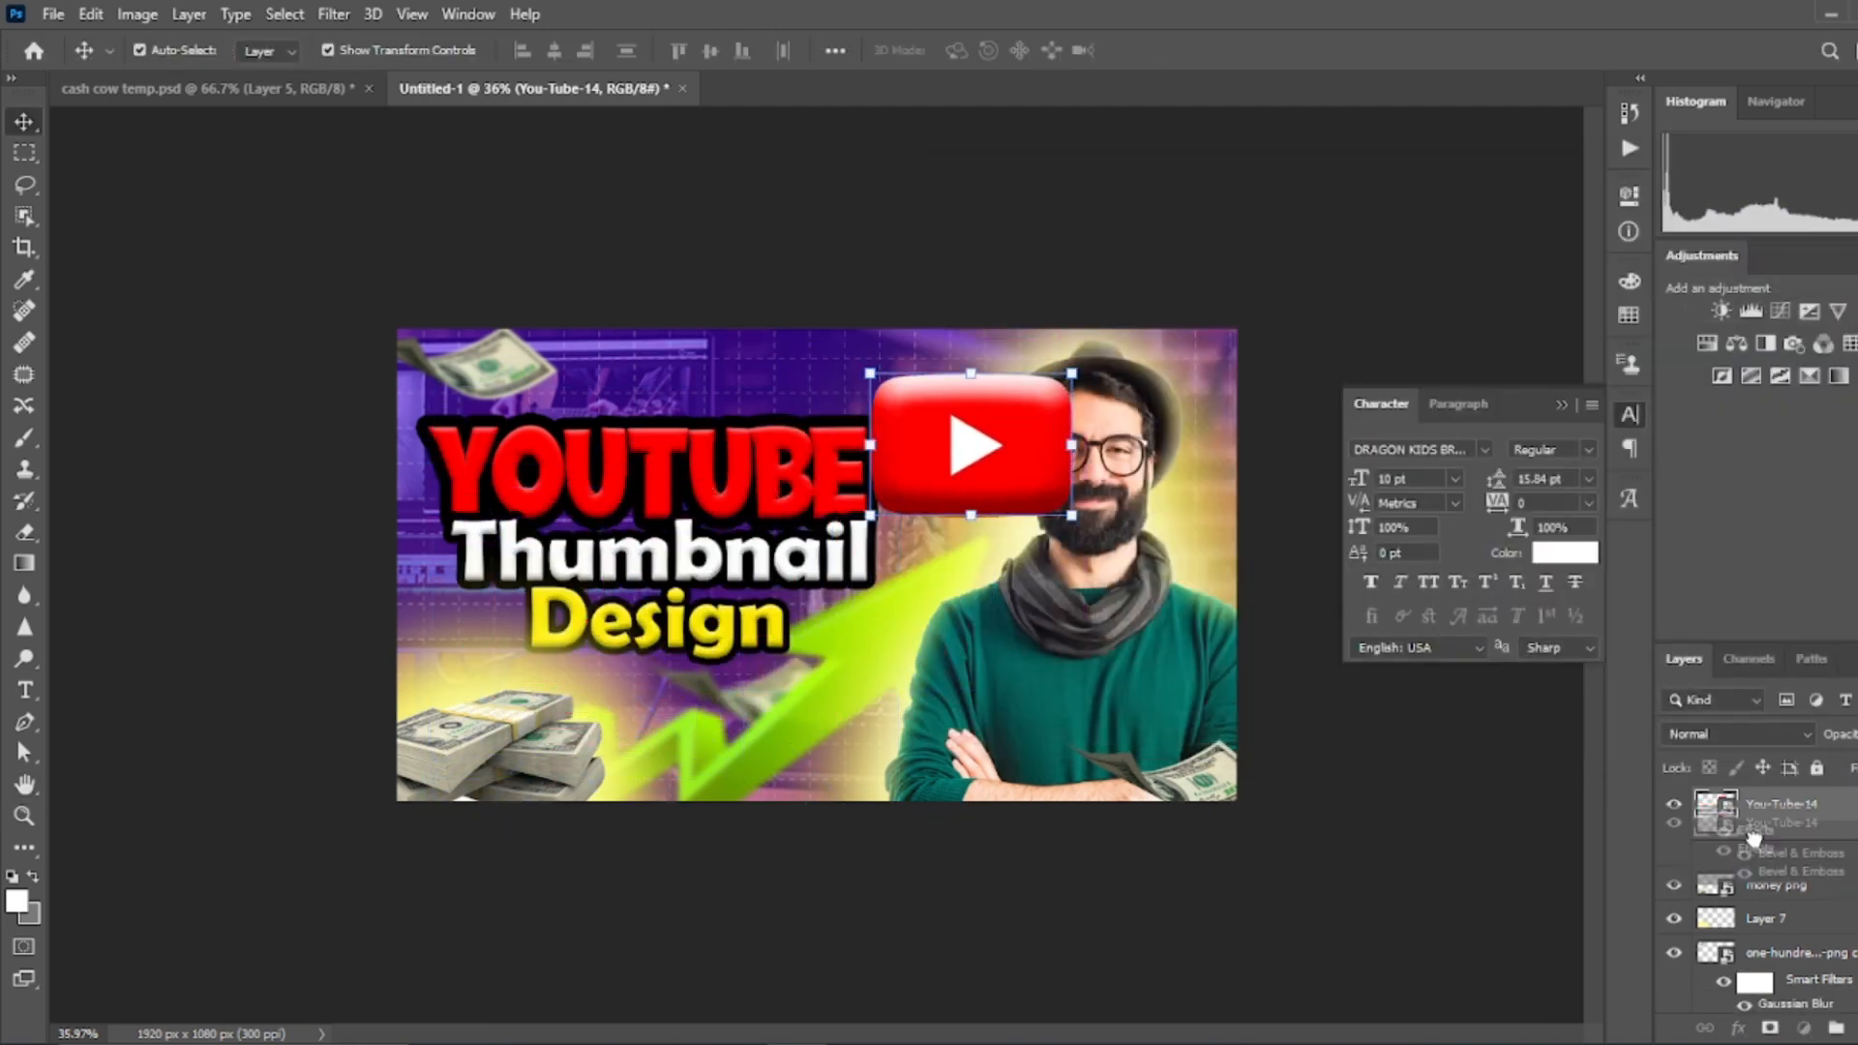
{"action": "scroll", "coordinate": [1756, 910], "scroll_direction": "down", "scroll_amount": 5}
{"action": "left_click_drag", "start_coordinate": [1754, 1039], "coordinate": [1775, 849]}
Duplicate the YouTube logo and place the copy at the canvas's left edge behind the title.
{"action": "left_click_drag", "start_coordinate": [921, 424], "coordinate": [726, 423]}
{"action": "left_click", "coordinate": [895, 391]}
{"action": "key", "text": "ctrl+z"}
{"action": "left_click_drag", "start_coordinate": [884, 398], "coordinate": [401, 547]}
Apply a 5.6-pixel Gaussian Blur to the logo copy and move it lower toward the canvas's left corner.
{"action": "left_click", "coordinate": [333, 14]}
{"action": "left_click", "coordinate": [368, 37]}
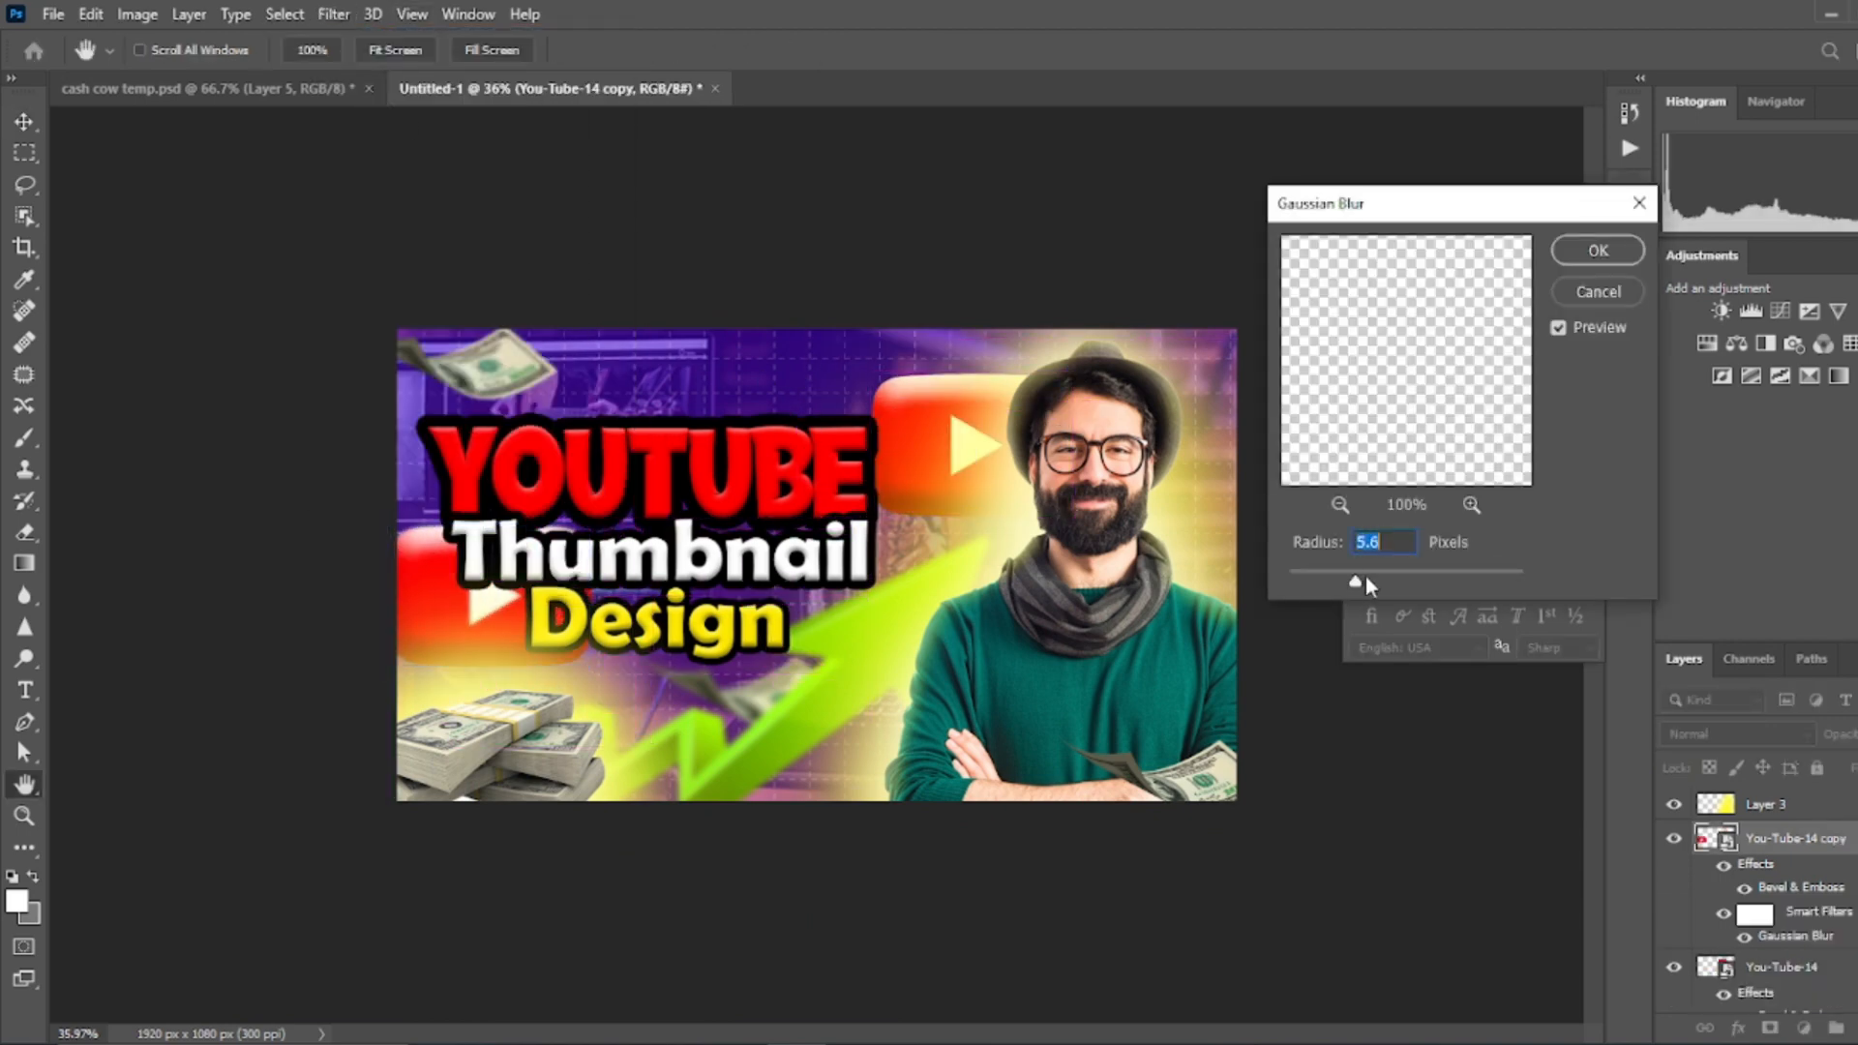
{"action": "key", "text": "Return"}
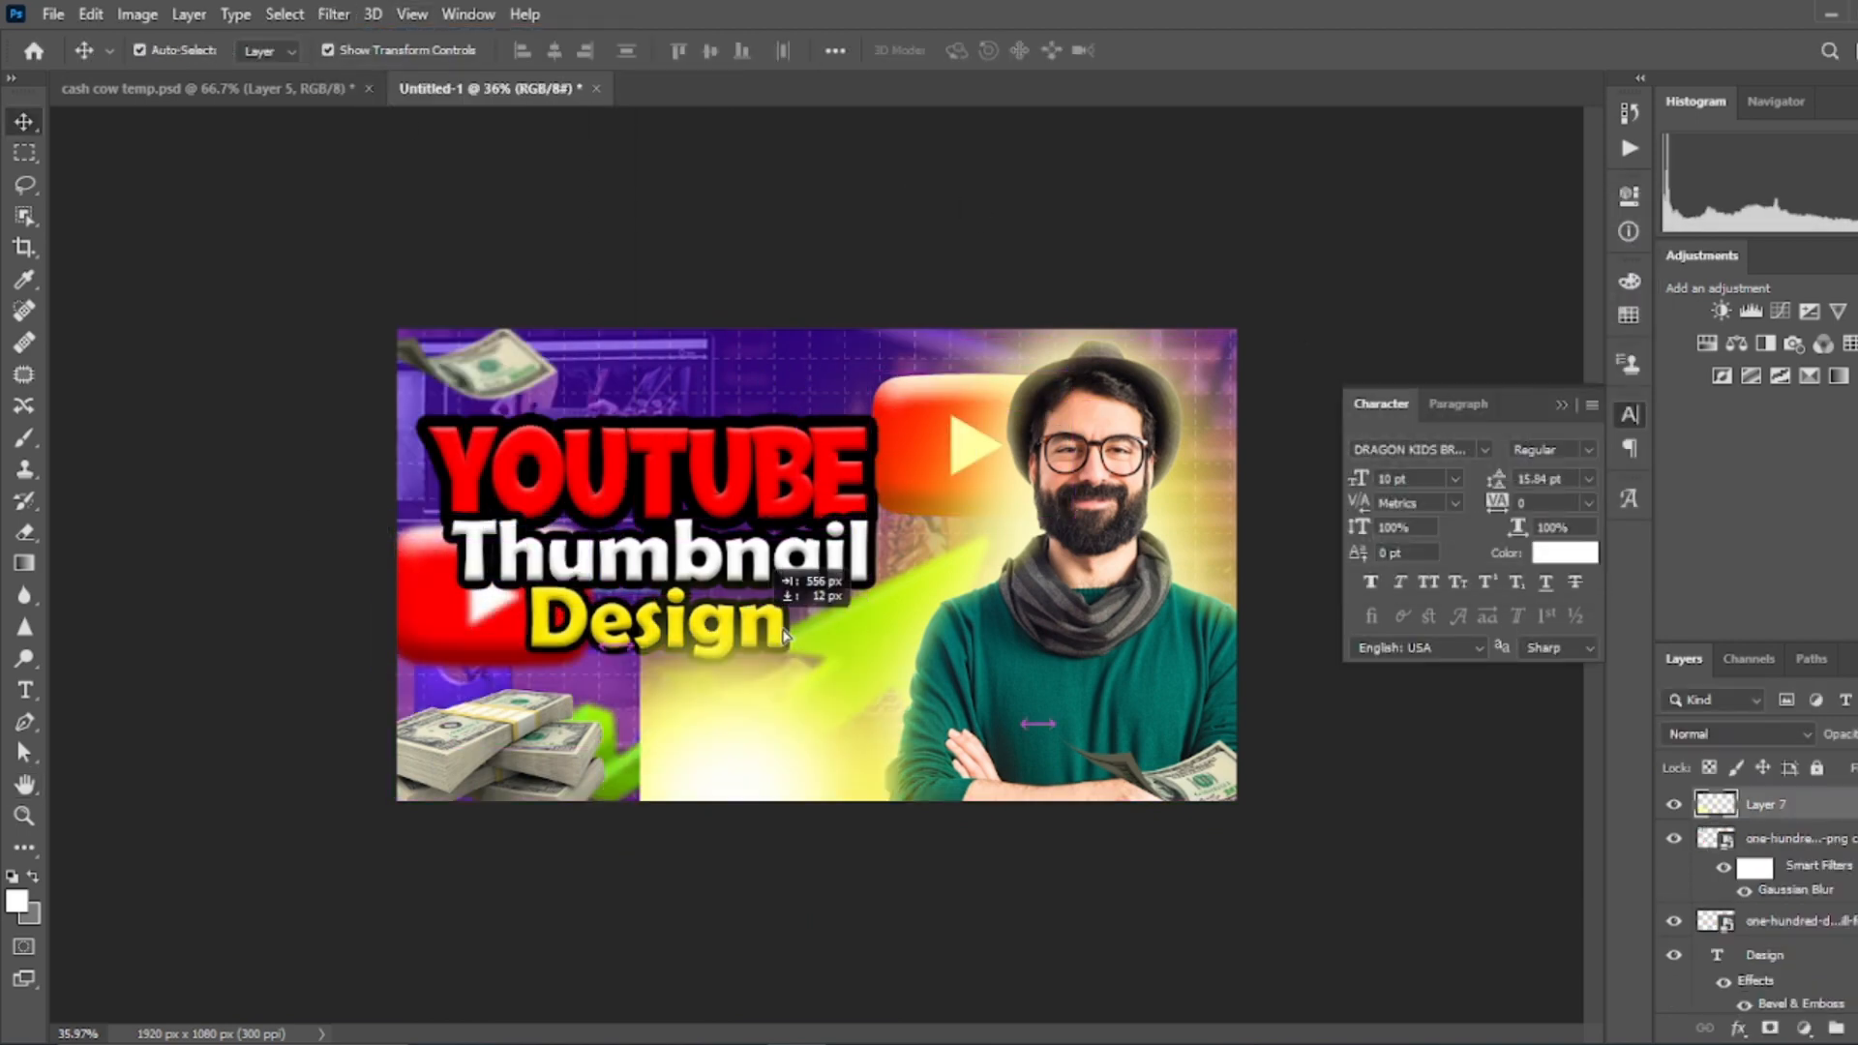
{"action": "left_click_drag", "start_coordinate": [500, 559], "coordinate": [372, 606]}
{"action": "left_click", "coordinate": [200, 377]}
Enlarge the three title words together to about 106.8% and reposition them slightly lower on the canvas.
{"action": "scroll", "coordinate": [387, 377], "scroll_direction": "down", "scroll_amount": 4}
{"action": "scroll", "coordinate": [581, 503], "scroll_direction": "up", "scroll_amount": 4}
{"action": "left_click_drag", "start_coordinate": [703, 634], "coordinate": [733, 678]}
{"action": "left_click_drag", "start_coordinate": [670, 457], "coordinate": [670, 442]}
{"action": "left_click_drag", "start_coordinate": [714, 507], "coordinate": [723, 507]}
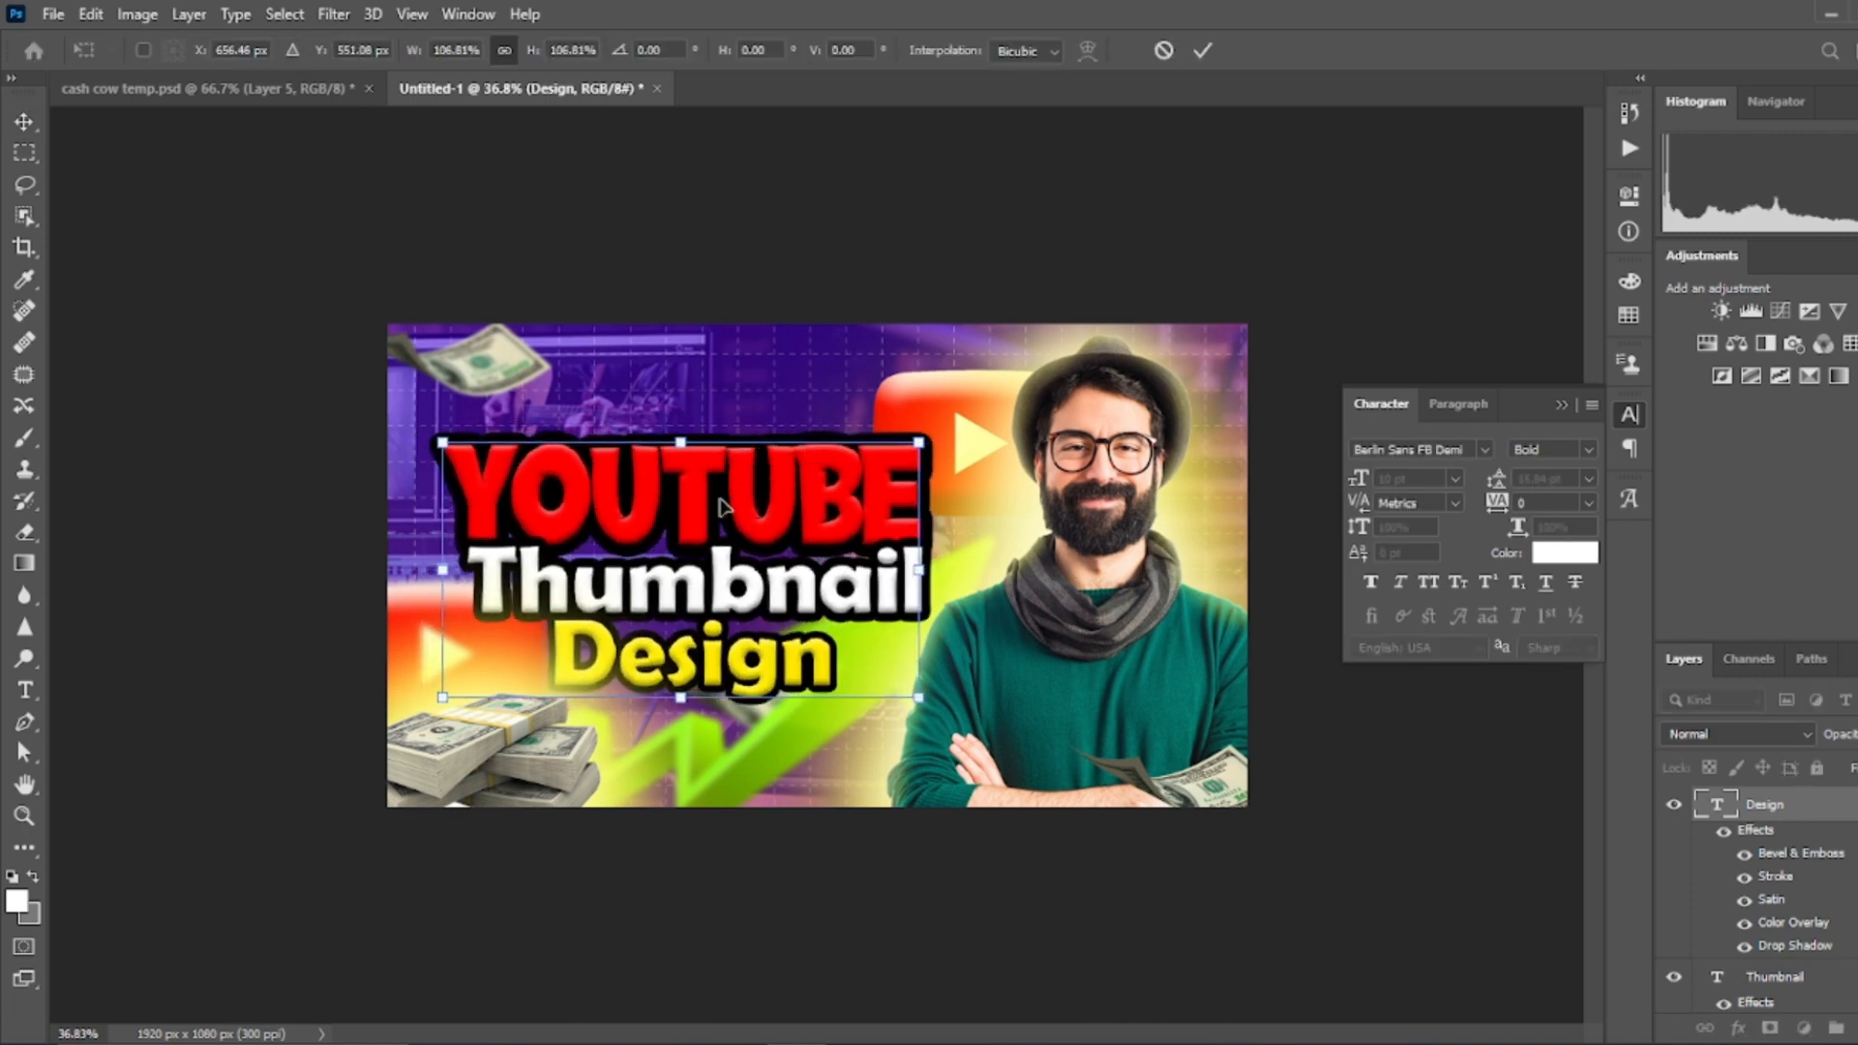
{"action": "key", "text": "Return"}
{"action": "left_click", "coordinate": [1302, 638]}
Change the font of the Thumbnail title word to Choco Bear.
{"action": "scroll", "coordinate": [1754, 832], "scroll_direction": "down", "scroll_amount": 1}
{"action": "left_click", "coordinate": [1753, 939]}
{"action": "left_click", "coordinate": [1485, 450]}
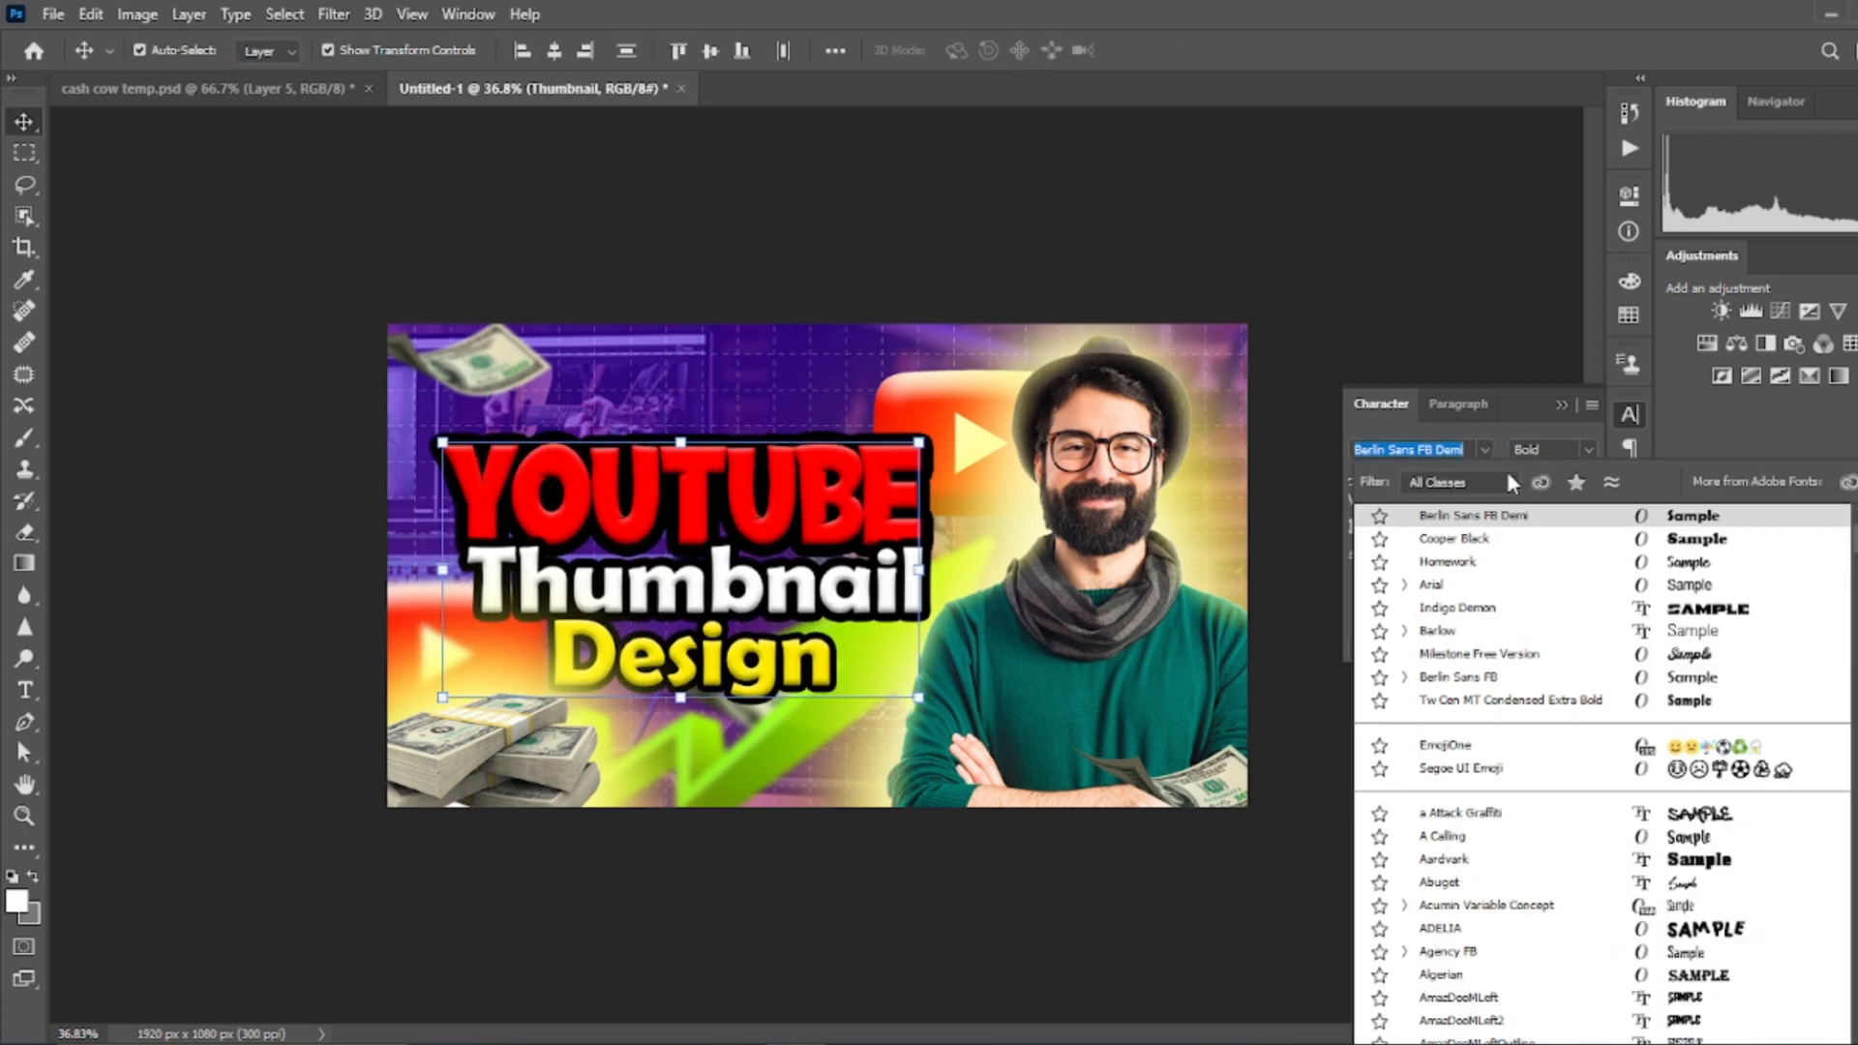
{"action": "scroll", "coordinate": [1693, 782], "scroll_direction": "down", "scroll_amount": 10}
{"action": "left_click", "coordinate": [1693, 782]}
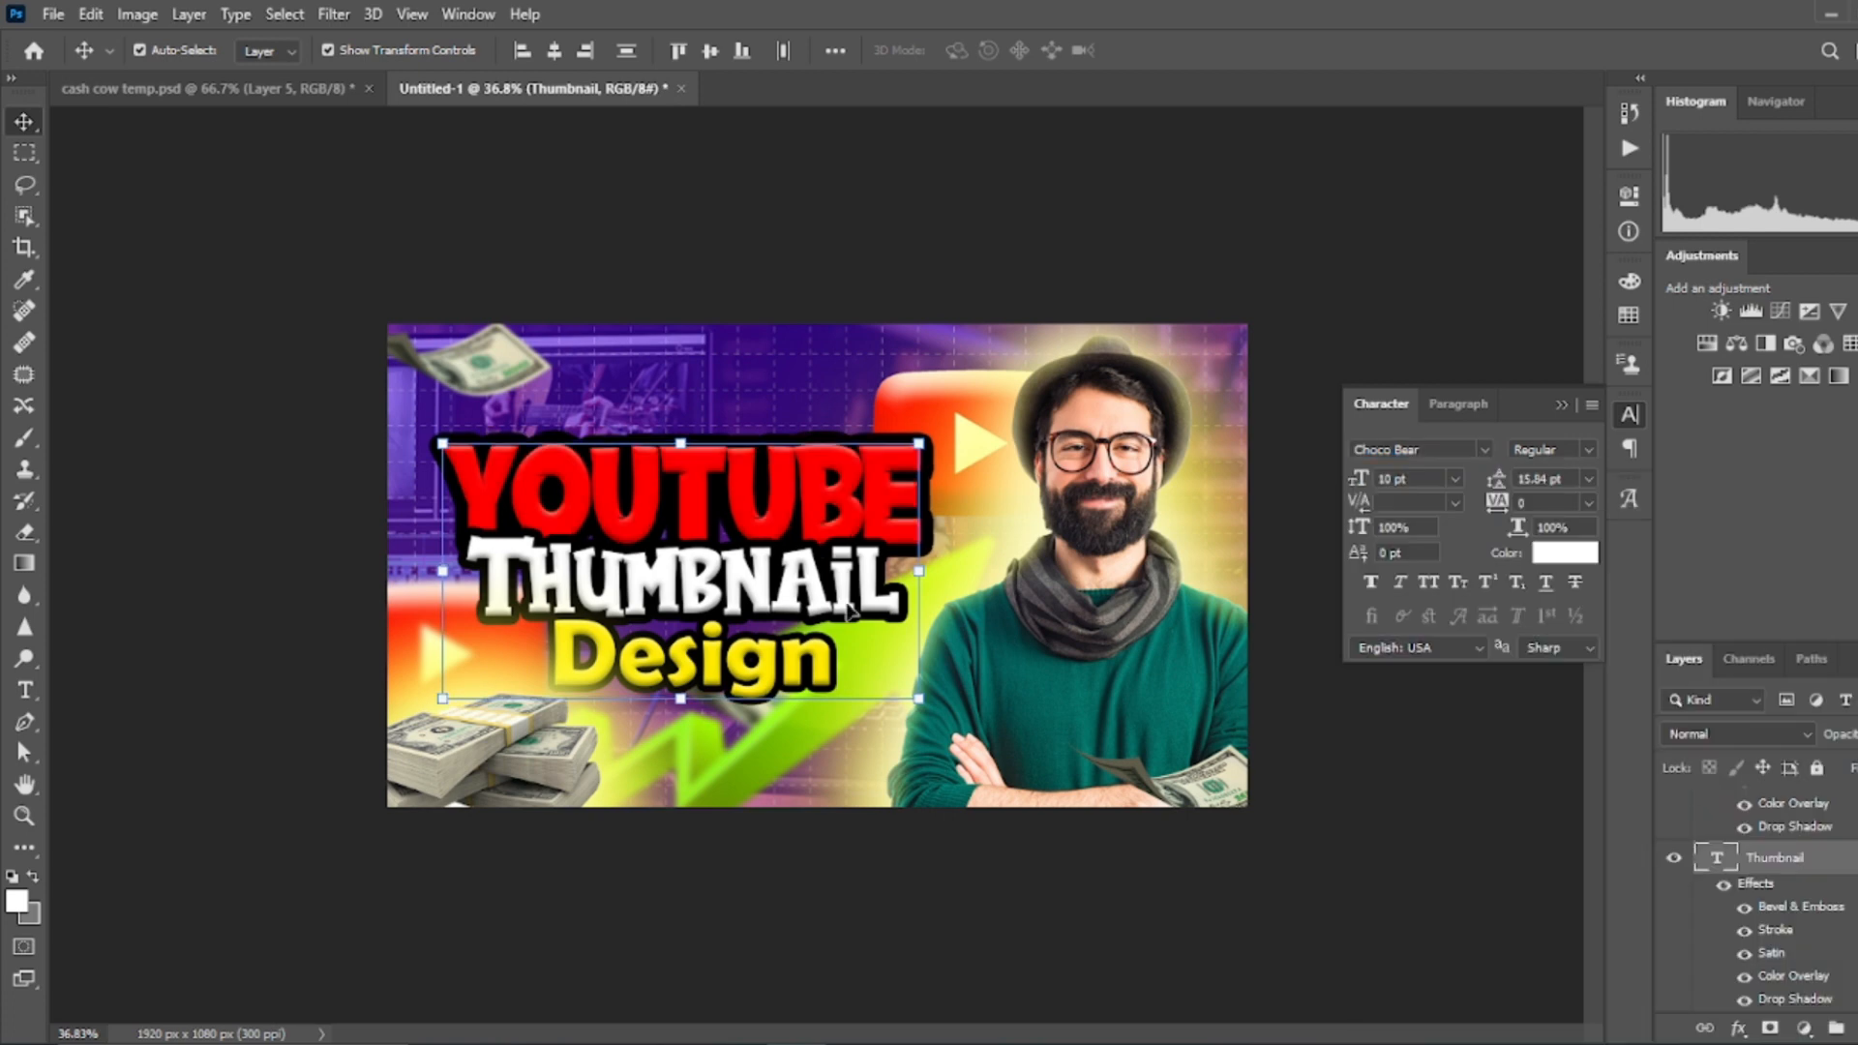
Unlink the title layers and adjust their spacing by nudging the word Youtube up and the word Design down.
{"action": "left_click", "coordinate": [1708, 1026]}
{"action": "left_click", "coordinate": [789, 498]}
{"action": "key", "text": "shift+Up"}
{"action": "key", "text": "shift+Up"}
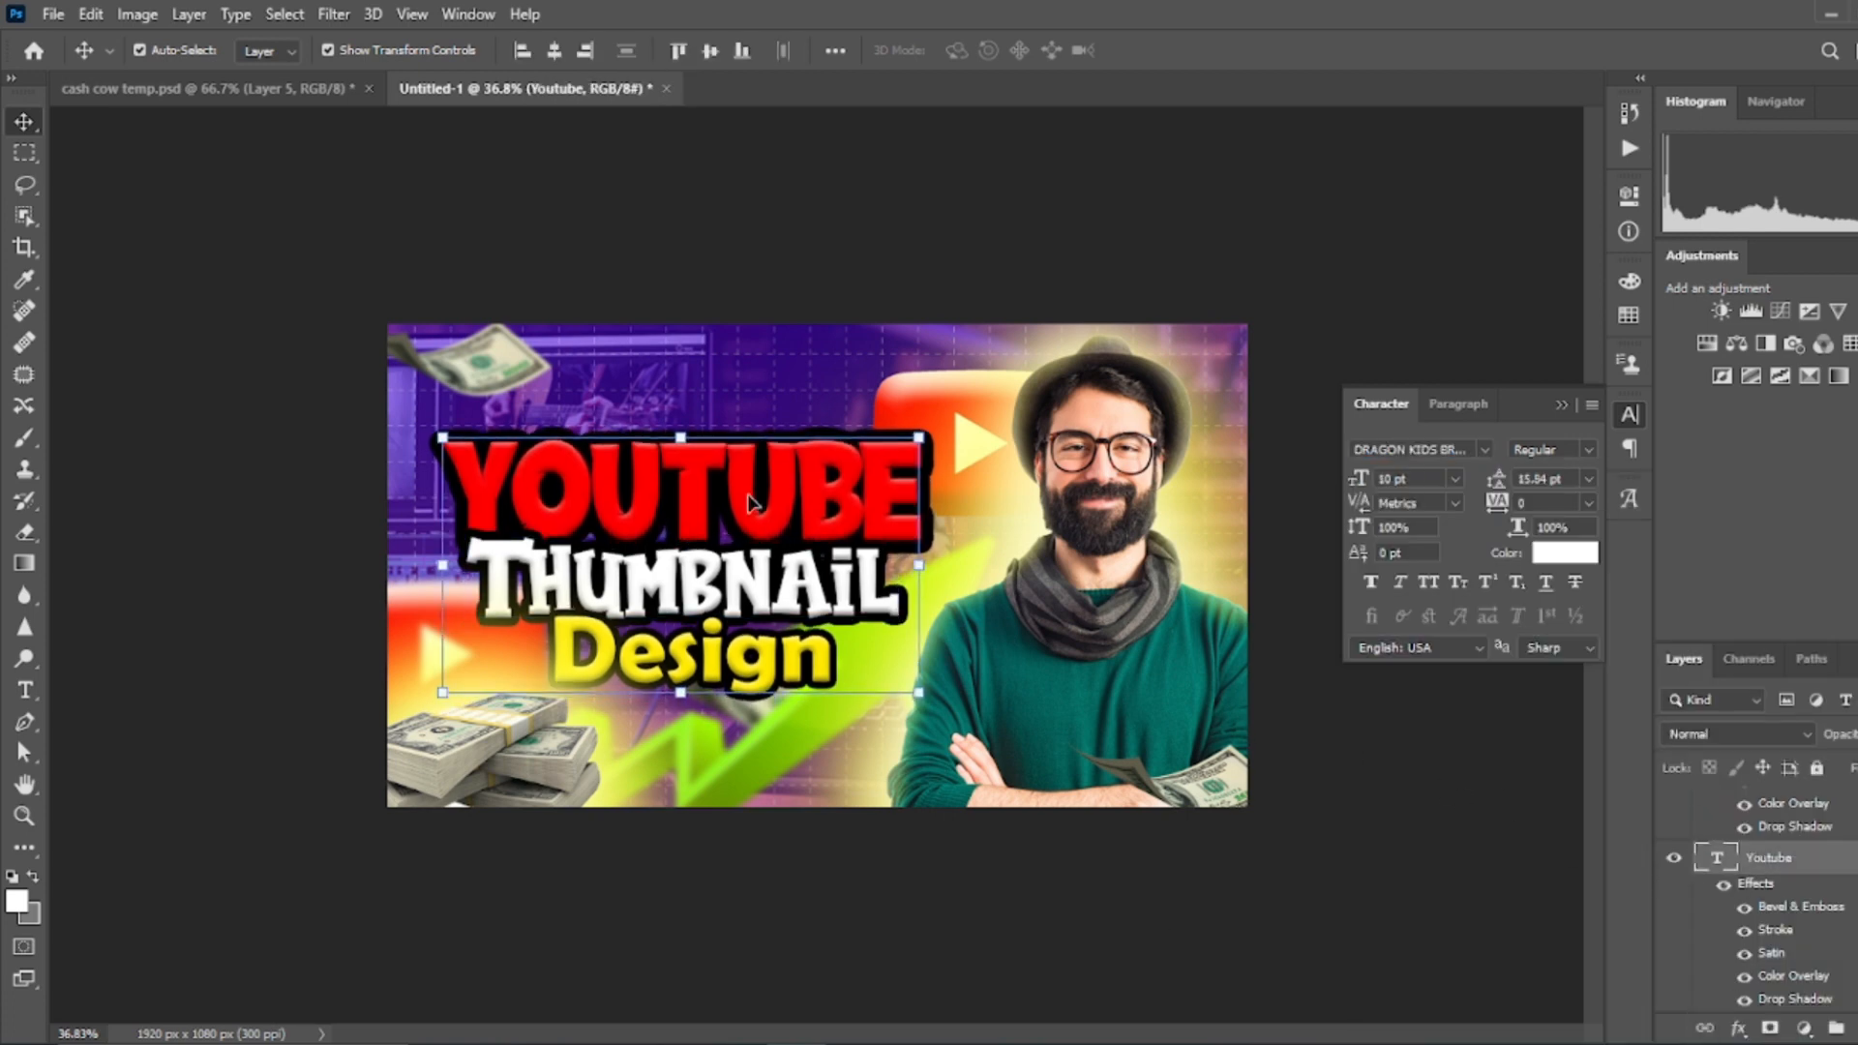
{"action": "left_click", "coordinate": [1705, 1028]}
{"action": "left_click", "coordinate": [769, 659]}
{"action": "key", "text": "shift+Down"}
{"action": "key", "text": "shift+Down"}
{"action": "key", "text": "shift+Down"}
{"action": "left_click", "coordinate": [876, 917]}
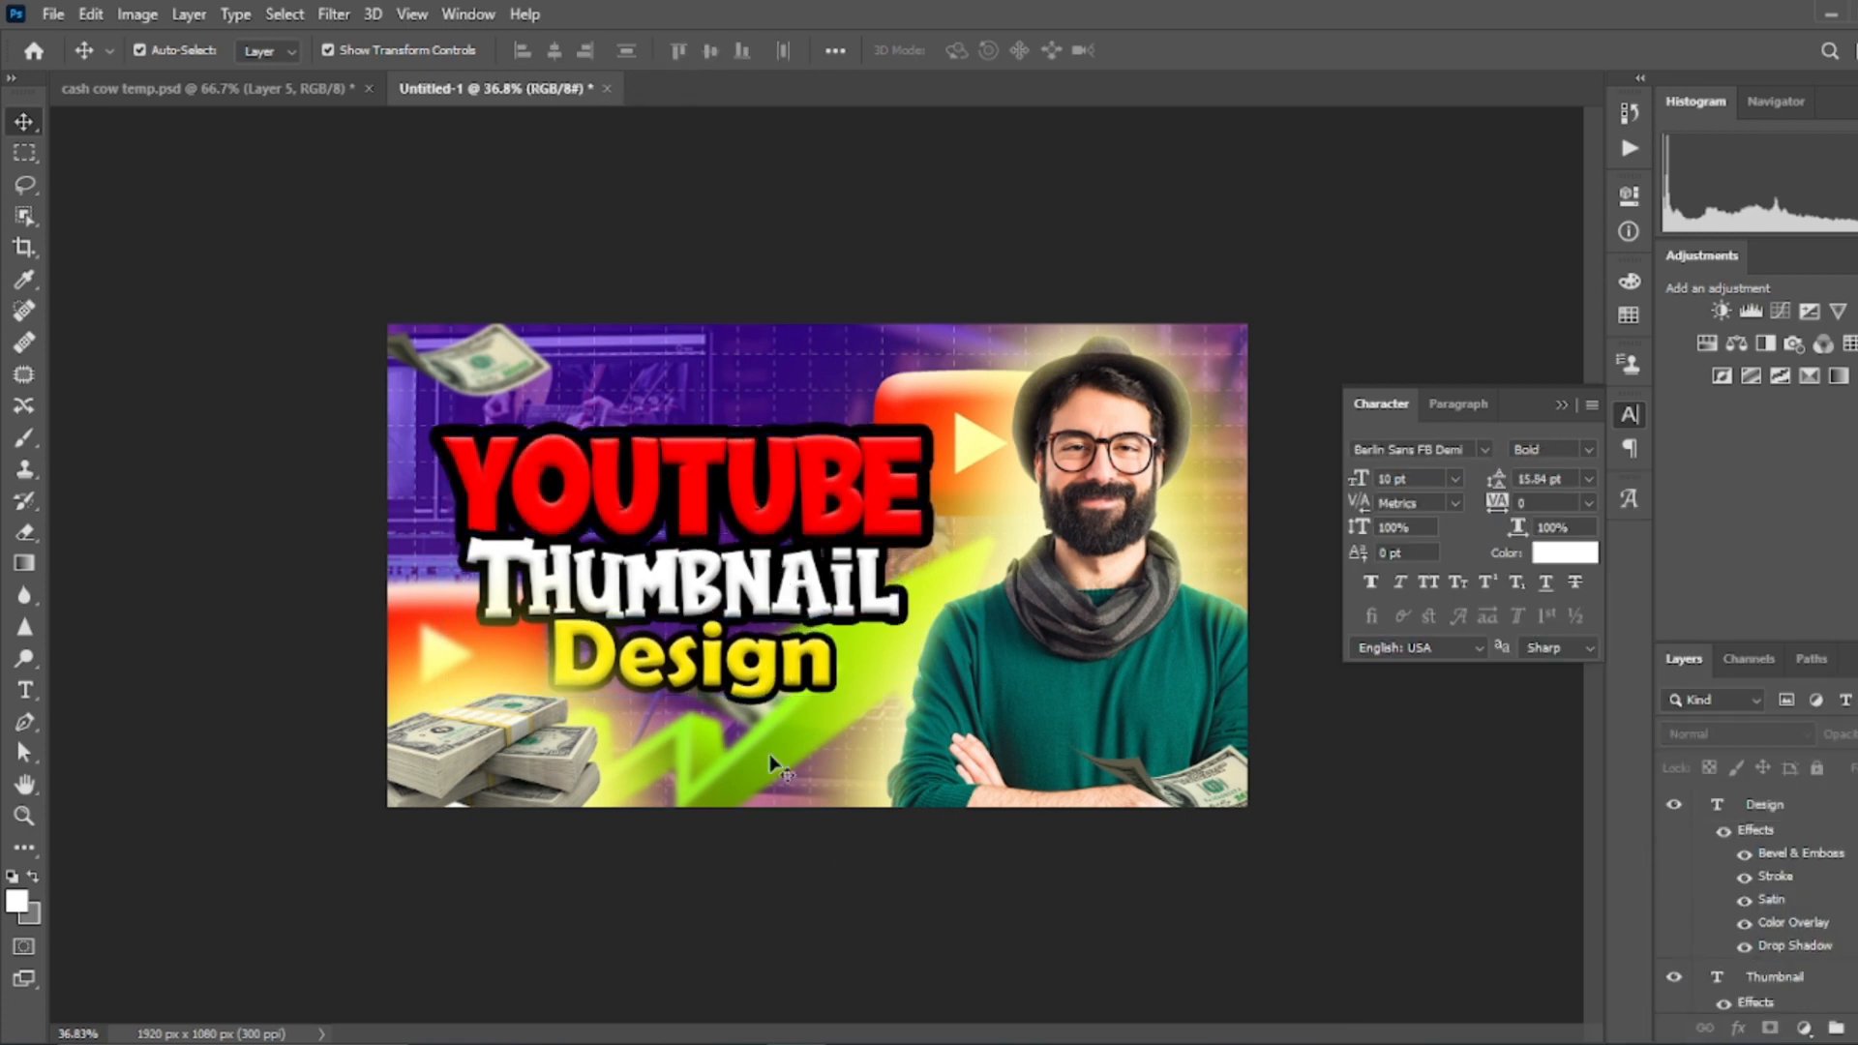
Place the green fi logo file 2410695-middle.png from the thumbnail folder onto the canvas.
{"action": "scroll", "coordinate": [772, 760], "scroll_direction": "down", "scroll_amount": 3}
{"action": "scroll", "coordinate": [849, 818], "scroll_direction": "up", "scroll_amount": 2}
{"action": "key", "text": "alt+Tab"}
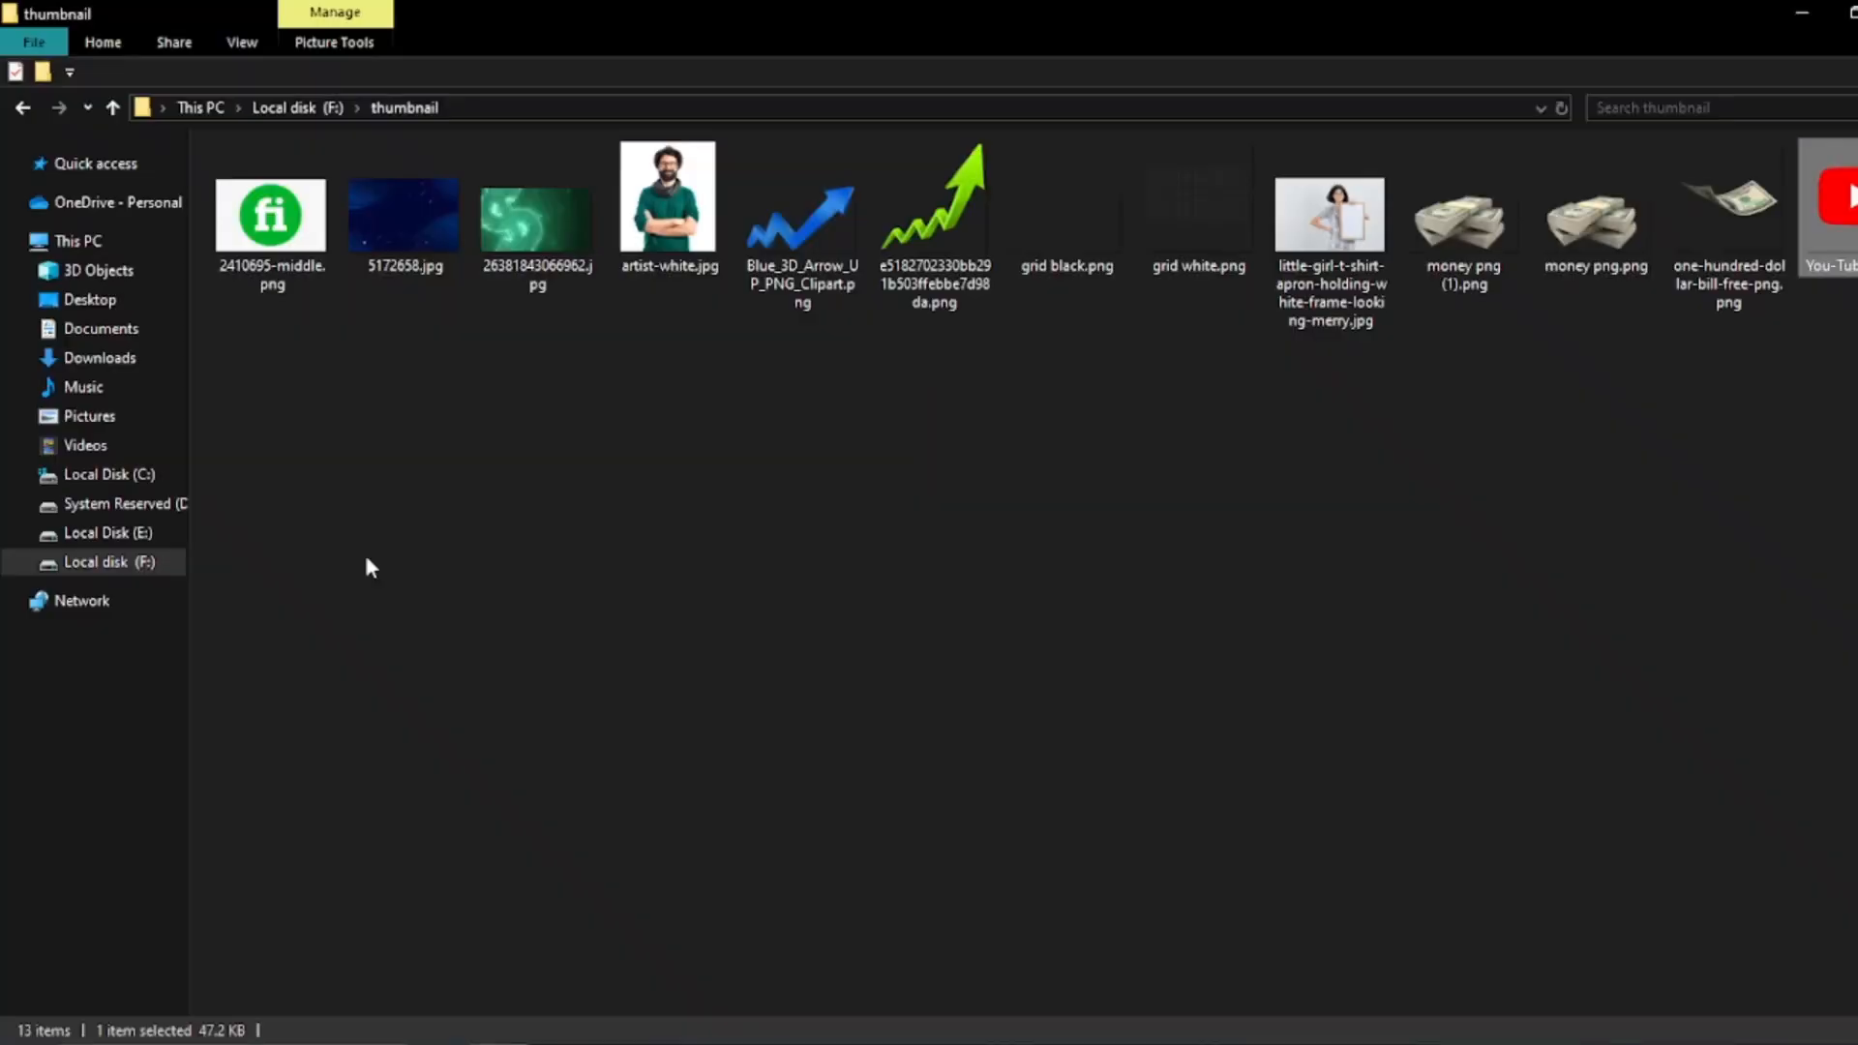
{"action": "left_click_drag", "start_coordinate": [273, 219], "coordinate": [998, 556]}
{"action": "left_click", "coordinate": [1165, 53]}
Select the green fi circle with Select Subject, copy it to a new layer, and delete the original checkerboard image.
{"action": "key", "text": "c"}
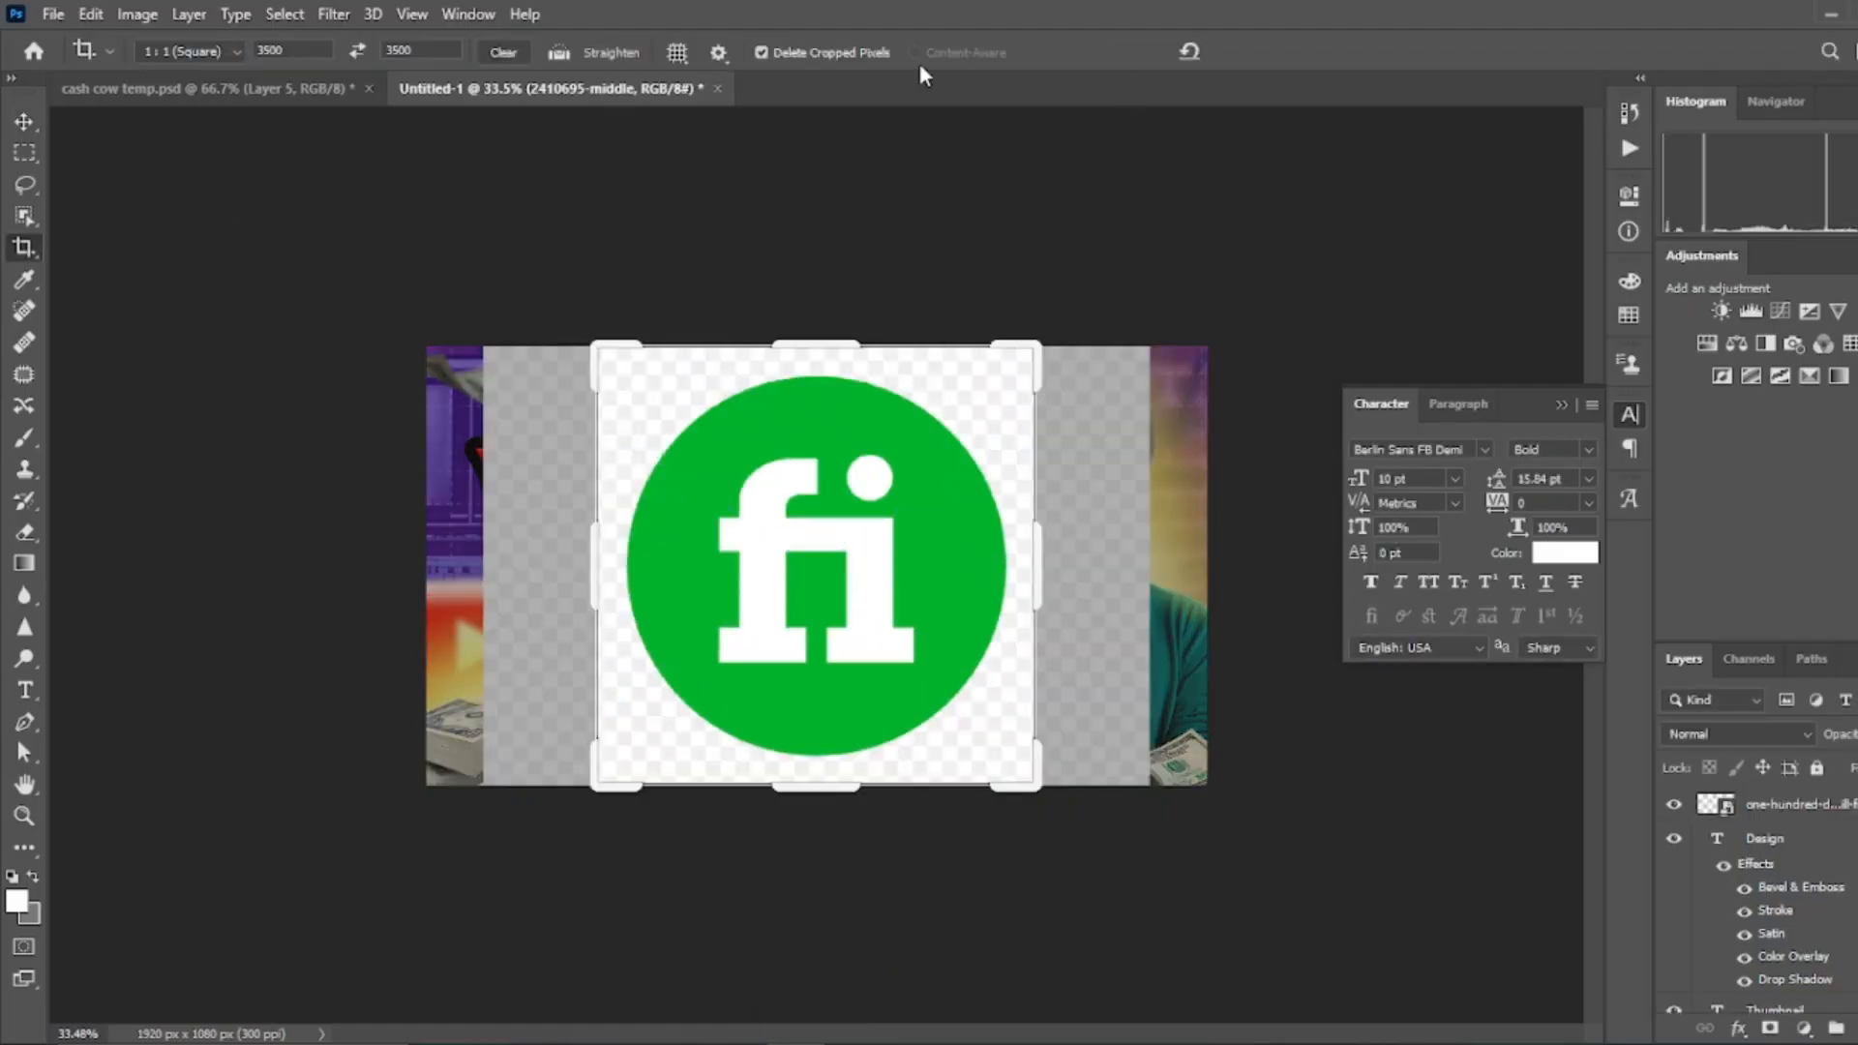
{"action": "key", "text": "w"}
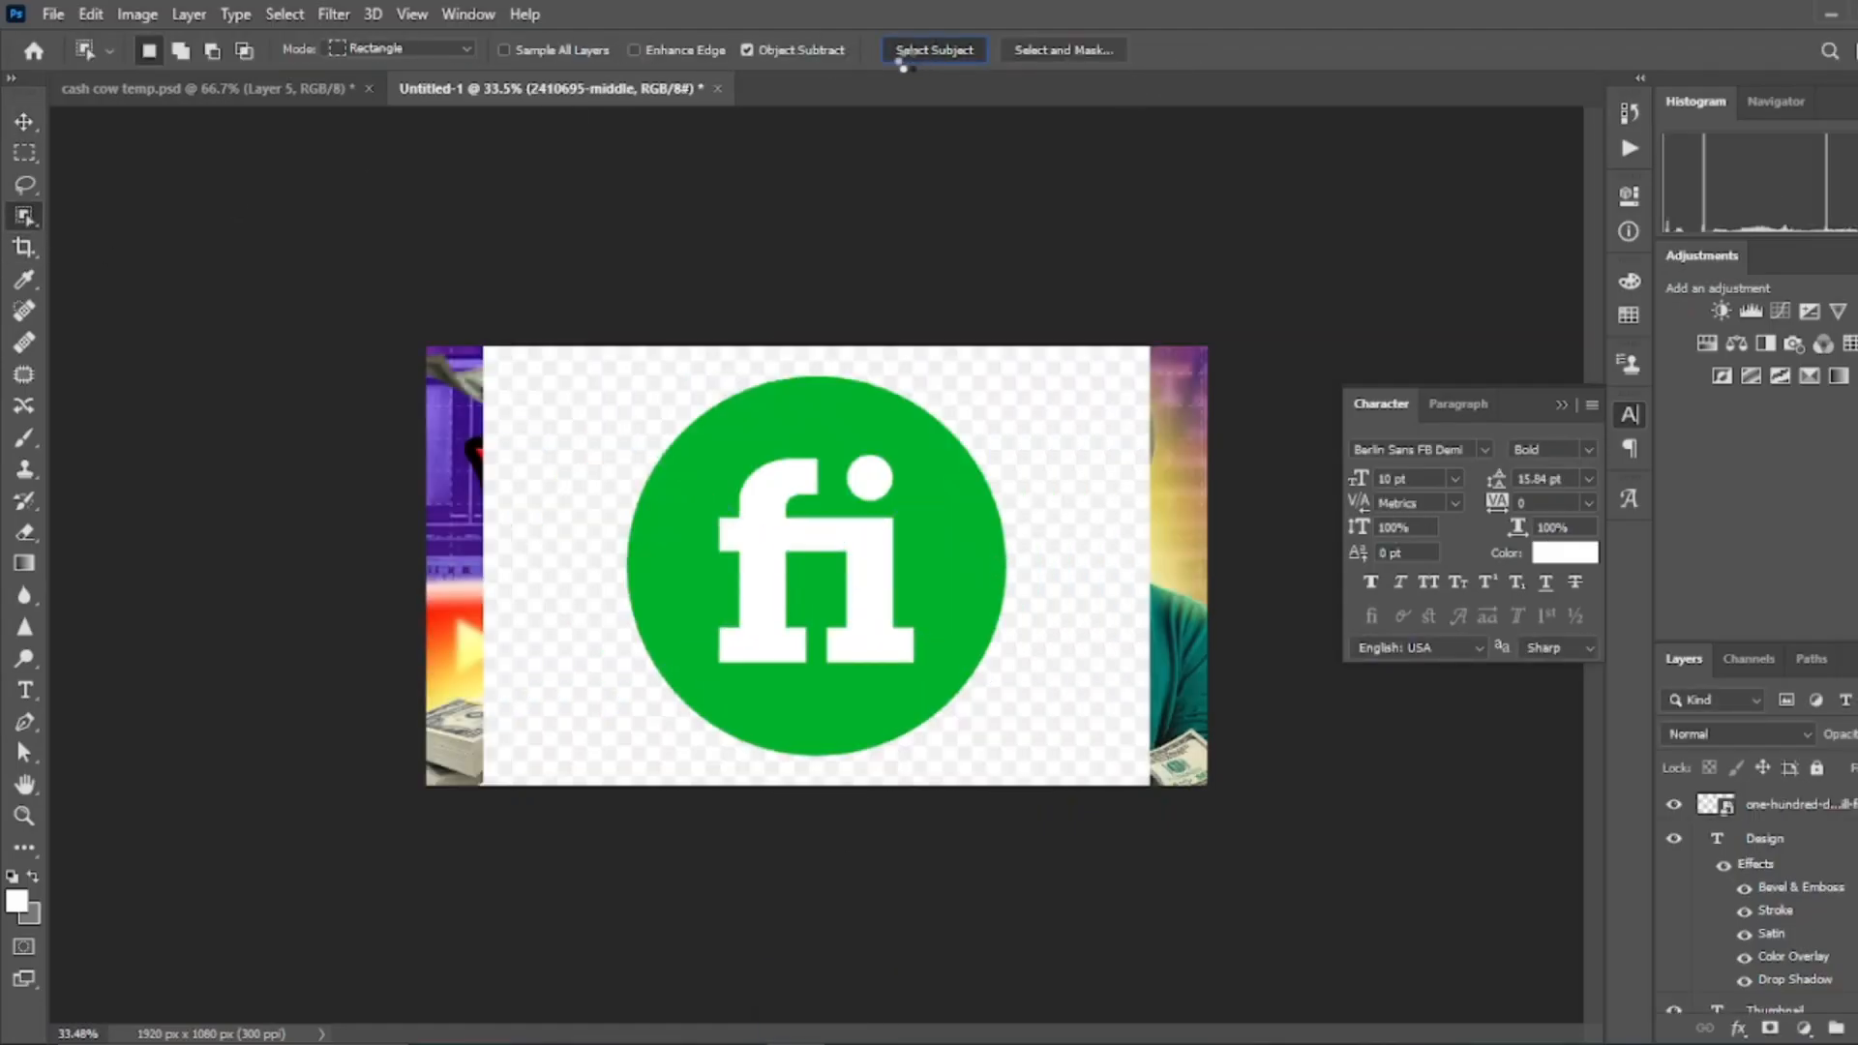
{"action": "key", "text": "ctrl+j"}
{"action": "key", "text": "v"}
{"action": "left_click", "coordinate": [537, 468]}
{"action": "key", "text": "Delete"}
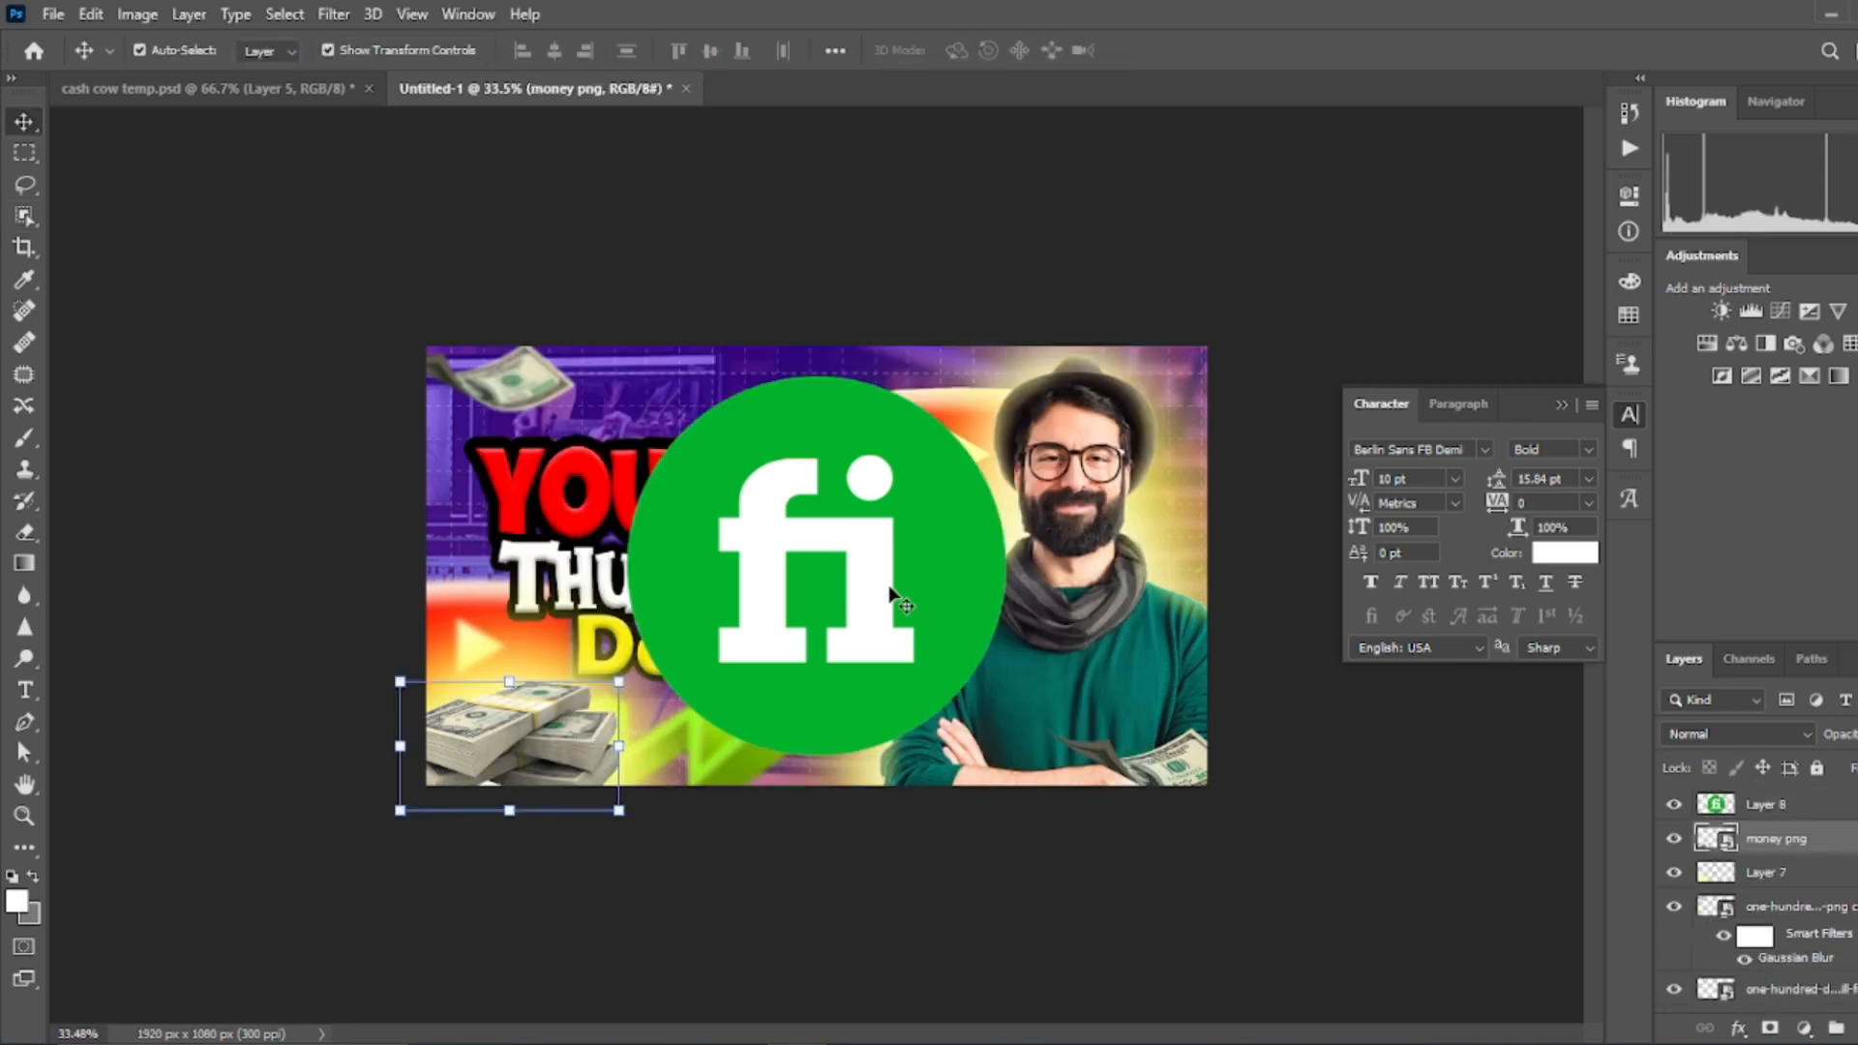
Scale the green fi logo down to a small badge at the end of the word Design.
{"action": "left_click", "coordinate": [892, 594]}
{"action": "left_click_drag", "start_coordinate": [1004, 566], "coordinate": [890, 636]}
{"action": "key", "text": "Return"}
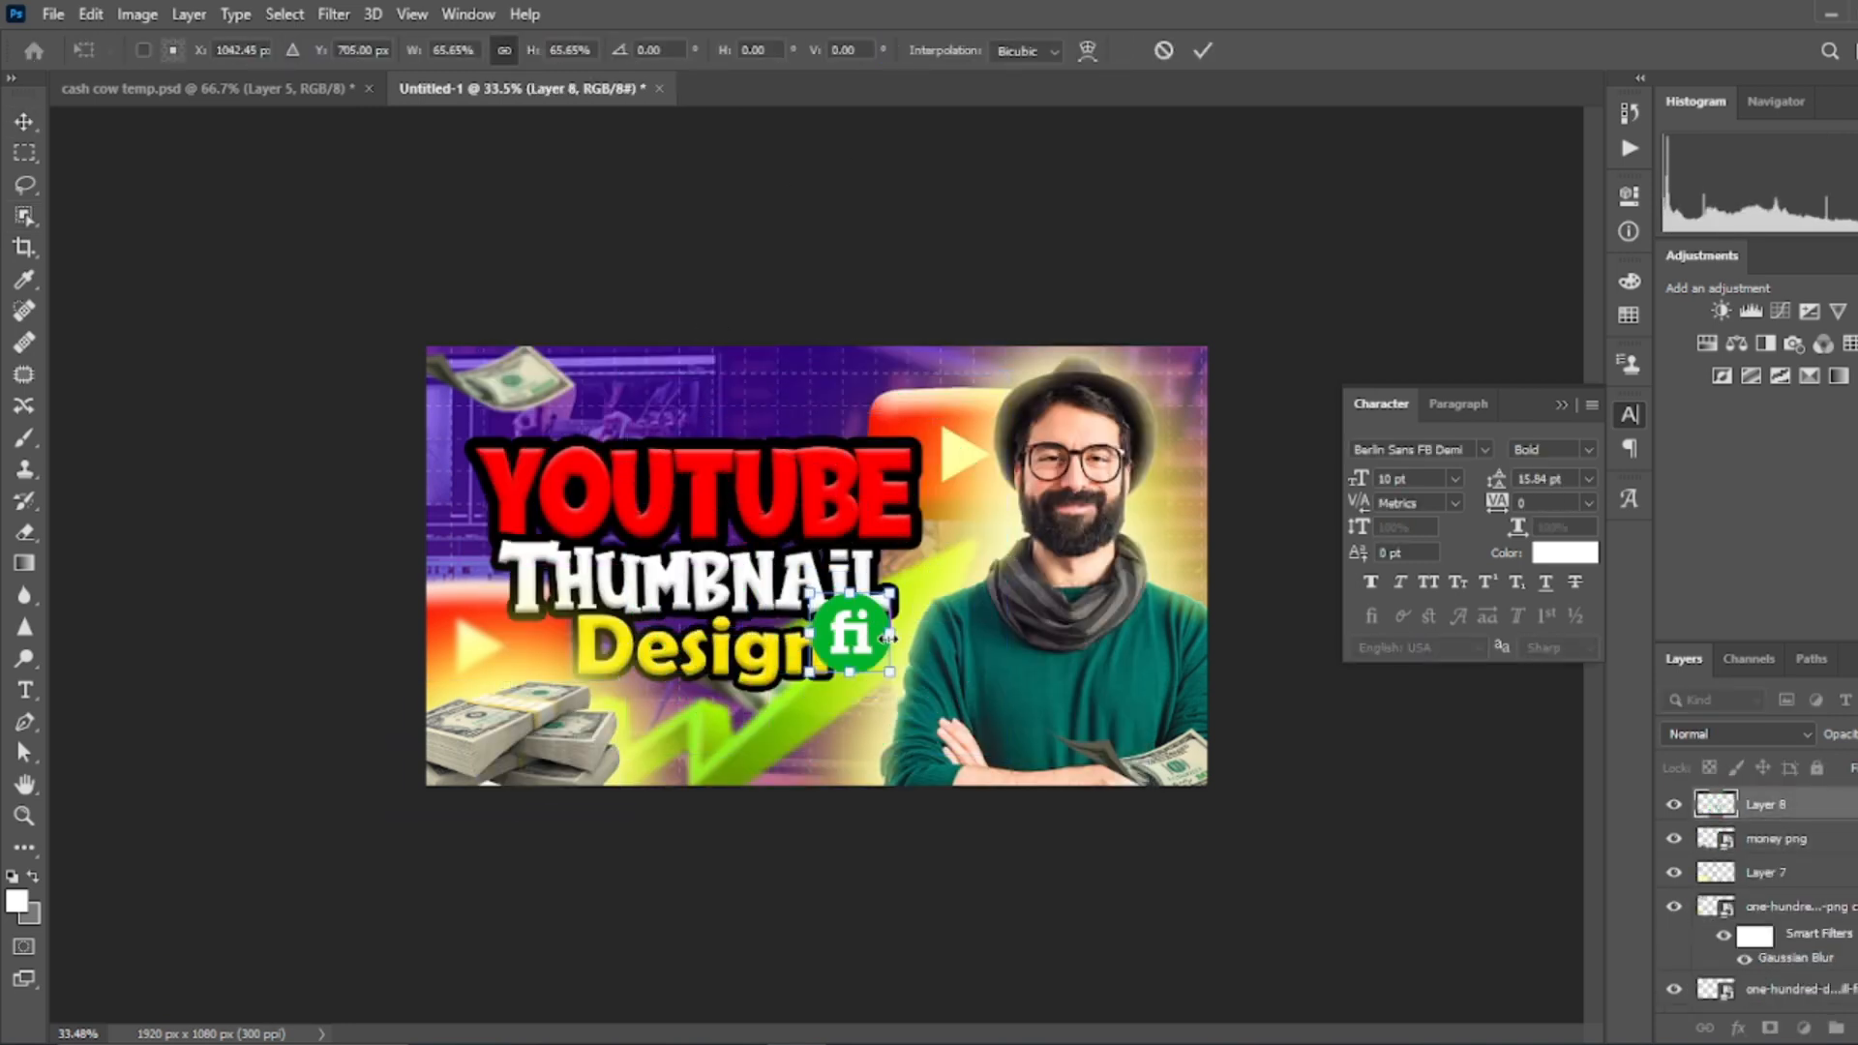
{"action": "key", "text": "Return"}
Add Bevel & Emboss and Drop Shadow to the fi badge, and move it over the money stack in the canvas's lower-left corner.
{"action": "double_click", "coordinate": [1781, 808]}
{"action": "left_click", "coordinate": [993, 282]}
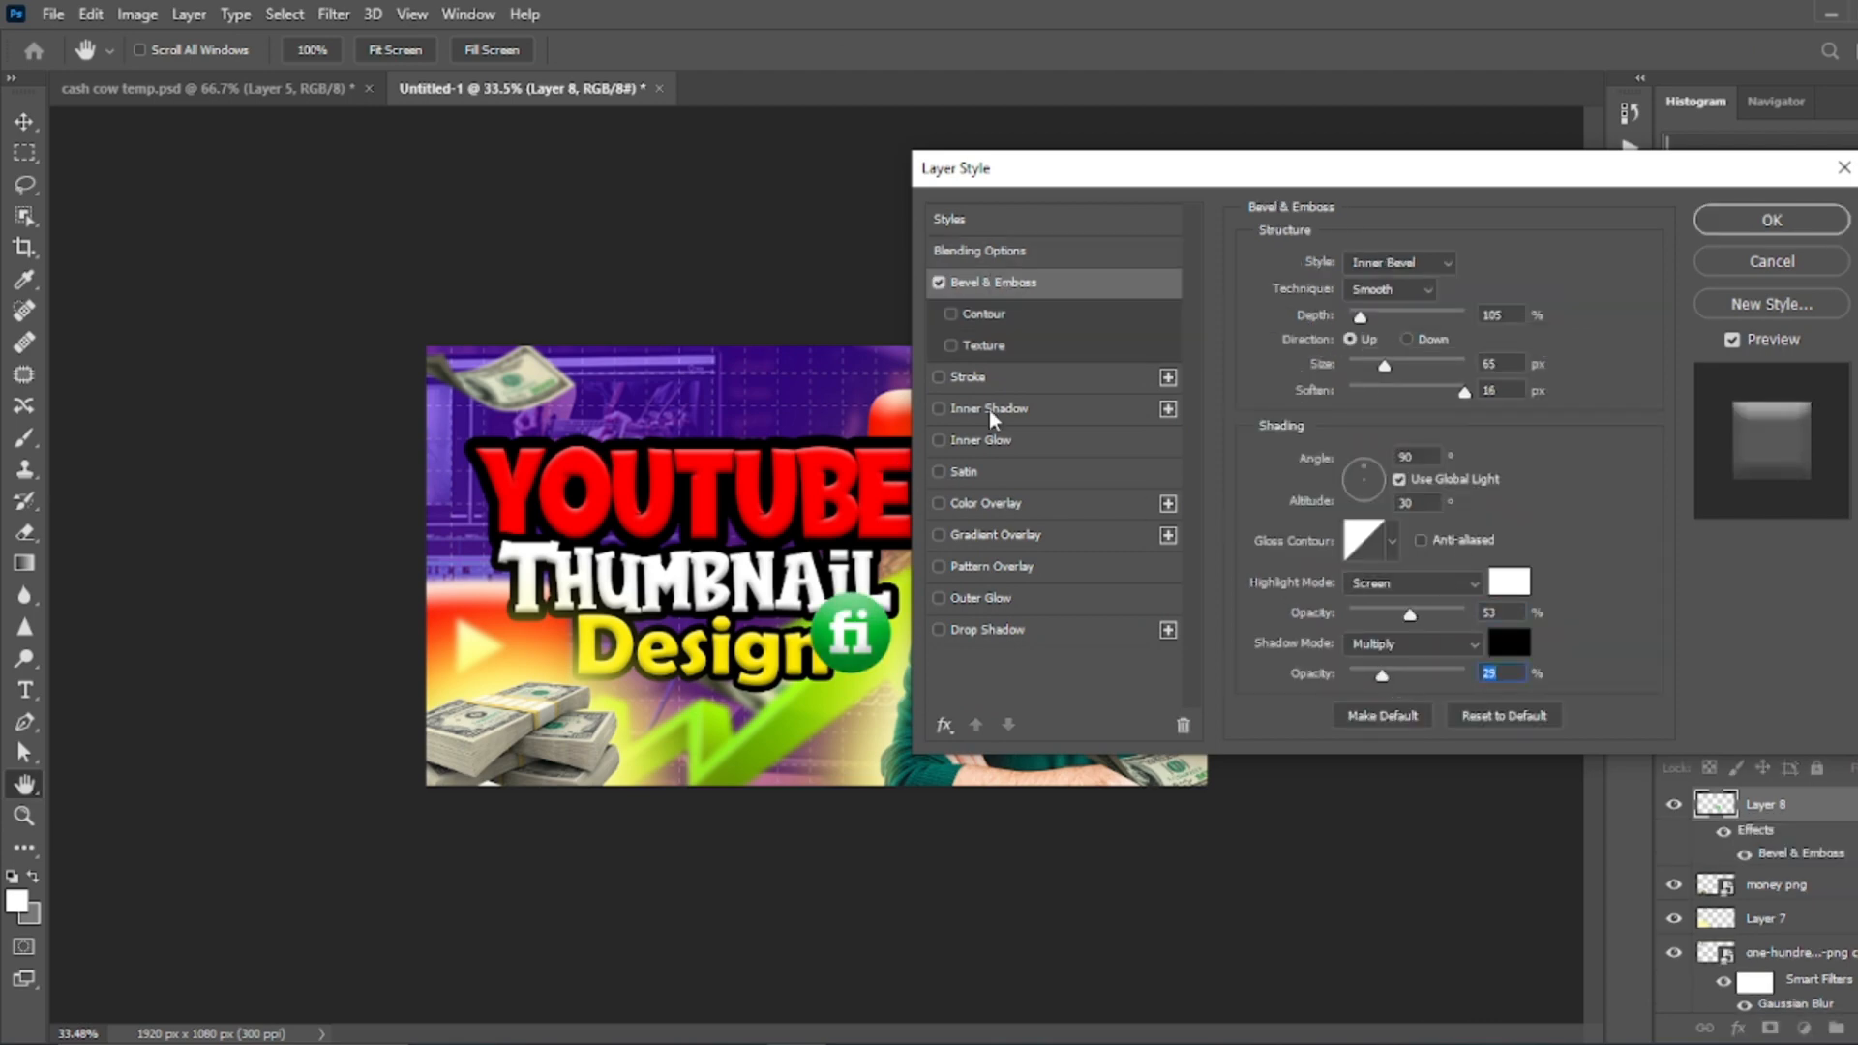
{"action": "left_click", "coordinate": [947, 639]}
{"action": "left_click", "coordinate": [1771, 221]}
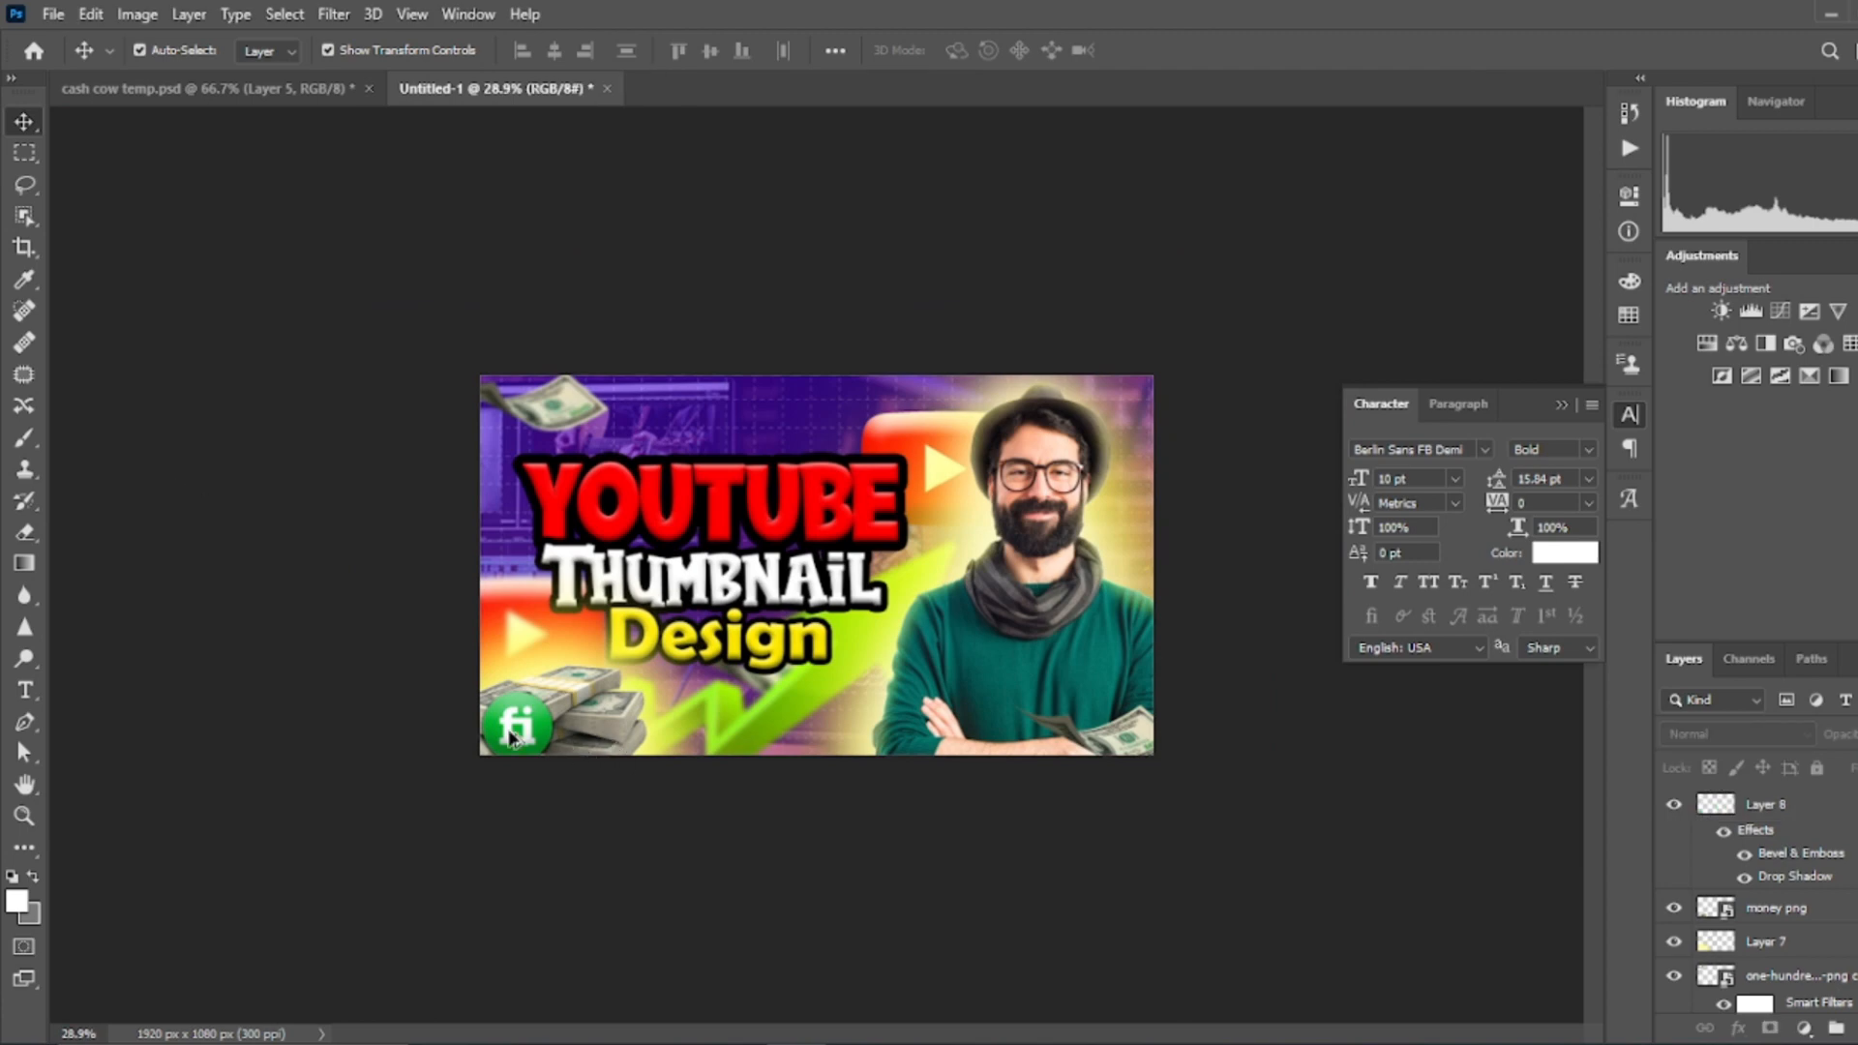
Duplicate the fi badge twice and fit the scaled-down copies over both lenses of the man's glasses.
{"action": "left_click_drag", "start_coordinate": [513, 737], "coordinate": [1060, 492]}
{"action": "scroll", "coordinate": [1055, 489], "scroll_direction": "up", "scroll_amount": 6}
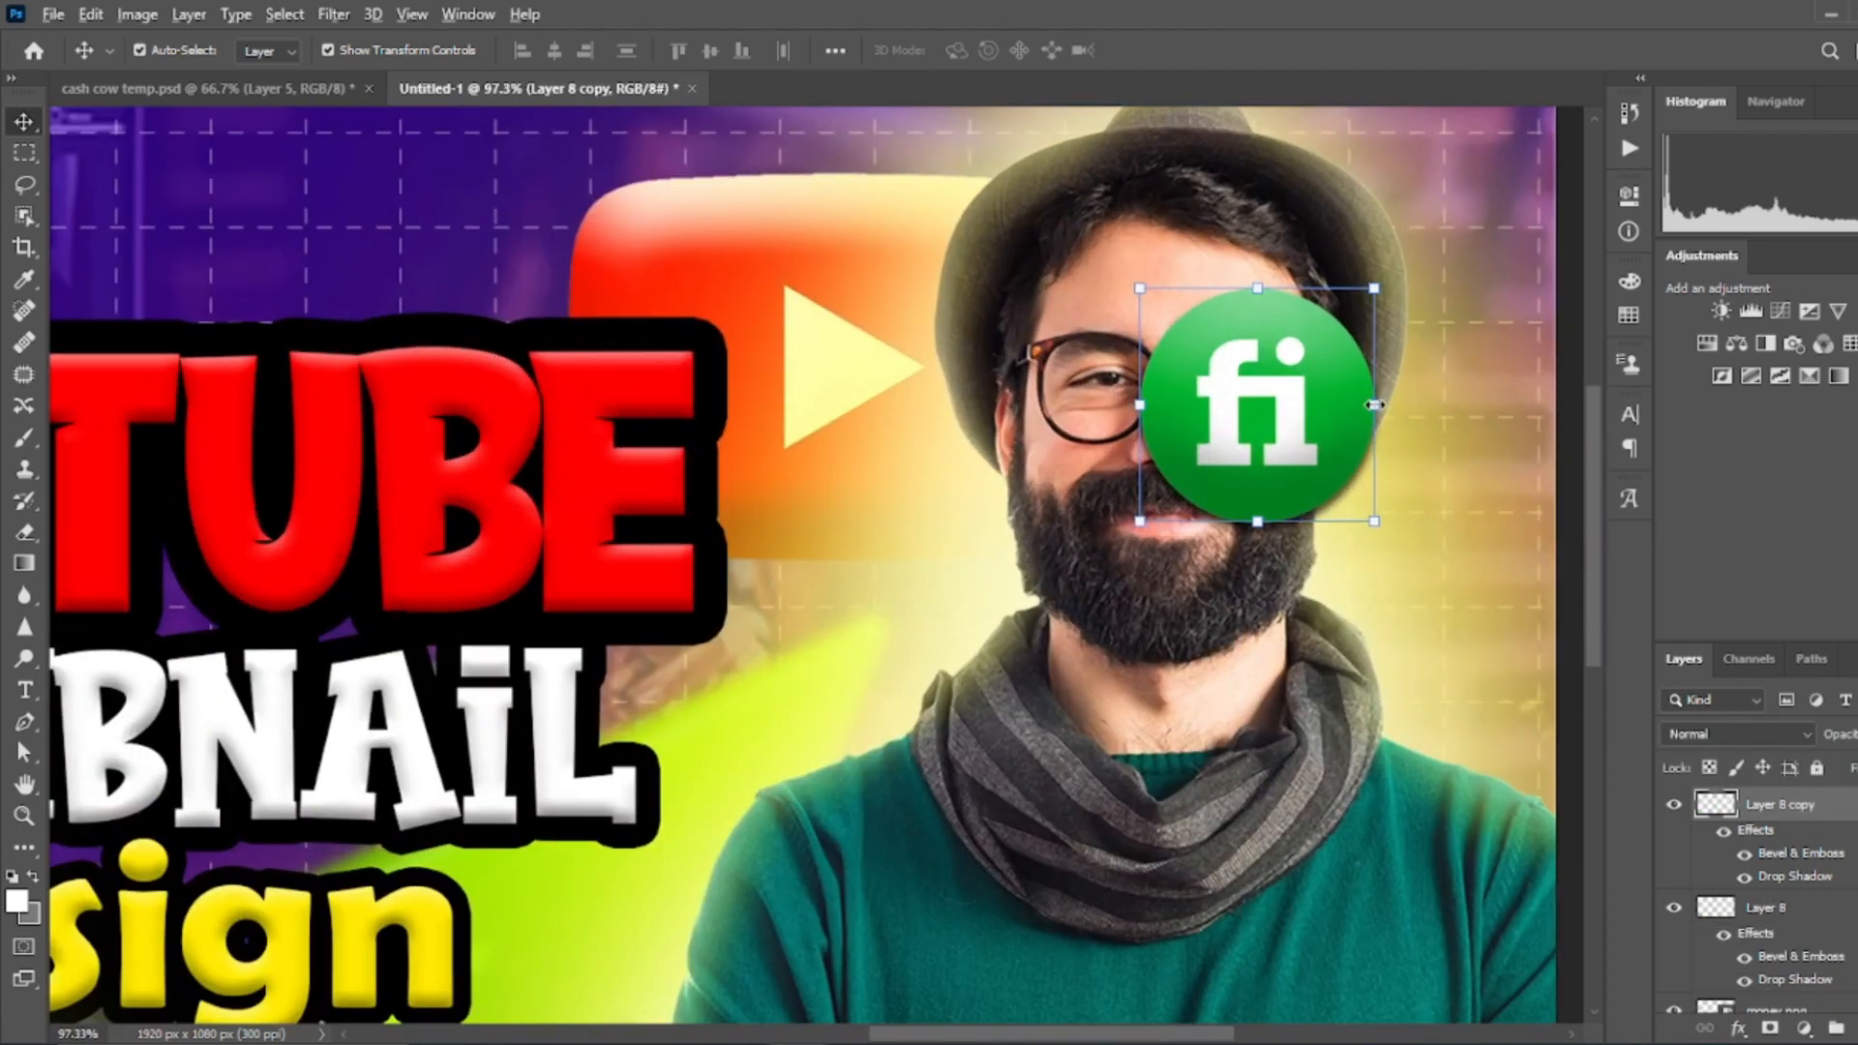
{"action": "left_click_drag", "start_coordinate": [1376, 408], "coordinate": [1267, 410]}
{"action": "left_click", "coordinate": [1166, 50]}
{"action": "key", "text": "ctrl+t"}
{"action": "left_click_drag", "start_coordinate": [1230, 412], "coordinate": [1099, 384]}
{"action": "key", "text": "Return"}
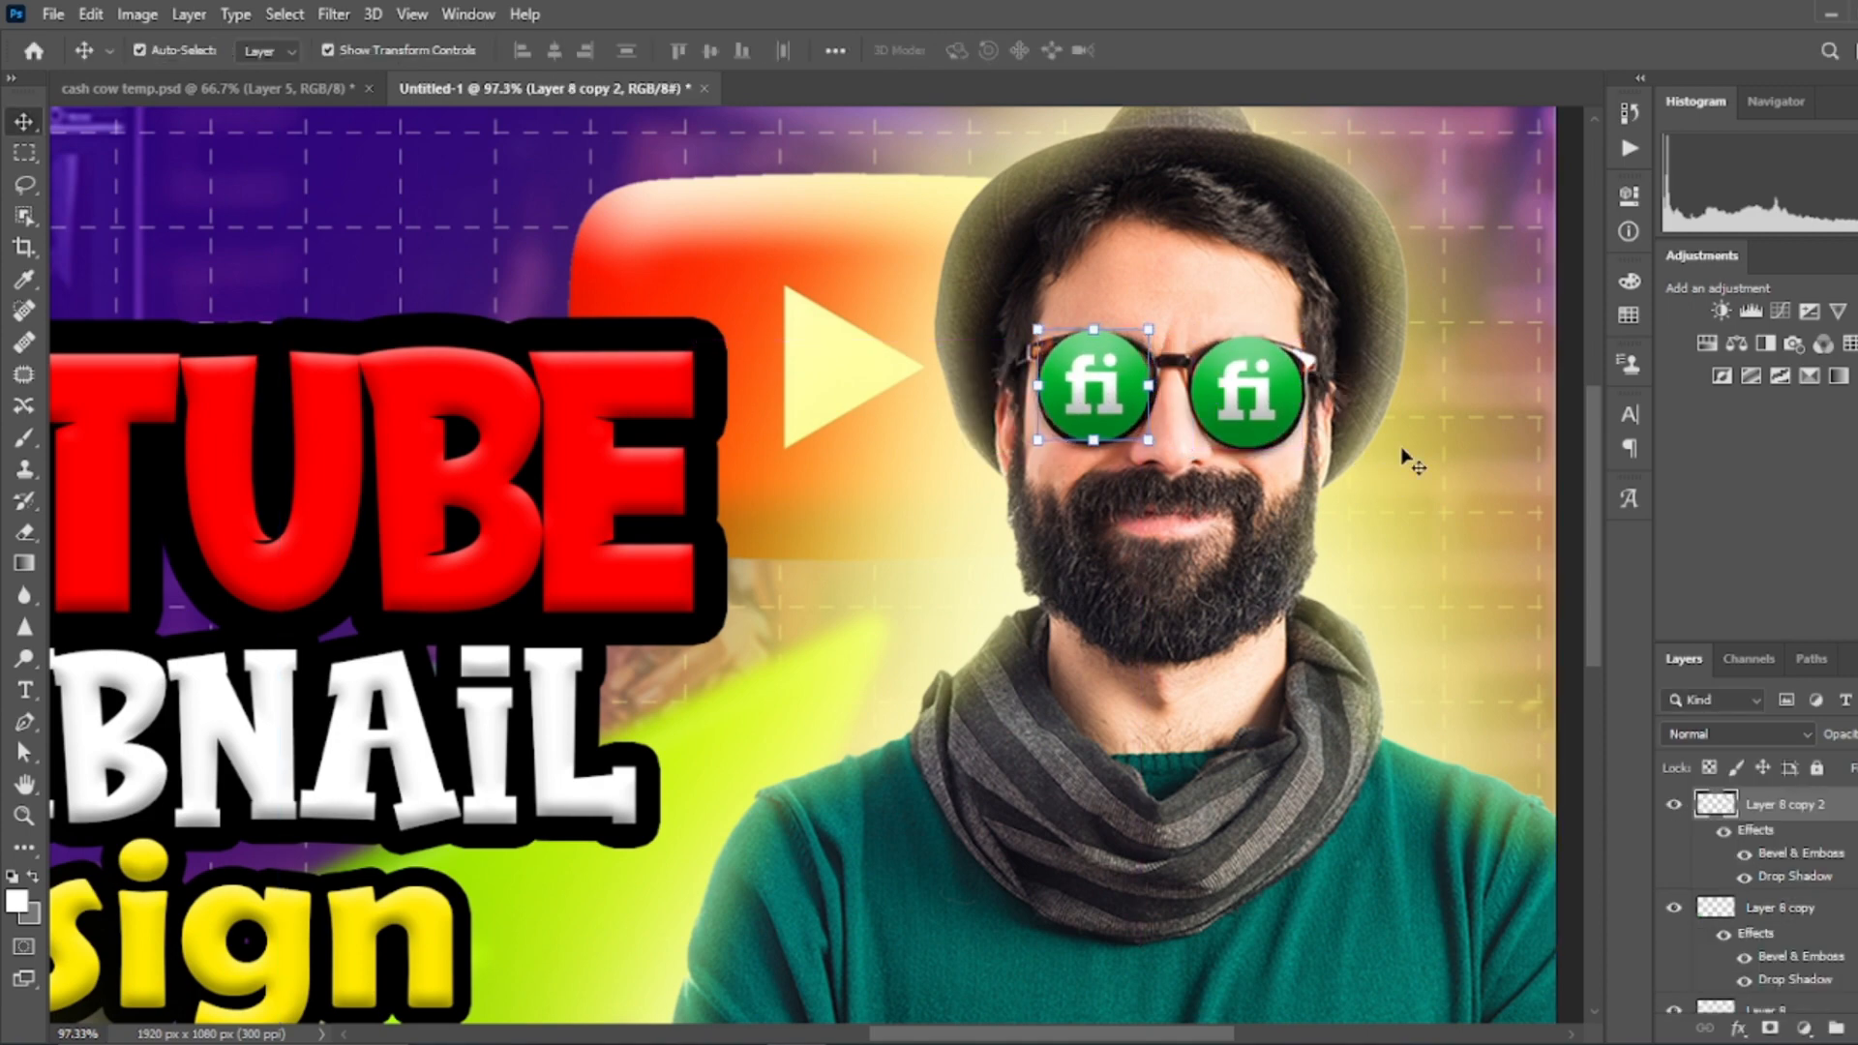
{"action": "left_click", "coordinate": [1402, 450]}
Smooth the skin on the man's face and neck on Layer 2 using the Mixer Brush at 35 px.
{"action": "scroll", "coordinate": [1178, 349], "scroll_direction": "down", "scroll_amount": 10}
{"action": "left_click", "coordinate": [957, 870]}
{"action": "scroll", "coordinate": [902, 866], "scroll_direction": "up", "scroll_amount": 1}
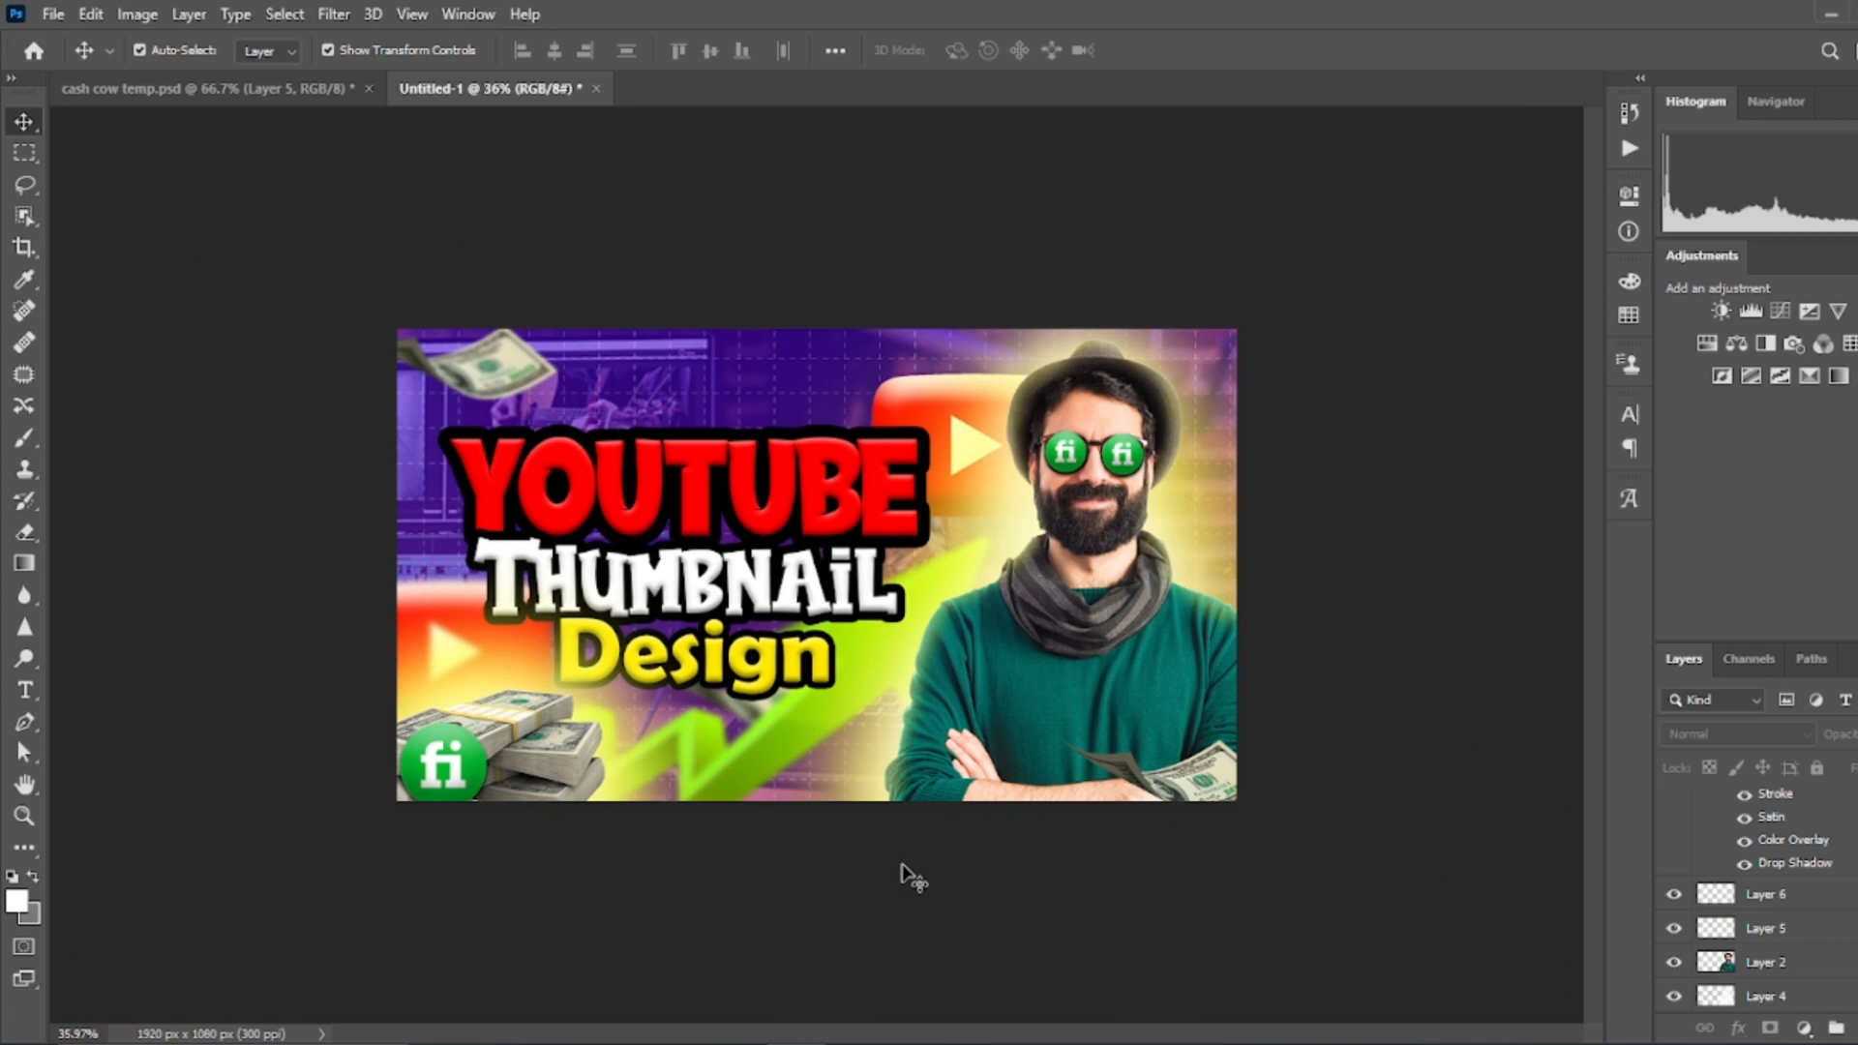
{"action": "scroll", "coordinate": [929, 853], "scroll_direction": "up", "scroll_amount": 1}
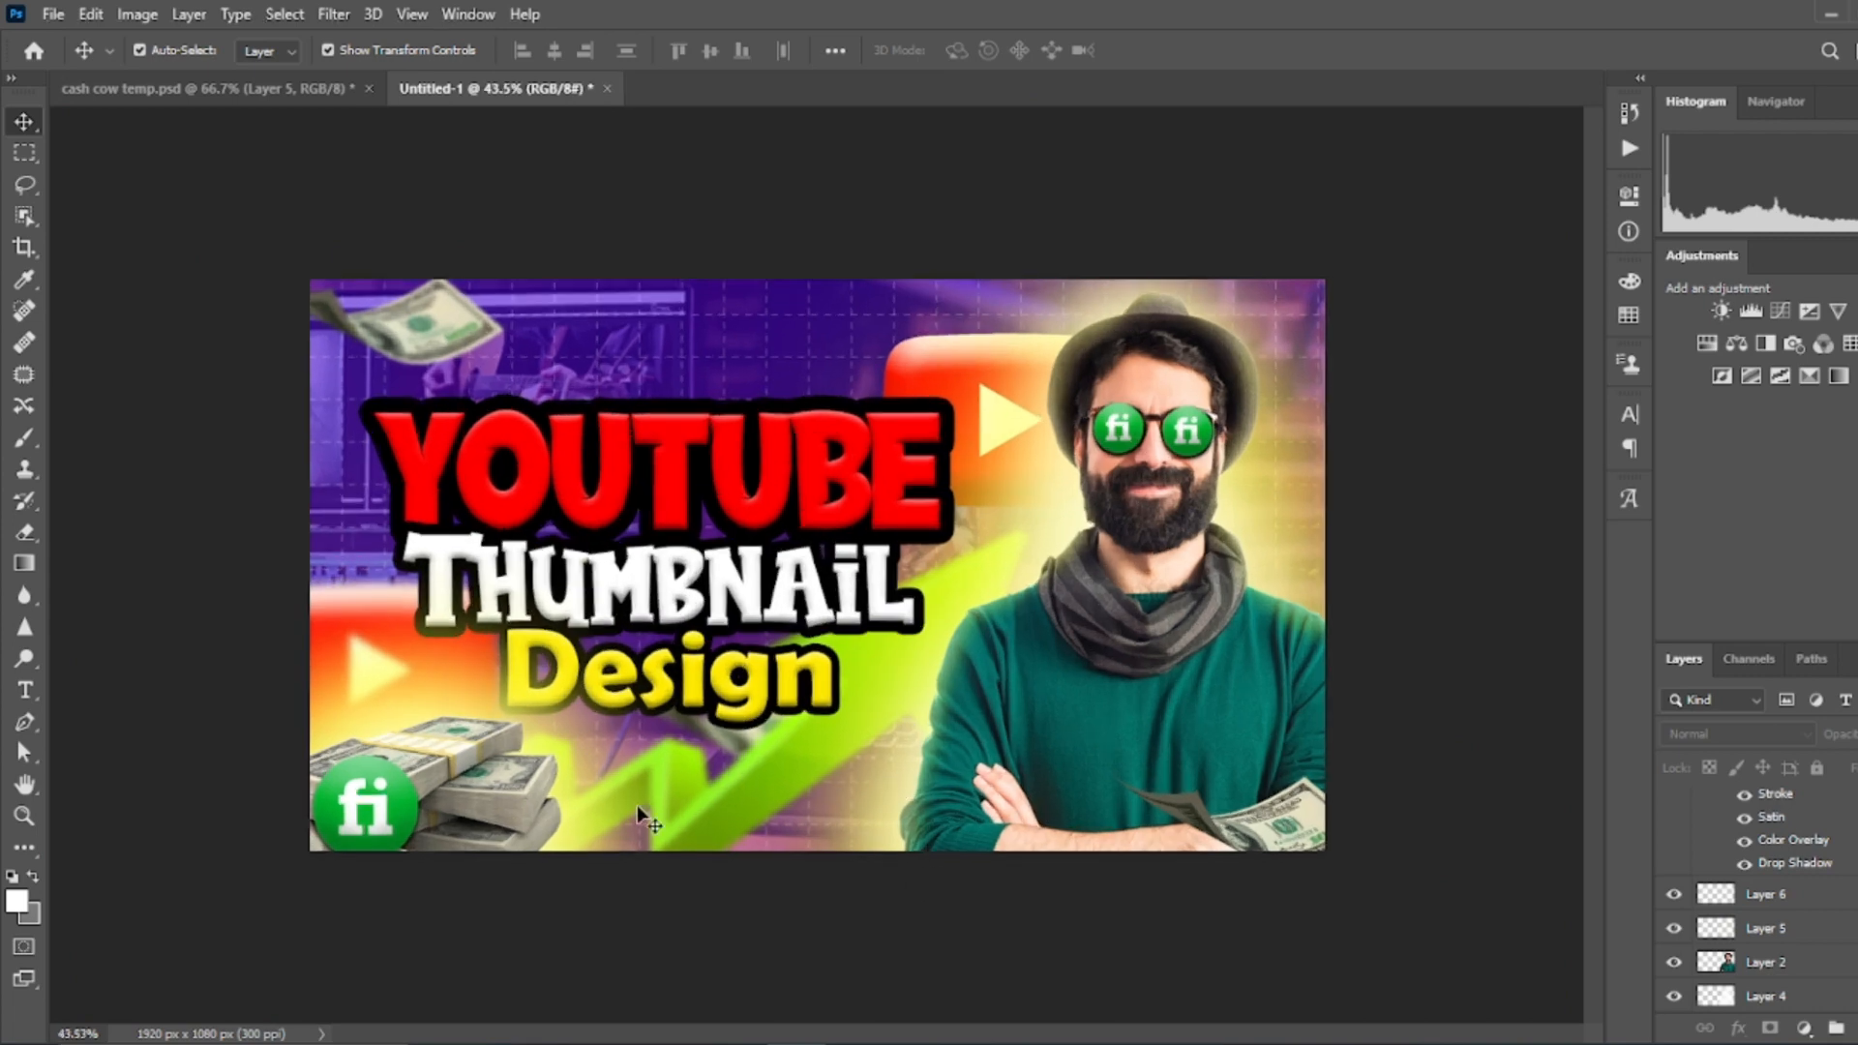
{"action": "left_click", "coordinate": [1103, 658]}
{"action": "key", "text": "ctrl+0"}
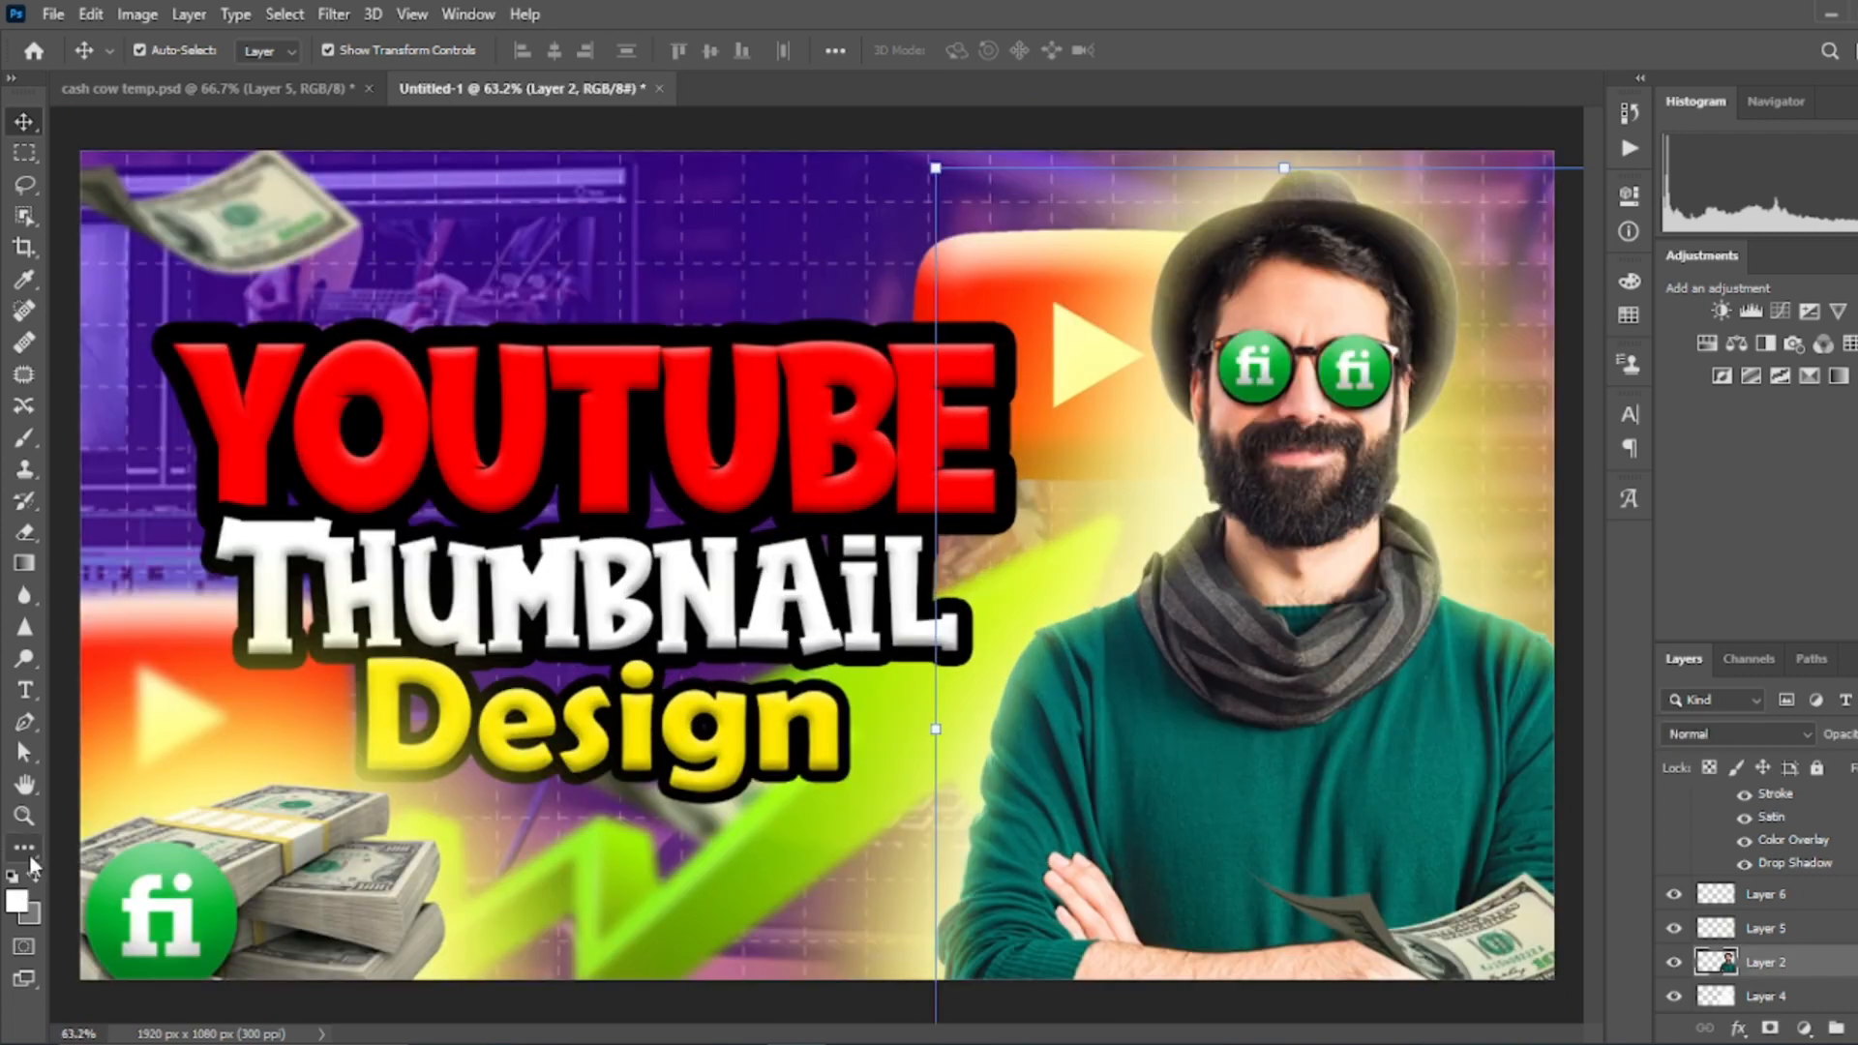
{"action": "left_click", "coordinate": [28, 852]}
{"action": "left_click", "coordinate": [141, 777]}
{"action": "scroll", "coordinate": [1345, 416], "scroll_direction": "up", "scroll_amount": 3}
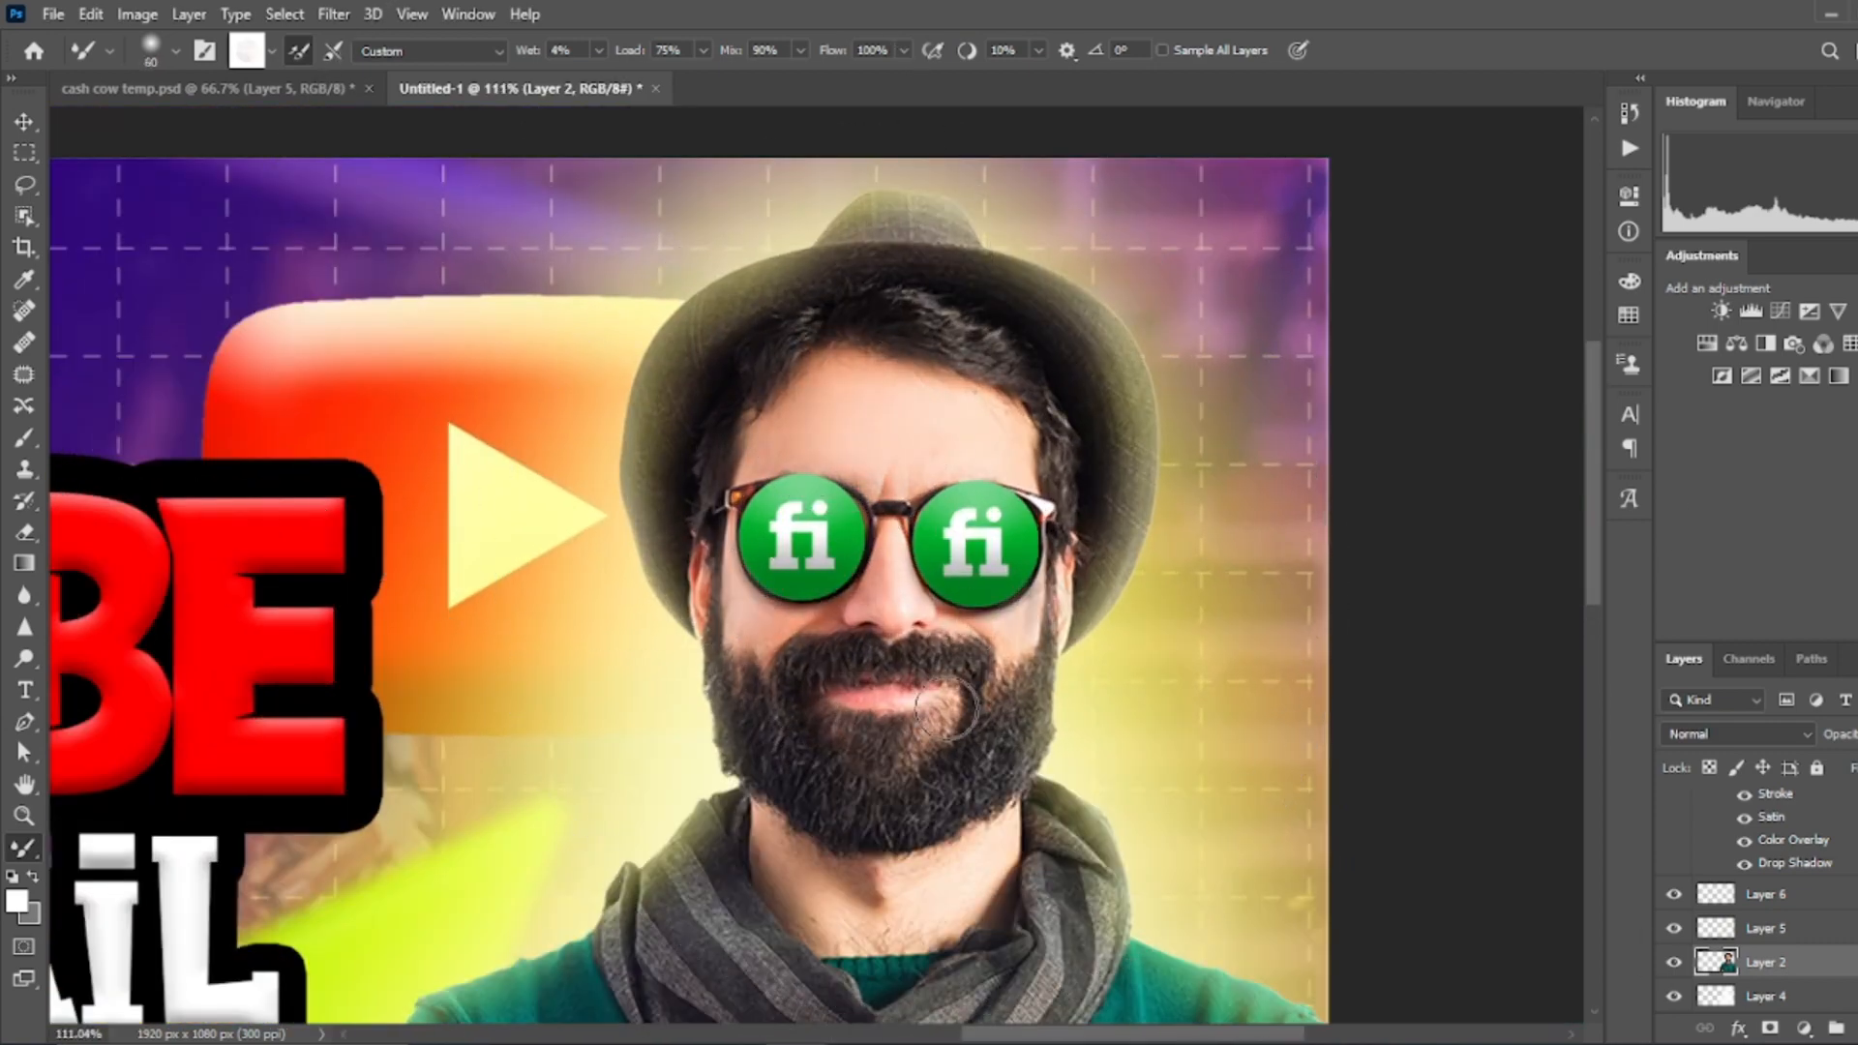
{"action": "scroll", "coordinate": [754, 615], "scroll_direction": "up", "scroll_amount": 3}
{"action": "key", "text": "bracketleft"}
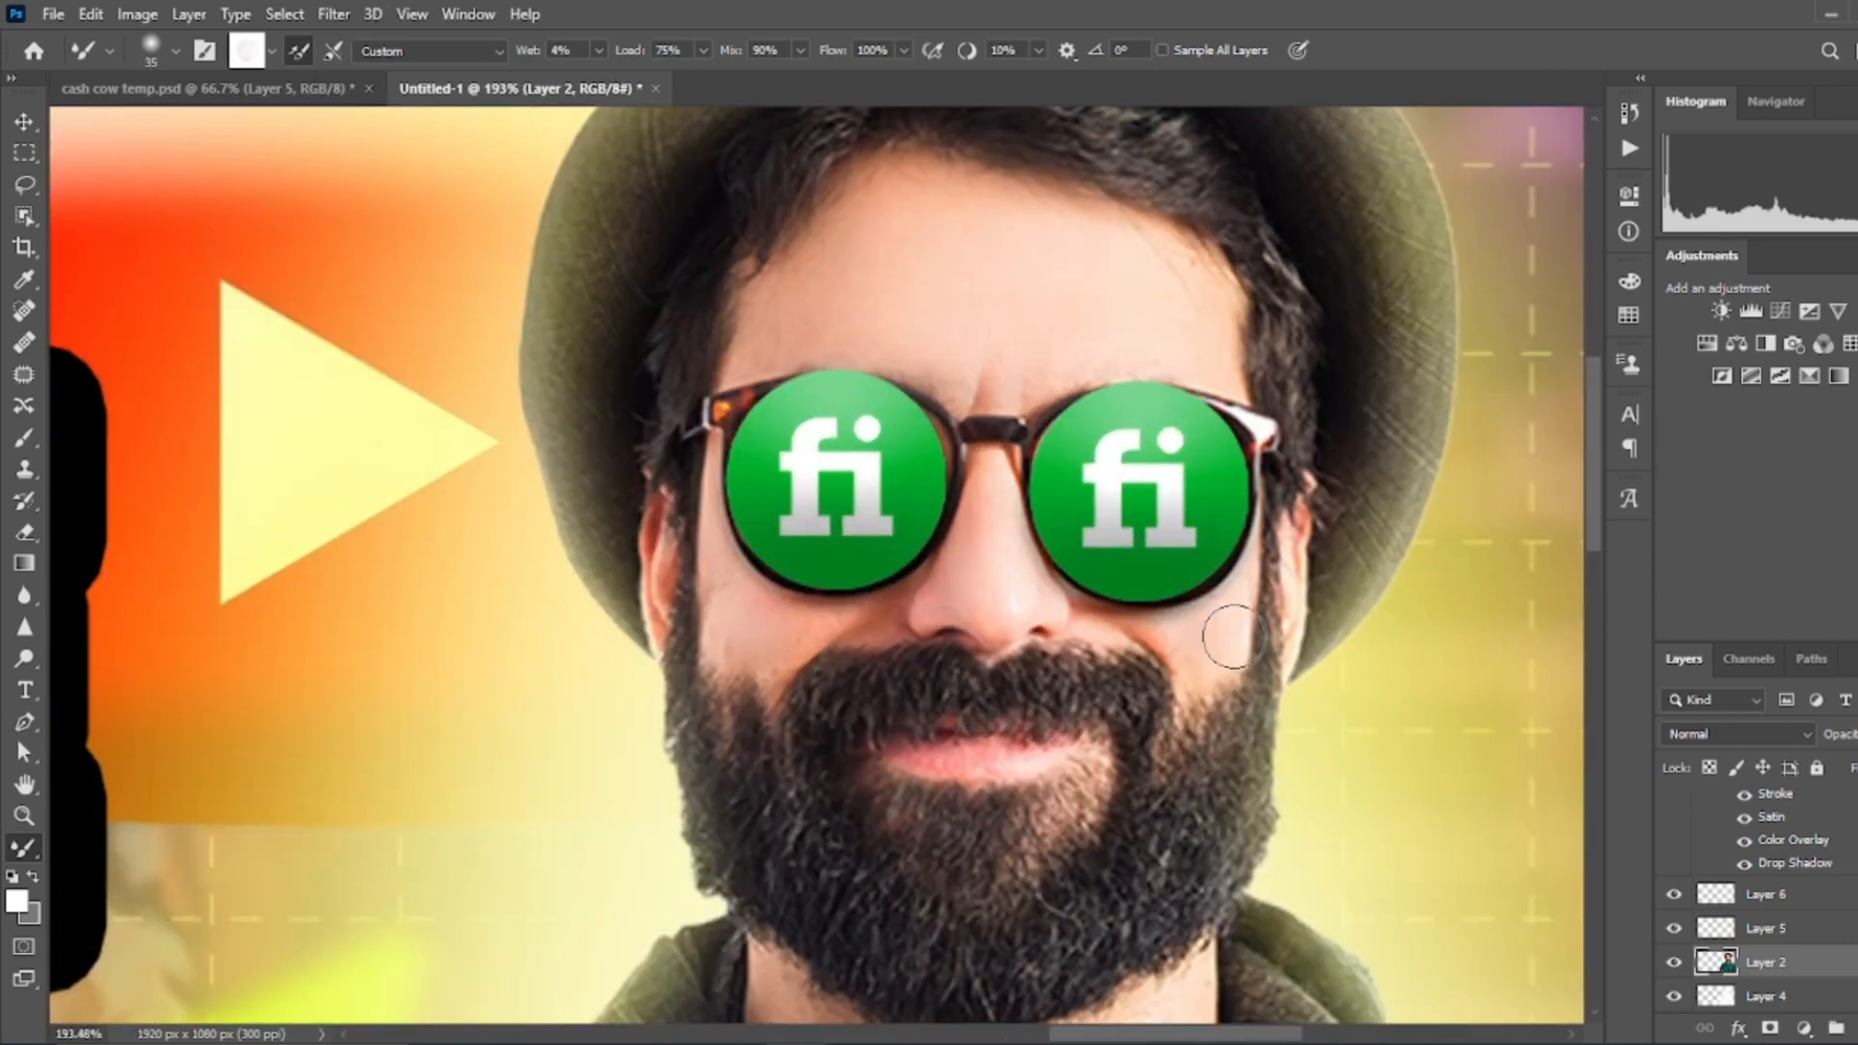
{"action": "scroll", "coordinate": [1130, 575], "scroll_direction": "down", "scroll_amount": 2}
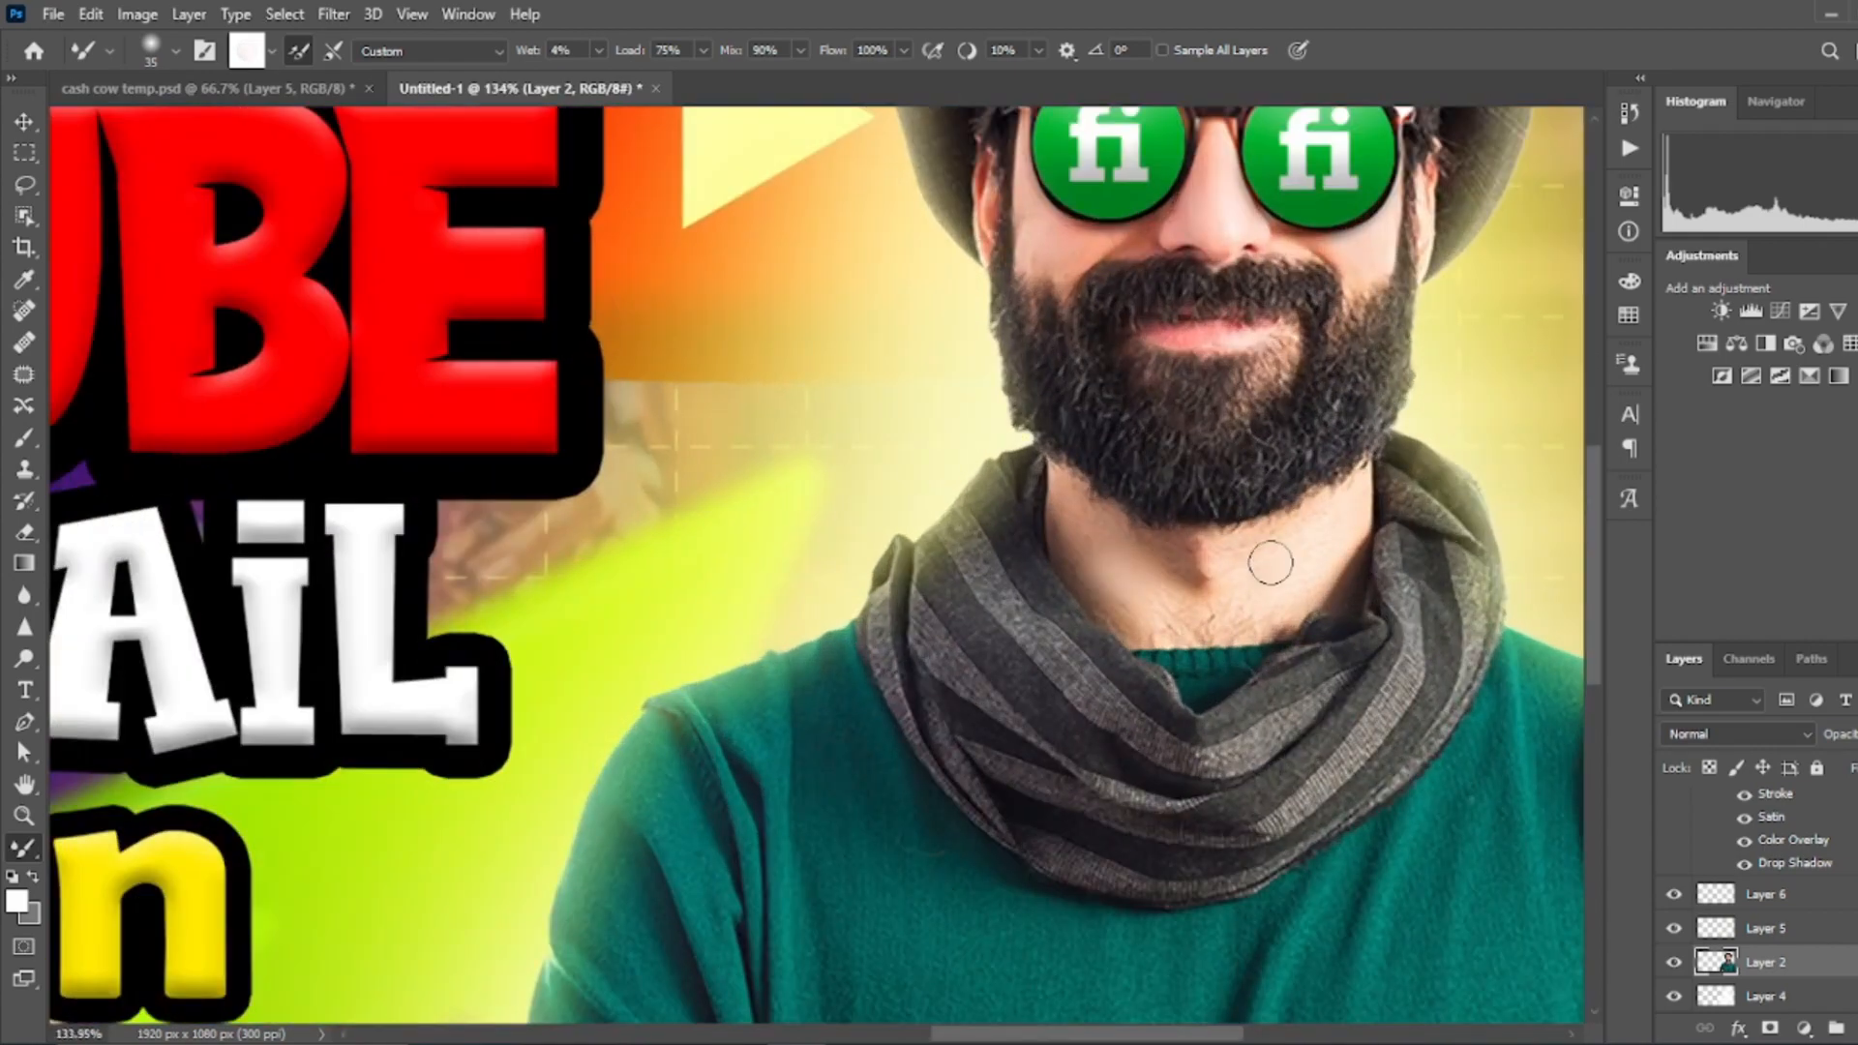
{"action": "scroll", "coordinate": [1248, 608], "scroll_direction": "down", "scroll_amount": 5}
{"action": "key", "text": "v"}
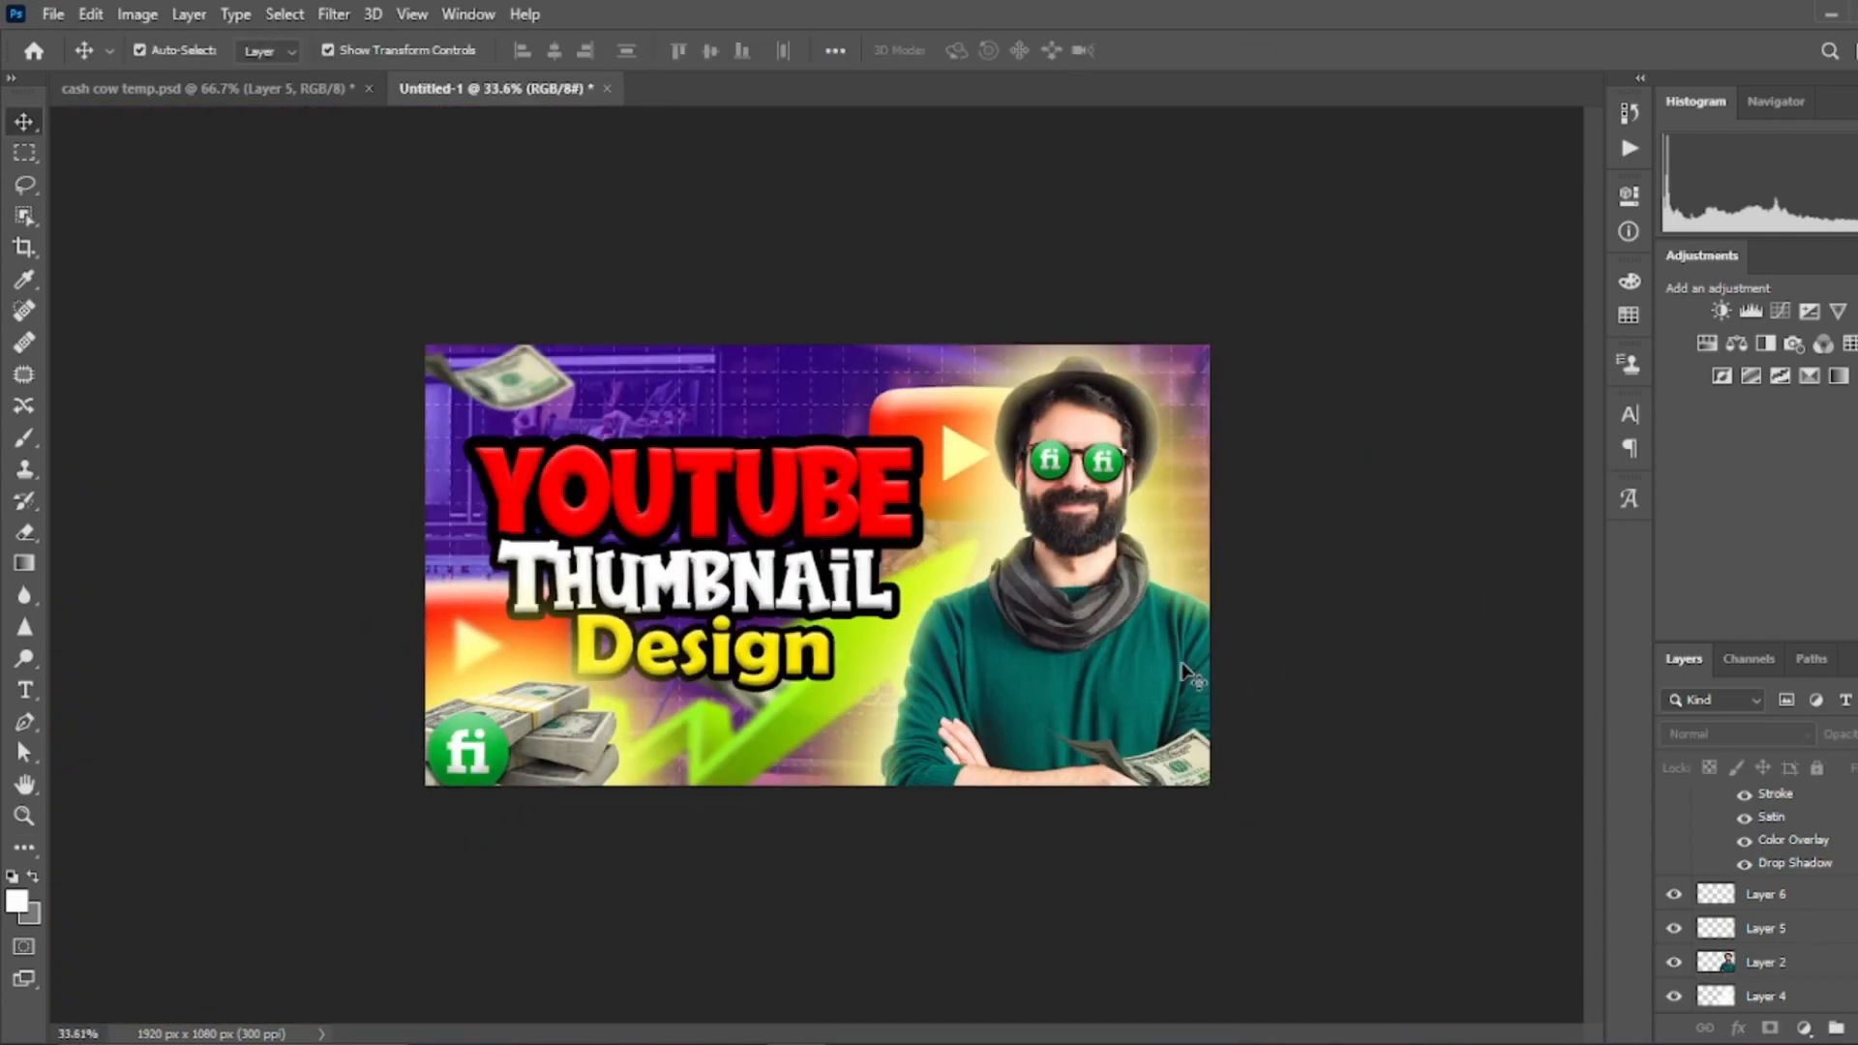
Add an Outer Glow in yellow #fff600 to the Youtube text layer.
{"action": "scroll", "coordinate": [832, 561], "scroll_direction": "up", "scroll_amount": 2}
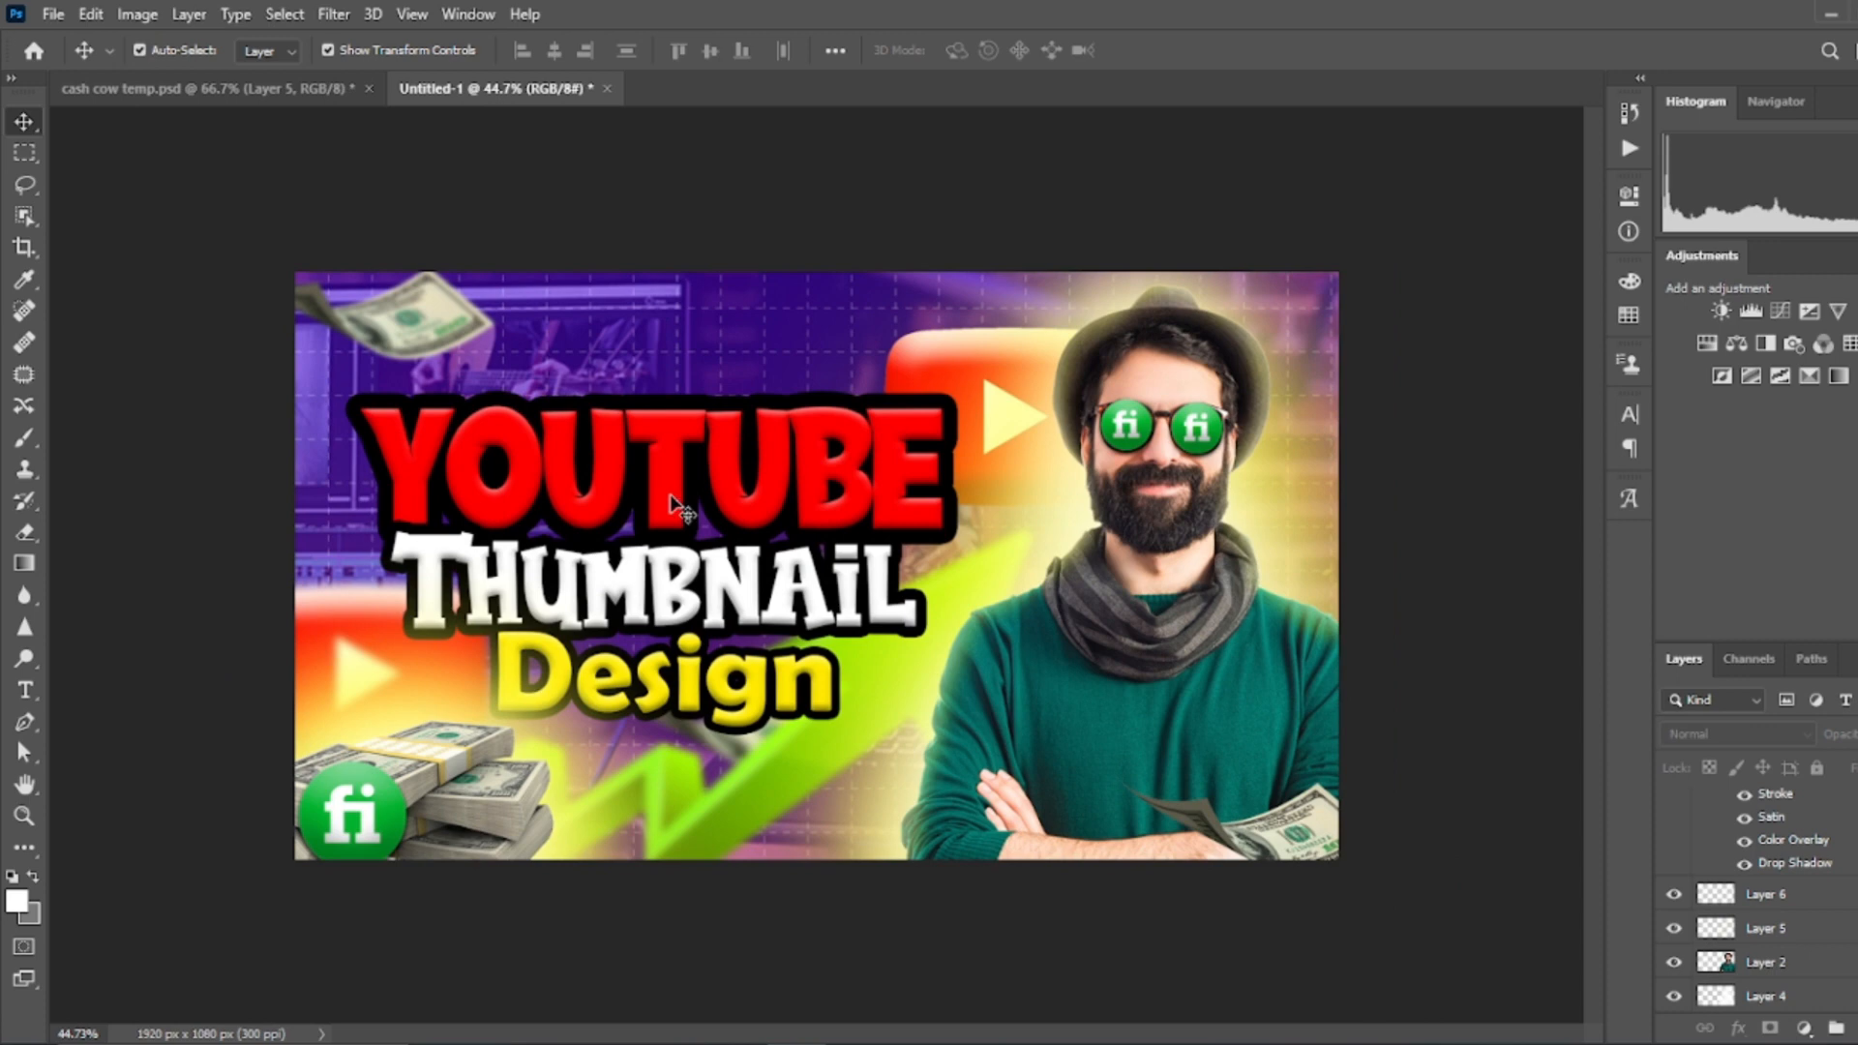
{"action": "left_click", "coordinate": [670, 493]}
{"action": "left_click", "coordinate": [747, 619]}
{"action": "right_click", "coordinate": [1798, 814]}
{"action": "left_click", "coordinate": [1552, 15]}
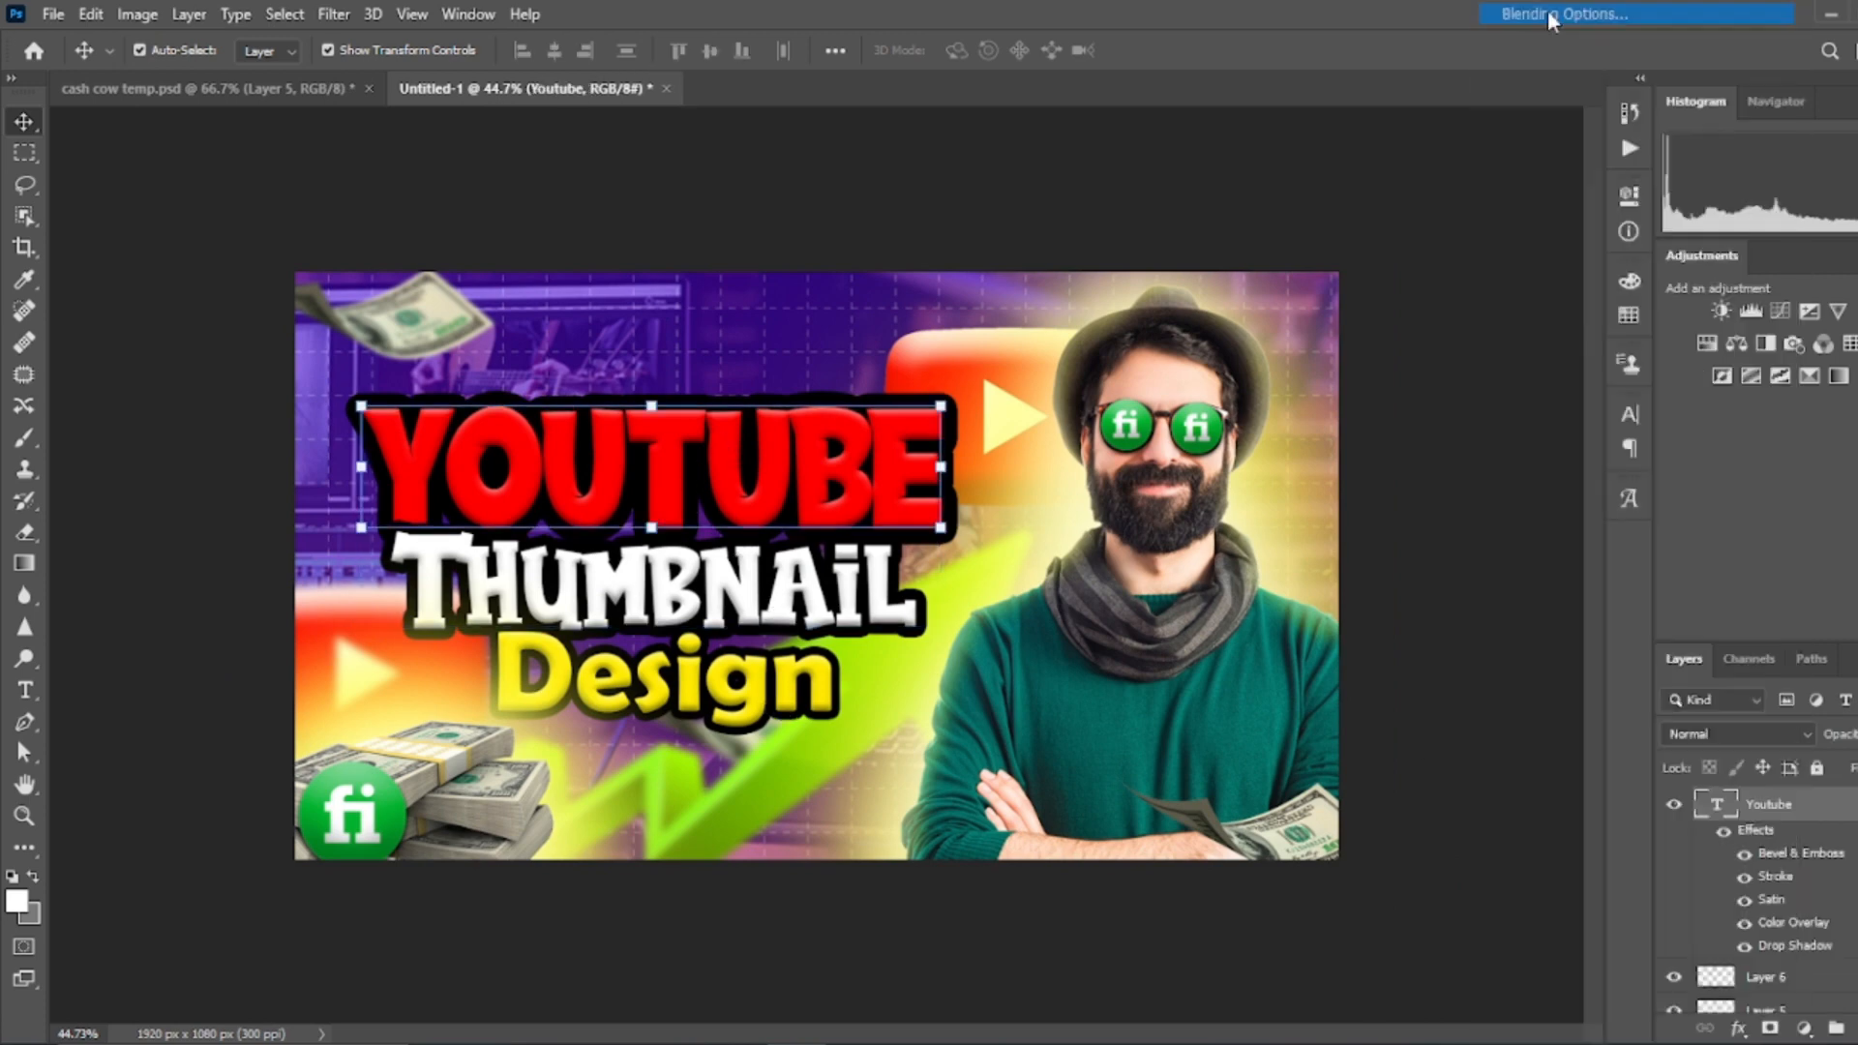
{"action": "left_click_drag", "start_coordinate": [1340, 170], "coordinate": [1665, 144]}
{"action": "left_click", "coordinate": [1306, 572]}
{"action": "left_click", "coordinate": [1637, 319]}
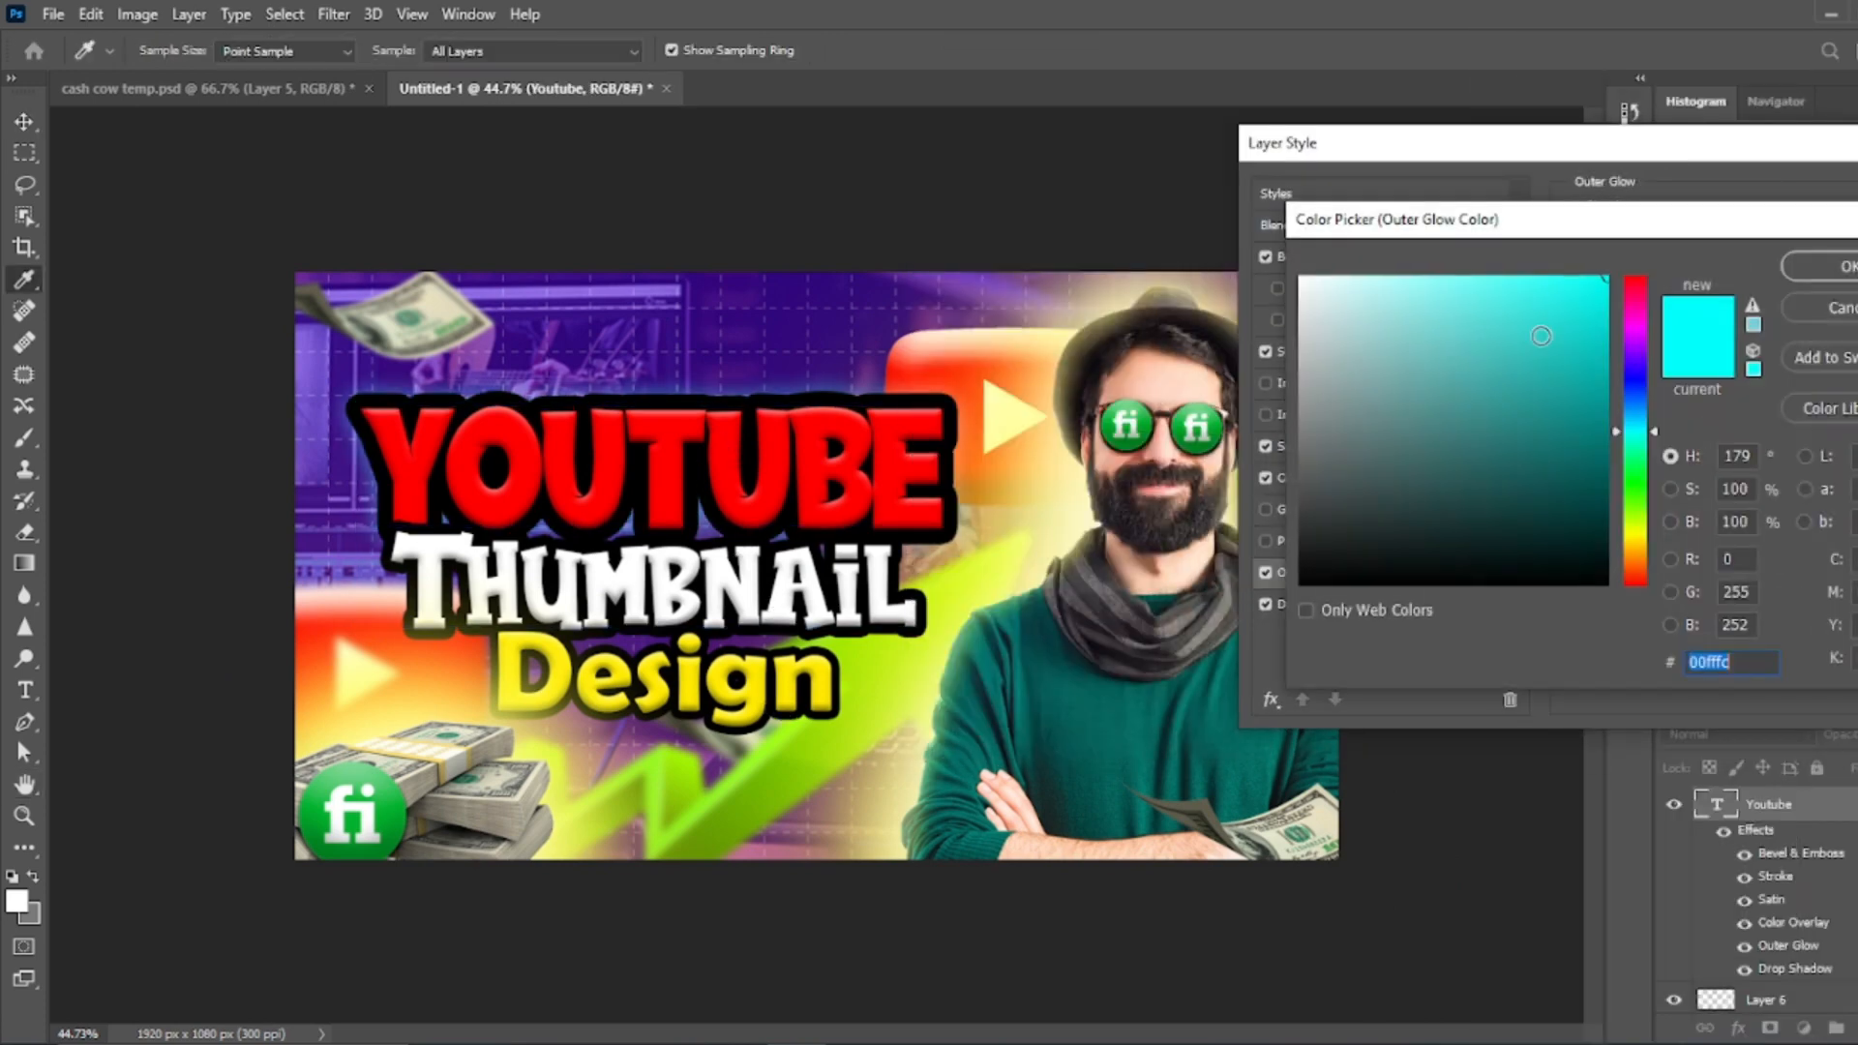
{"action": "left_click", "coordinate": [1635, 539]}
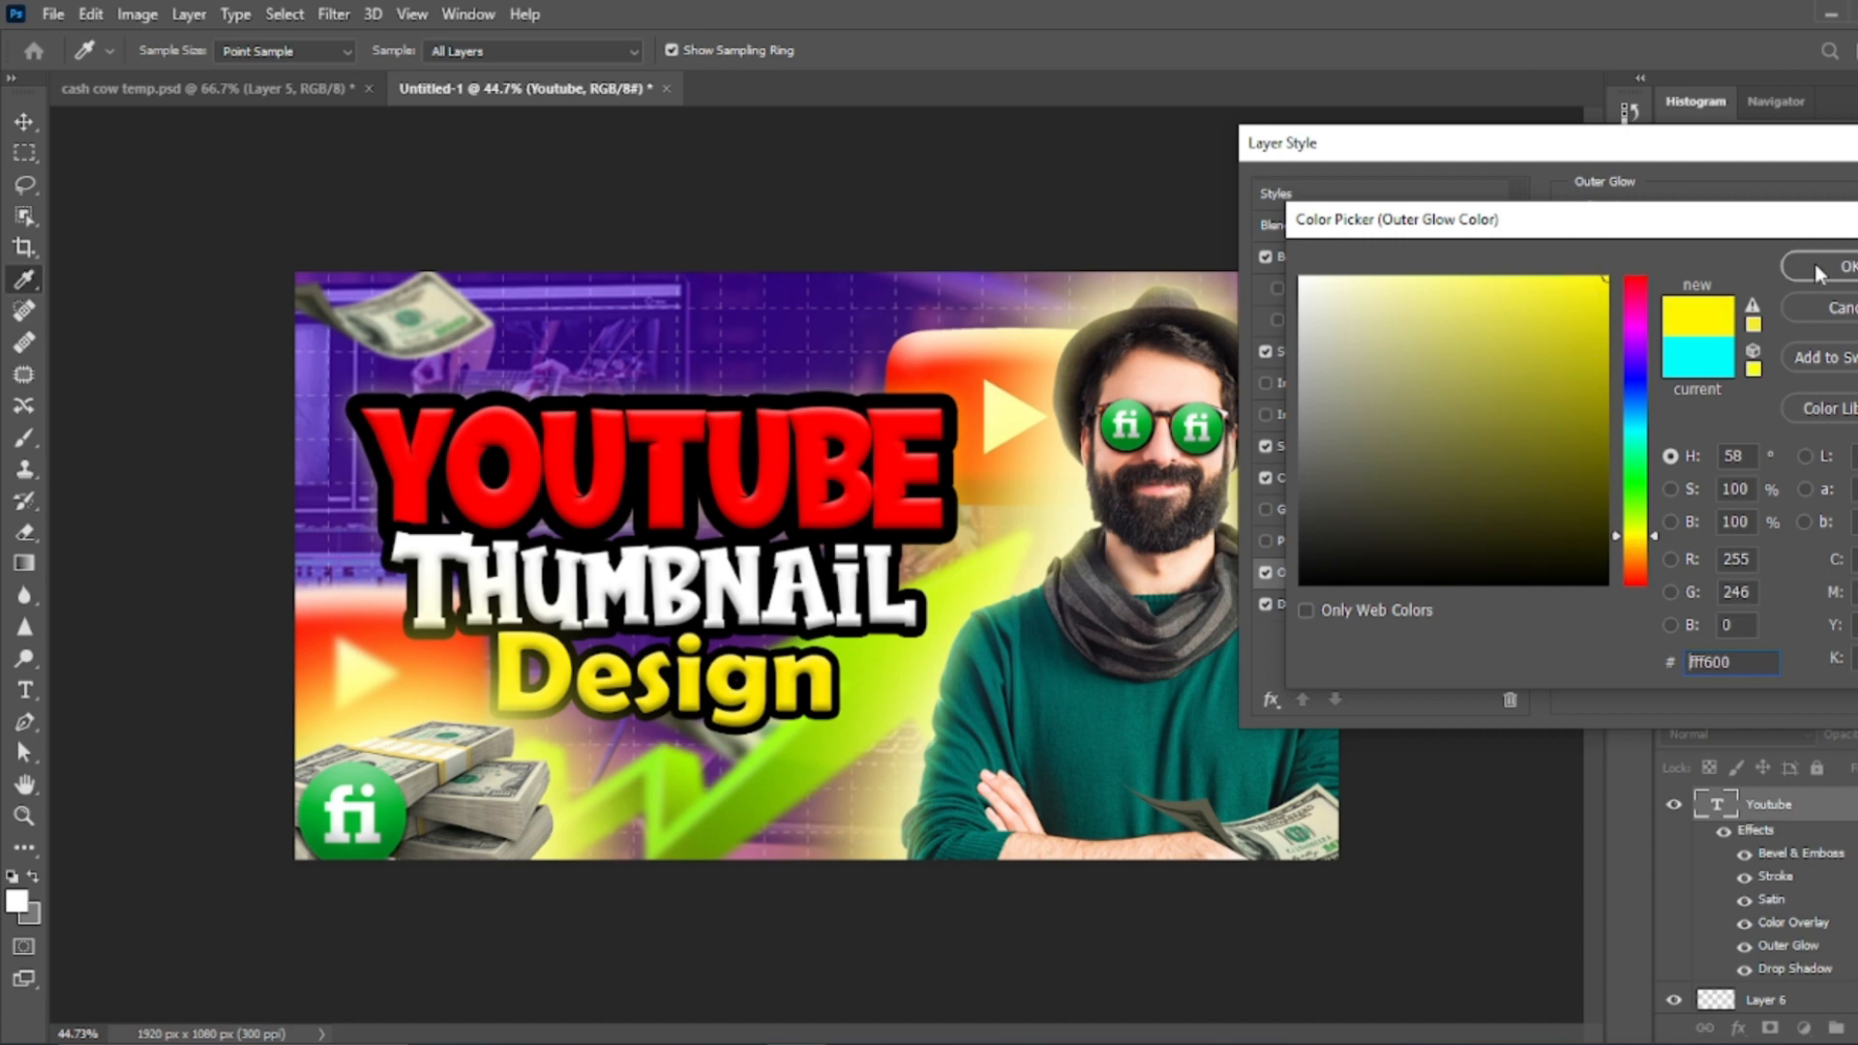
{"action": "left_click", "coordinate": [1817, 271]}
Set the Youtube text's Outer Glow to Screen blend mode with 75% opacity, 43% spread and 166 px size.
{"action": "left_click", "coordinate": [1747, 236]}
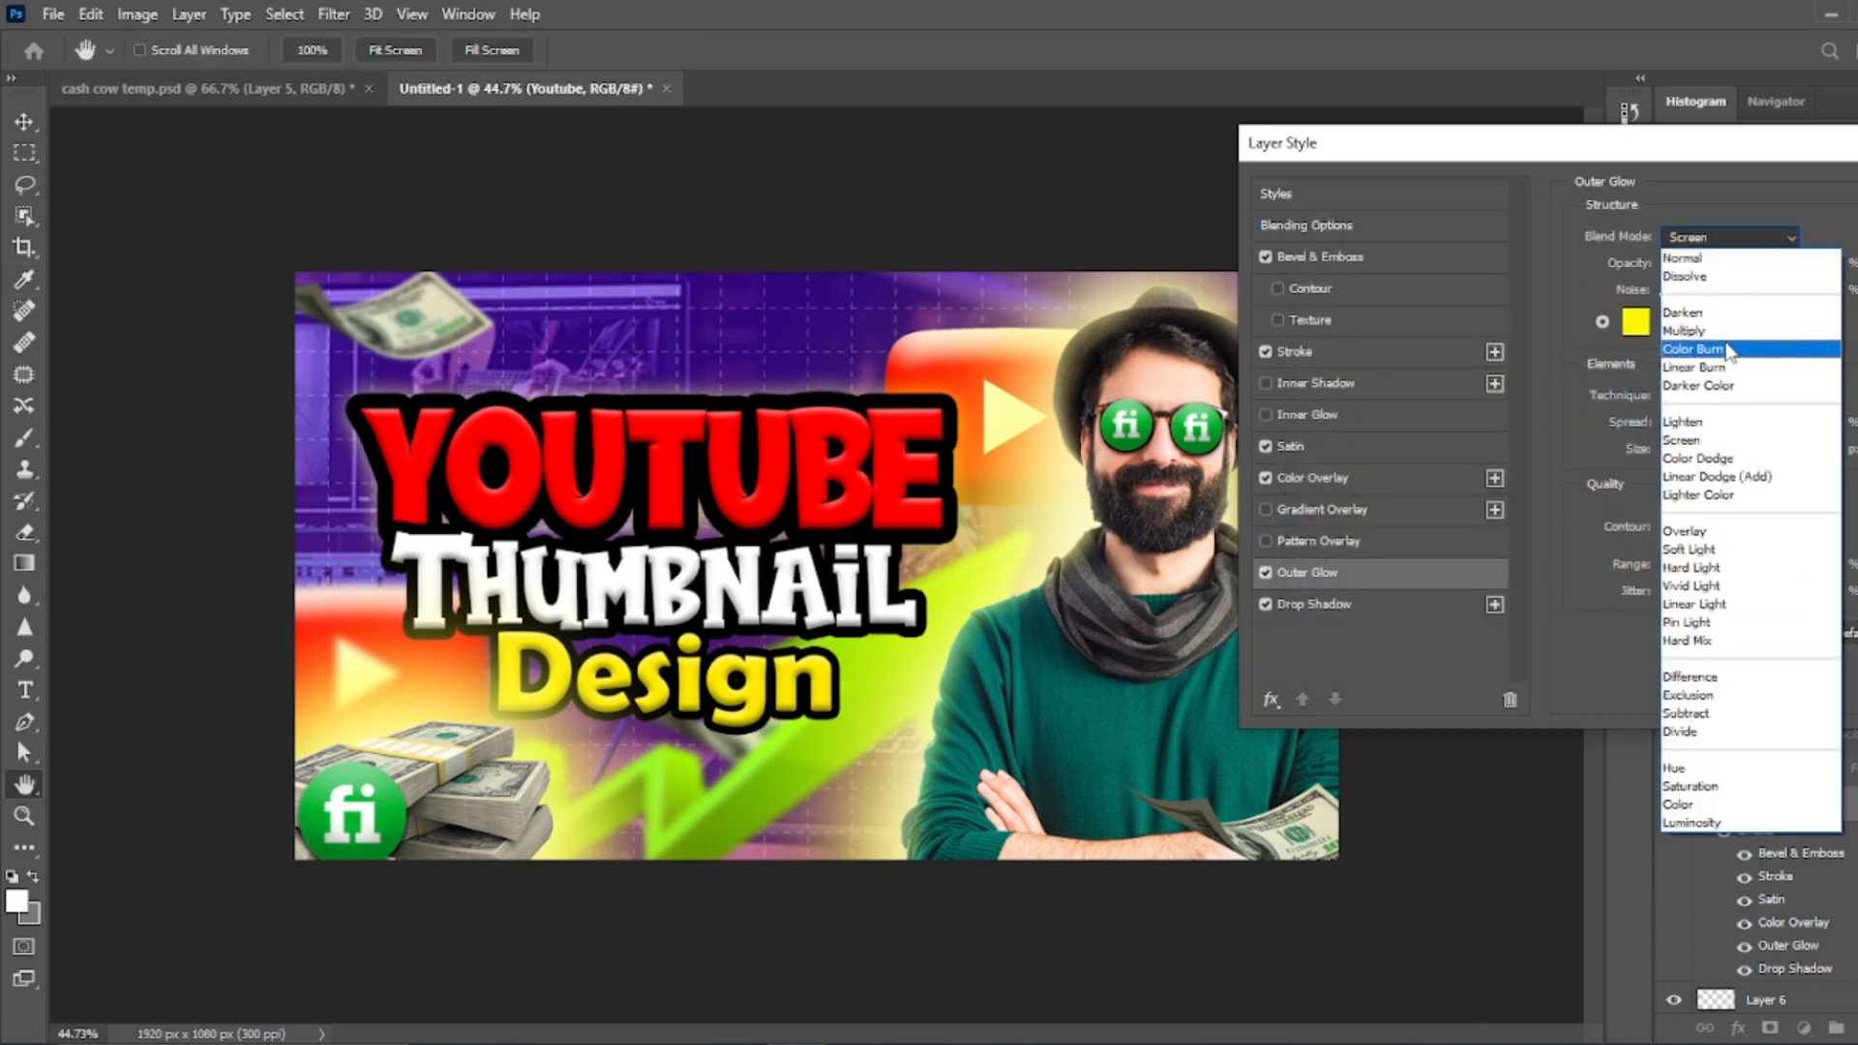
{"action": "left_click", "coordinate": [1724, 423]}
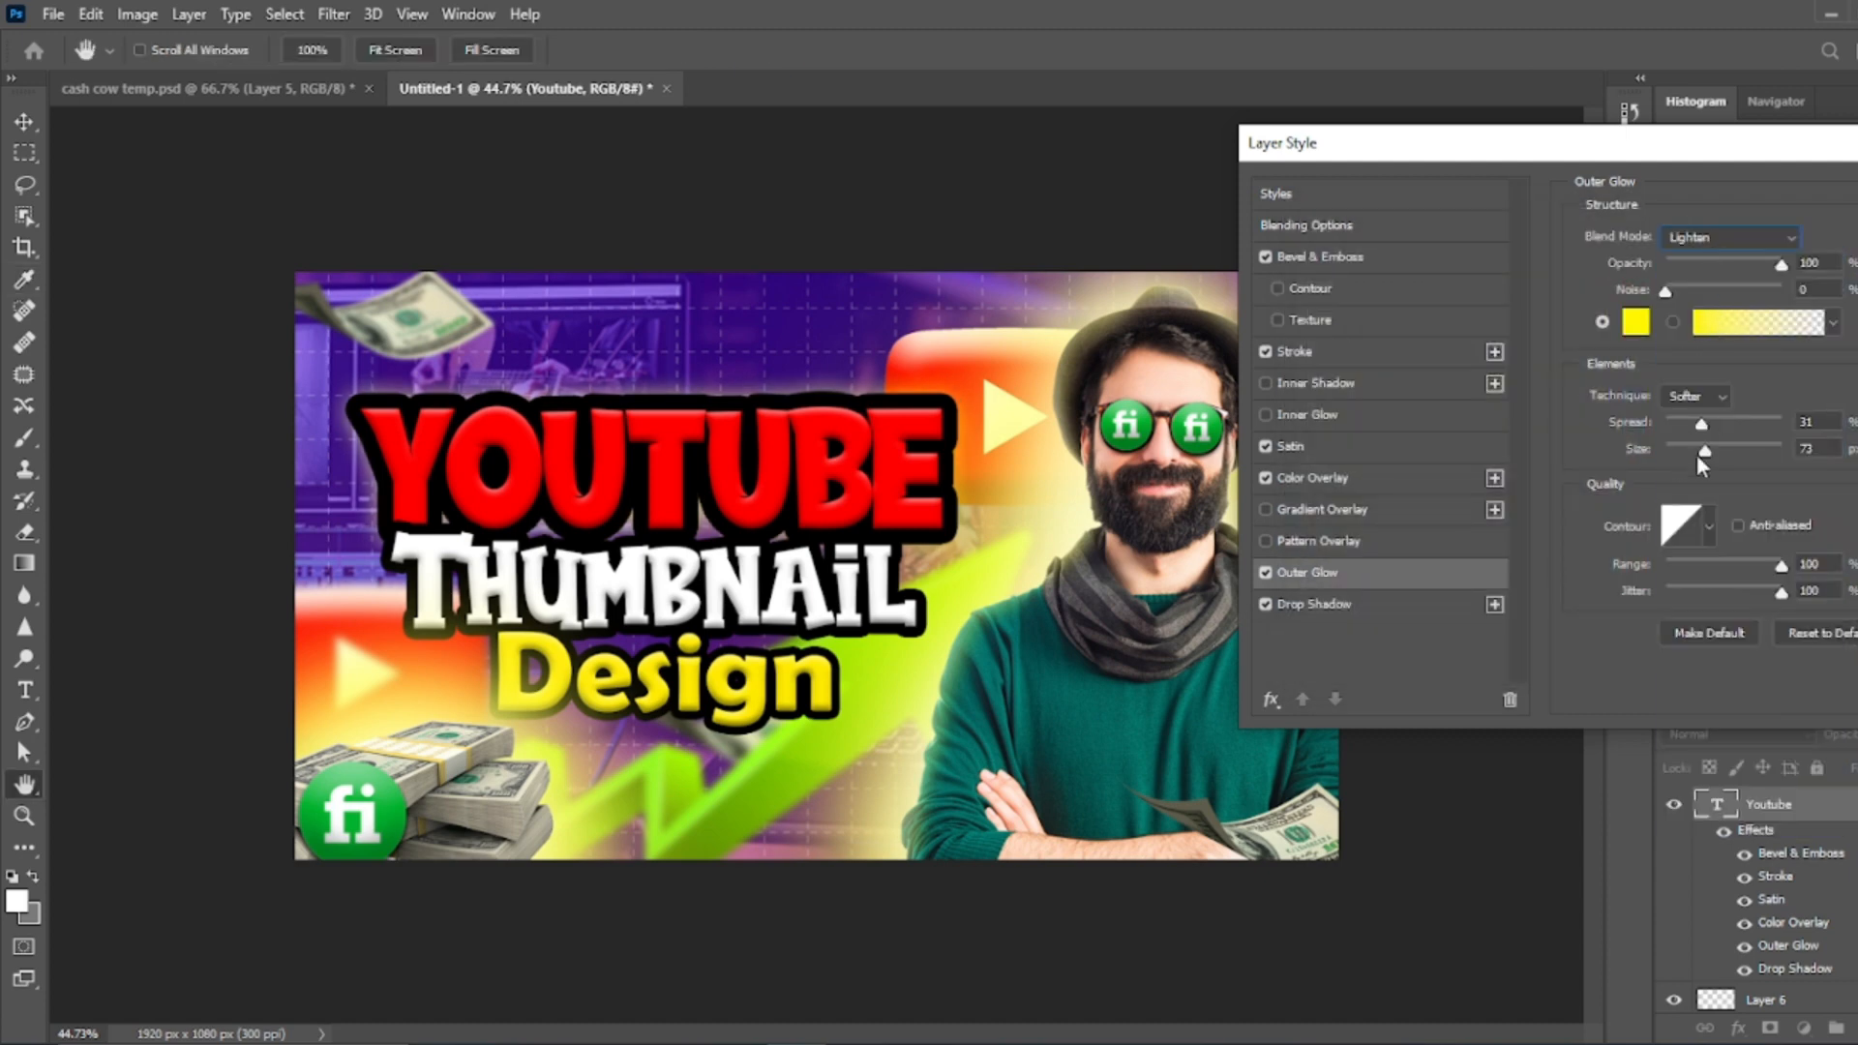
{"action": "left_click_drag", "start_coordinate": [1704, 452], "coordinate": [1738, 452]}
{"action": "mouse_move", "coordinate": [1703, 424]}
{"action": "left_mouse_down"}
{"action": "mouse_move", "coordinate": [1735, 420]}
{"action": "mouse_move", "coordinate": [1710, 418]}
{"action": "mouse_move", "coordinate": [1749, 450]}
{"action": "left_mouse_up"}
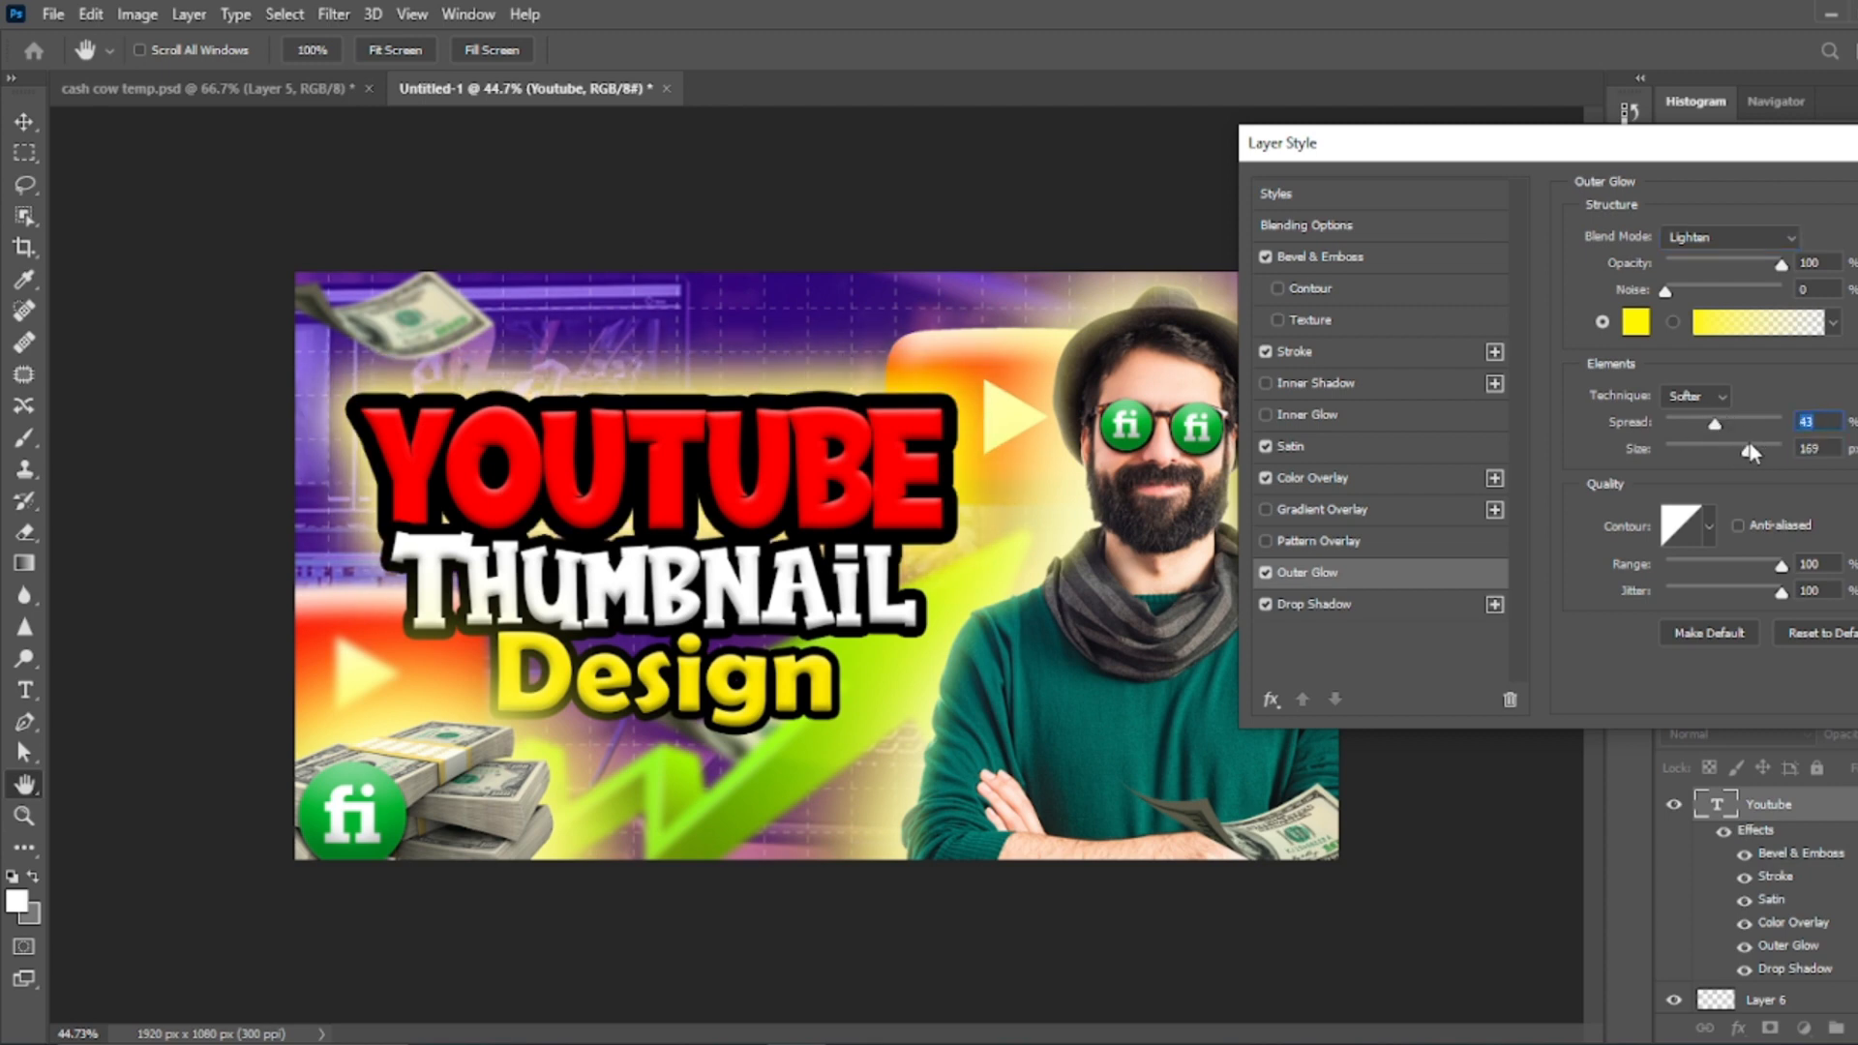
{"action": "left_click", "coordinate": [1718, 237]}
{"action": "left_click", "coordinate": [1683, 530]}
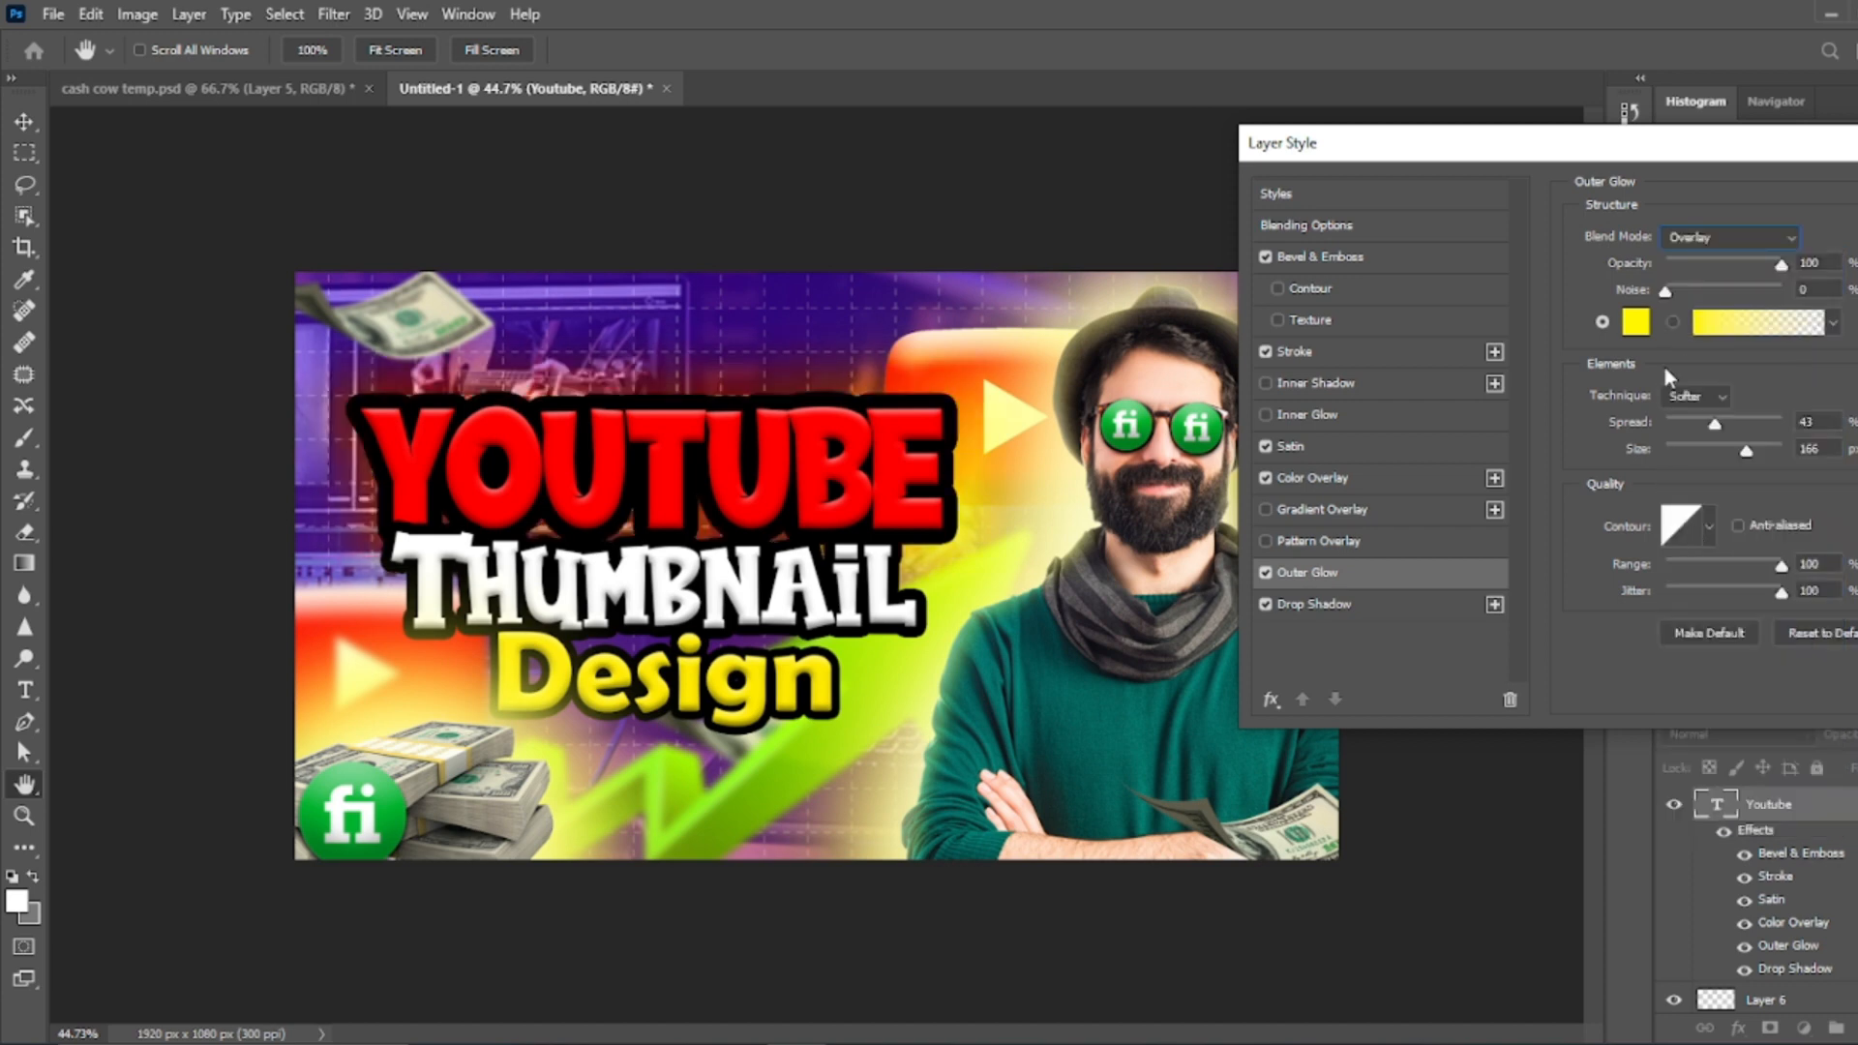
{"action": "left_click", "coordinate": [1718, 237]}
{"action": "left_click", "coordinate": [1684, 440]}
{"action": "left_click_drag", "start_coordinate": [1766, 263], "coordinate": [1755, 263]}
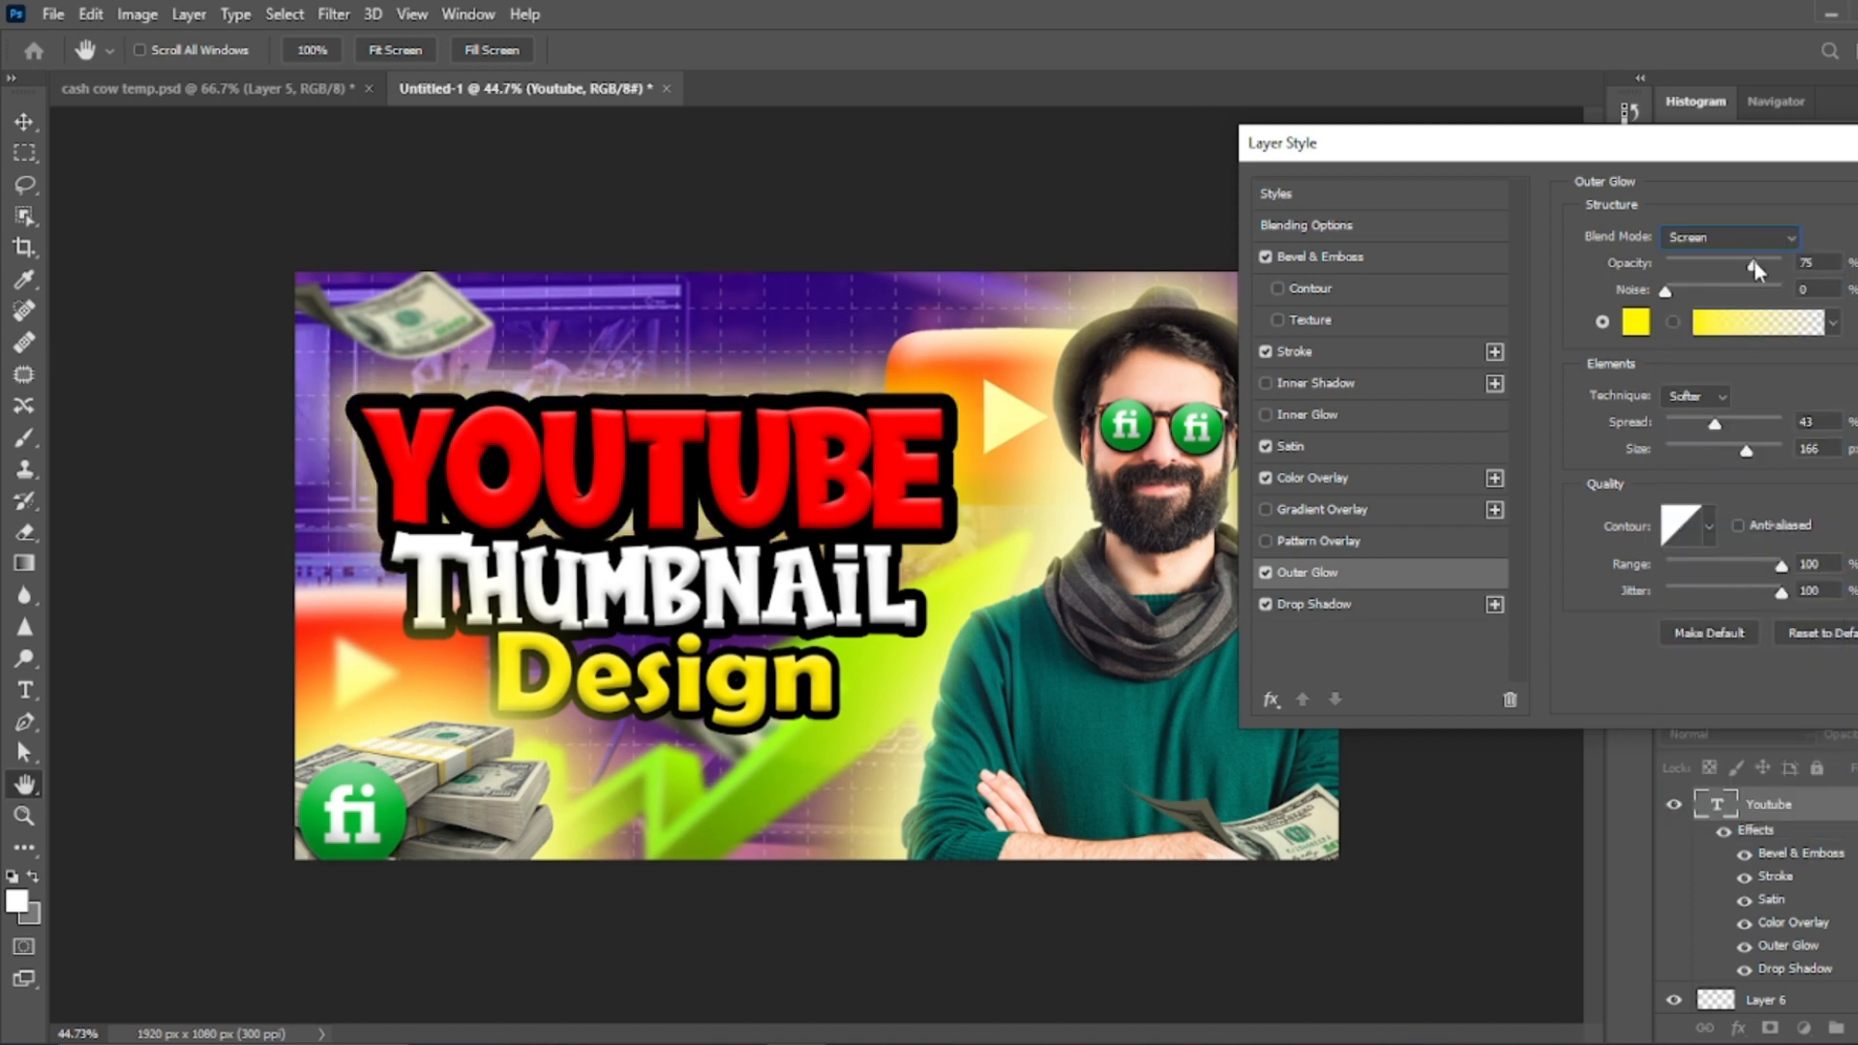
{"action": "key", "text": "Return"}
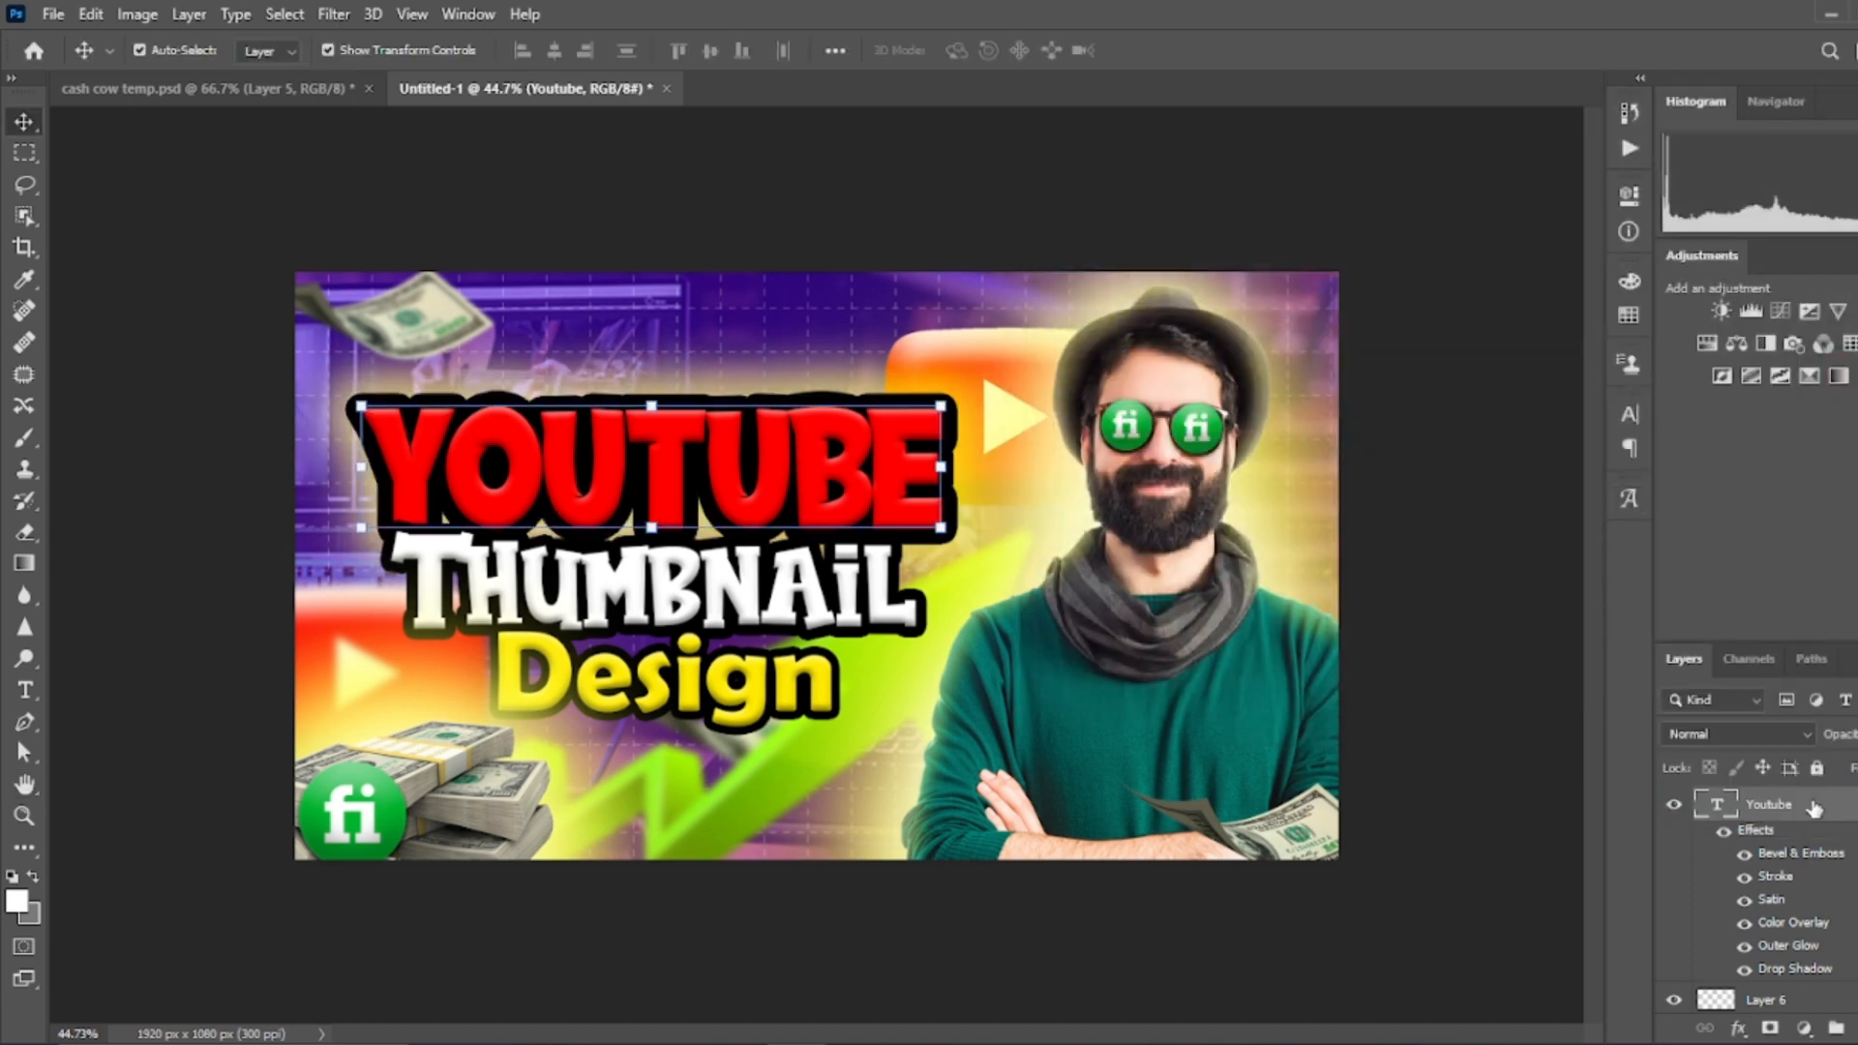
Add a yellow Outer Glow to the Thumbnail text layer.
{"action": "scroll", "coordinate": [1763, 836], "scroll_direction": "up", "scroll_amount": 2}
{"action": "scroll", "coordinate": [1758, 910], "scroll_direction": "down", "scroll_amount": 1}
{"action": "scroll", "coordinate": [1761, 862], "scroll_direction": "up", "scroll_amount": 1}
{"action": "double_click", "coordinate": [1757, 859]}
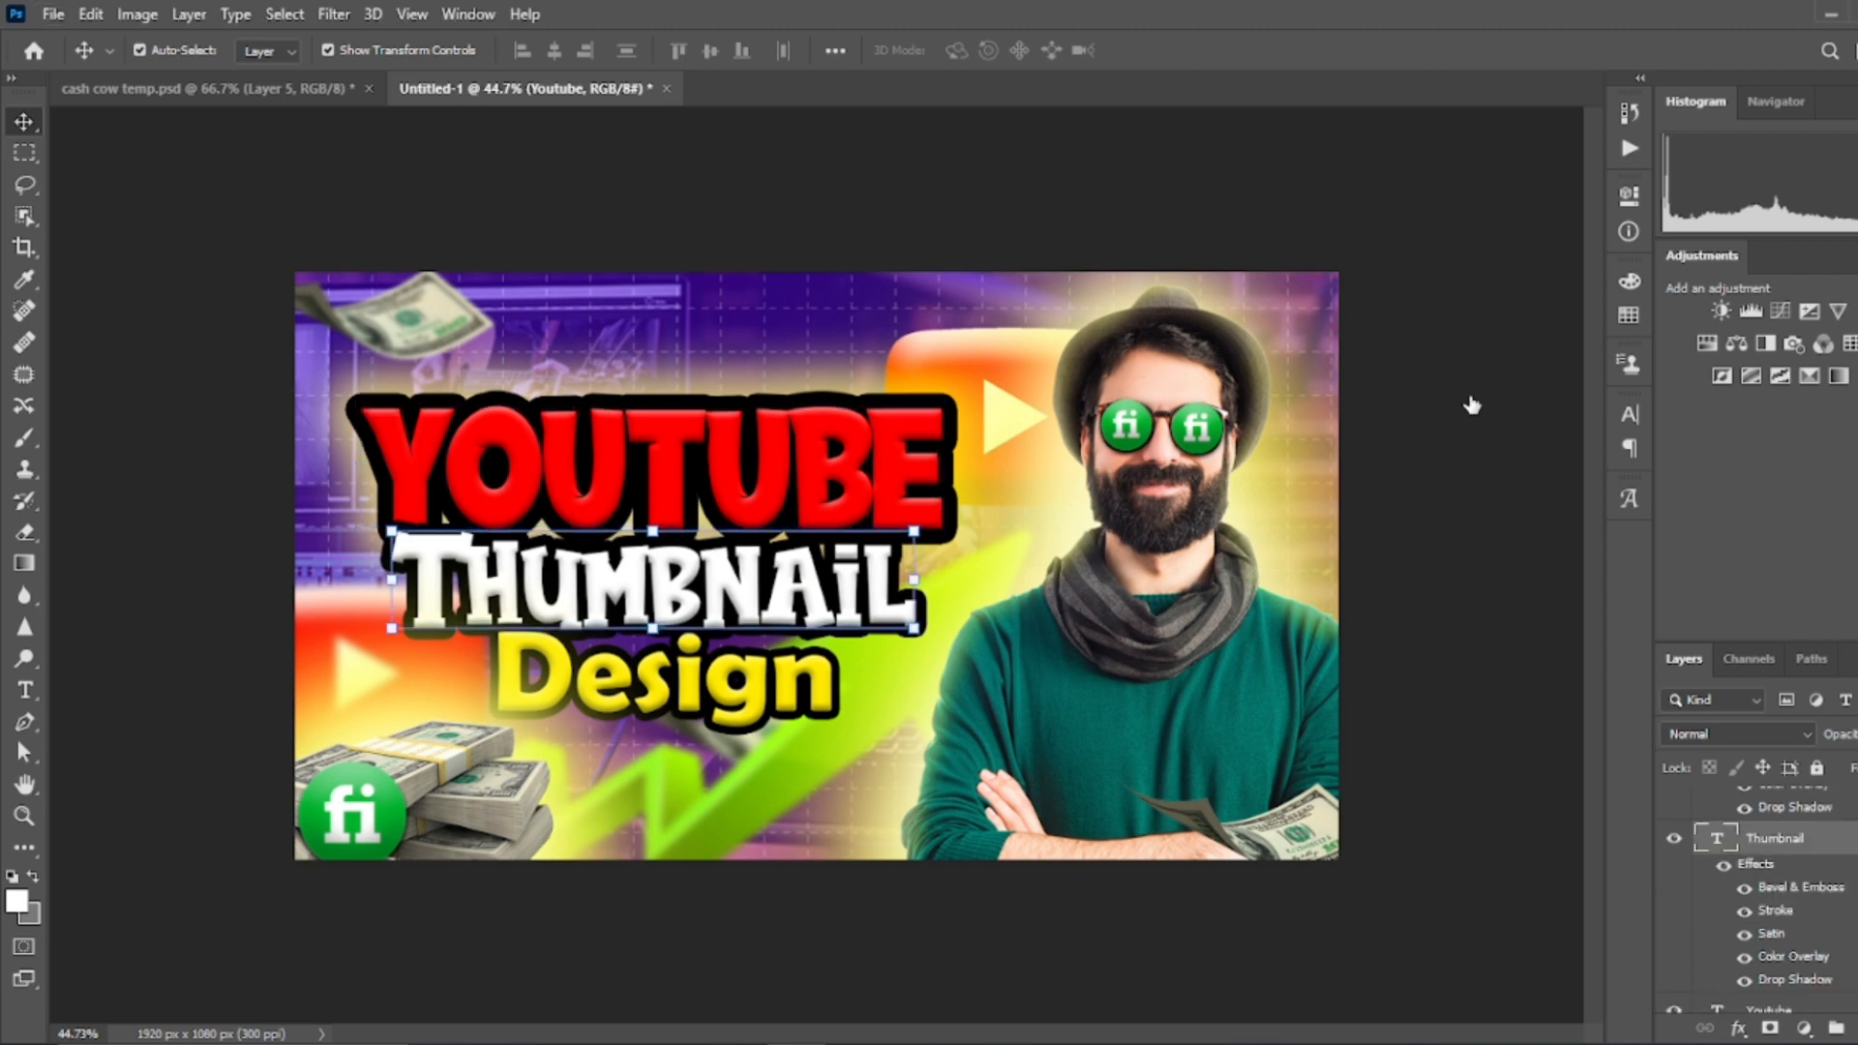
{"action": "left_click", "coordinate": [1051, 545]}
{"action": "left_click", "coordinate": [1368, 300]}
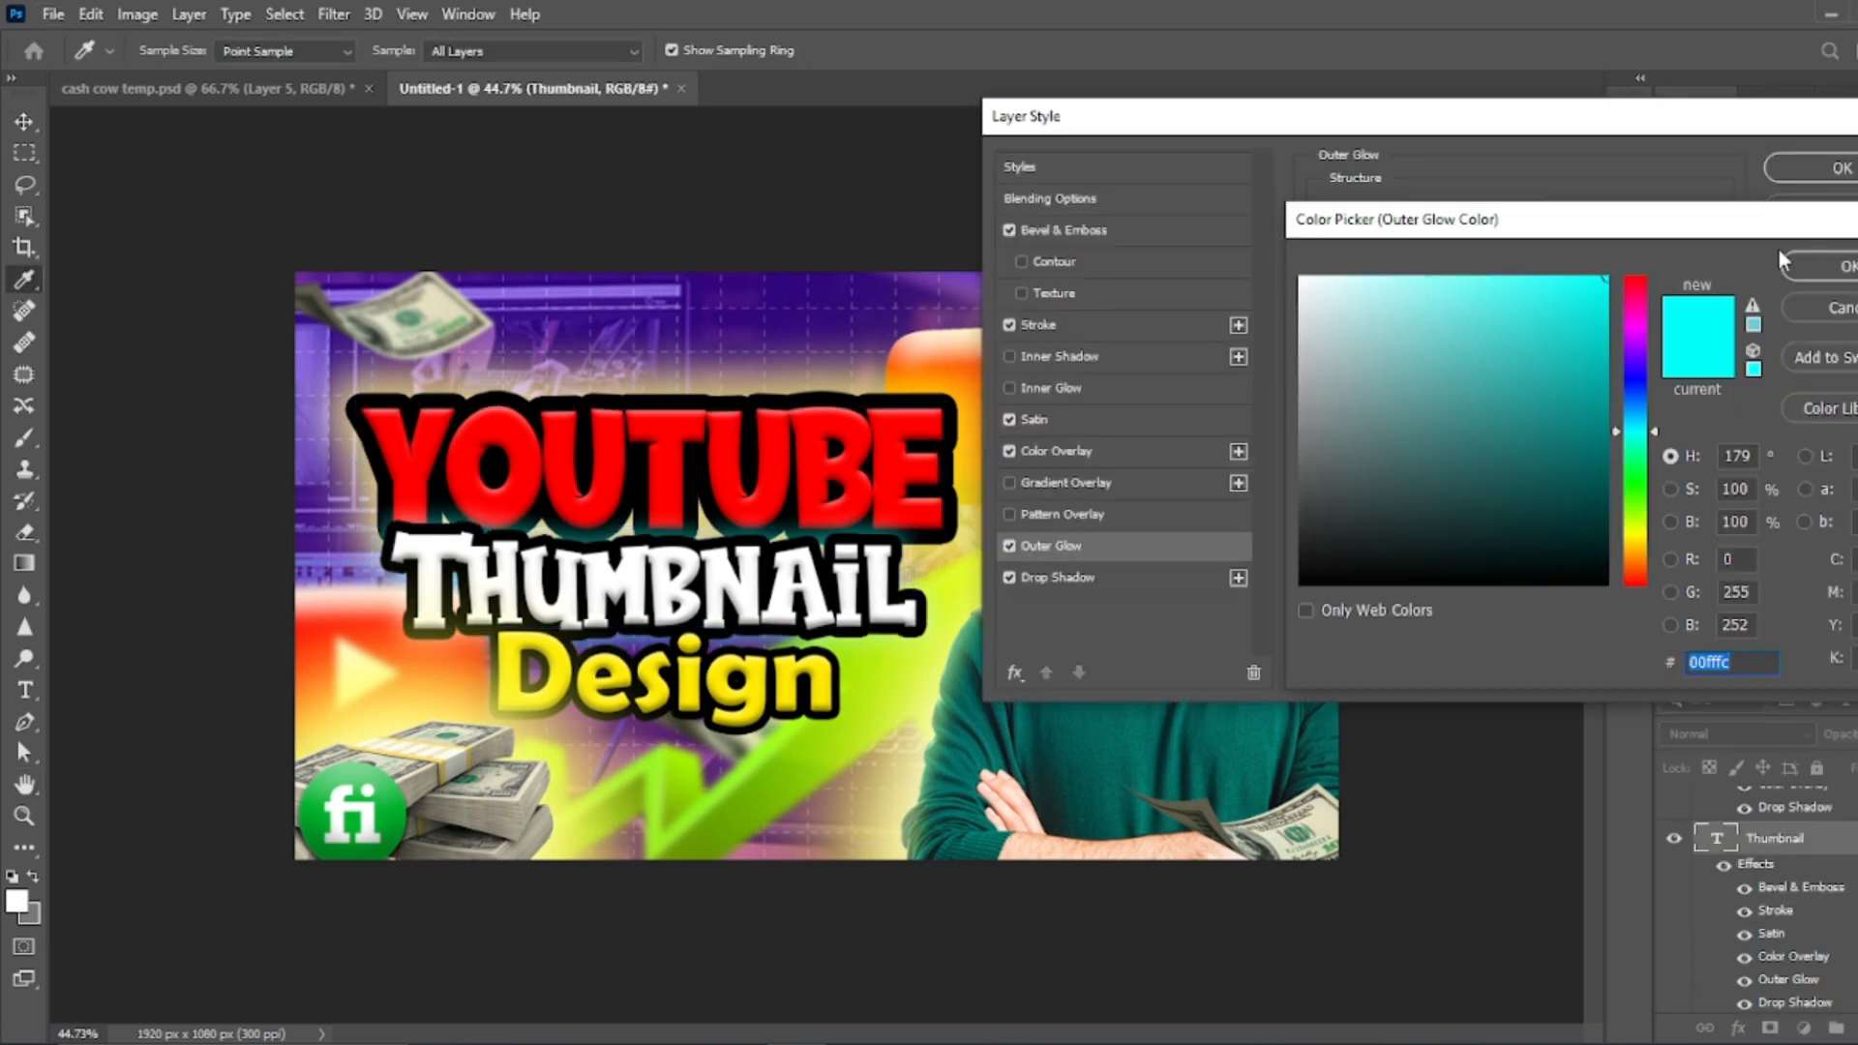
{"action": "left_click", "coordinate": [1808, 265]}
{"action": "scroll", "coordinate": [664, 407], "scroll_direction": "down", "scroll_amount": 5}
{"action": "scroll", "coordinate": [678, 417], "scroll_direction": "up", "scroll_amount": 3}
{"action": "left_click", "coordinate": [1379, 296]}
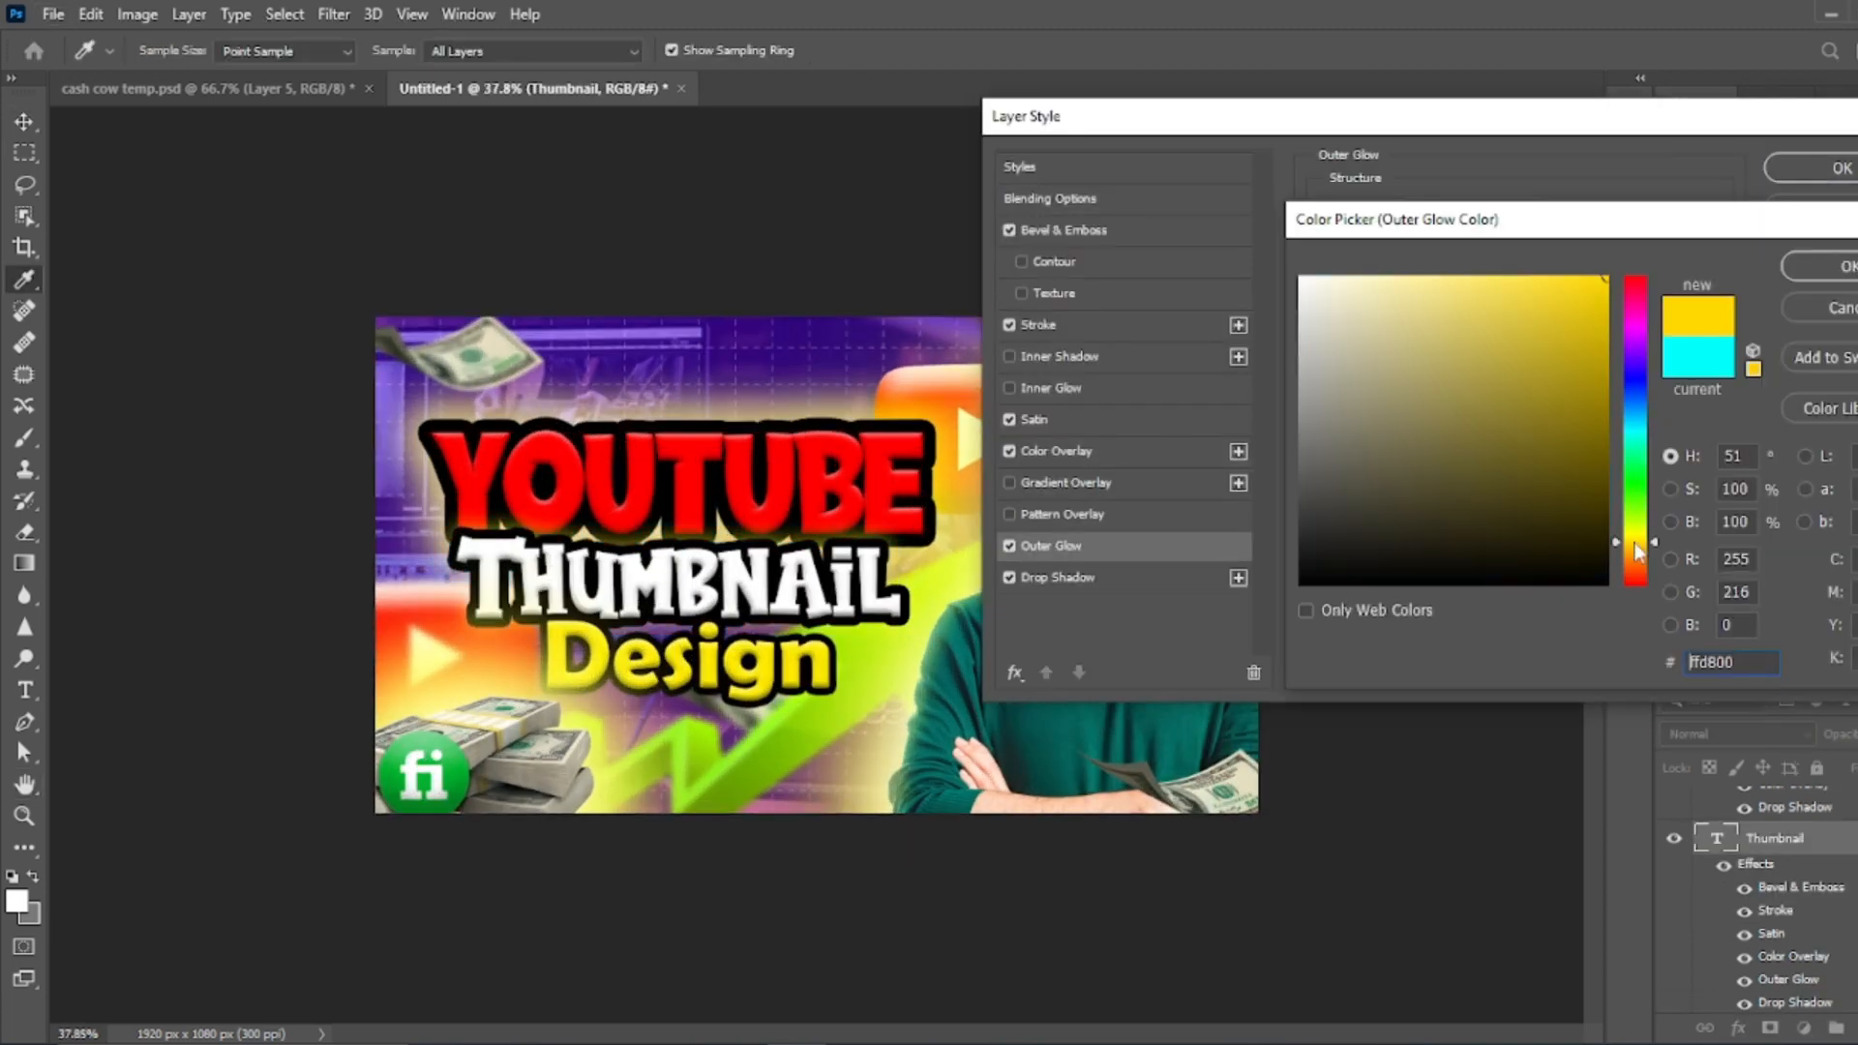
{"action": "left_click_drag", "start_coordinate": [1638, 551], "coordinate": [1645, 537]}
{"action": "key", "text": "Return"}
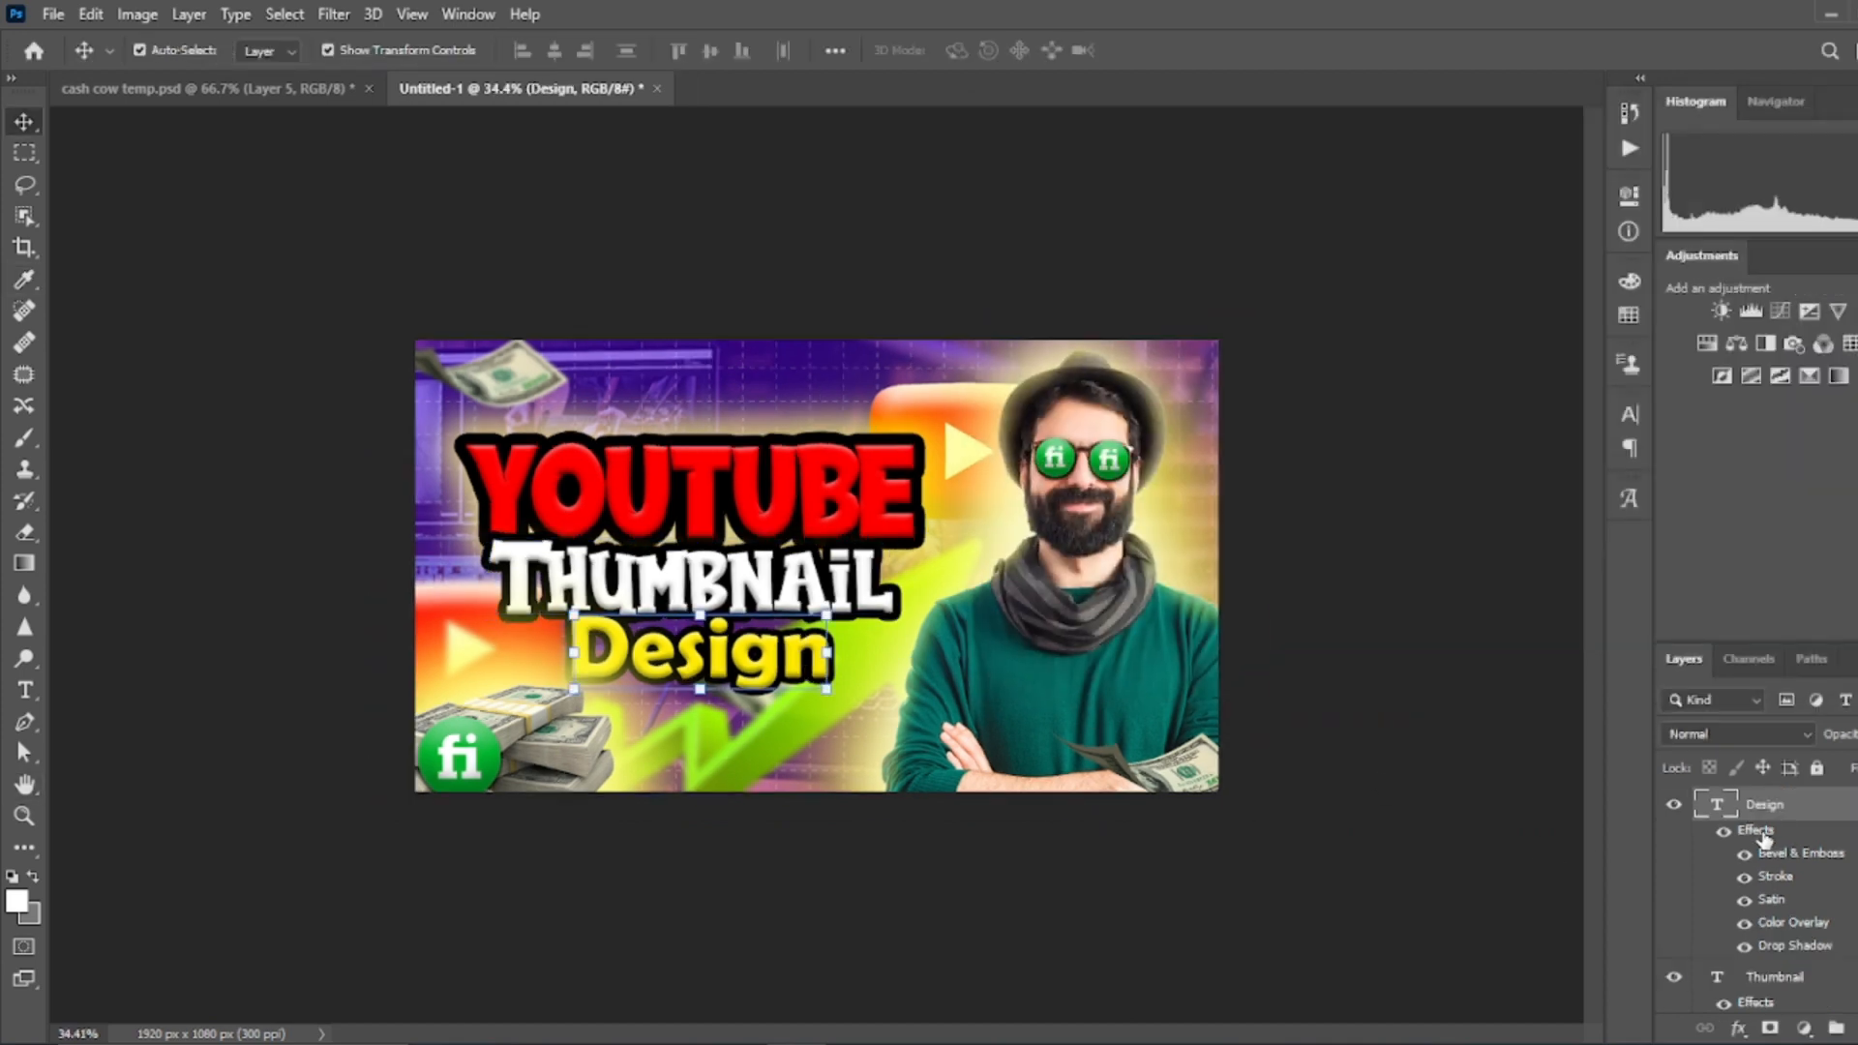
Add a cyan Outer Glow to the Design text layer with 84% opacity, 31% spread and 84 px size, and deselect all layers.
{"action": "double_click", "coordinate": [1763, 838]}
{"action": "left_click", "coordinate": [1053, 546]}
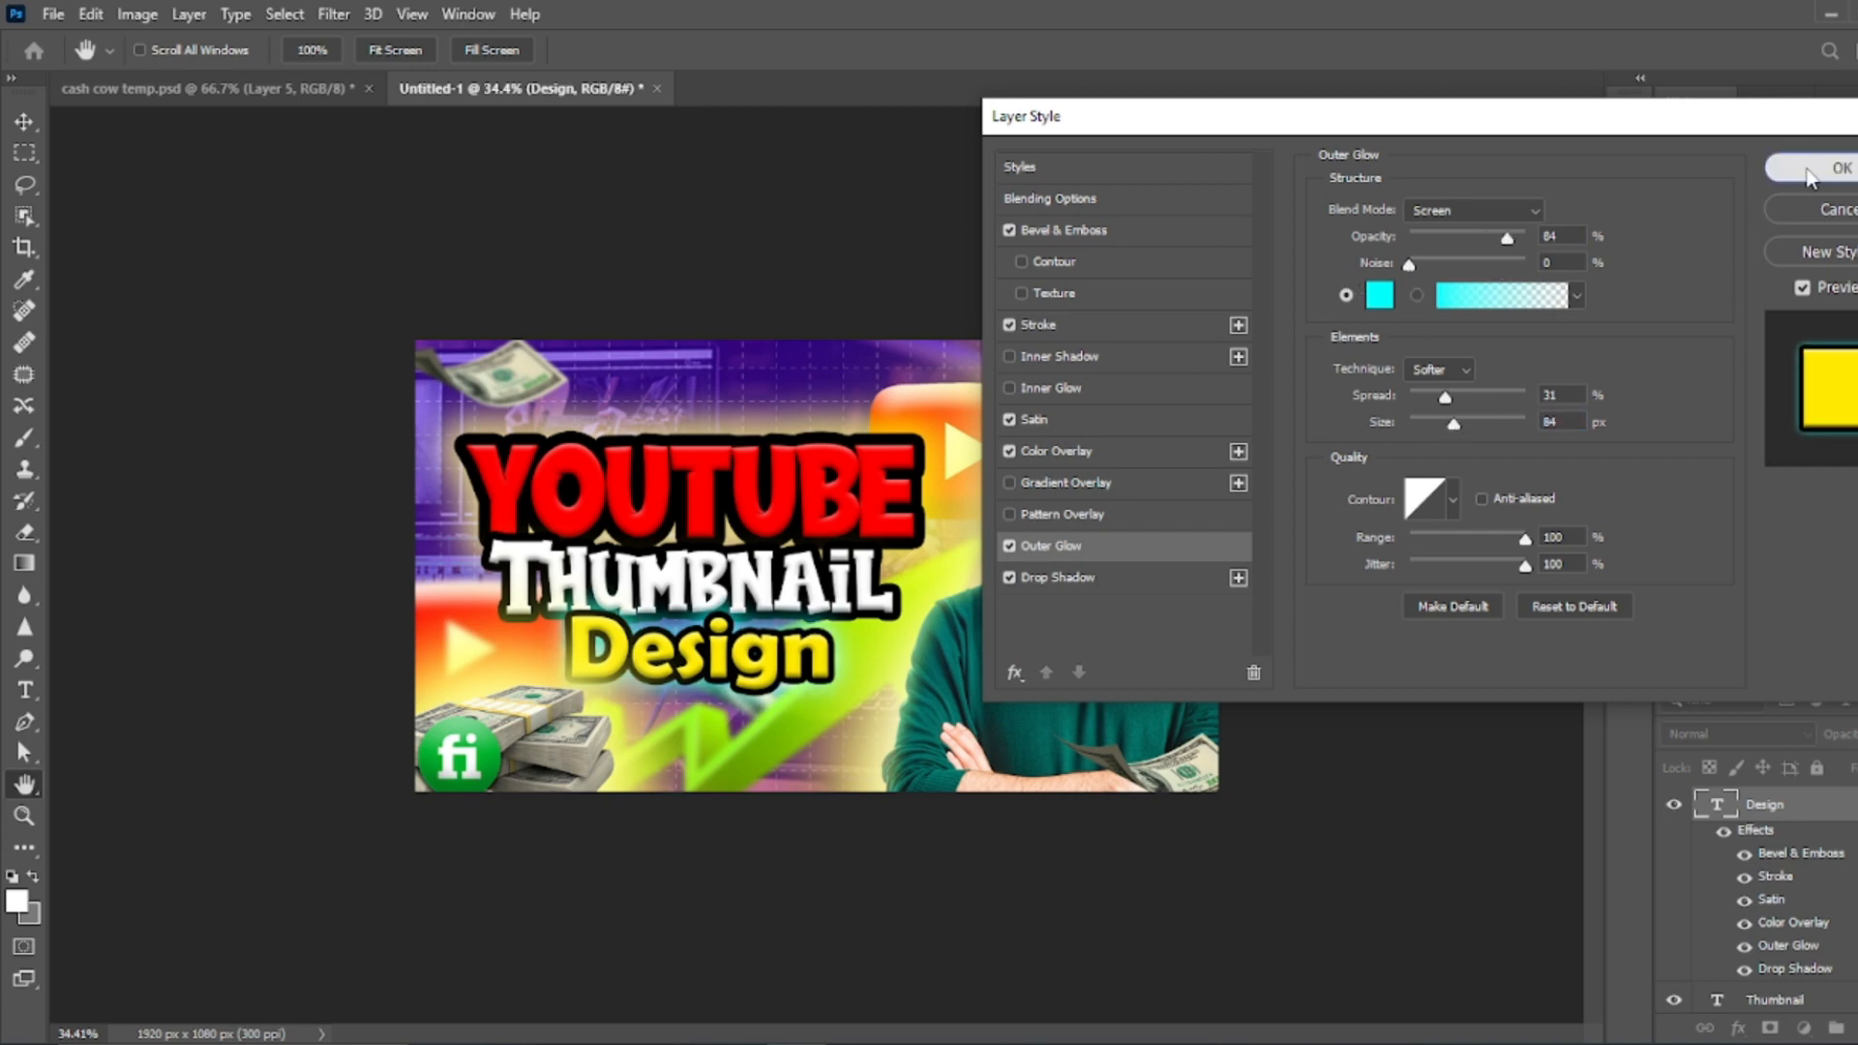
{"action": "left_click", "coordinate": [1809, 171]}
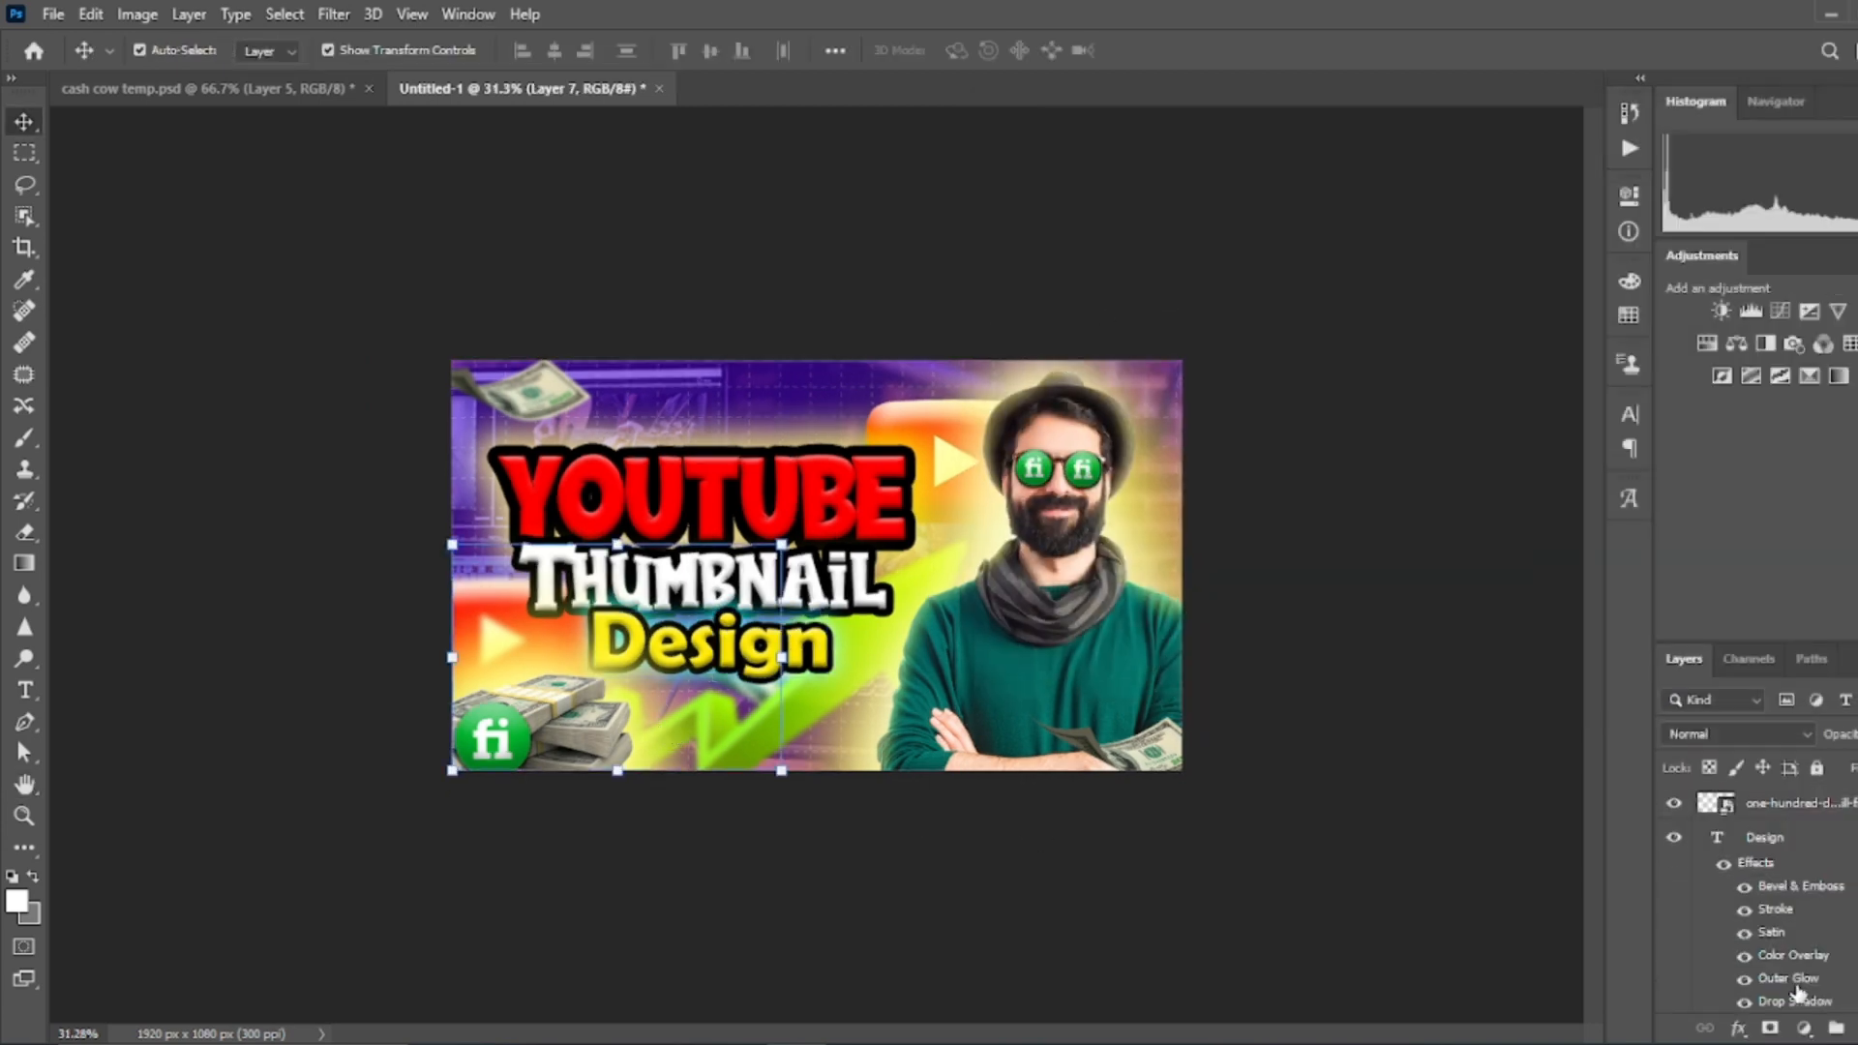
{"action": "scroll", "coordinate": [1797, 992], "scroll_direction": "up", "scroll_amount": 2}
{"action": "left_click", "coordinate": [1147, 832]}
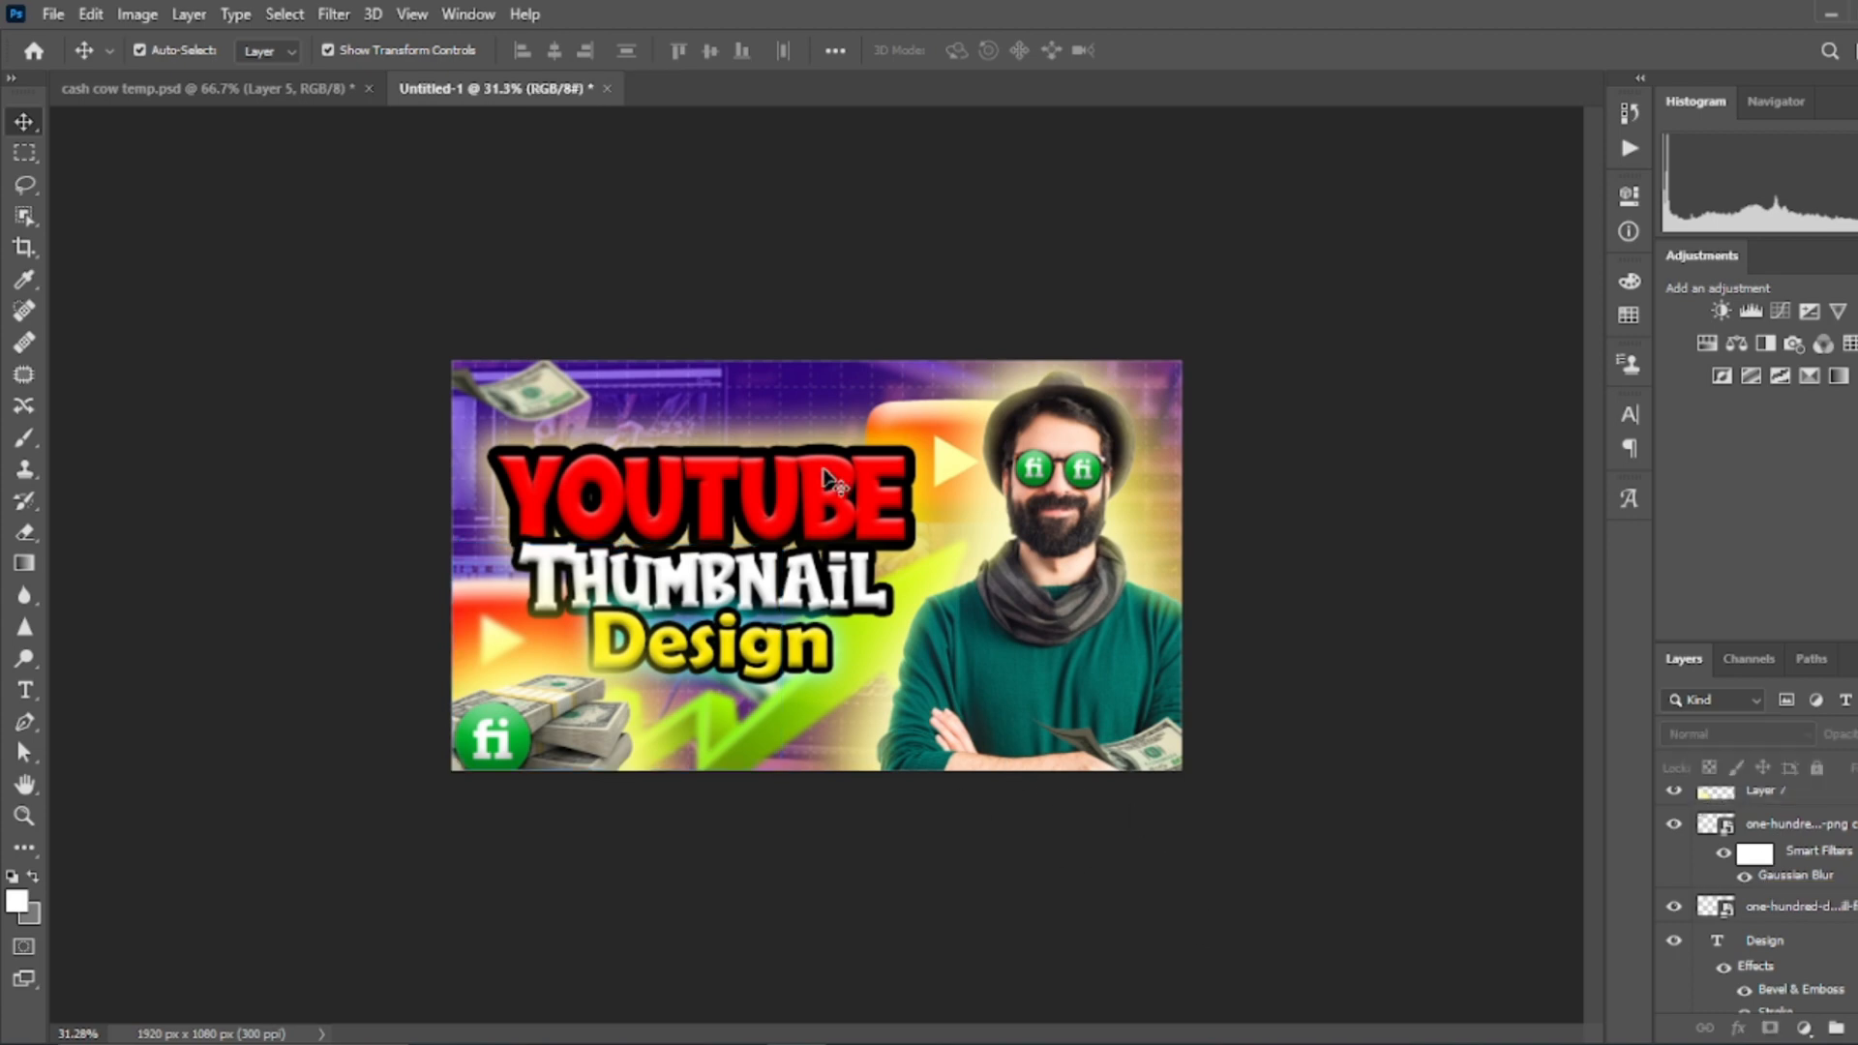